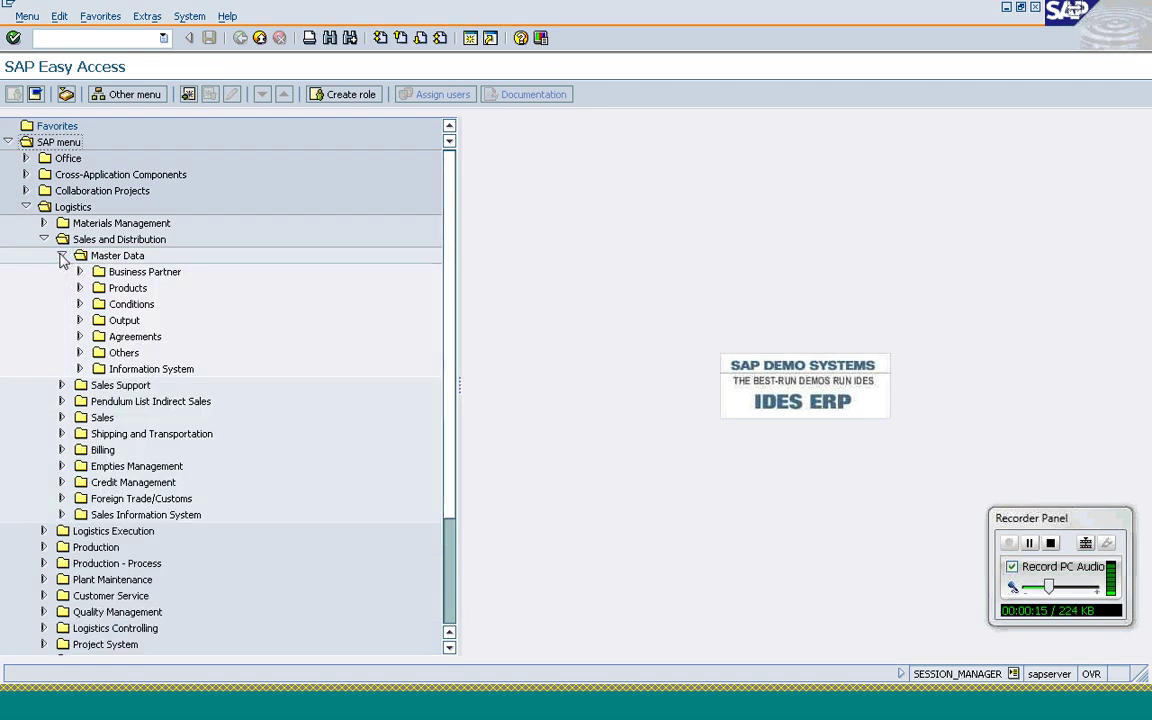
# - Open transaction VK12 for changing condition records by condition type, under the Sales and Distribution master data conditions
pyautogui.click(80, 304)
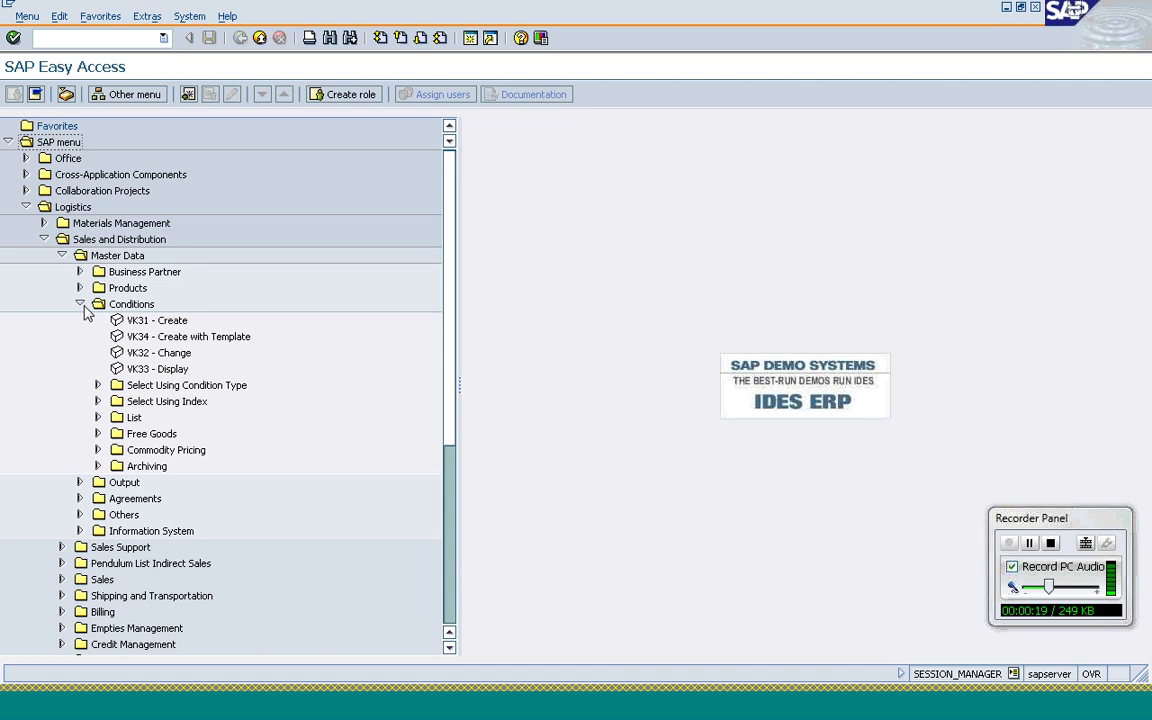
pyautogui.click(98, 385)
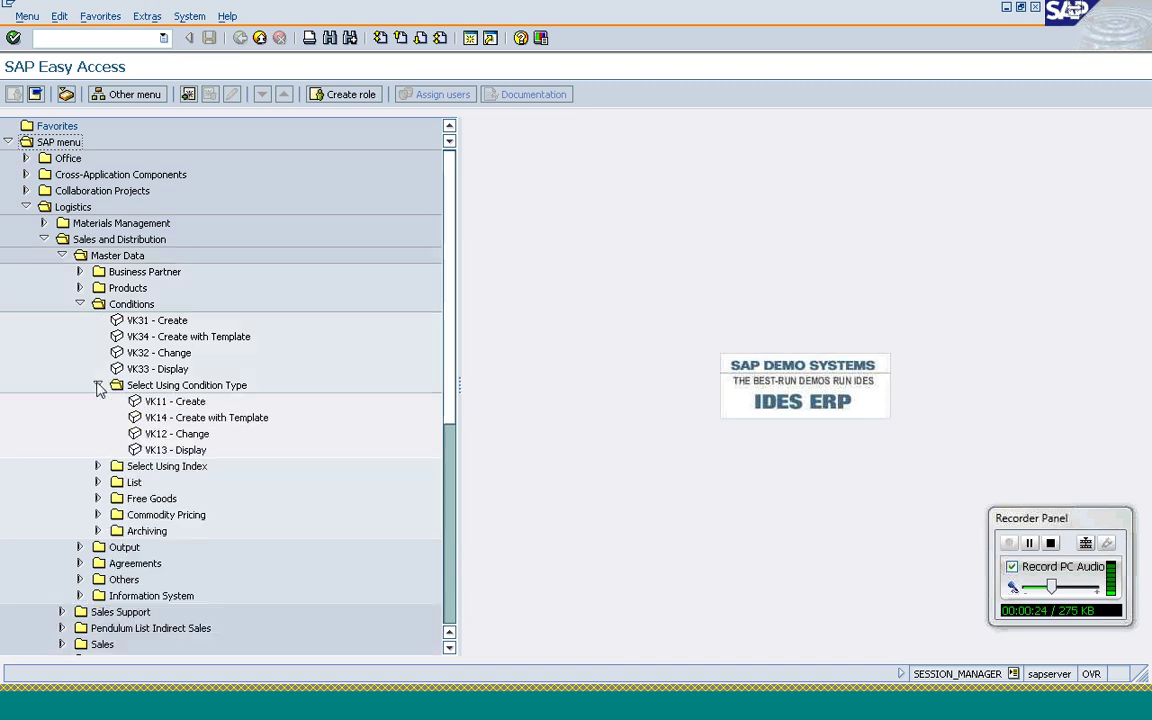
pyautogui.click(157, 434)
pyautogui.doubleClick(157, 434)
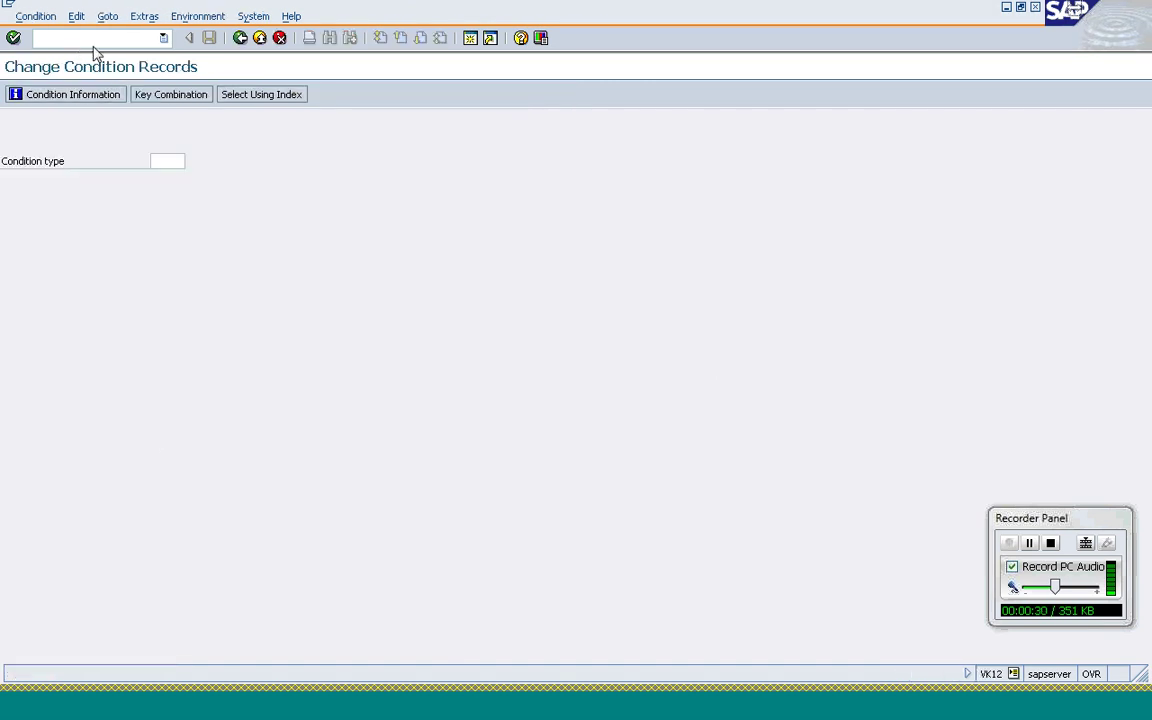
# - Start the sales order creation transaction VA01 in a new session
pyautogui.write('/ov')
pyautogui.write('k11')
pyautogui.press('Return')
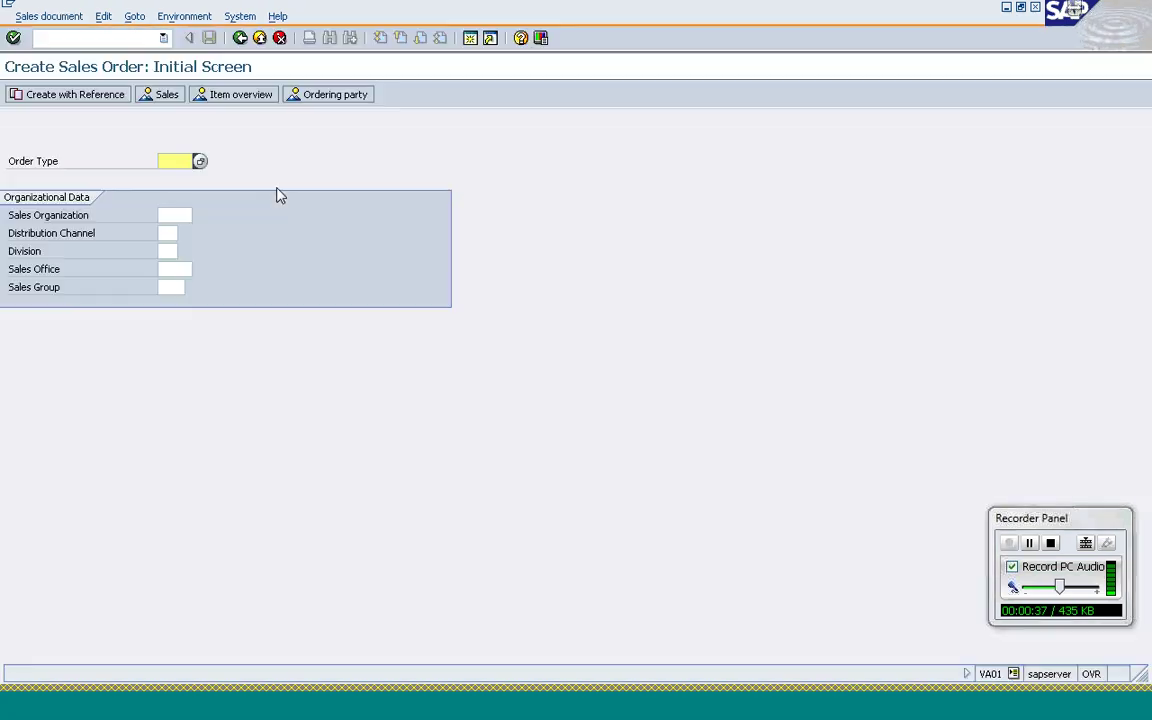
# - Start a sales order with order type OR, sales organization 1000, distribution channel 10 and division 00
pyautogui.write('OR')
pyautogui.press('Tab')
pyautogui.write('1000')
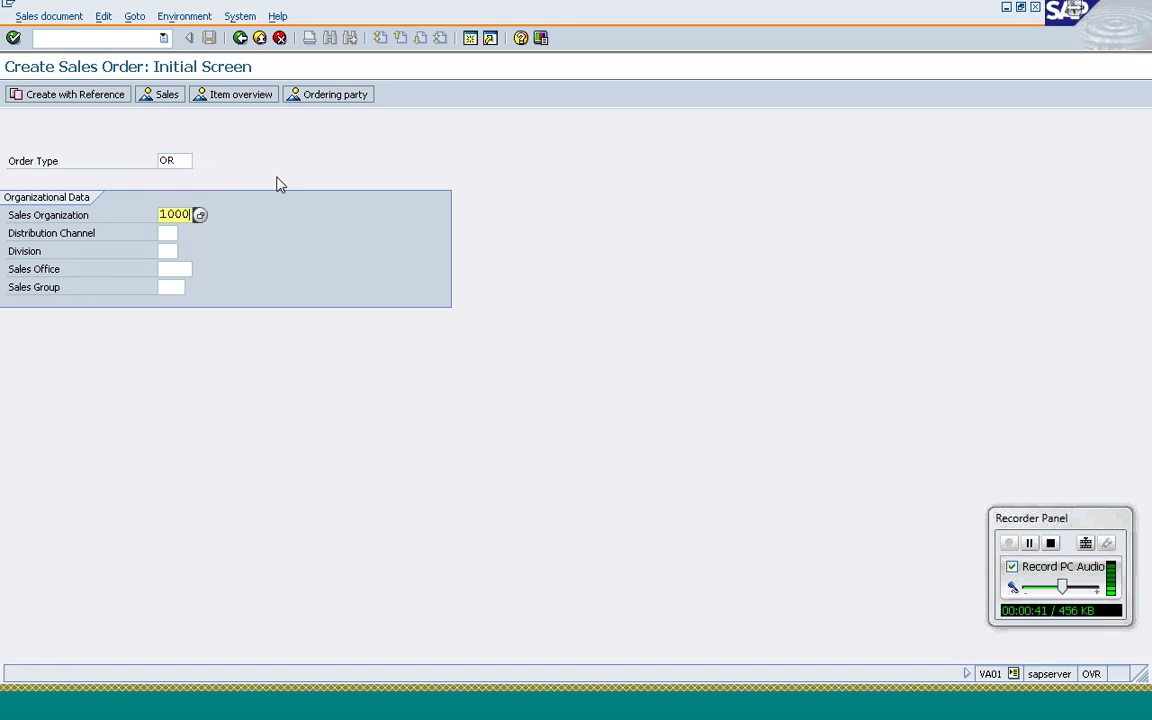
pyautogui.press('Tab')
pyautogui.write('10')
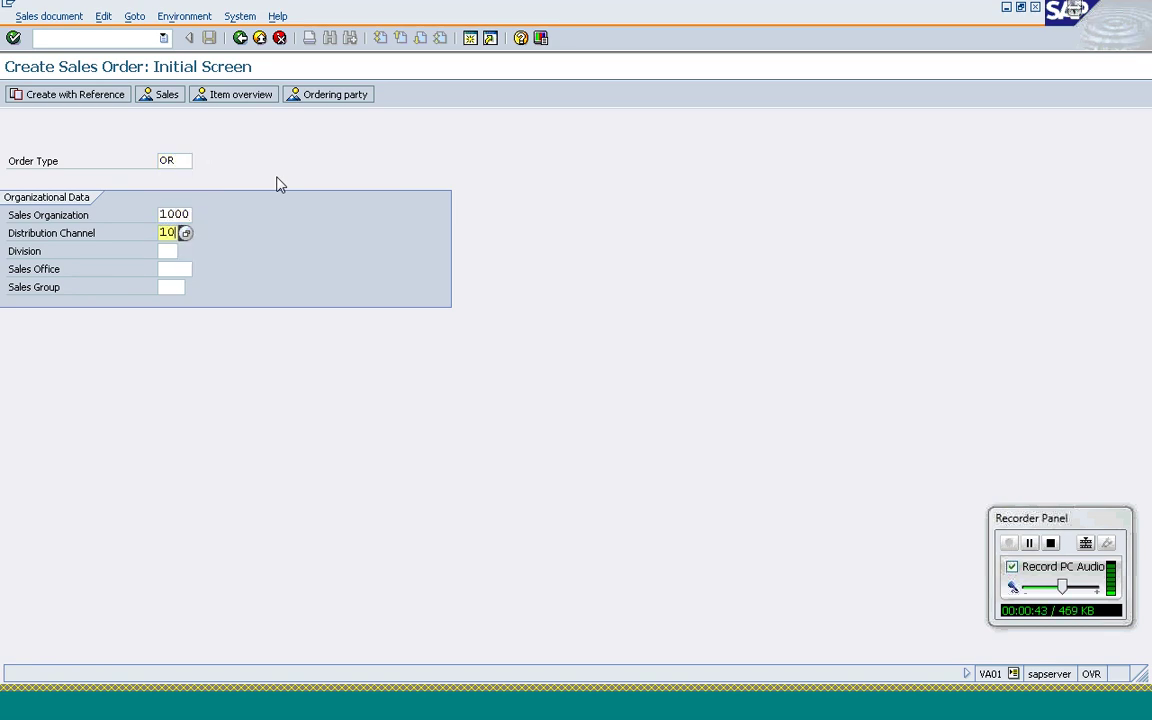
pyautogui.press('Tab')
pyautogui.write('00')
pyautogui.press('Return')
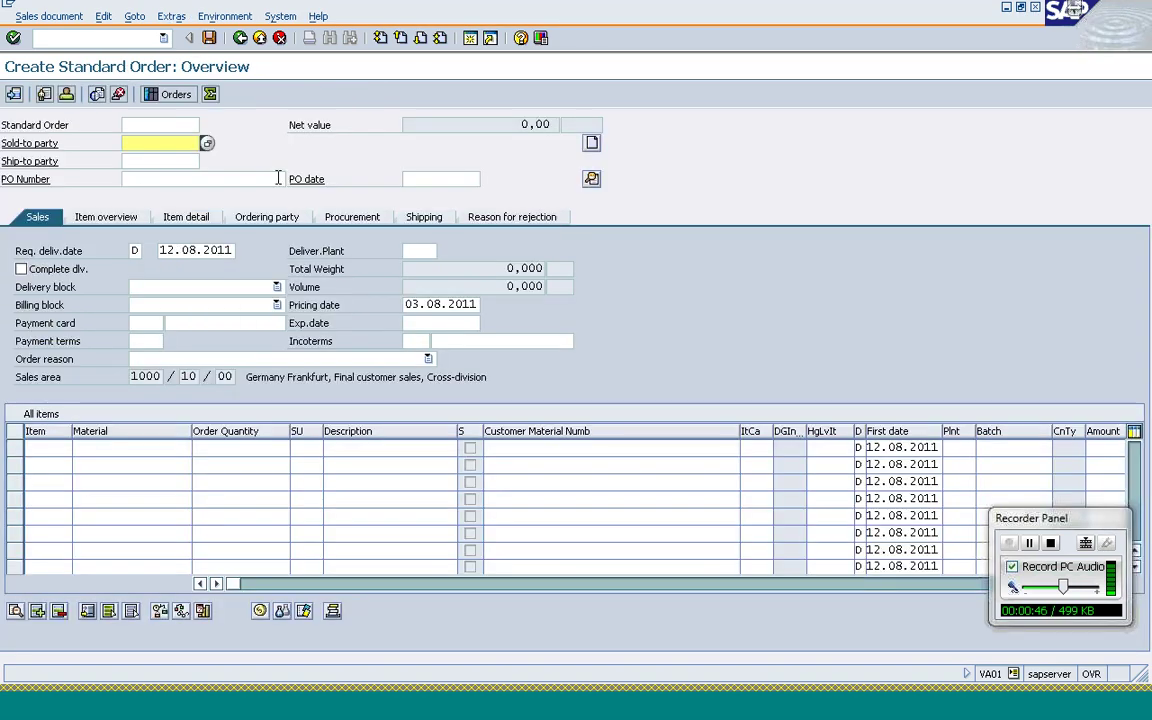
# - Enter the sold-to customer number for Etelko Textilien and PO number "pricing", accepting the proposed payer and ship-to party
pyautogui.write('t')
pyautogui.press('Return')
pyautogui.click(278, 178)
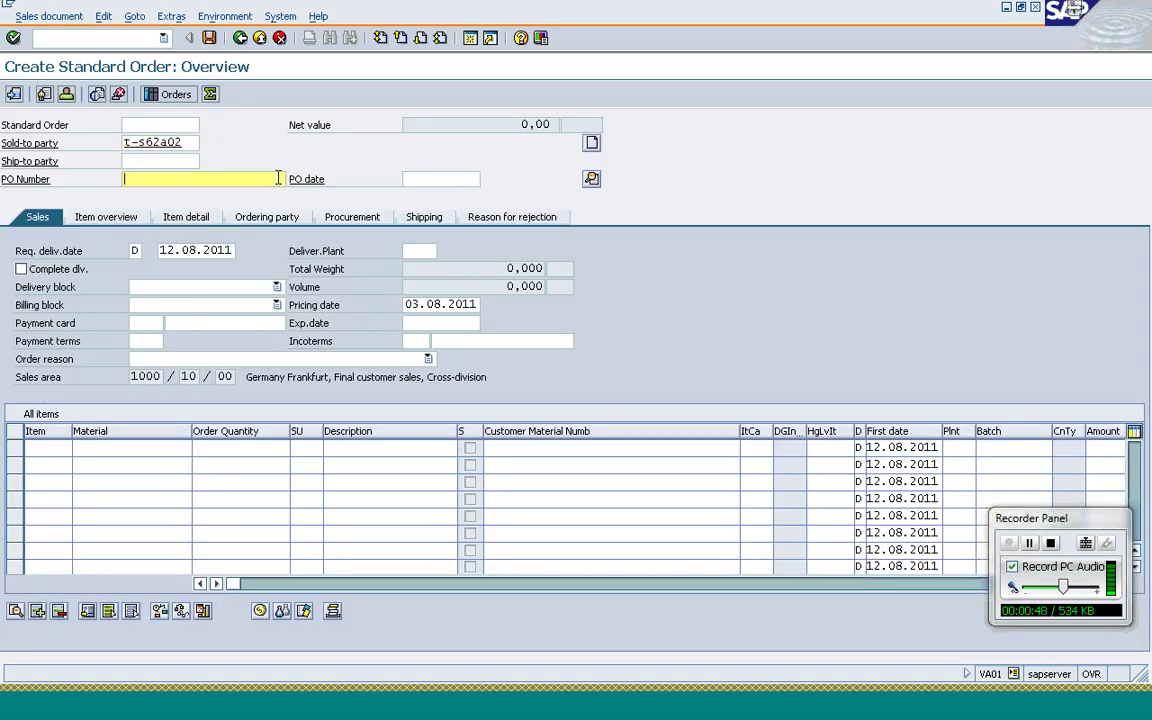
pyautogui.write('pricing')
pyautogui.click(130, 452)
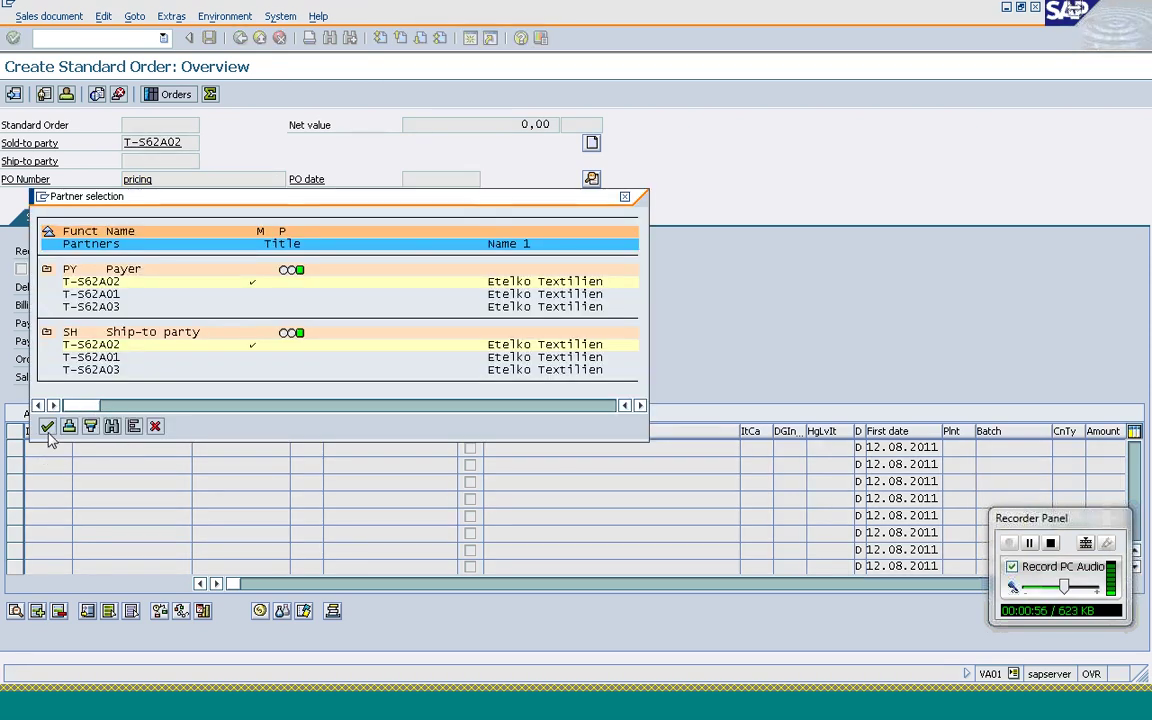
pyautogui.click(47, 428)
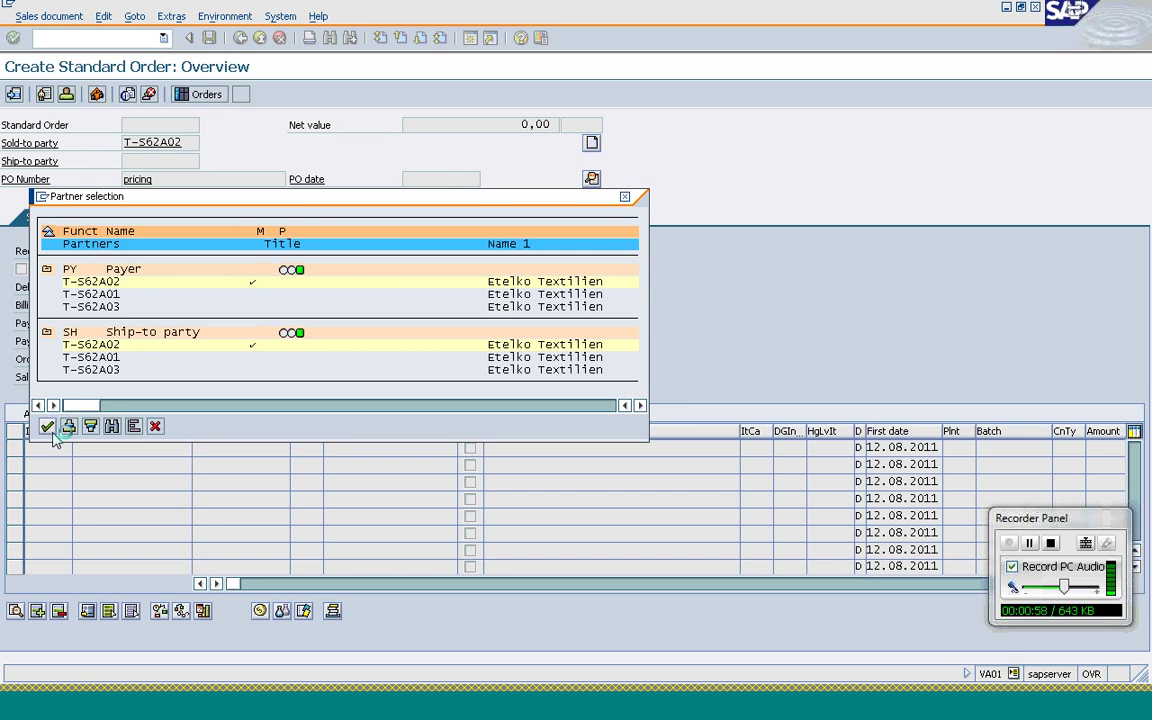
# - Add material T-AT101 with an order quantity of 1 as the first order item
pyautogui.write('t')
pyautogui.press('Down')
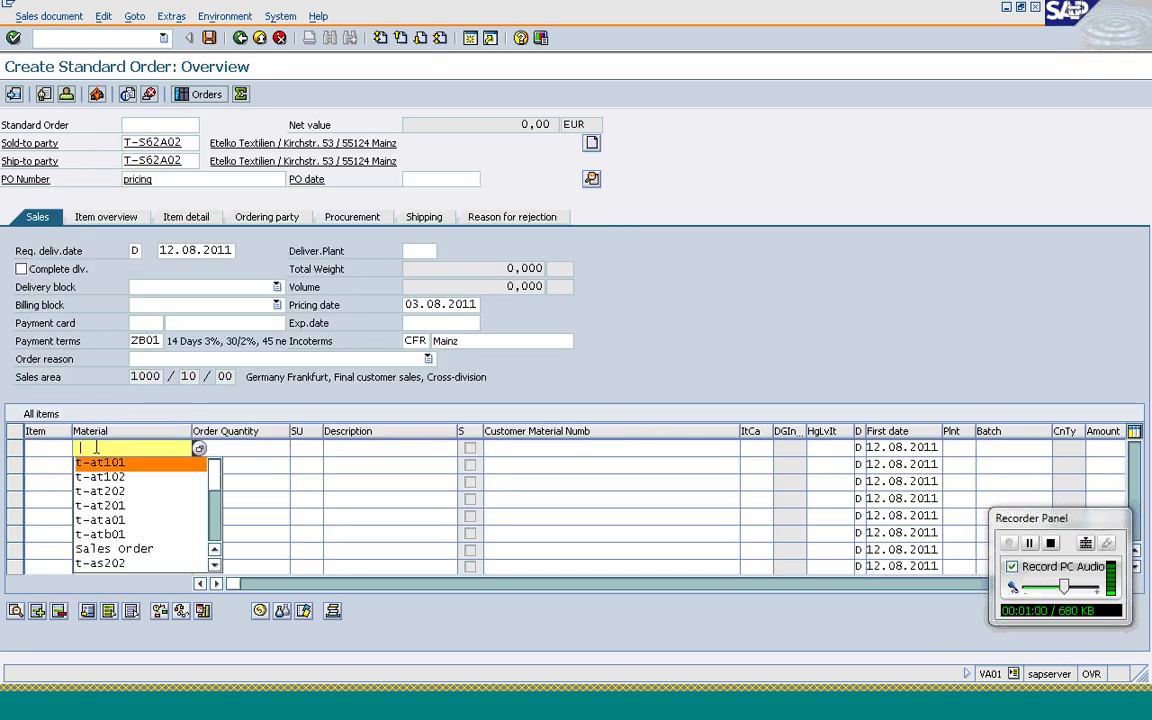
pyautogui.press('Return')
pyautogui.press('Tab')
pyautogui.write('1')
pyautogui.press('Return')
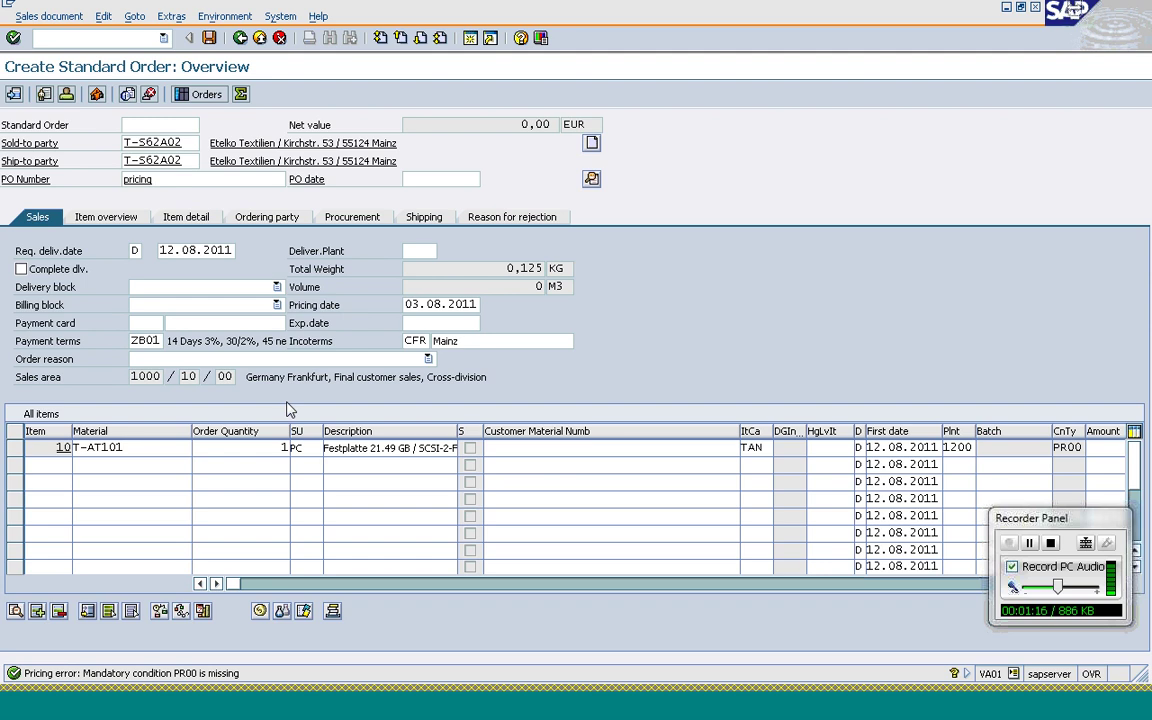
# - Read the detailed help text for the order's pricing error message, and return to the T-AT101 item
pyautogui.press('F1')
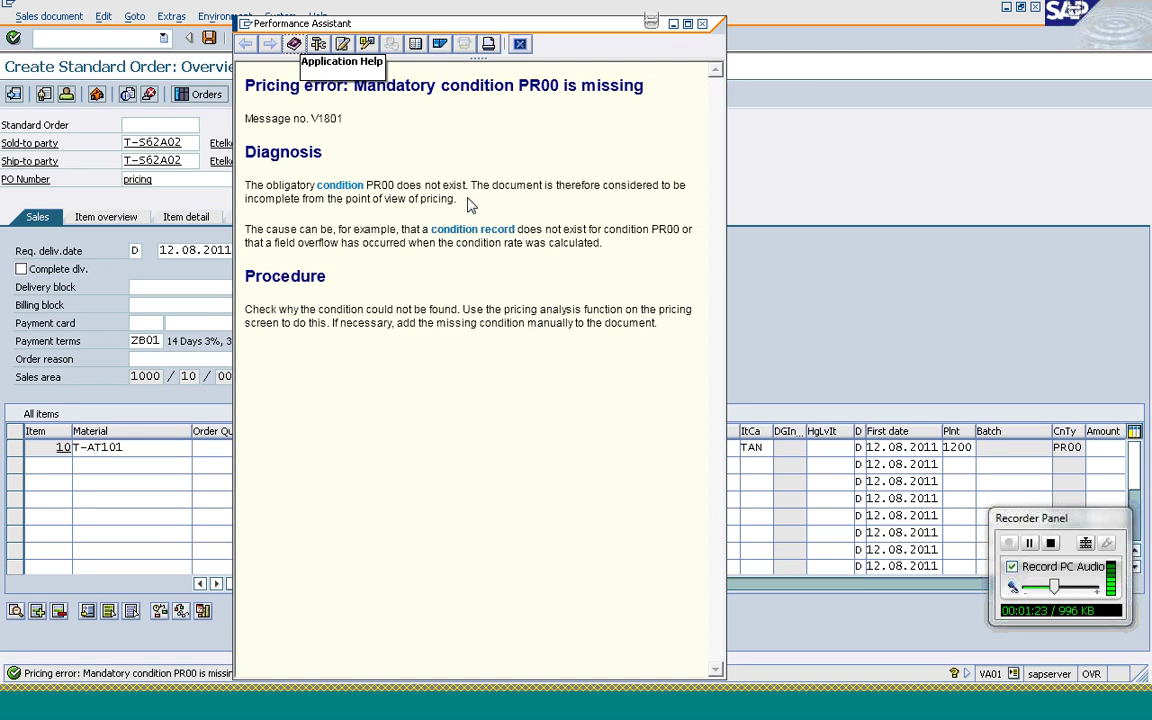
pyautogui.click(702, 25)
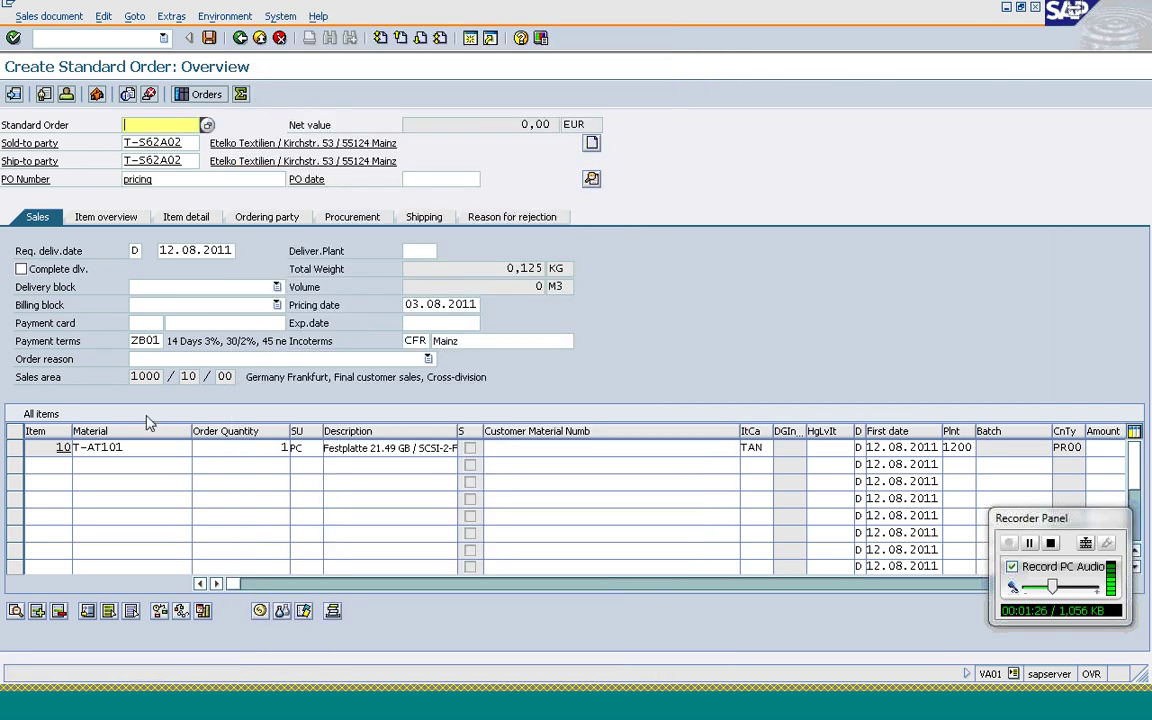
pyautogui.click(97, 447)
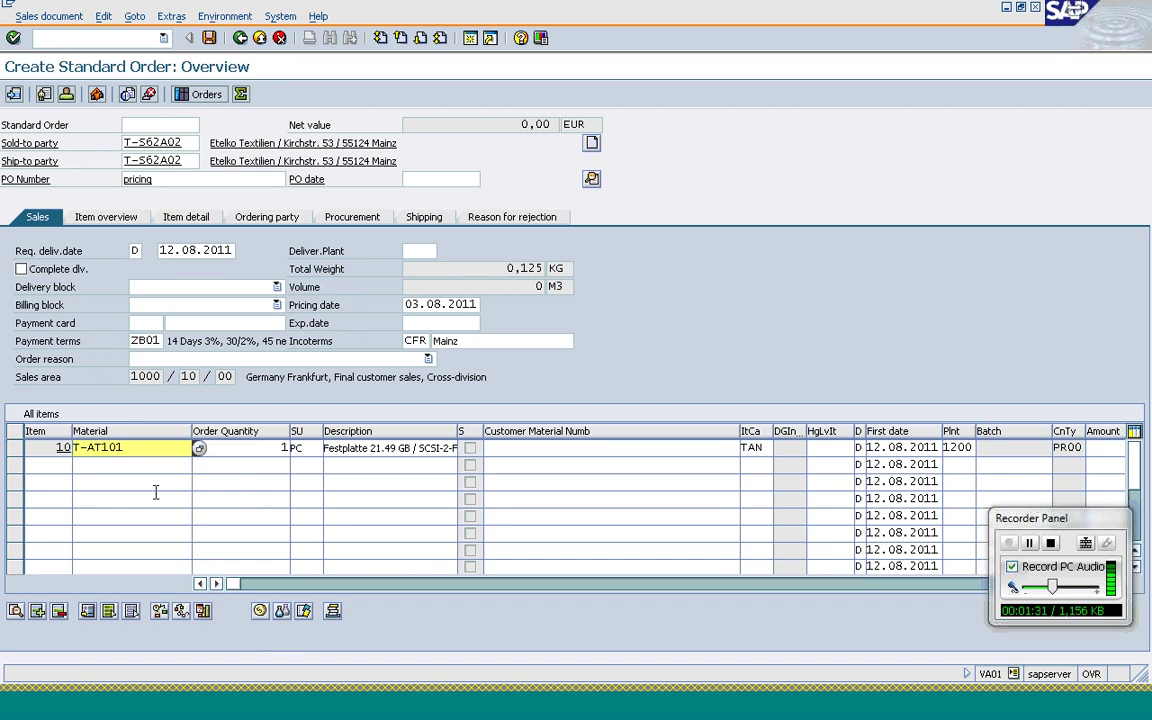
# - Switch to the condition records session, leave VK12 and open VK11 to create condition records by condition type
pyautogui.moveTo(308, 712)
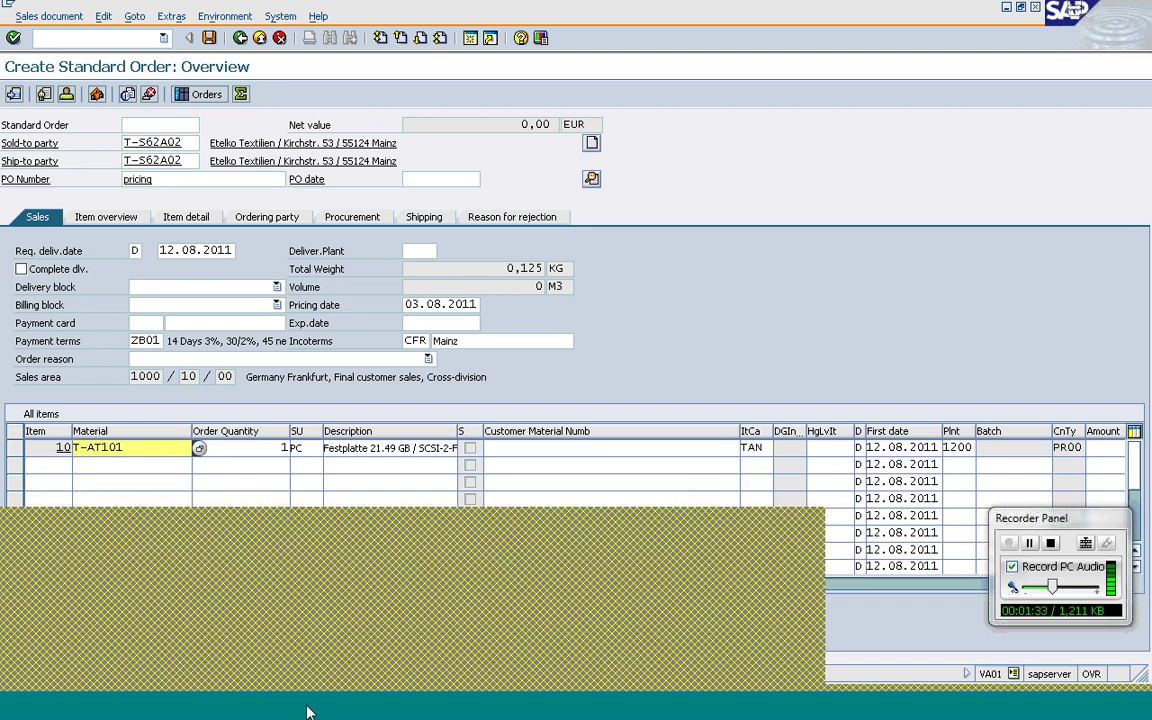
pyautogui.click(336, 630)
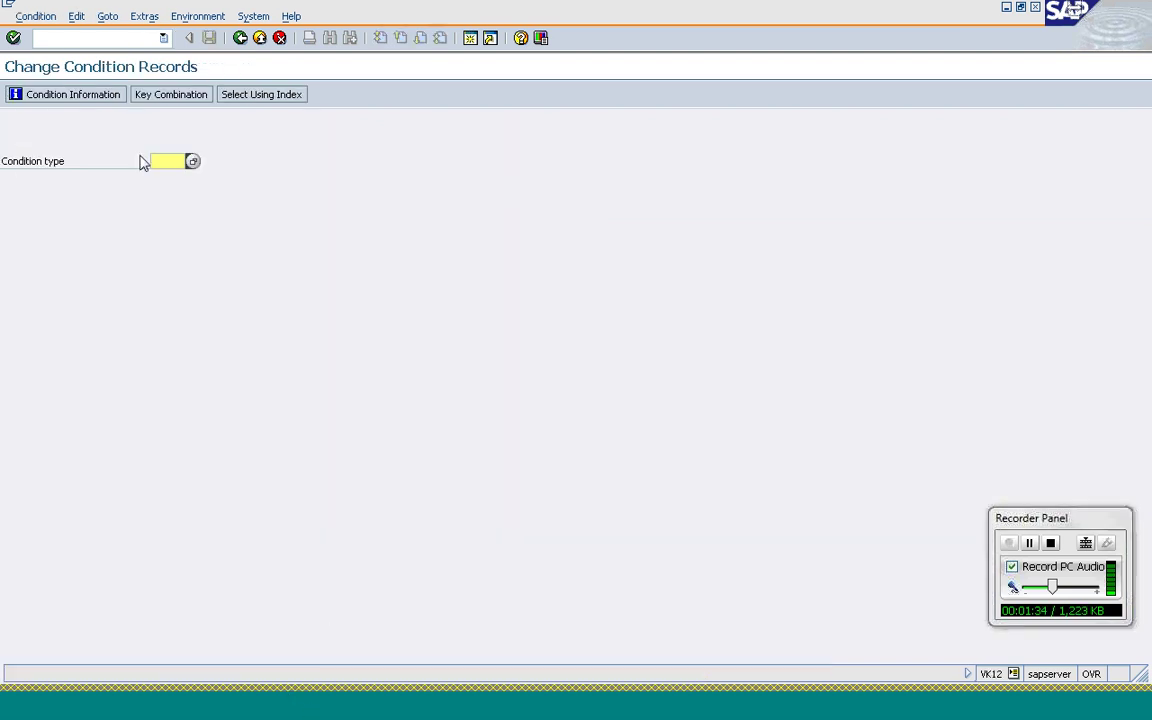
pyautogui.click(247, 40)
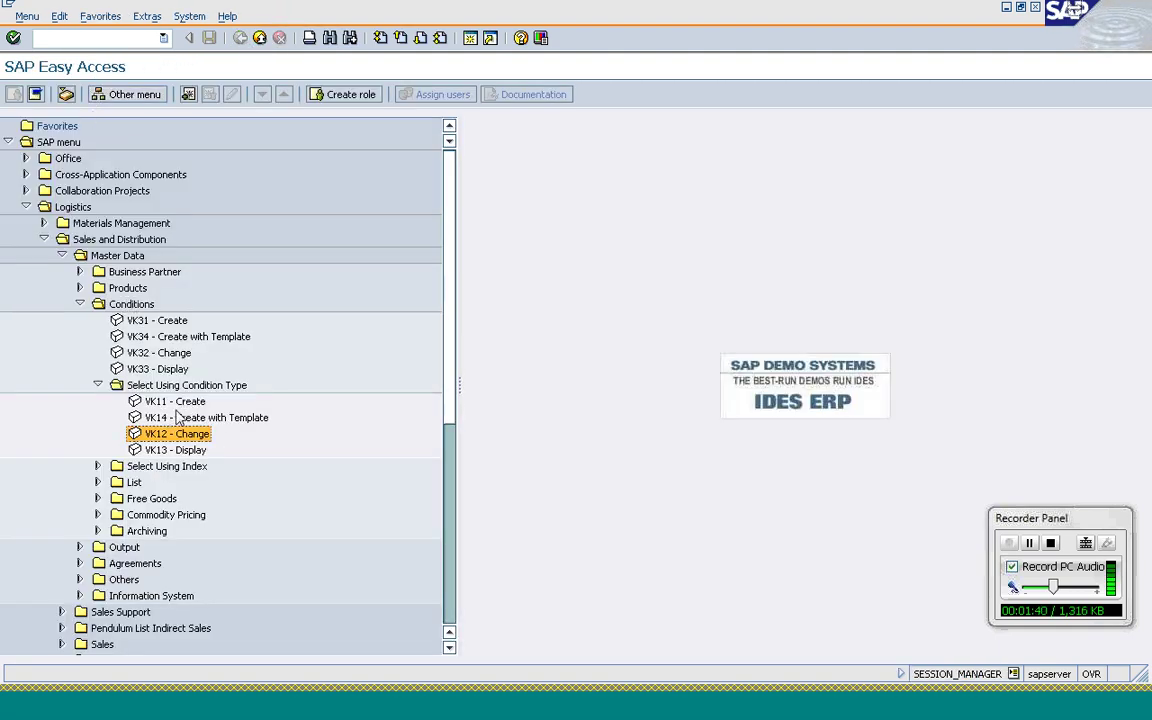
pyautogui.doubleClick(165, 401)
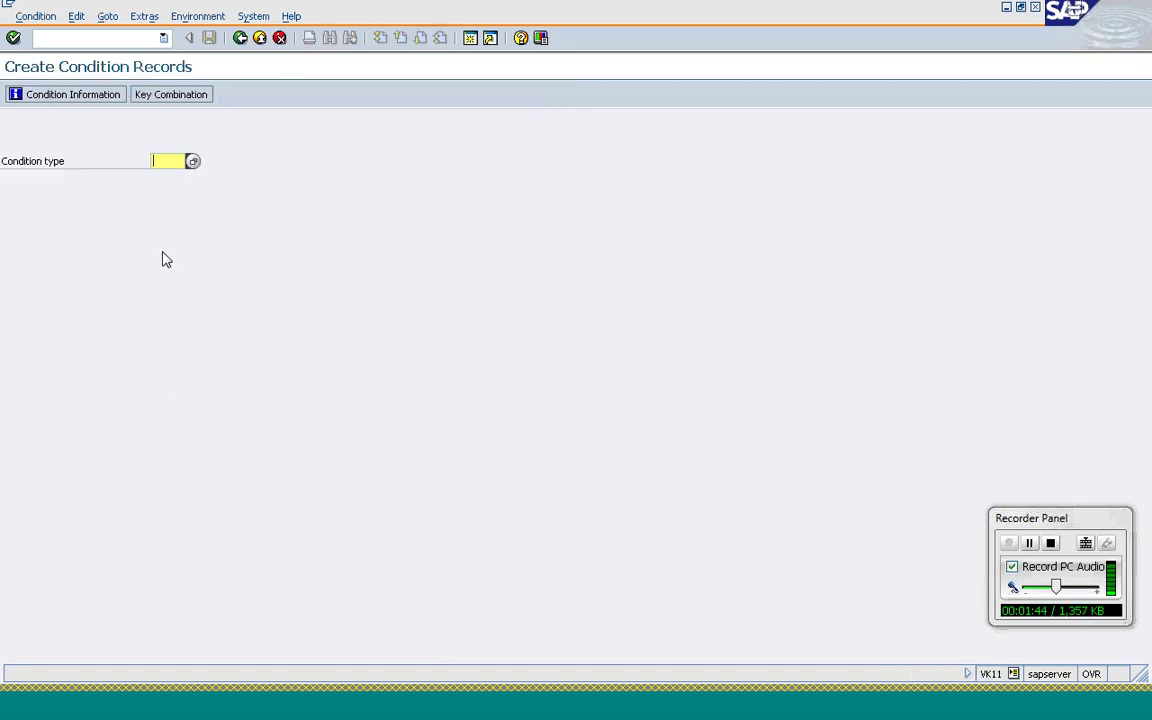
# - Choose condition type PR00 with the key combination "Customer/material with release status"
pyautogui.write('P')
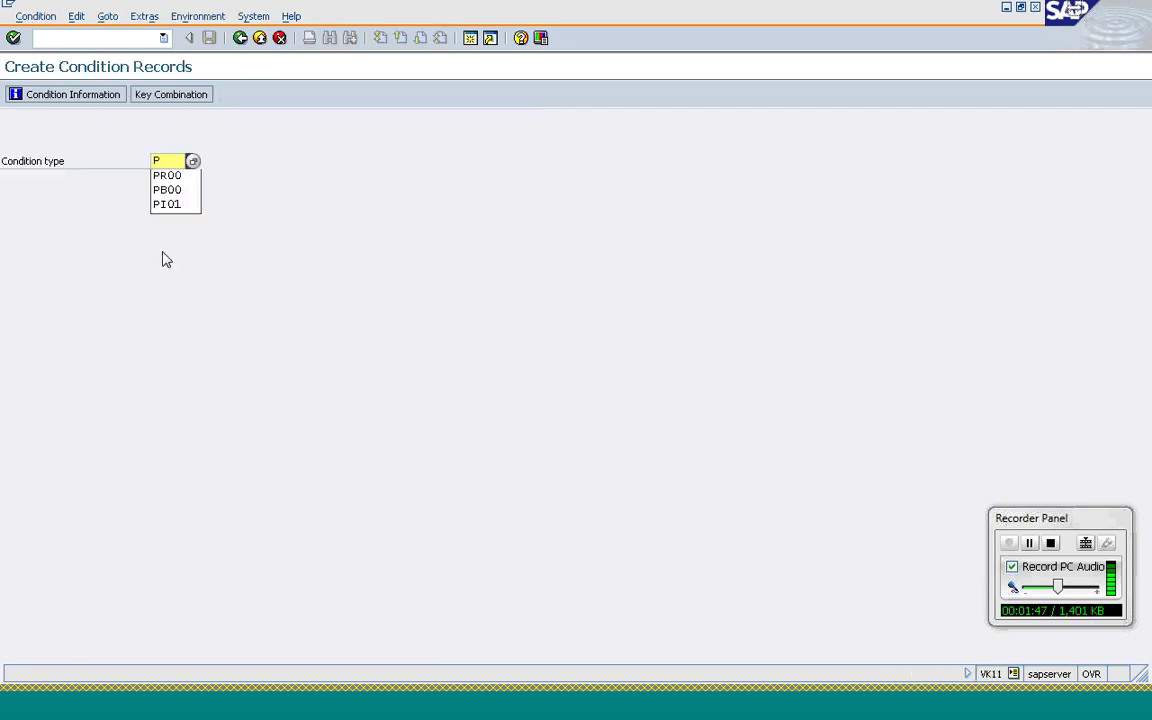
pyautogui.write('R00')
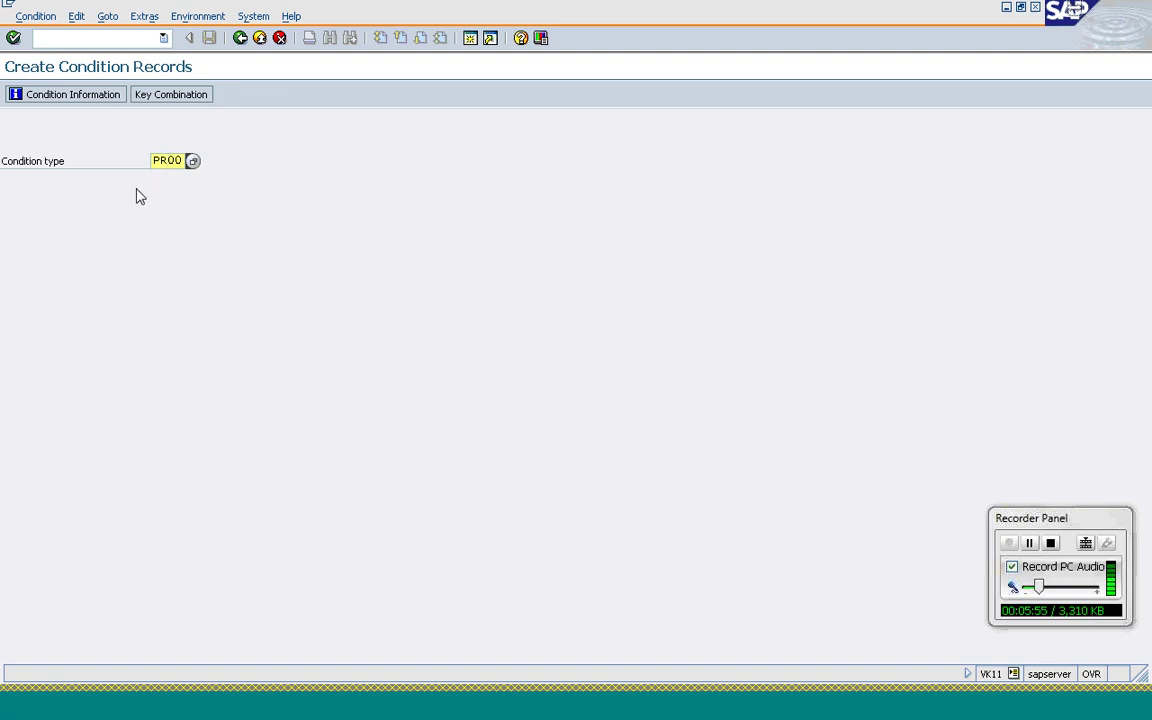
pyautogui.click(194, 100)
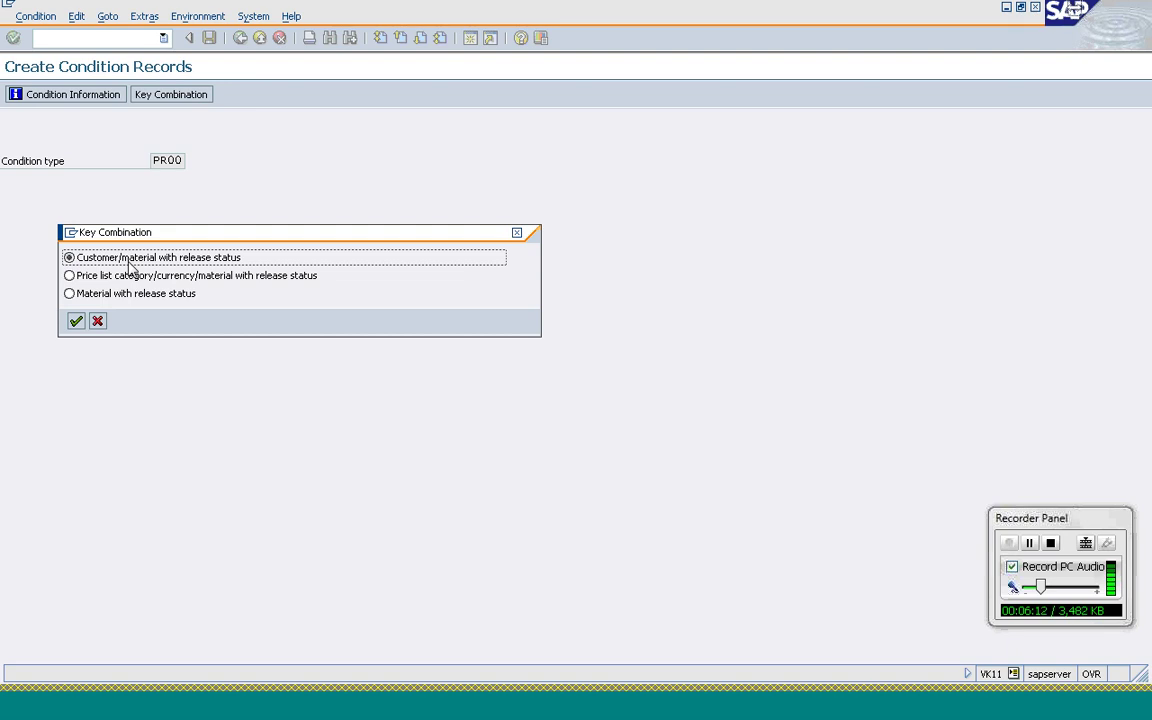
pyautogui.click(73, 279)
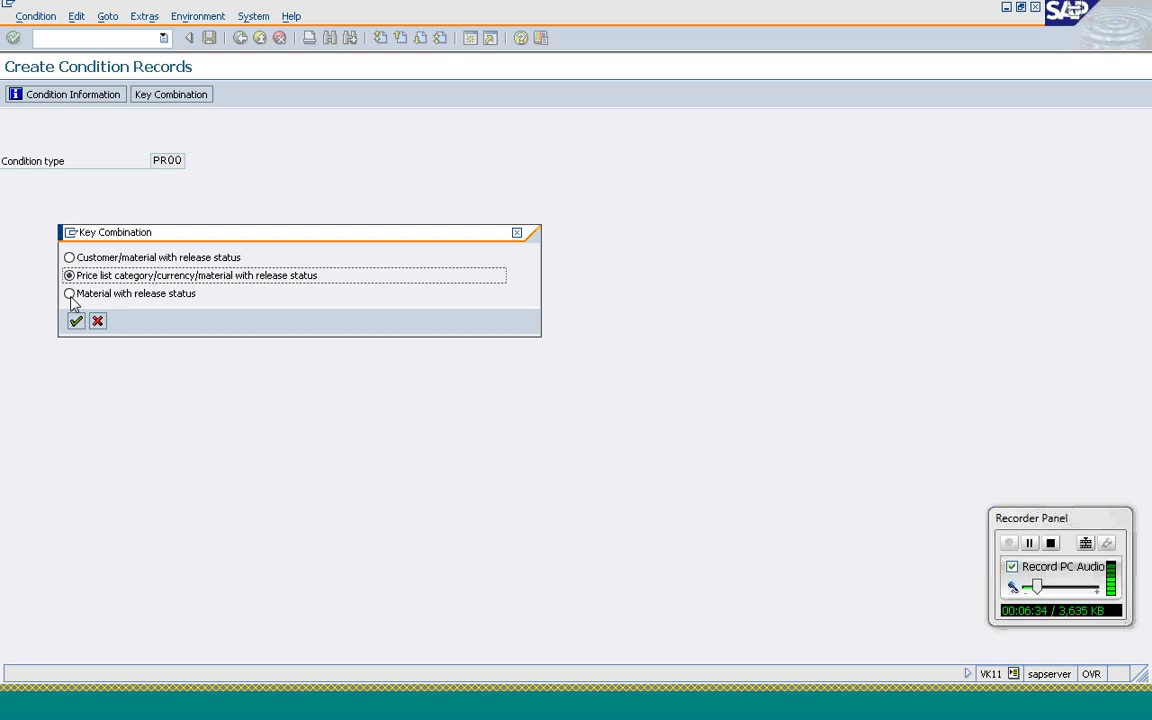
pyautogui.click(69, 294)
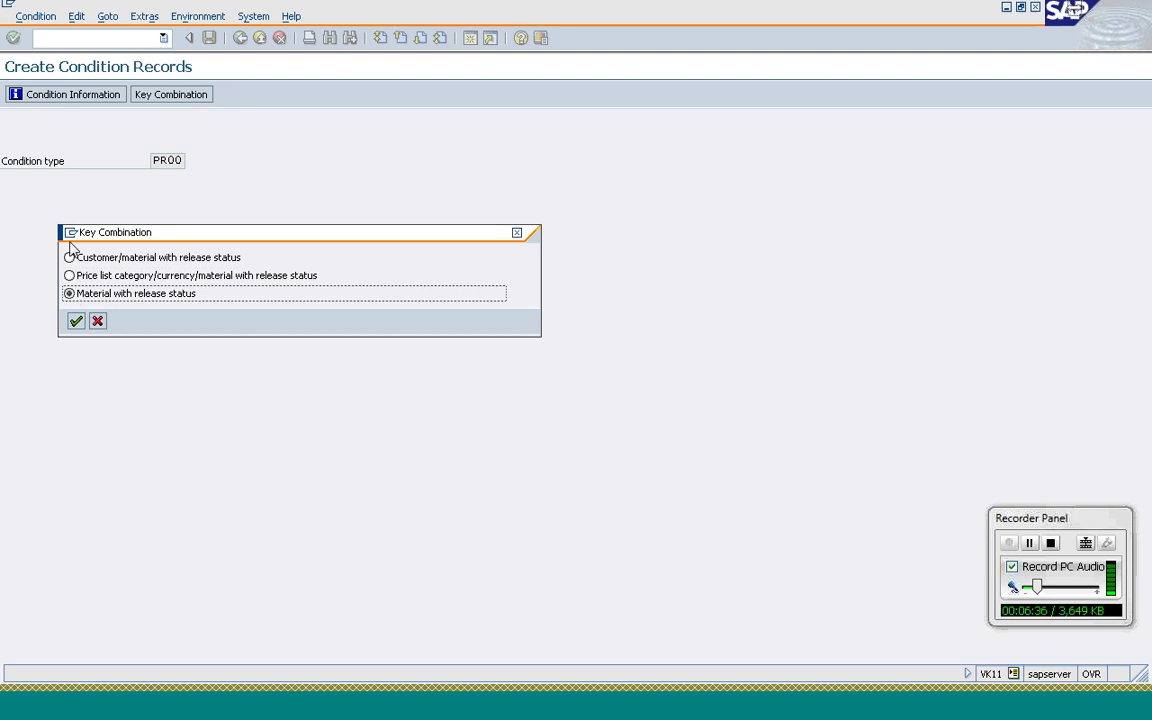
pyautogui.click(69, 258)
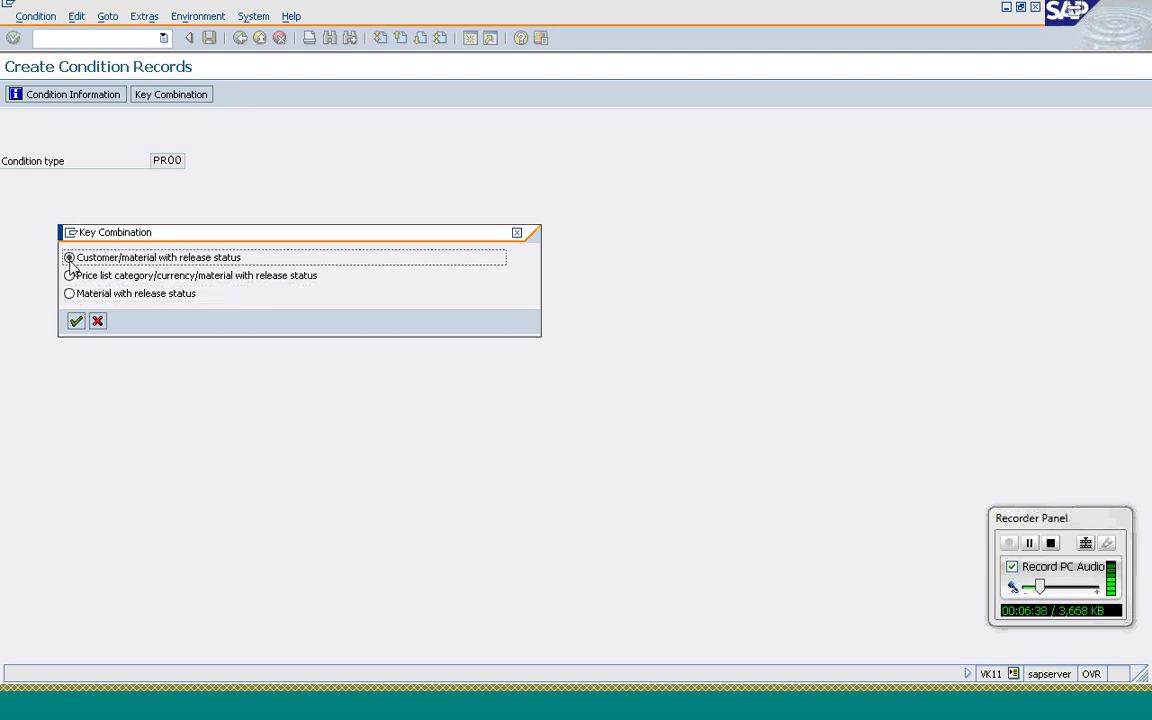
pyautogui.click(77, 323)
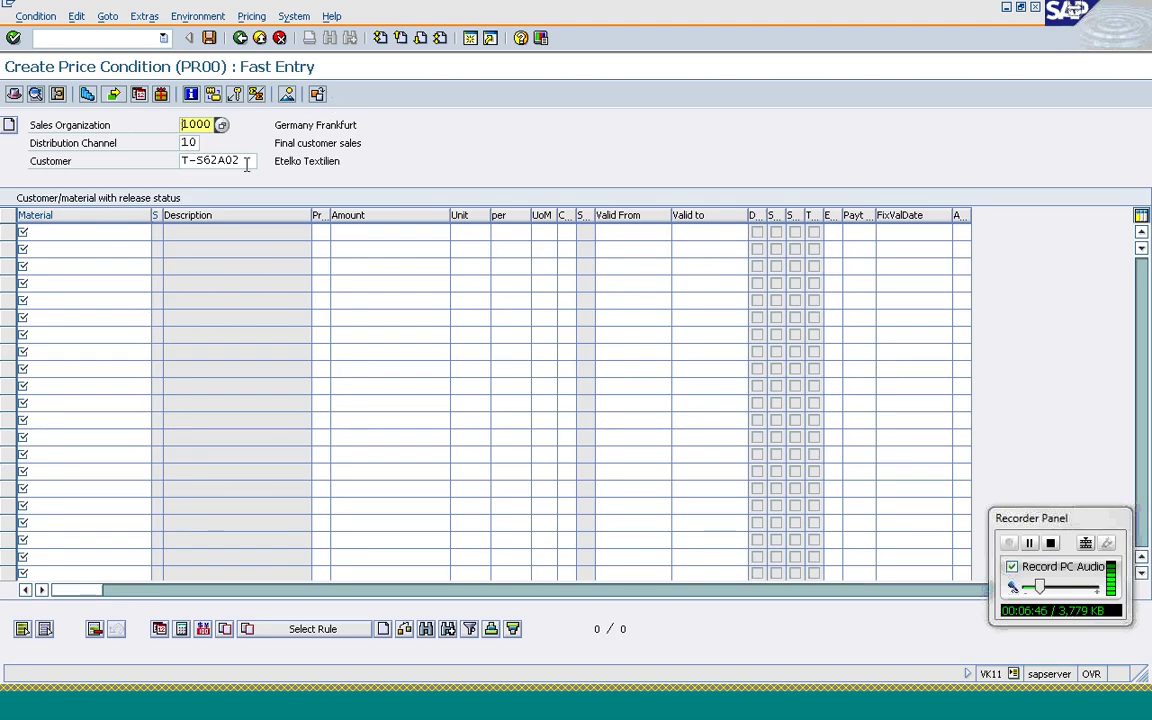
# - Enter a price of 395 for material T-AT101 in the first row of the price condition table
pyautogui.click(246, 162)
pyautogui.click(104, 234)
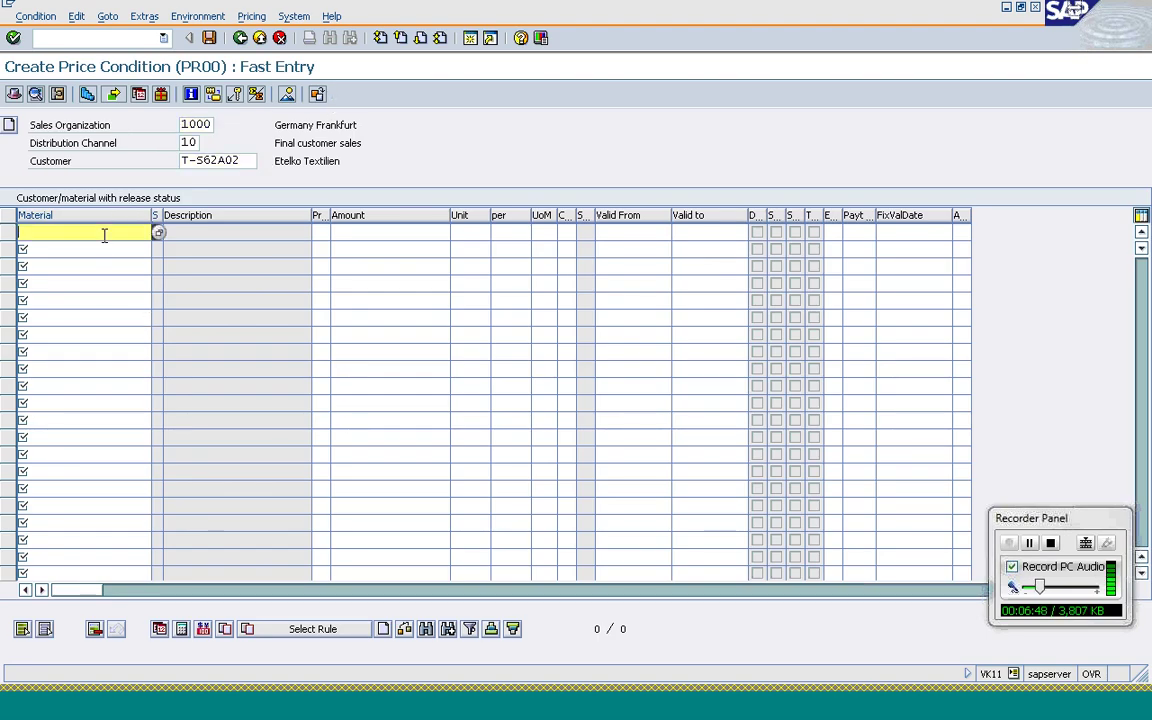
pyautogui.write('T-AT101')
pyautogui.press('Tab')
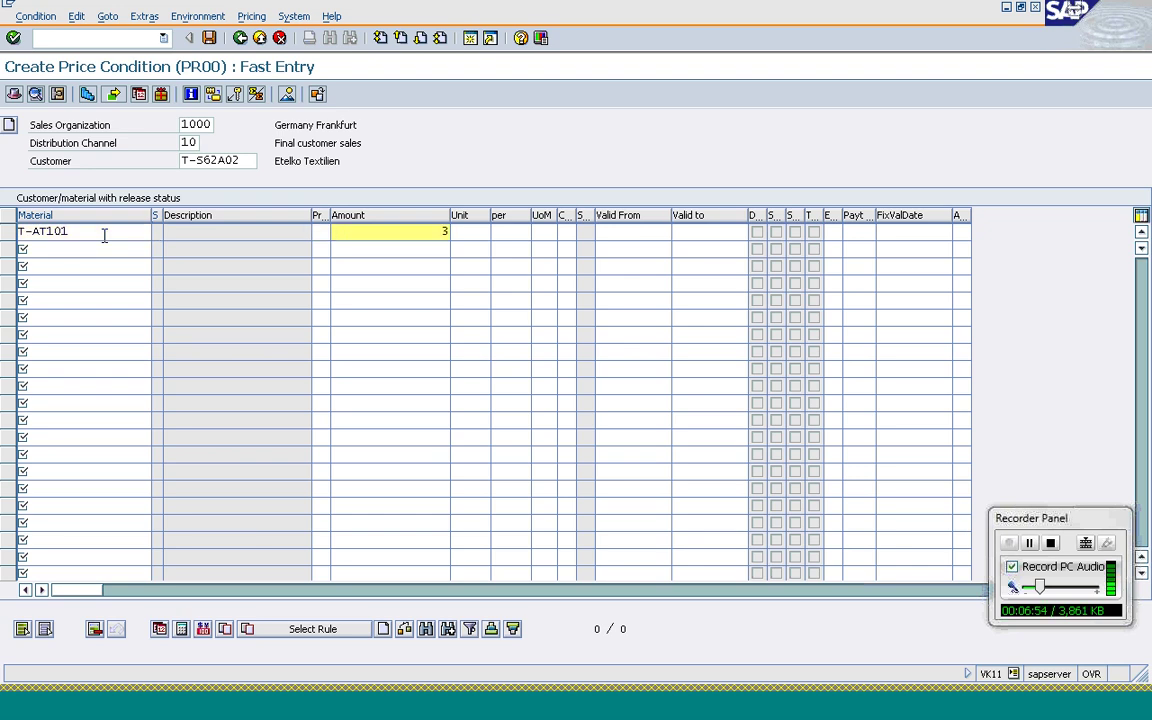
pyautogui.write('95')
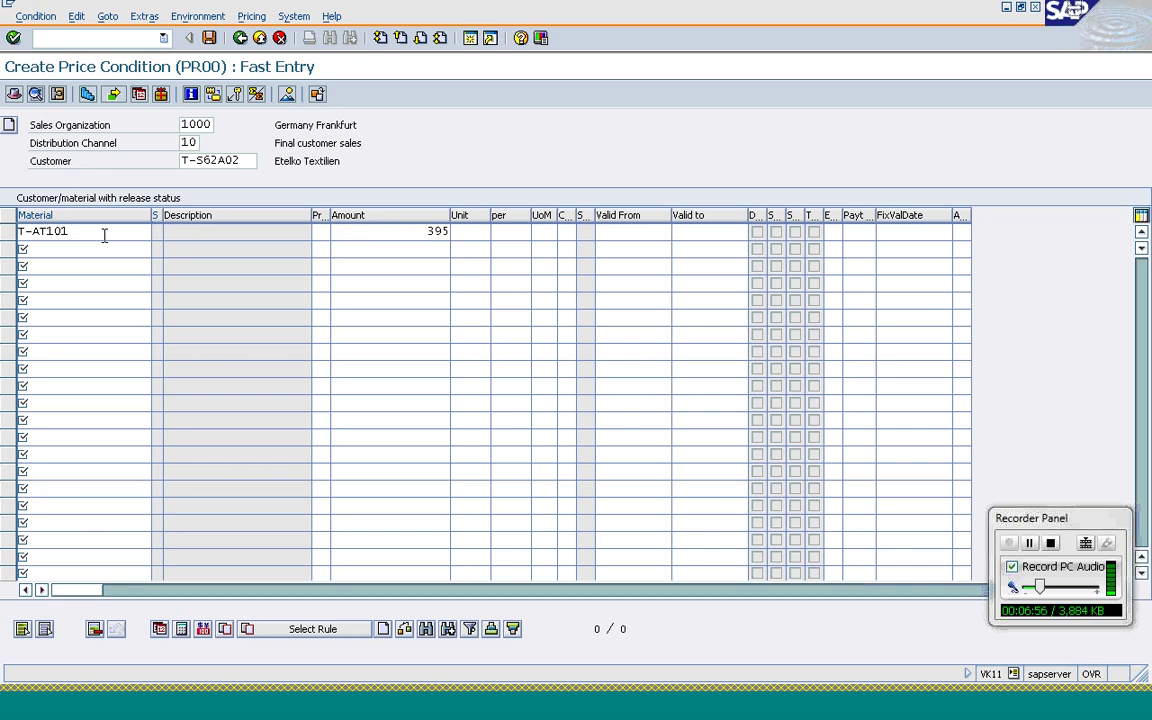
pyautogui.press('Return')
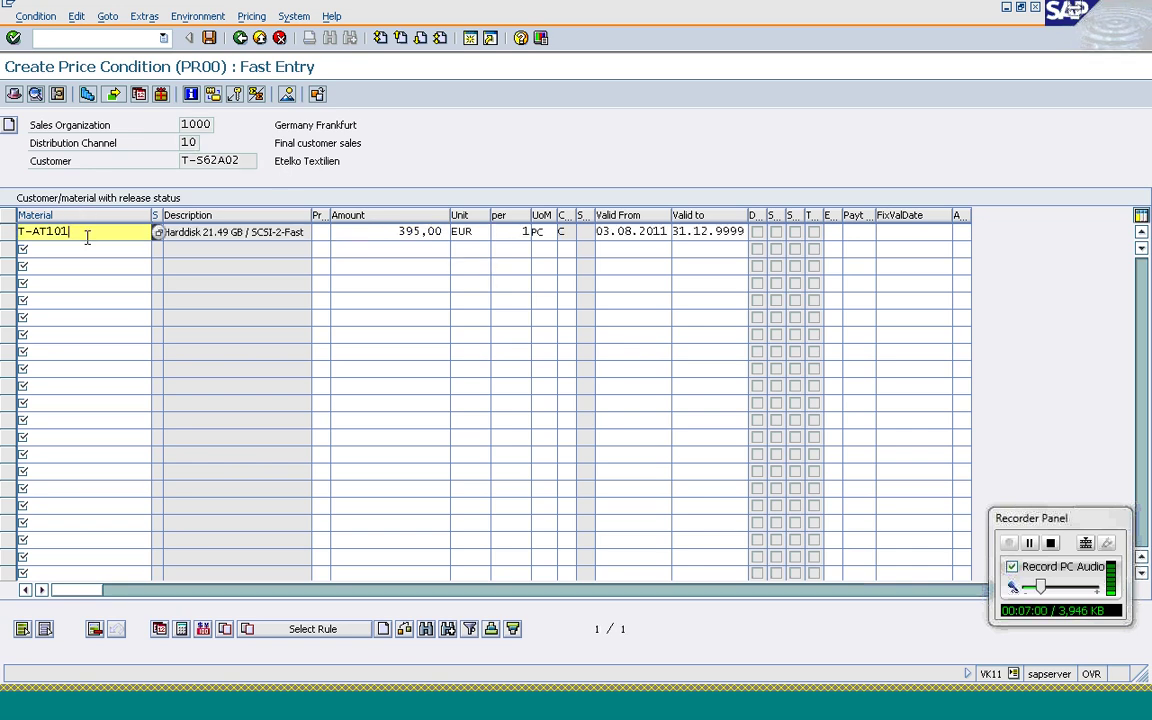
# - Set the T-AT101 price's valid-to date to 03.08.2011 and save the condition record
pyautogui.click(713, 238)
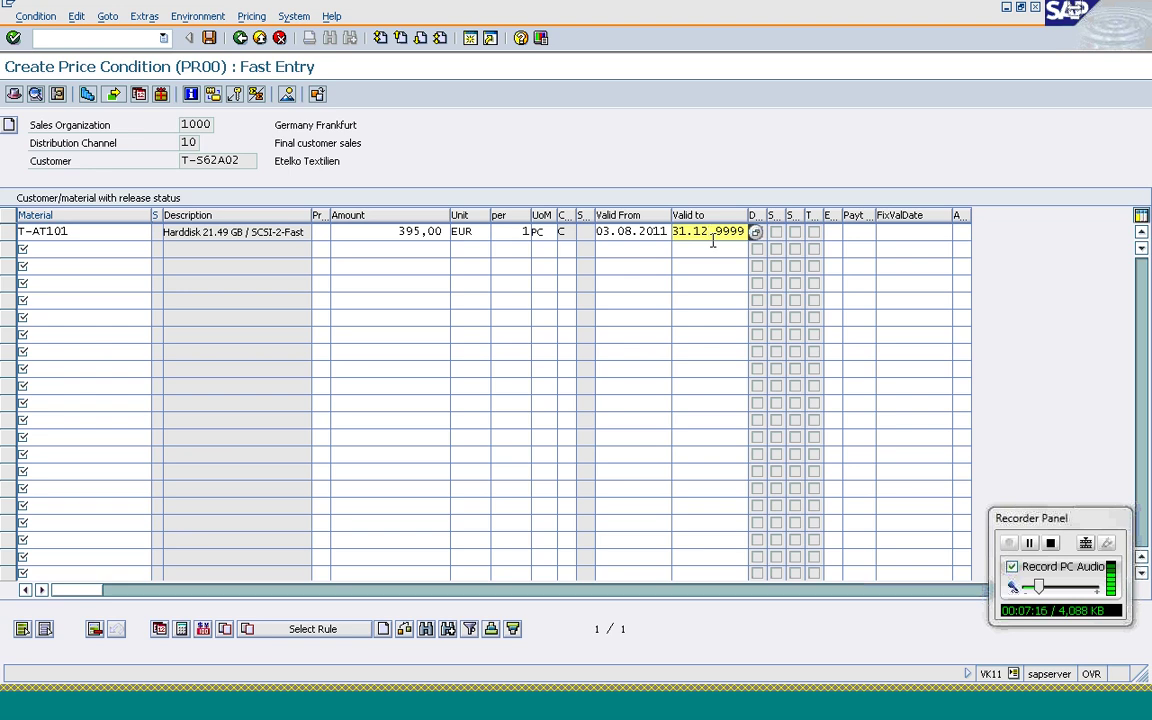
pyautogui.press('Left')
pyautogui.press('Left')
pyautogui.write('03.08.2011')
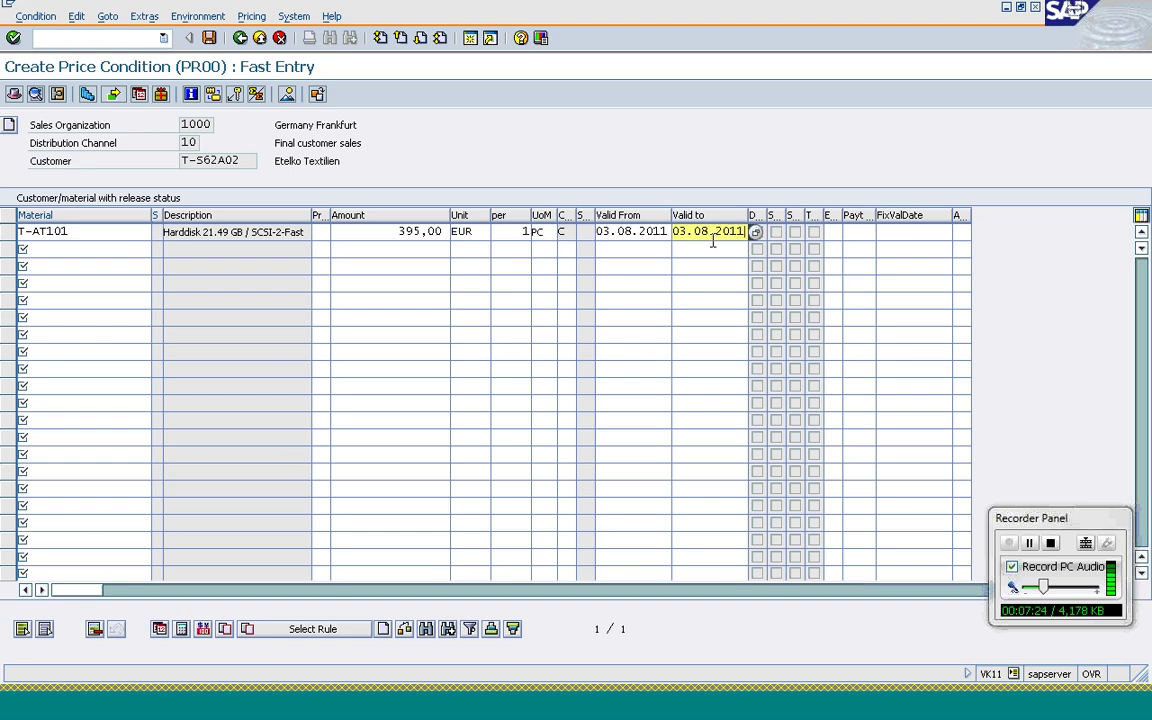
pyautogui.press('Return')
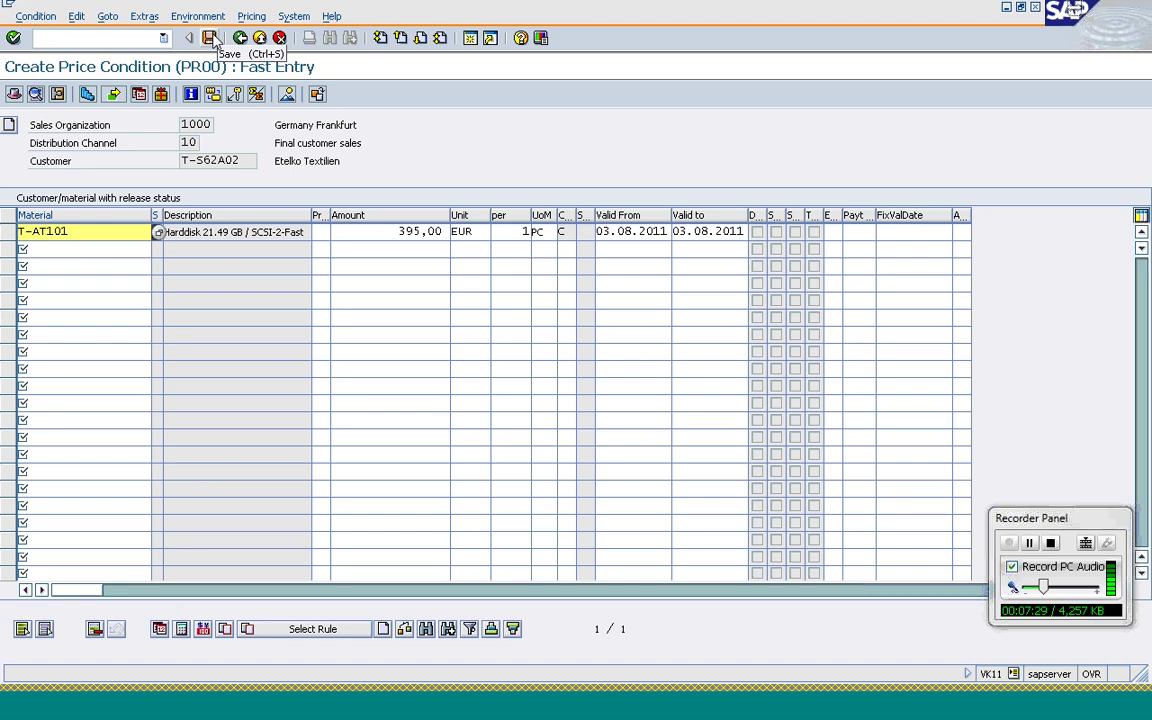
pyautogui.click(211, 39)
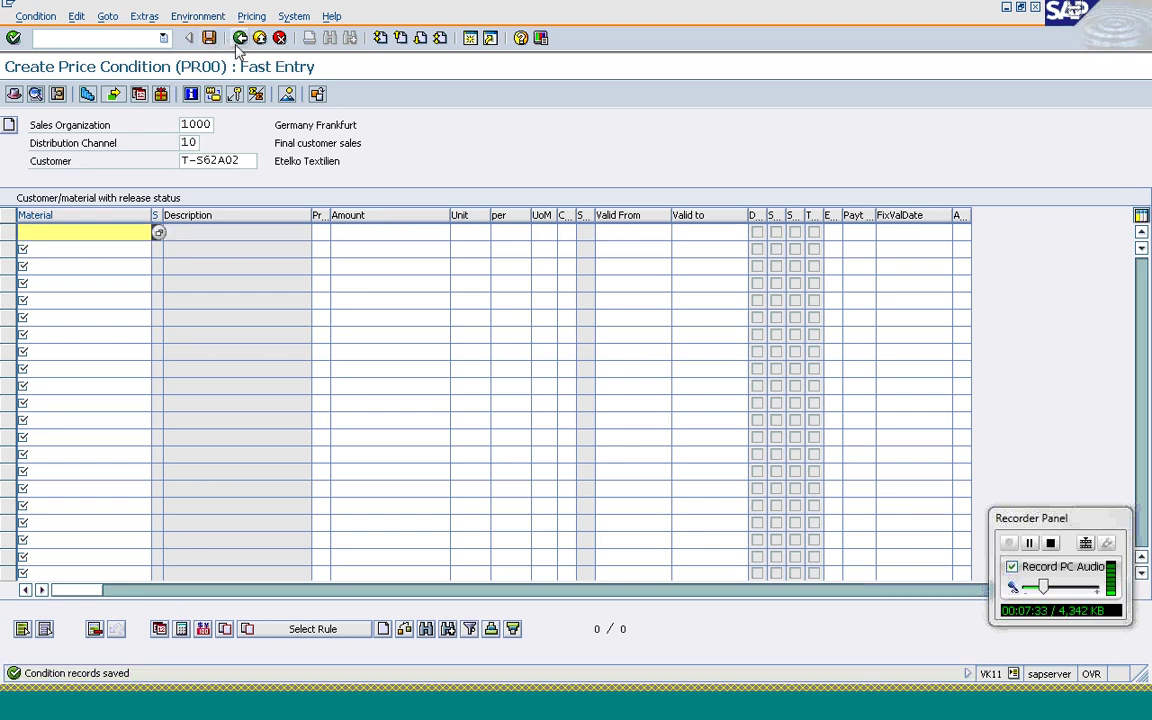
# - Leave the price condition entry and return to the open standard order in the other session
pyautogui.click(240, 38)
pyautogui.hotkey('alt', 'Tab')
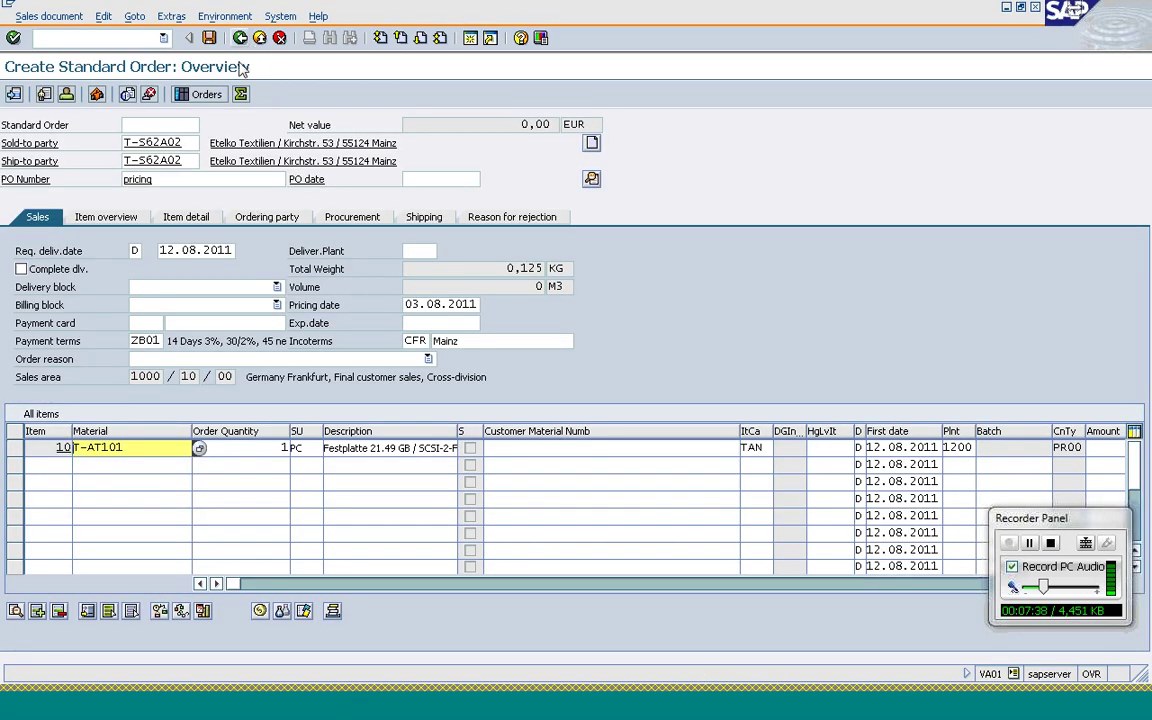
# - Try to redetermine the T-AT101 item's conditions with pricing type B, Carry out new pricing
pyautogui.click(262, 613)
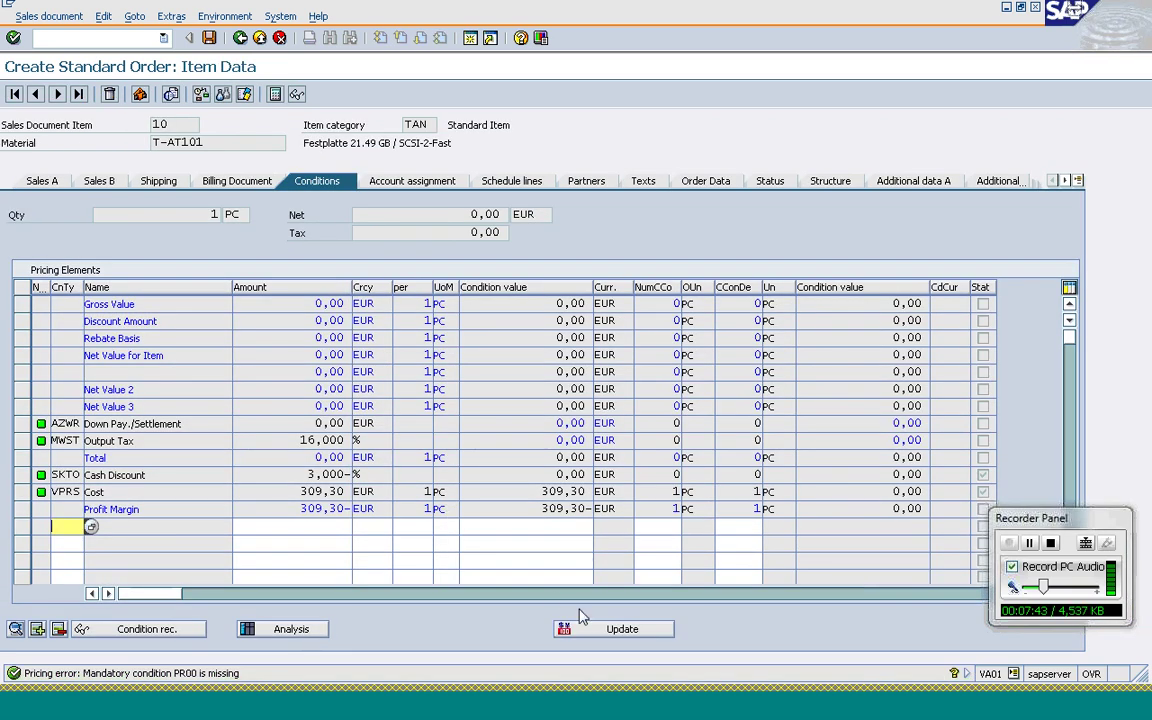
pyautogui.click(588, 518)
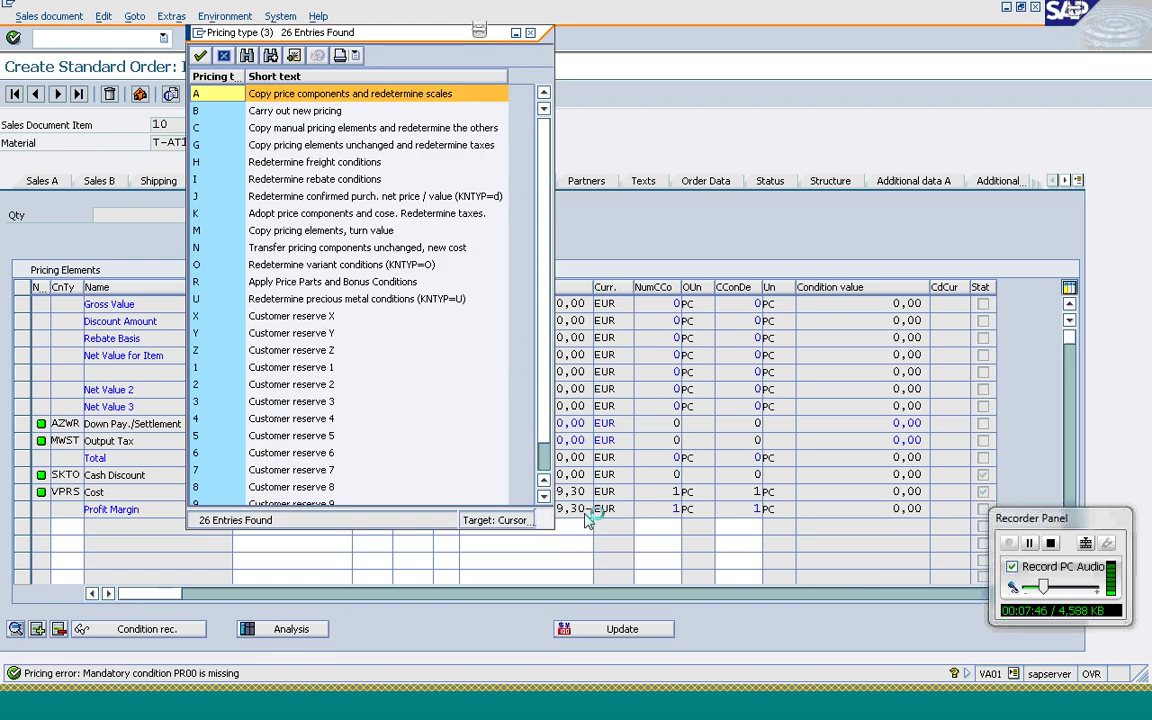
pyautogui.press('Down')
pyautogui.click(200, 55)
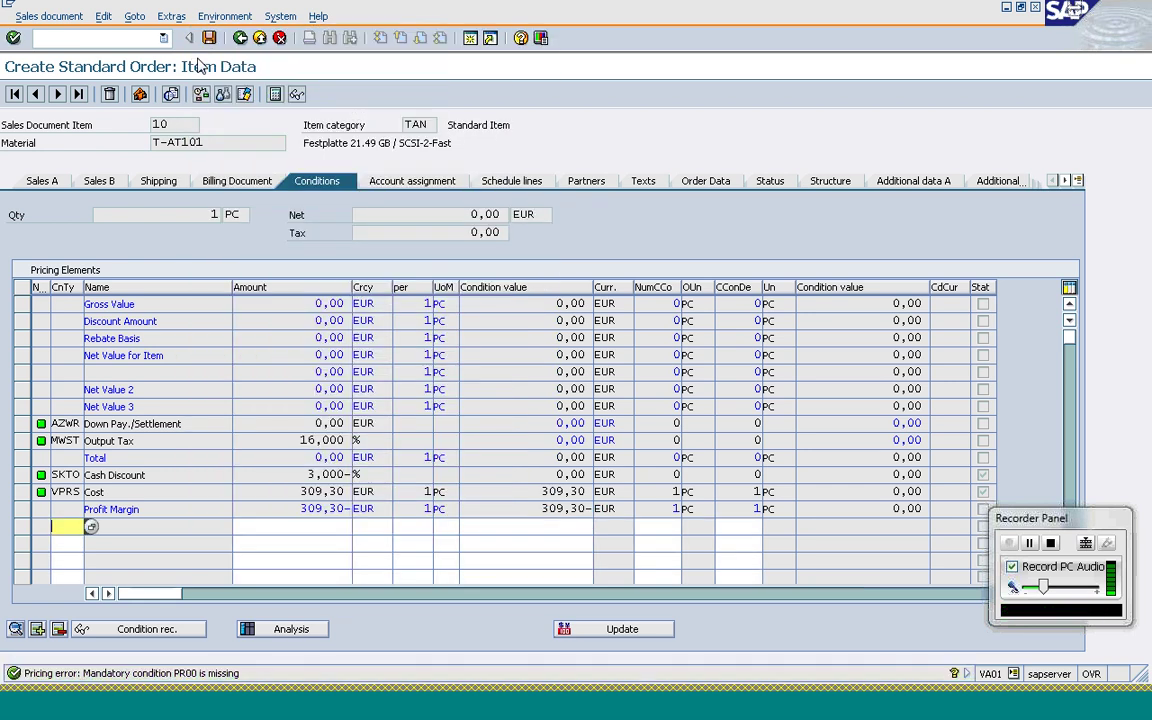
# - Abandon the current order and start a new standard order with transaction VA01, order type OR, in the same session
pyautogui.click(120, 42)
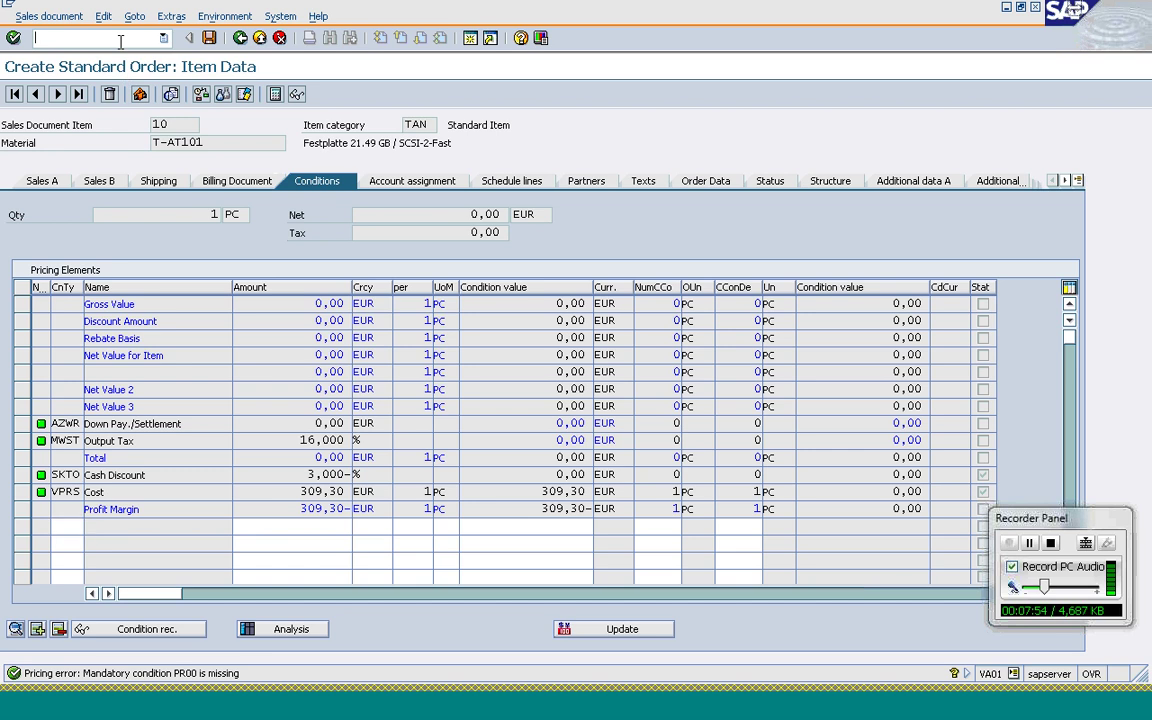
pyautogui.write('/nva01')
pyautogui.press('Return')
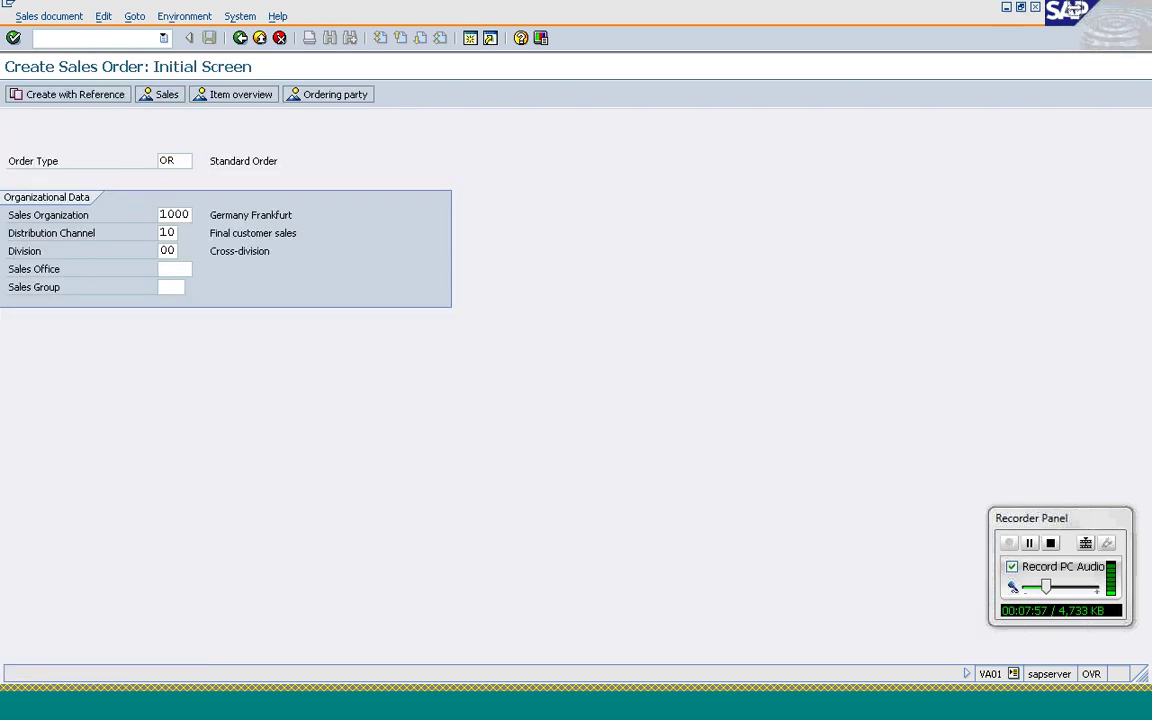
pyautogui.press('Return')
# - Enter the sold-to party's customer number and the PO number "pricing" in the order header
pyautogui.write('t-s62a02')
pyautogui.press('Tab')
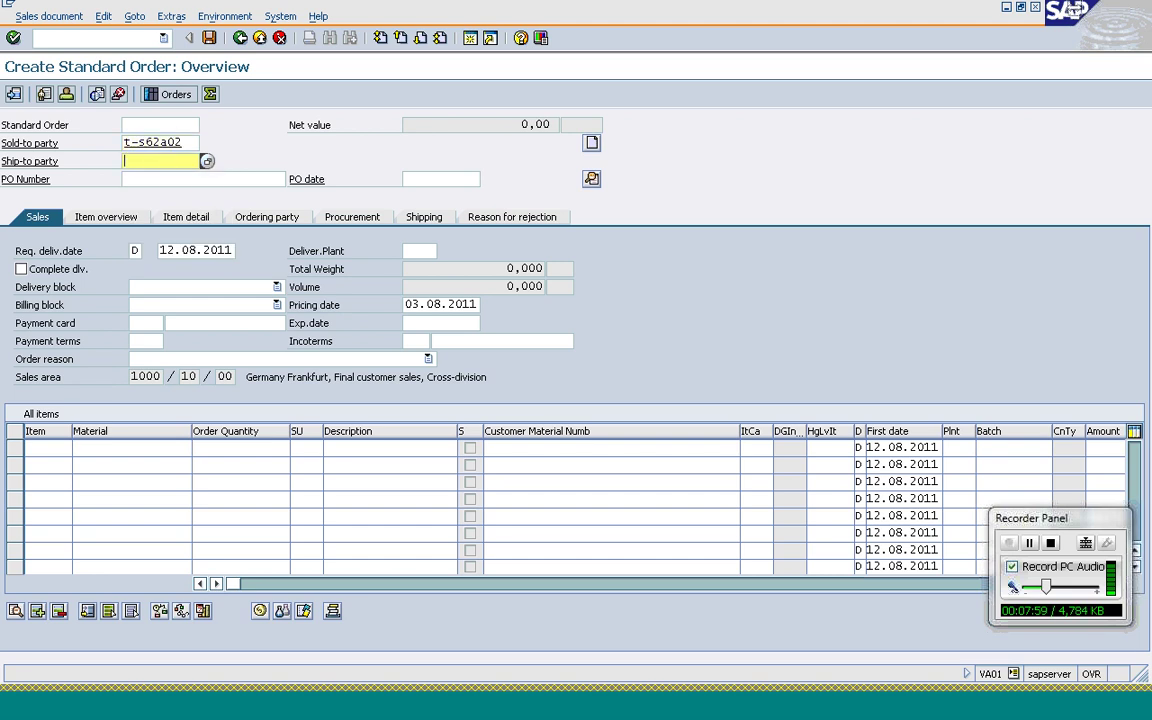
pyautogui.press('Tab')
pyautogui.write('pricing')
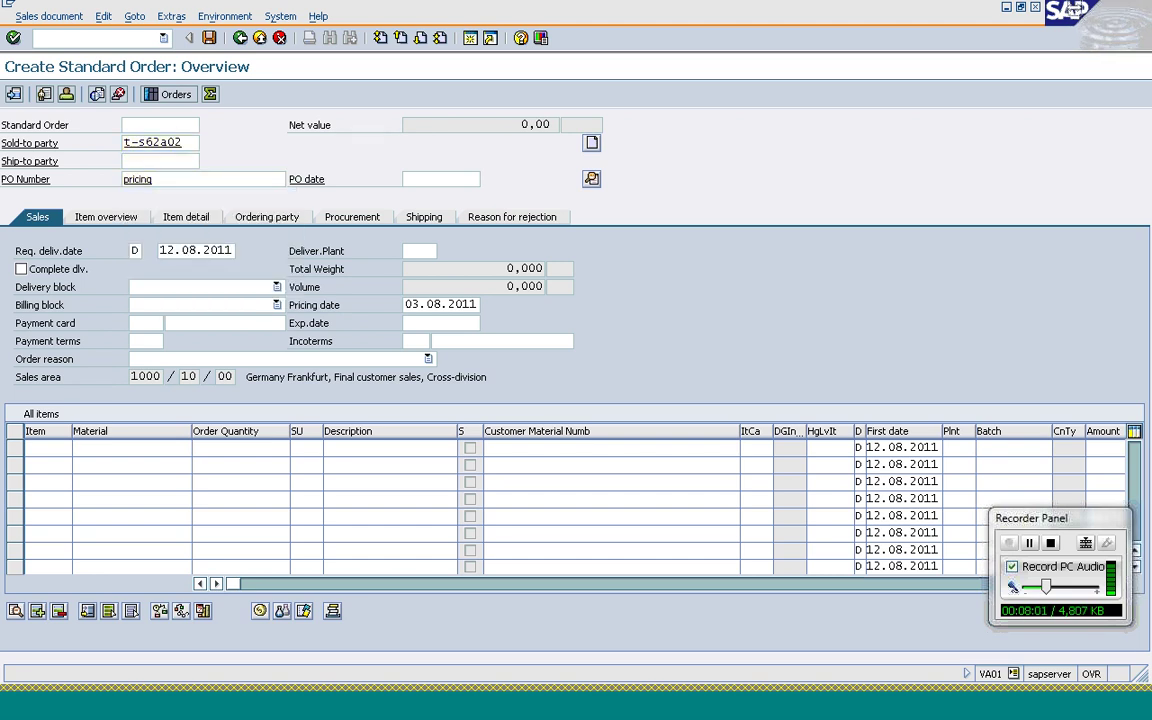
pyautogui.press('Return')
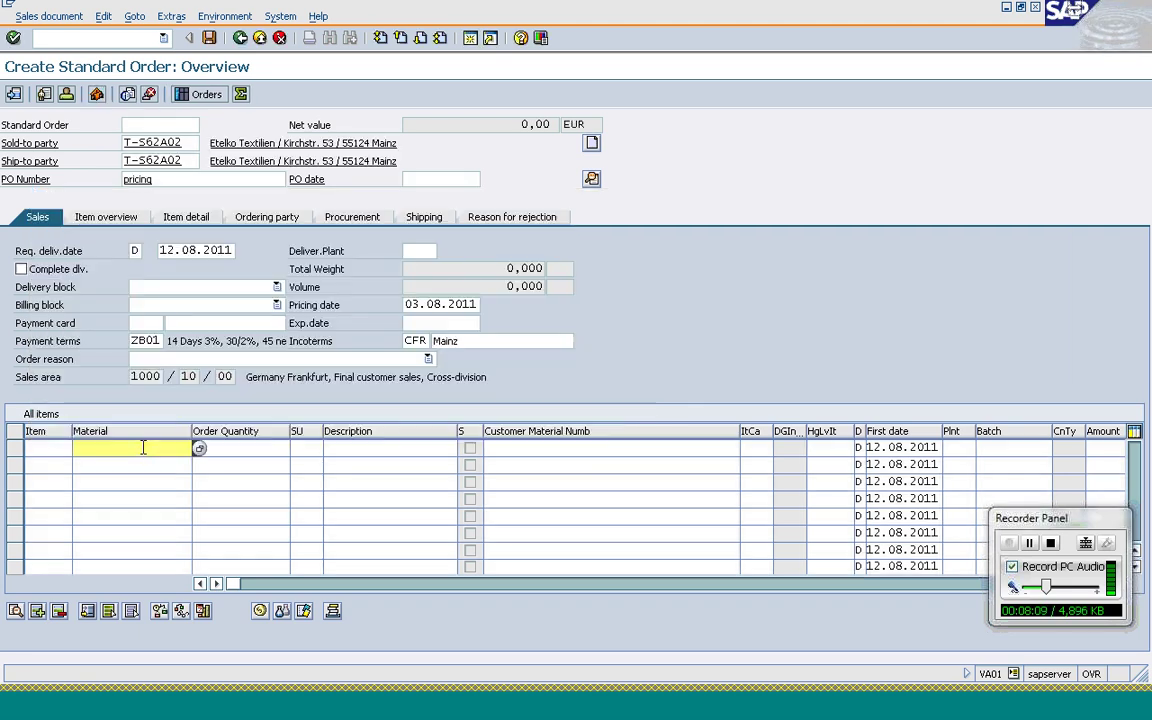
# - Add material T-AT101 with an order quantity of 1 as the first order item
pyautogui.click(143, 449)
pyautogui.press('Return')
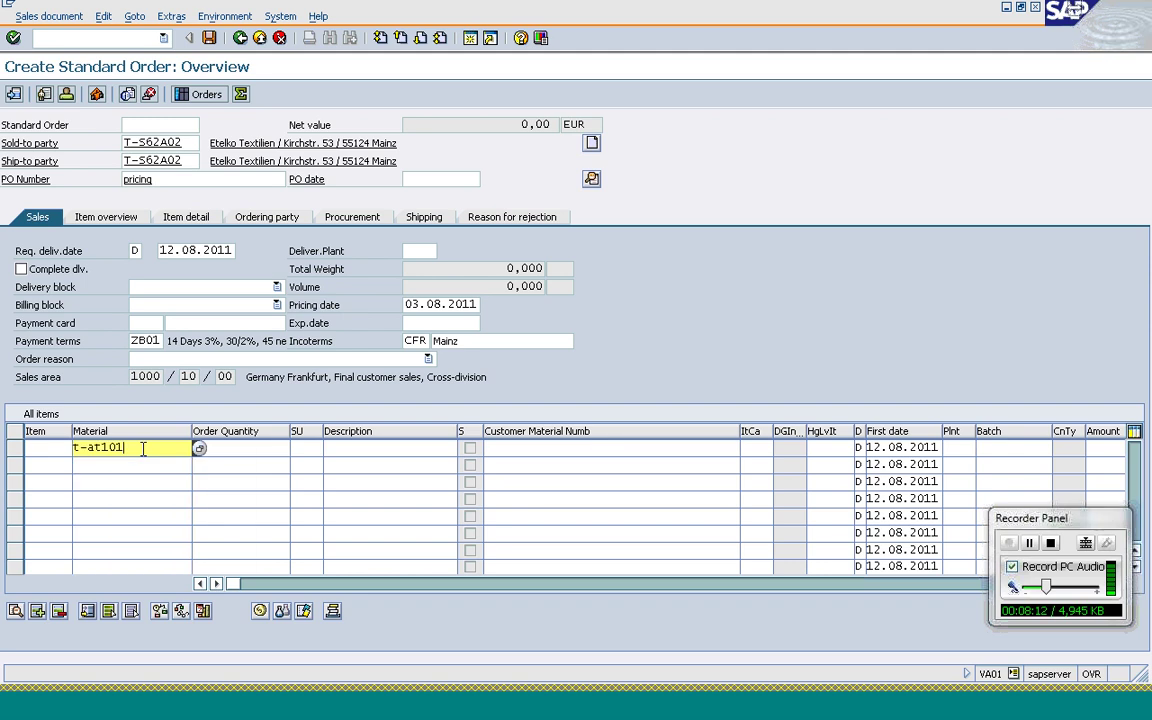
pyautogui.press('Tab')
pyautogui.write('1')
pyautogui.press('Return')
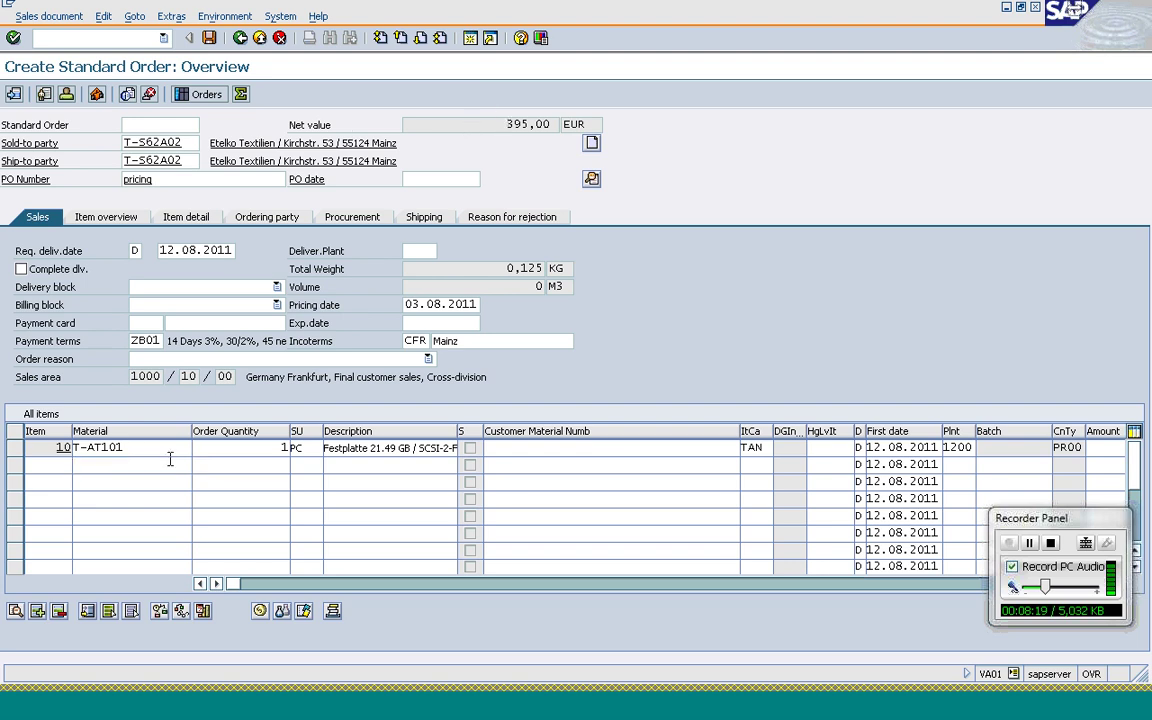
# - Display the pricing conditions of the T-AT101 item and examine its PR00 price line
pyautogui.click(20, 448)
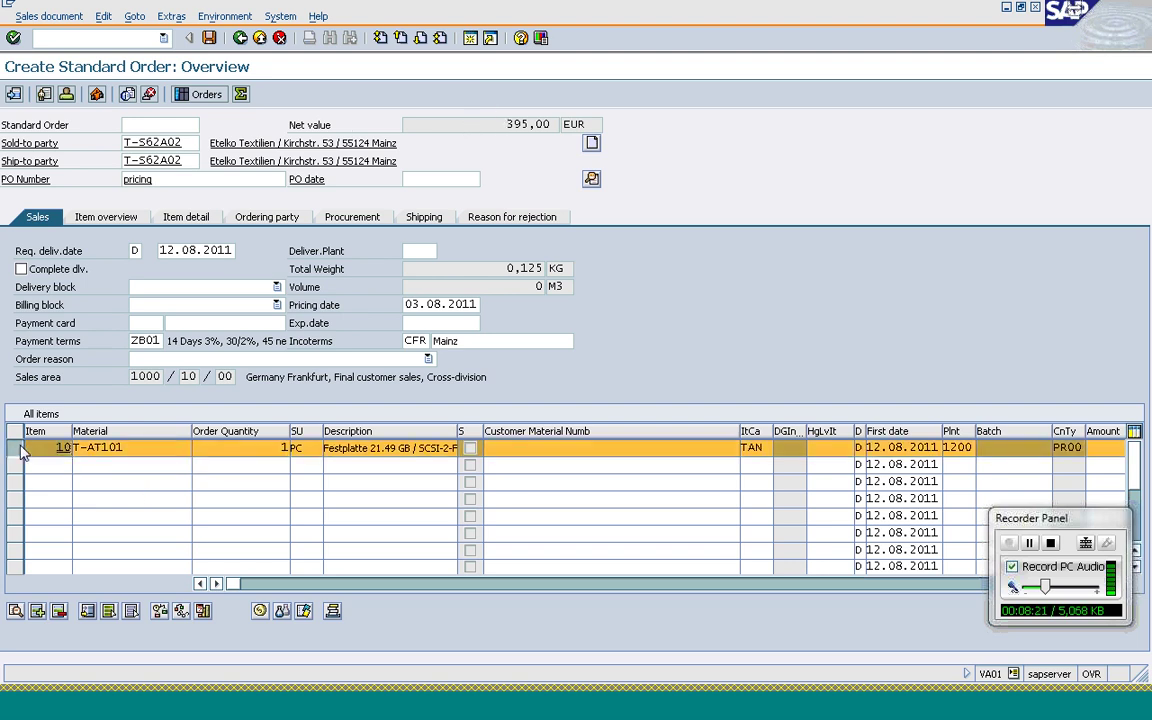
pyautogui.click(260, 611)
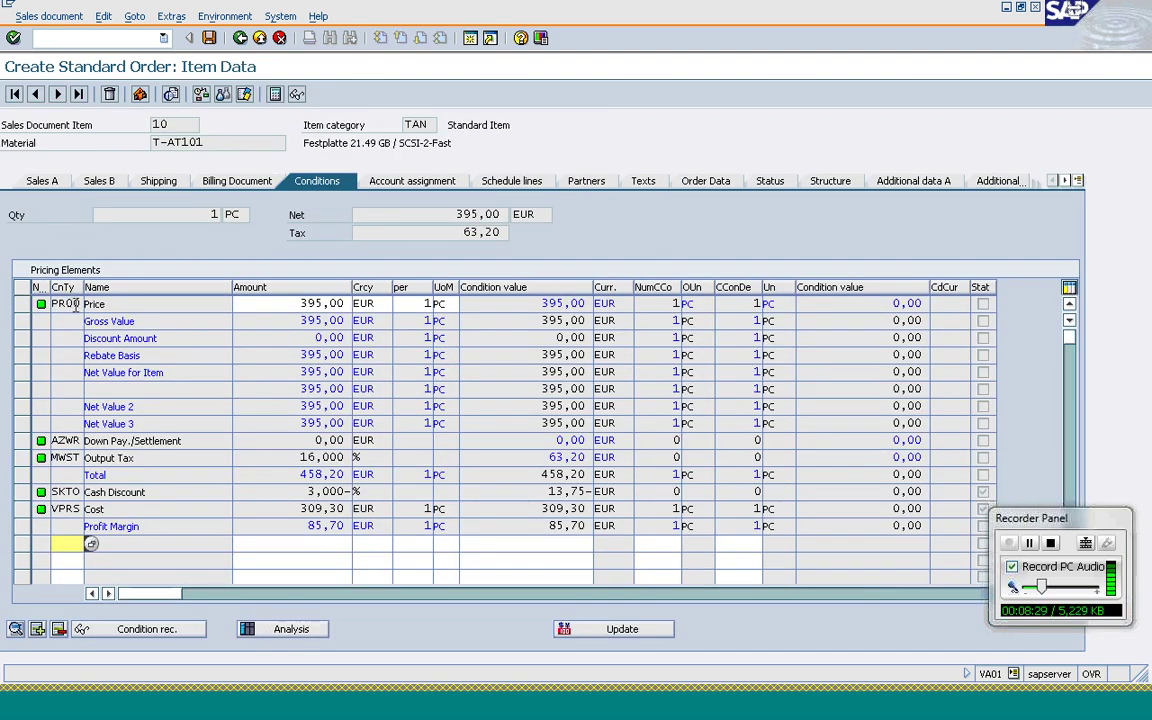
pyautogui.click(166, 304)
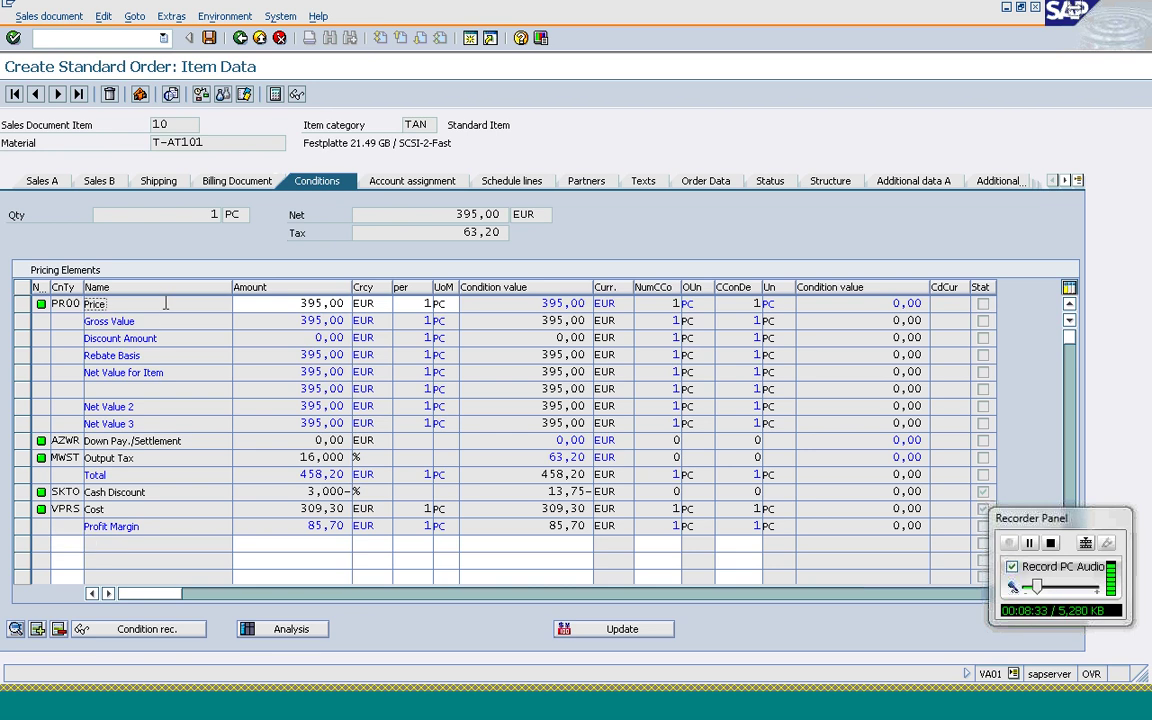
# - Check the key combinations available for PR00 in the condition record session and return to the order's item conditions
pyautogui.click(296, 712)
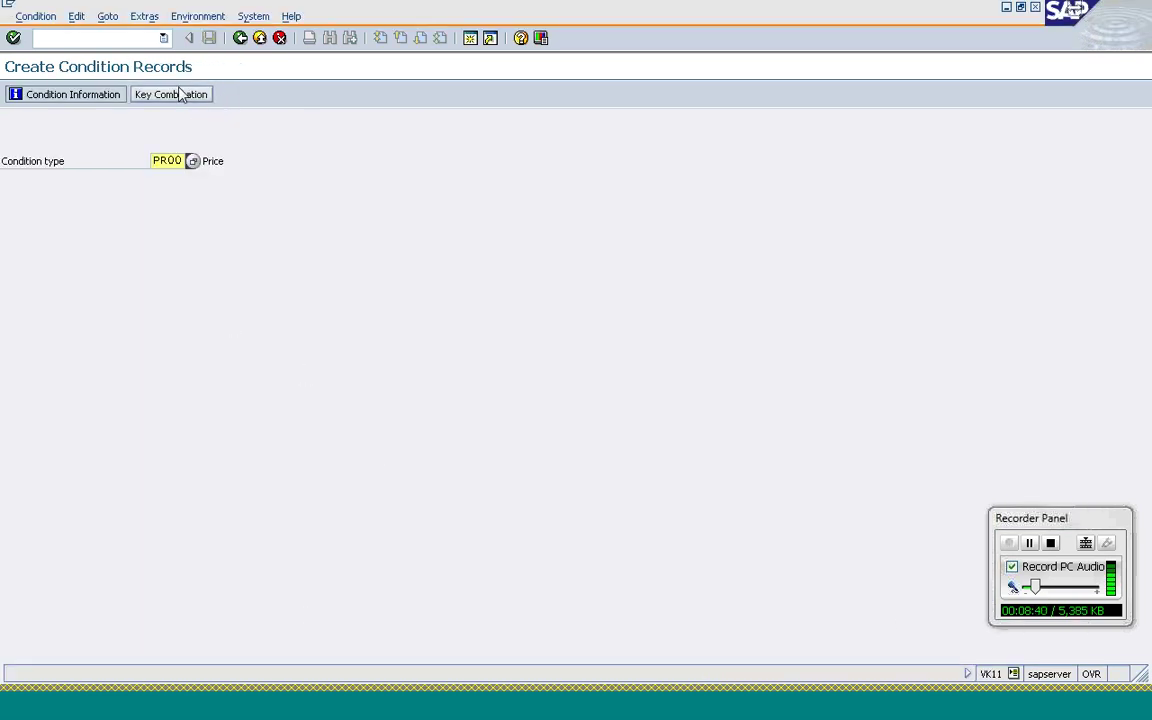
pyautogui.click(180, 94)
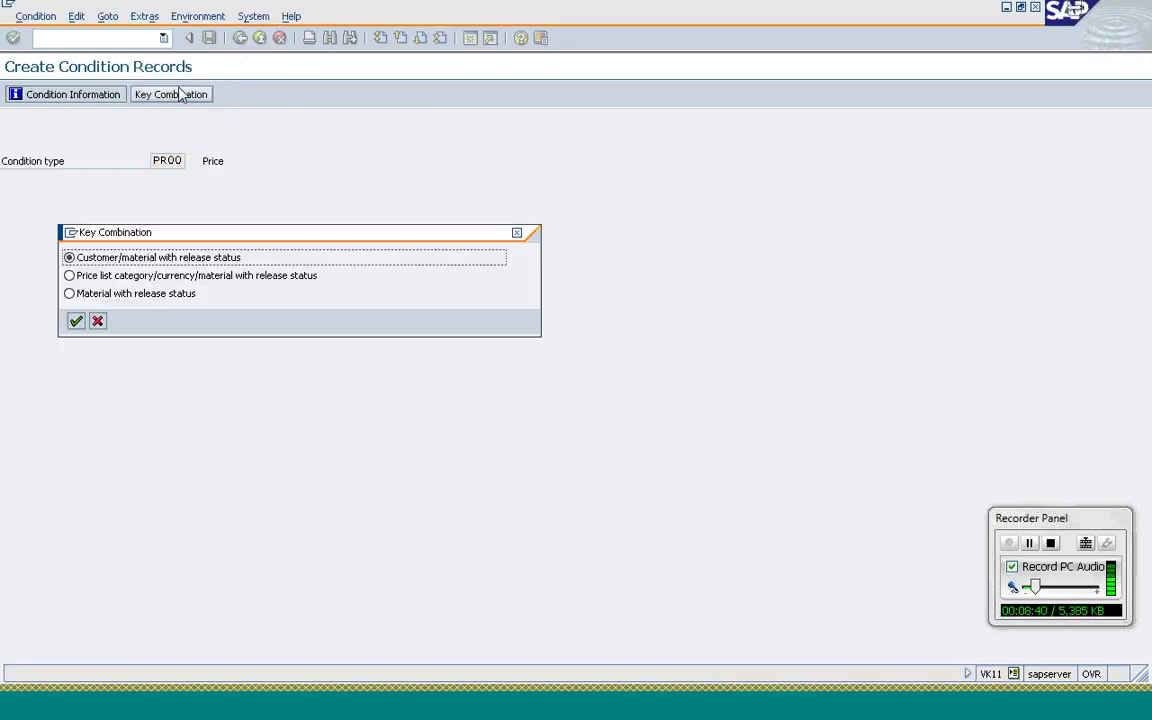
pyautogui.click(97, 321)
pyautogui.moveTo(309, 697)
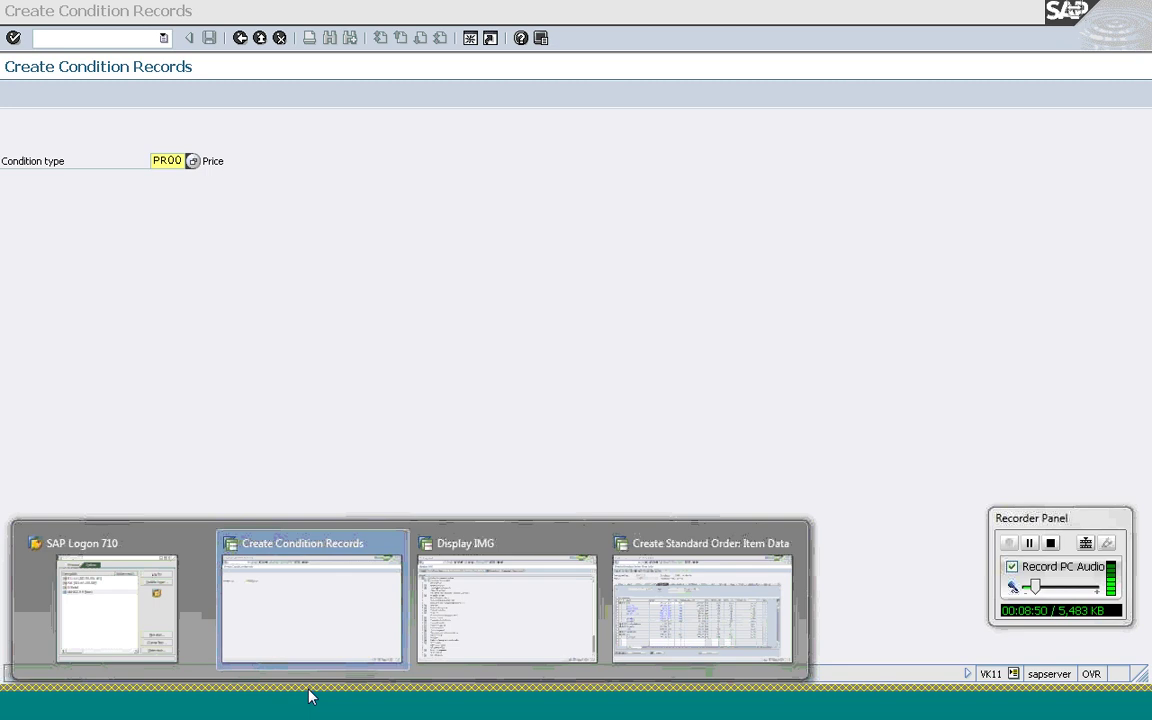
pyautogui.click(323, 606)
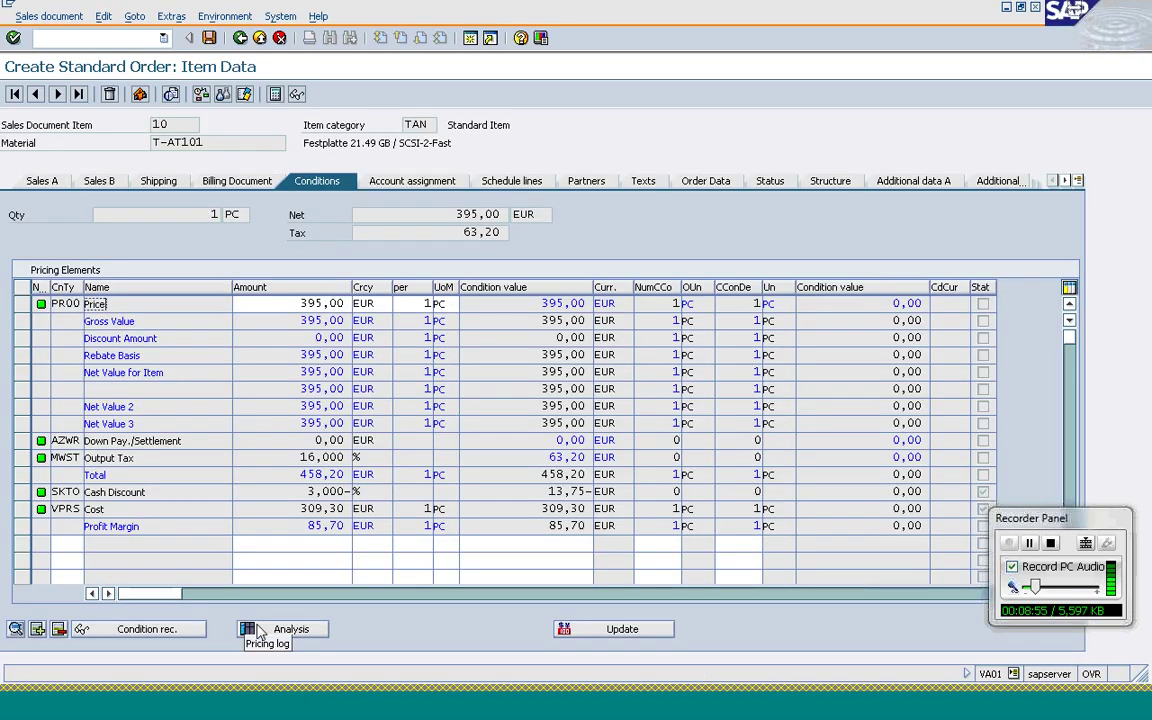
# - Analyze the item's pricing and examine the customer and material used in access 10 of condition type PR00
pyautogui.click(259, 630)
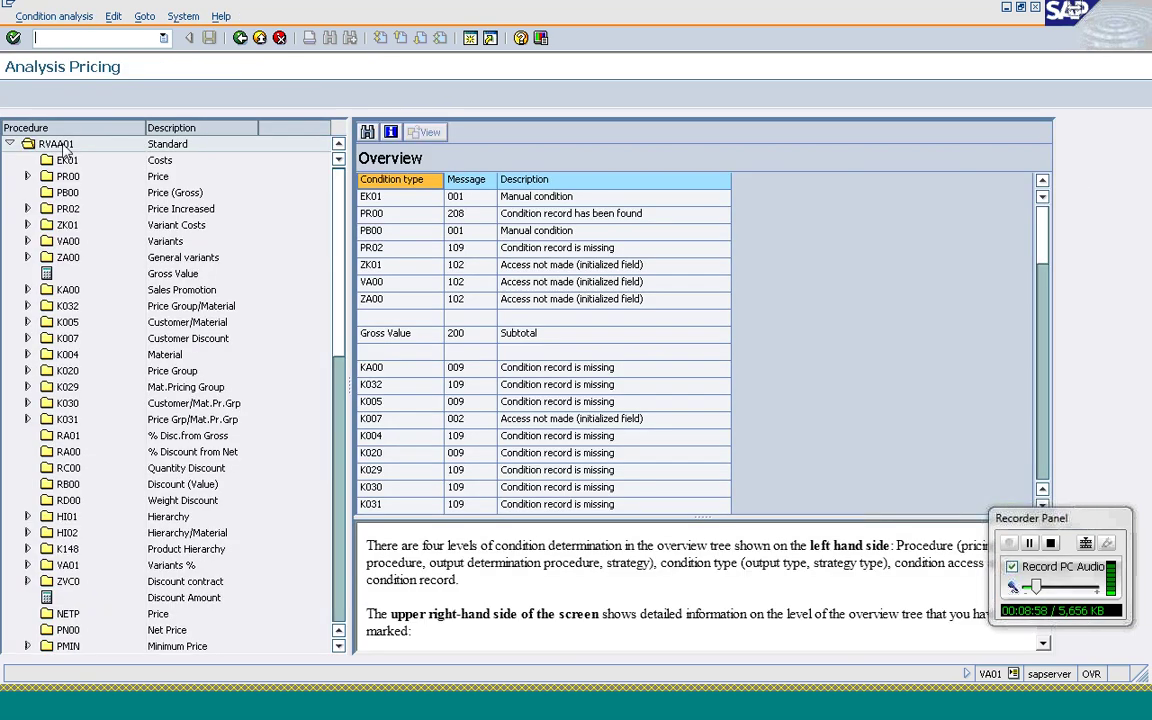
pyautogui.click(63, 146)
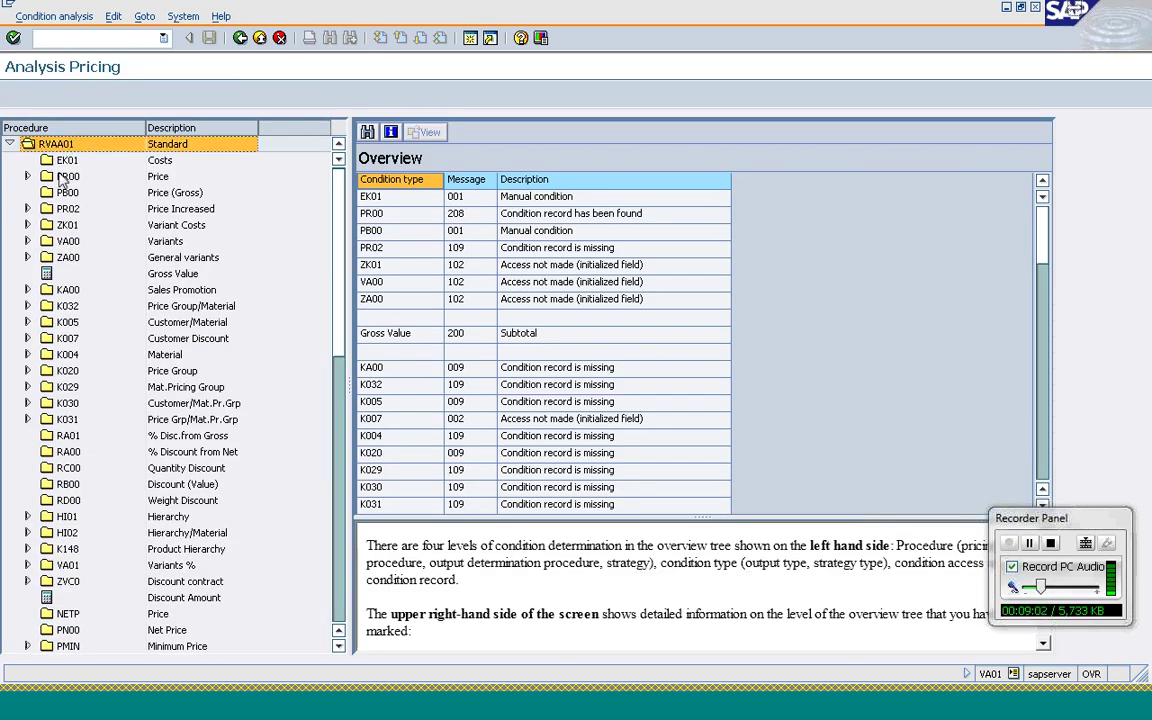
pyautogui.click(27, 176)
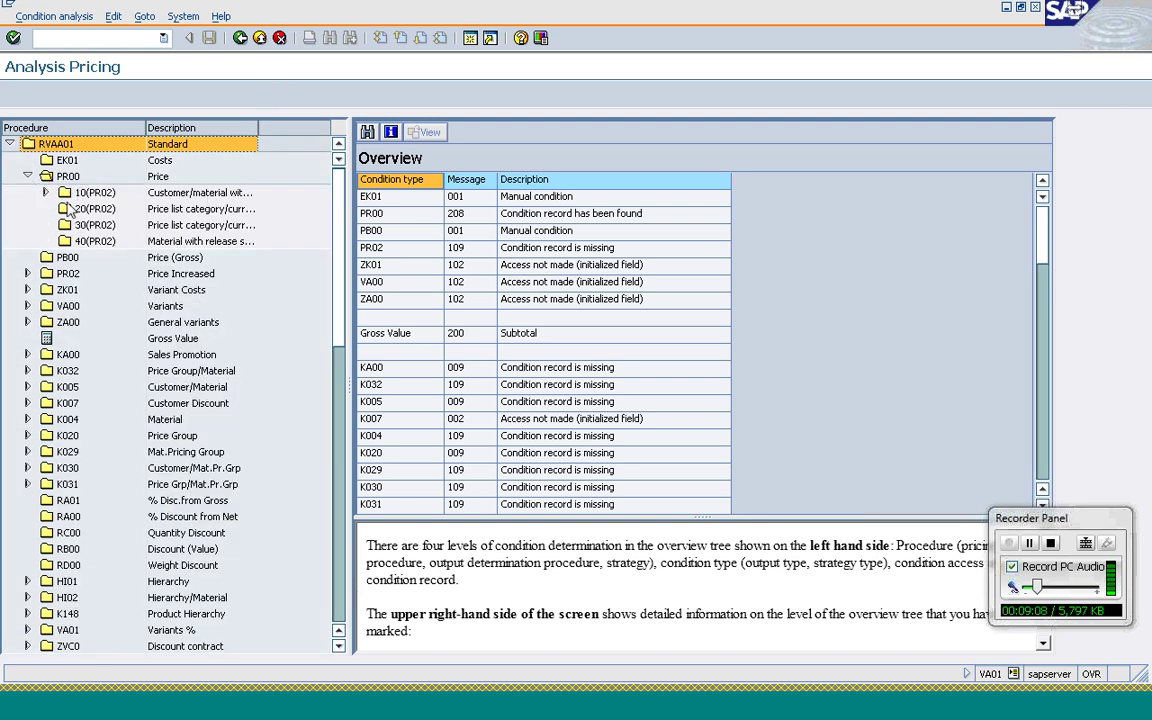
pyautogui.click(45, 193)
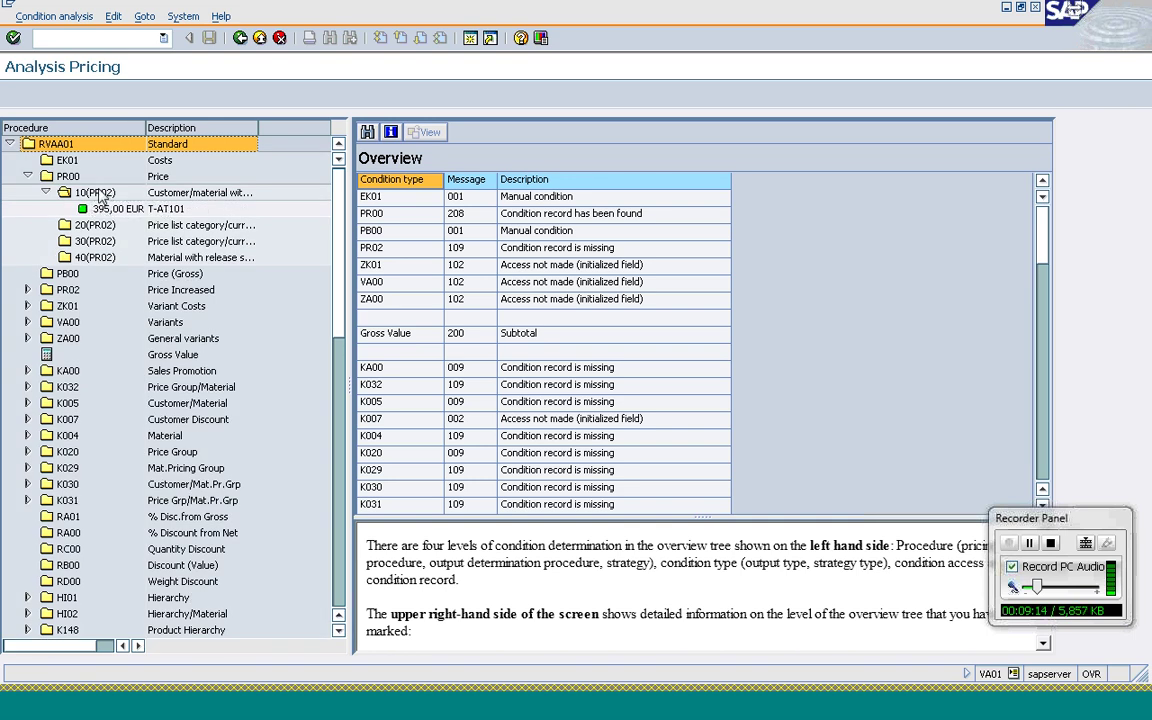
pyautogui.click(96, 193)
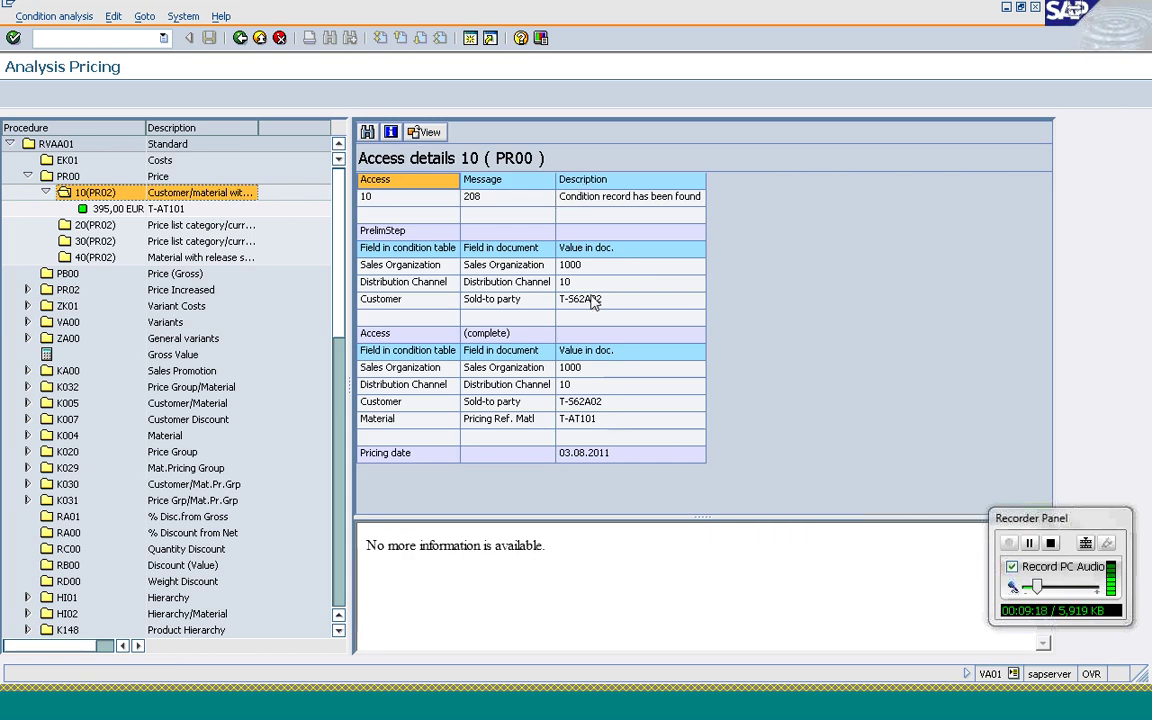
pyautogui.click(585, 403)
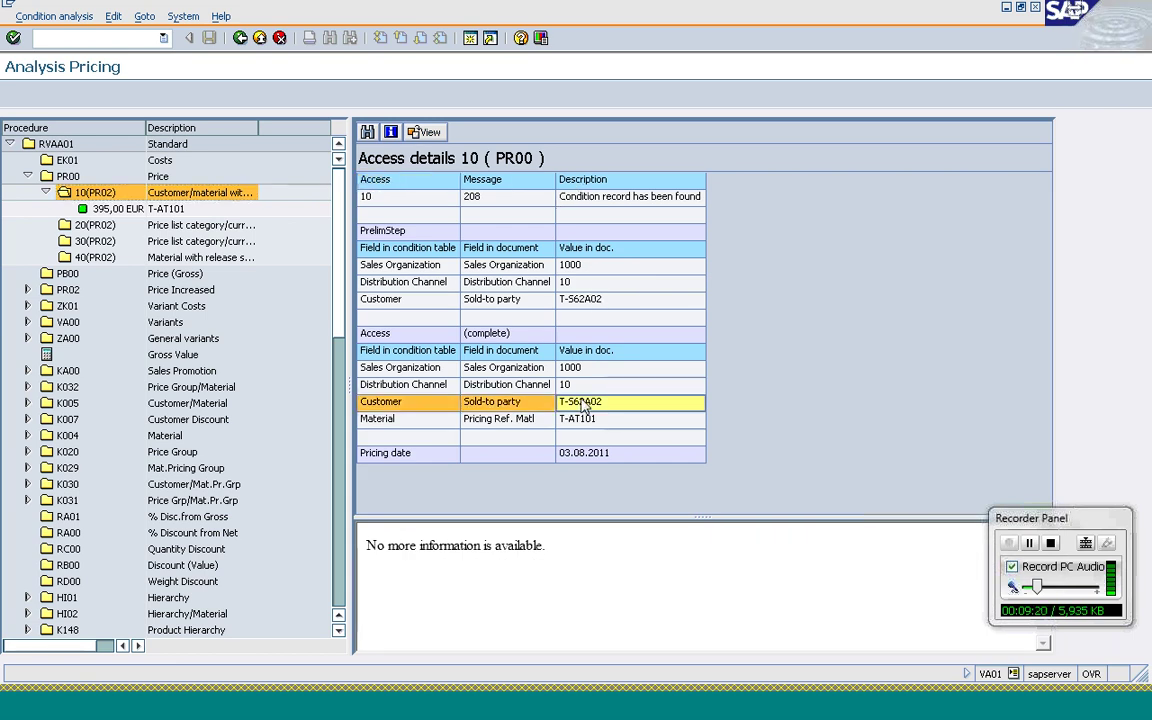
pyautogui.click(585, 425)
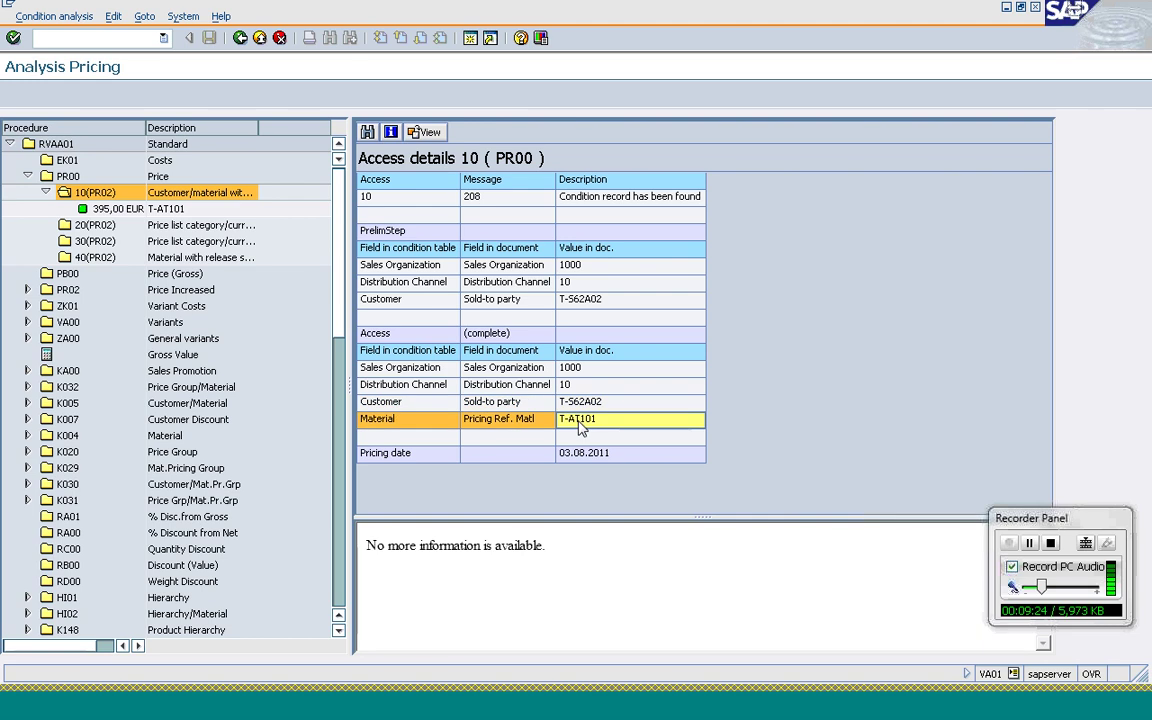
# - Start another standard order with transaction VA01, order type OR, in a new session
pyautogui.click(131, 37)
pyautogui.write('/ov')
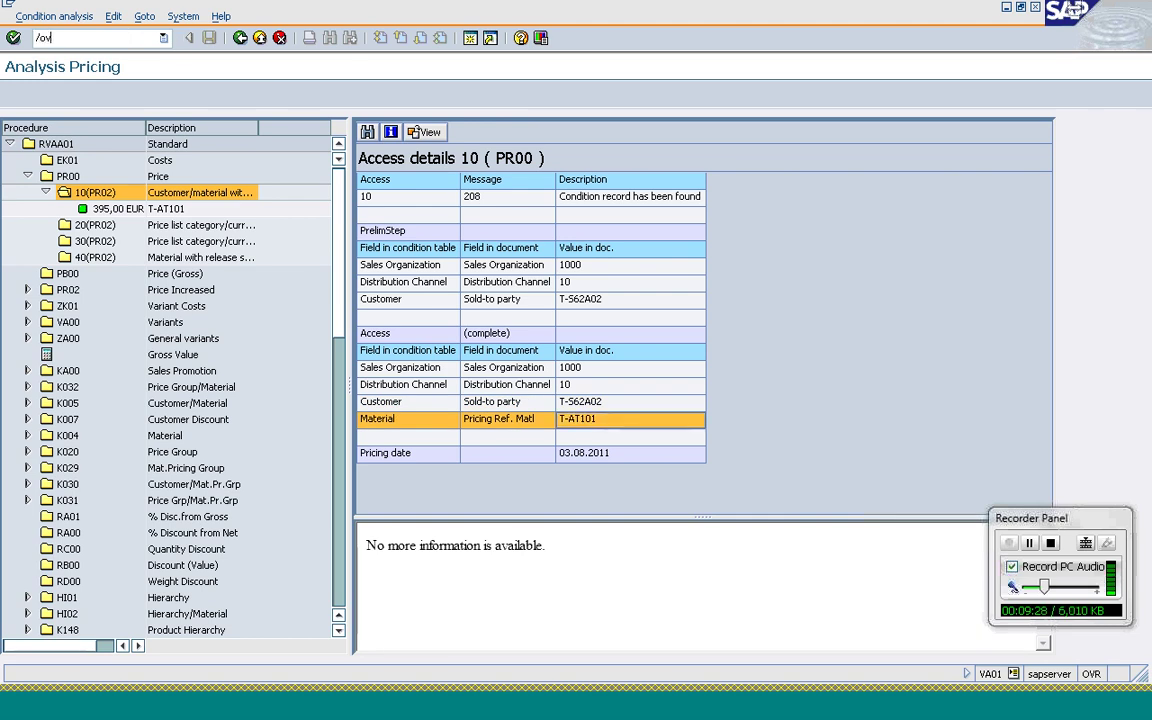
pyautogui.write('a01')
pyautogui.press('Return')
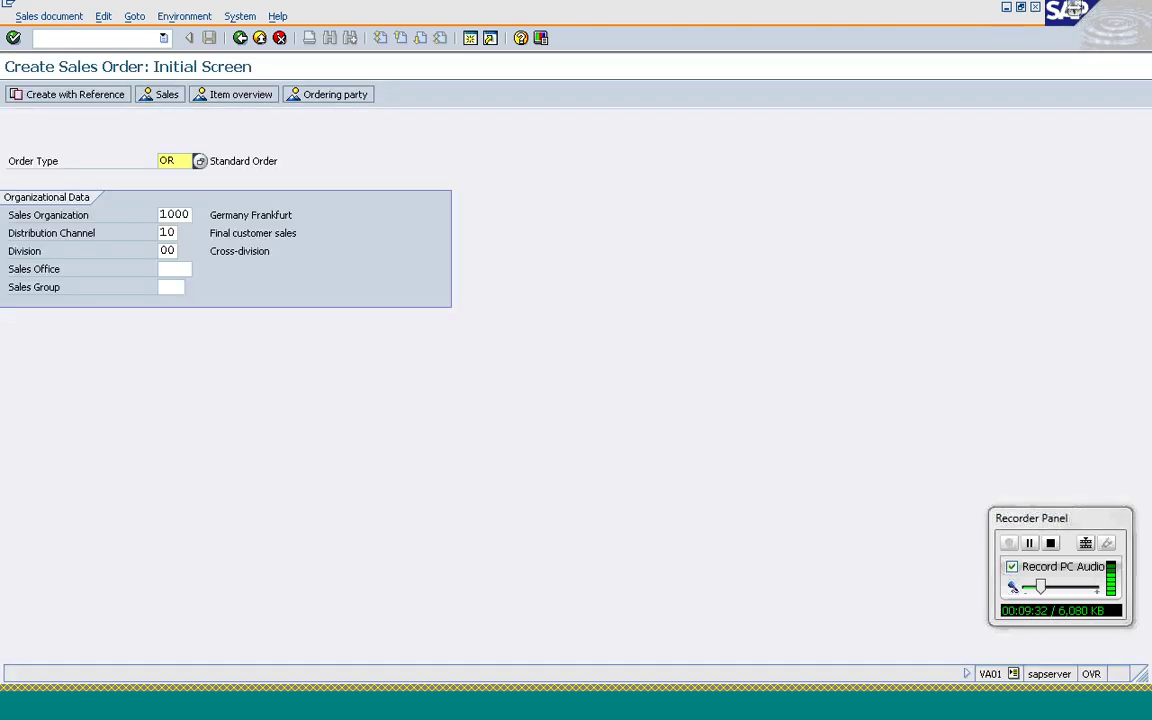
pyautogui.press('Return')
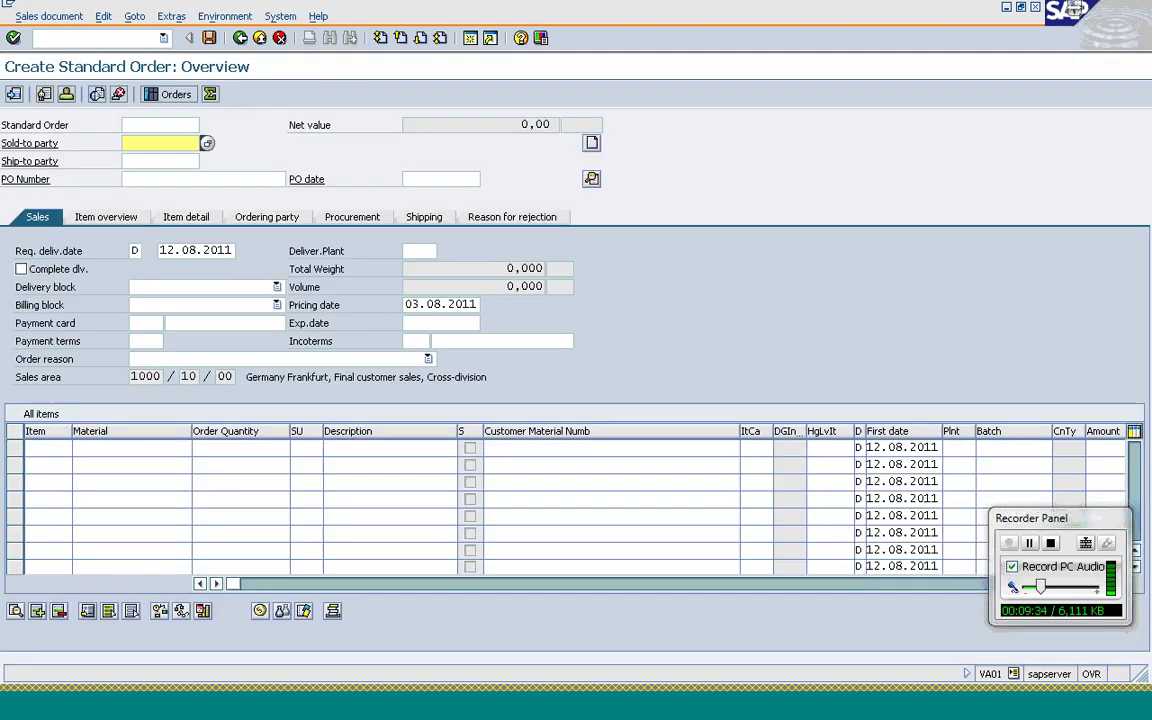
# - Enter a different customer's number as sold-to party and "pricing" as the PO number in the new order
pyautogui.write('t-s62a01')
pyautogui.press('Tab')
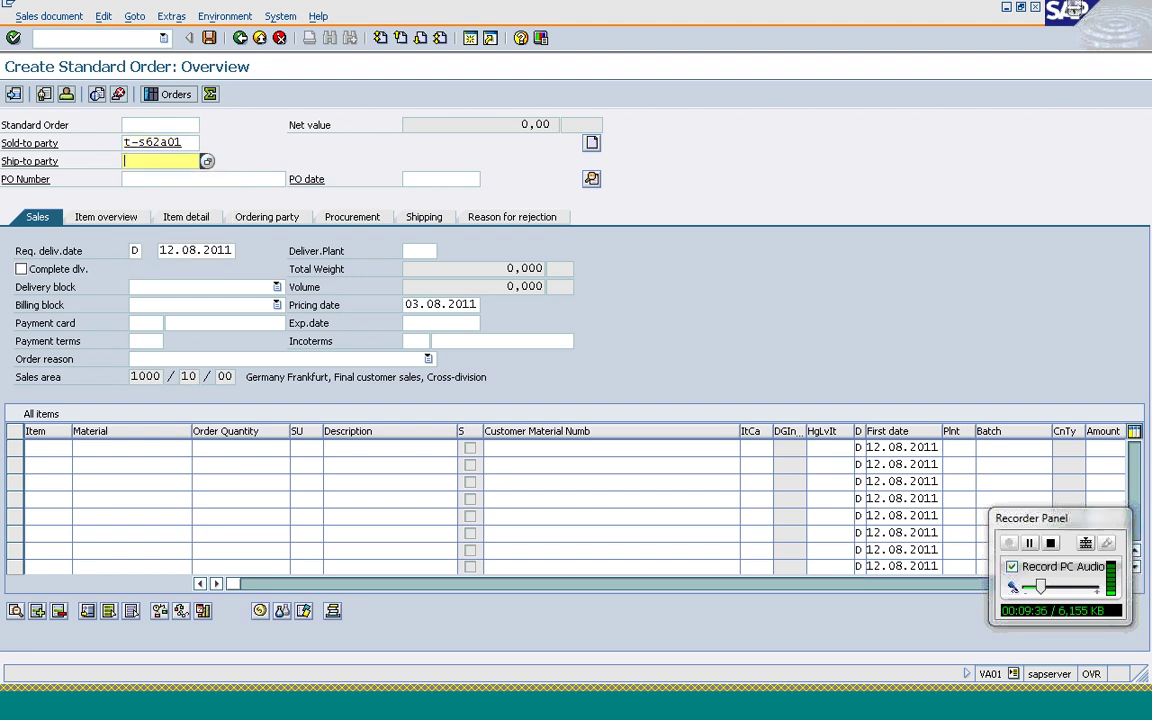
pyautogui.press('Tab')
pyautogui.write('pricing')
pyautogui.press('Return')
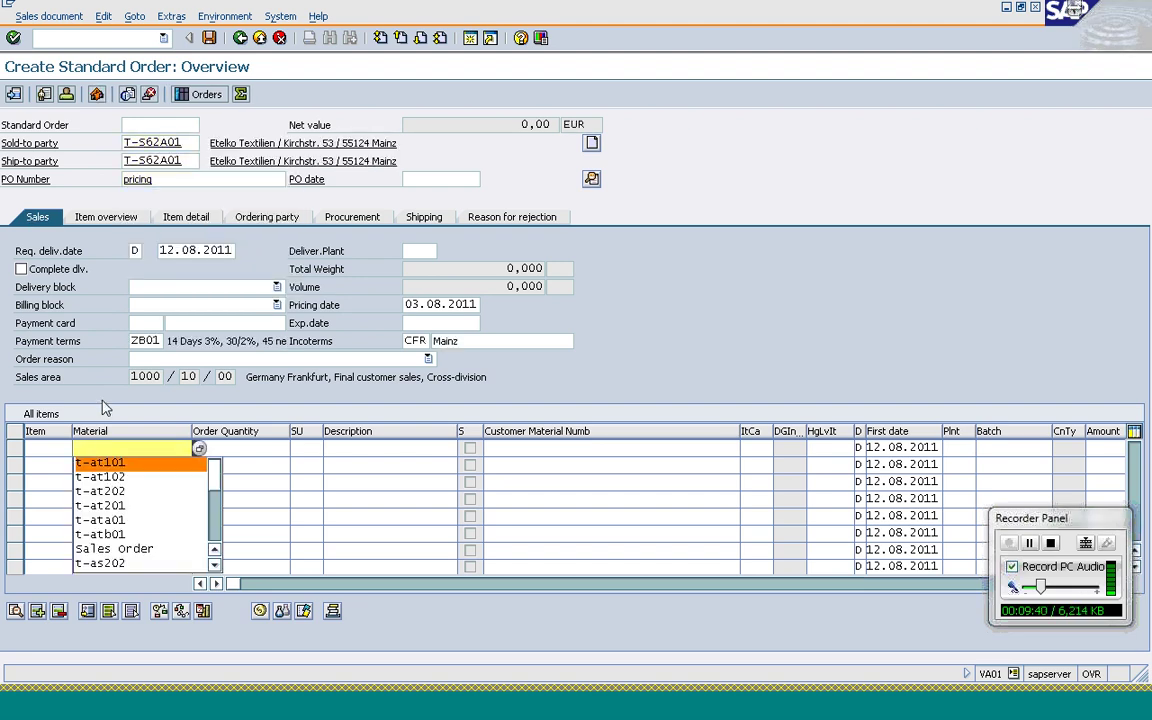
# - Add one piece of material T-AT101 to the second customer's order
pyautogui.press('Tab')
pyautogui.write('1')
pyautogui.press('Return')
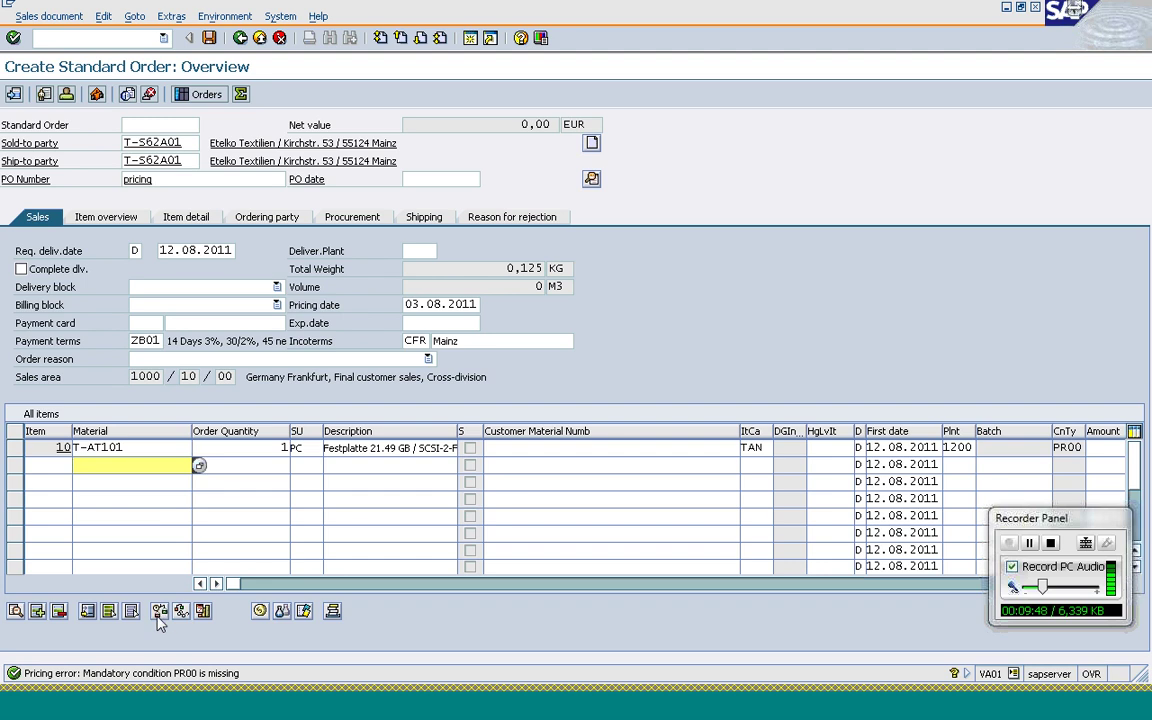
# - Read the pricing message's long text and compare the order's sold-to party with the customer in the other session's pricing analysis
pyautogui.click(195, 680)
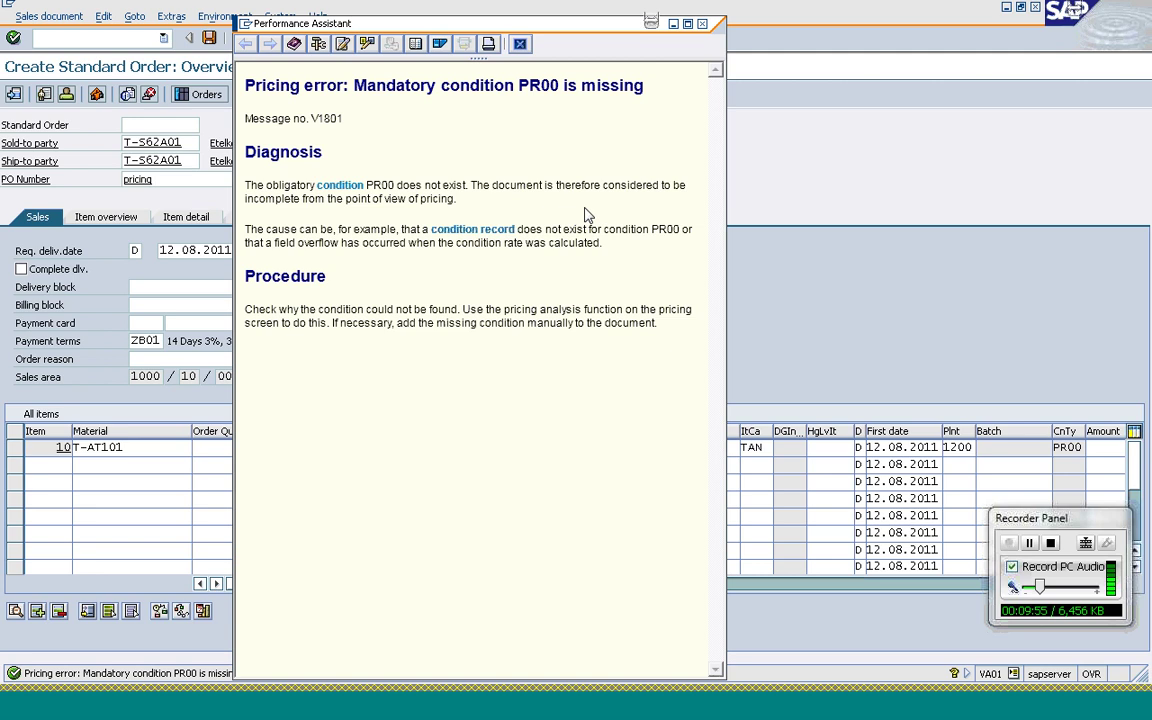
pyautogui.click(703, 25)
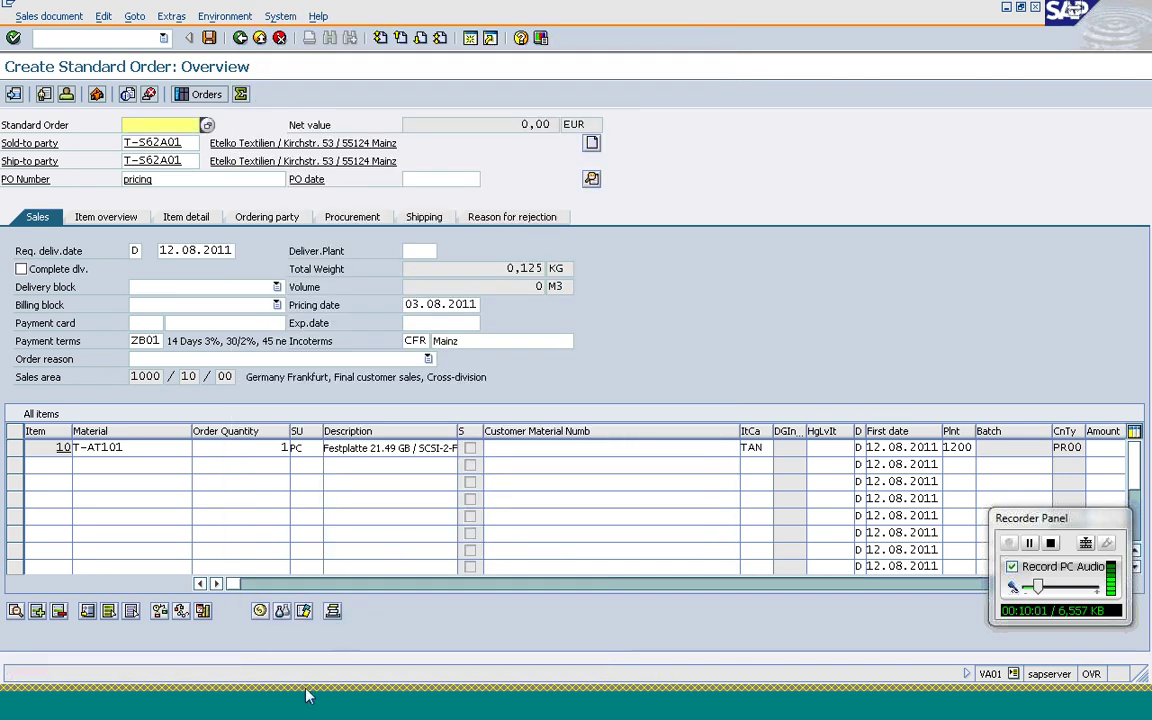
pyautogui.hotkey('alt', 'Tab')
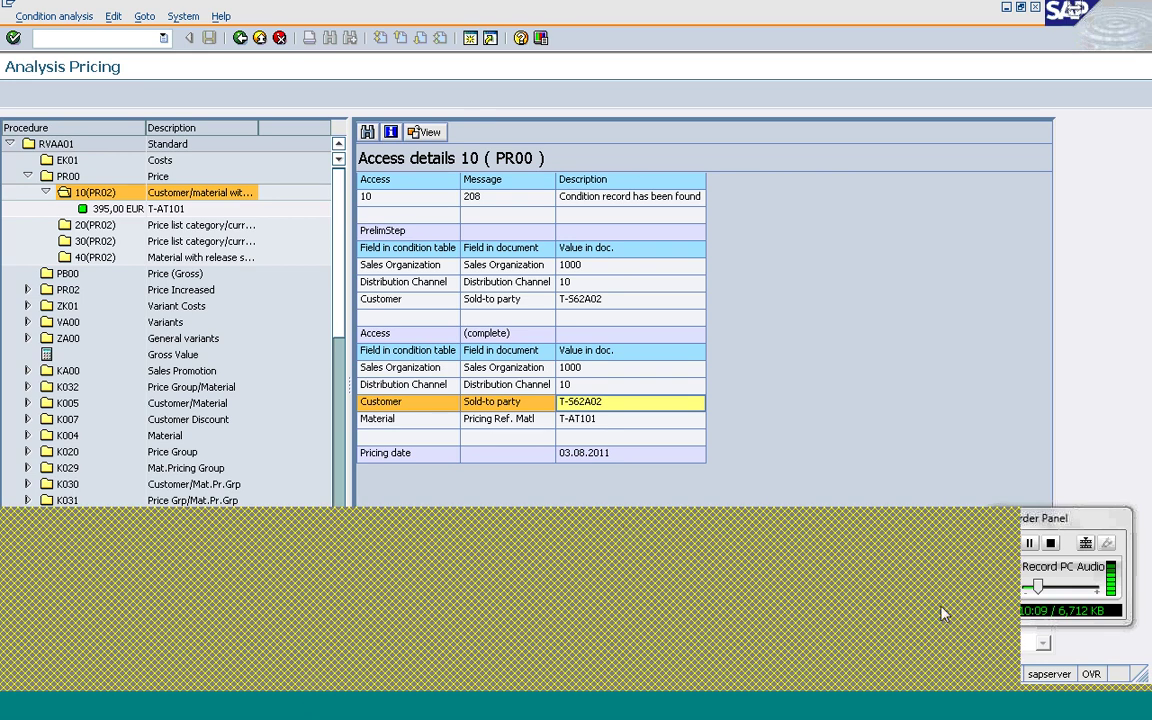
pyautogui.click(240, 37)
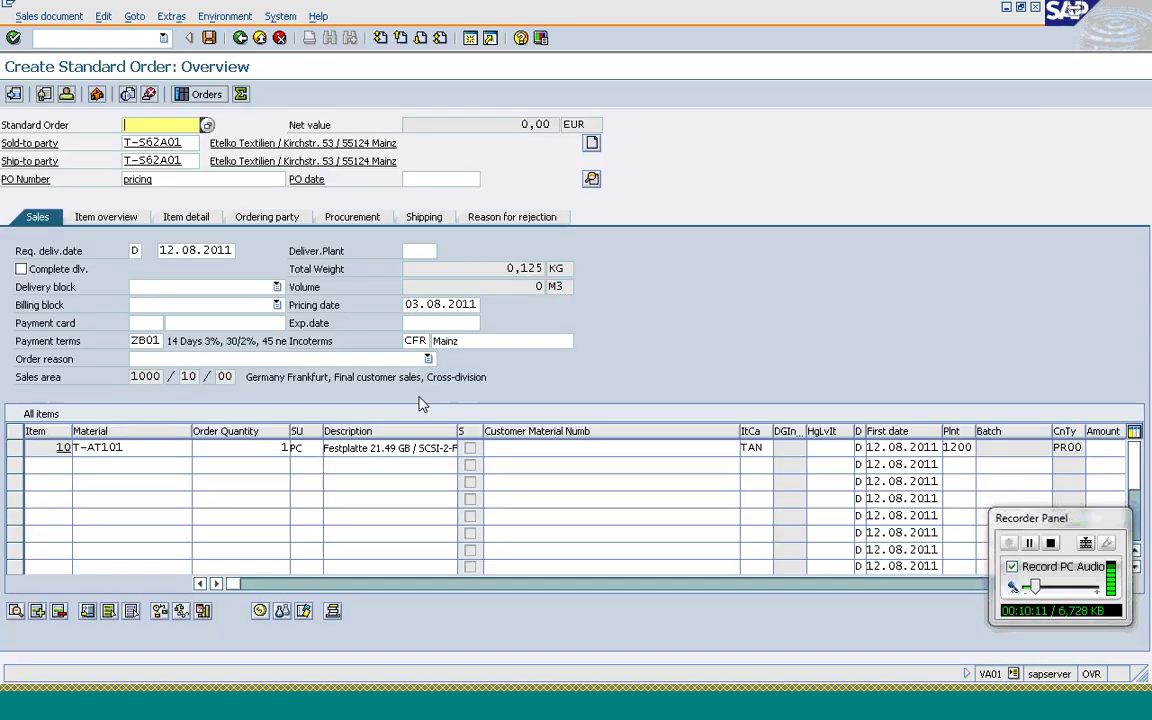
pyautogui.click(190, 145)
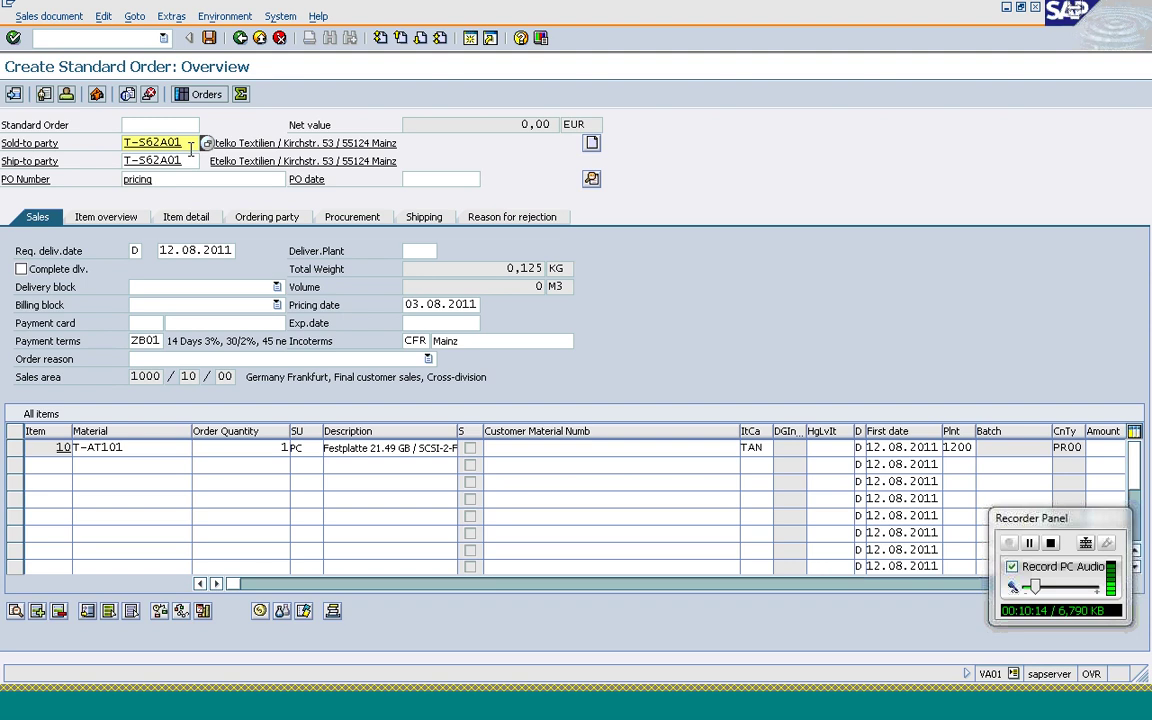
# - Discard the second customer's order without saving and switch to the session for creating condition records
pyautogui.click(241, 39)
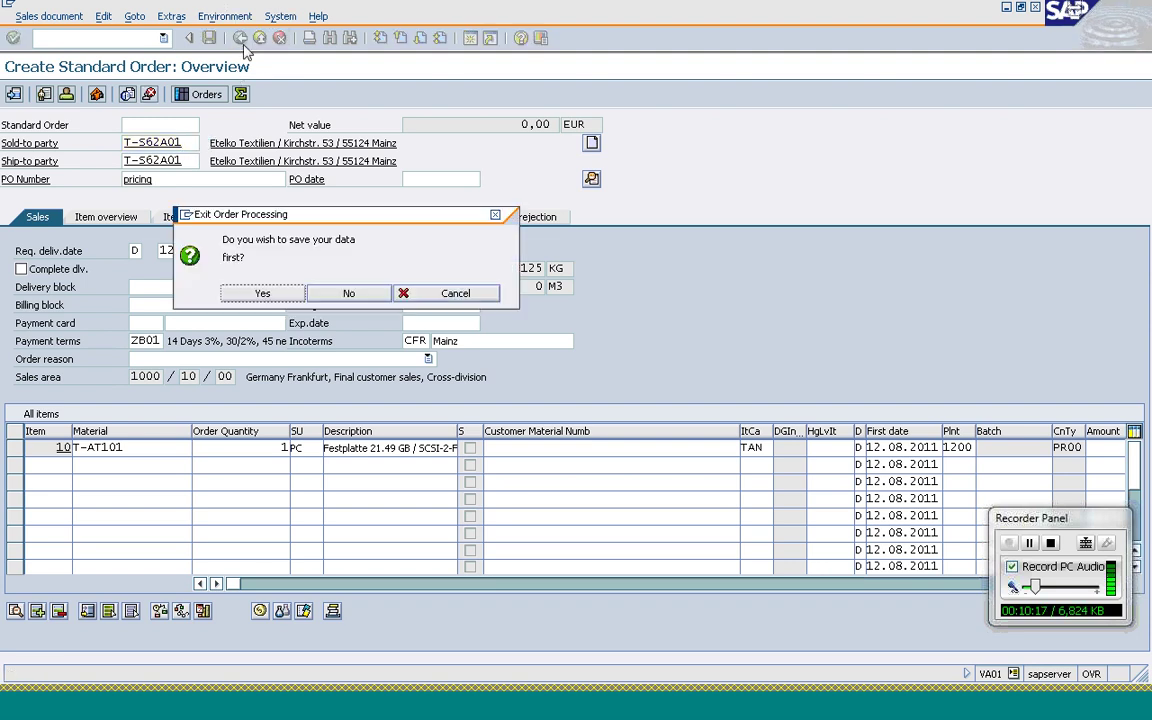
pyautogui.click(330, 298)
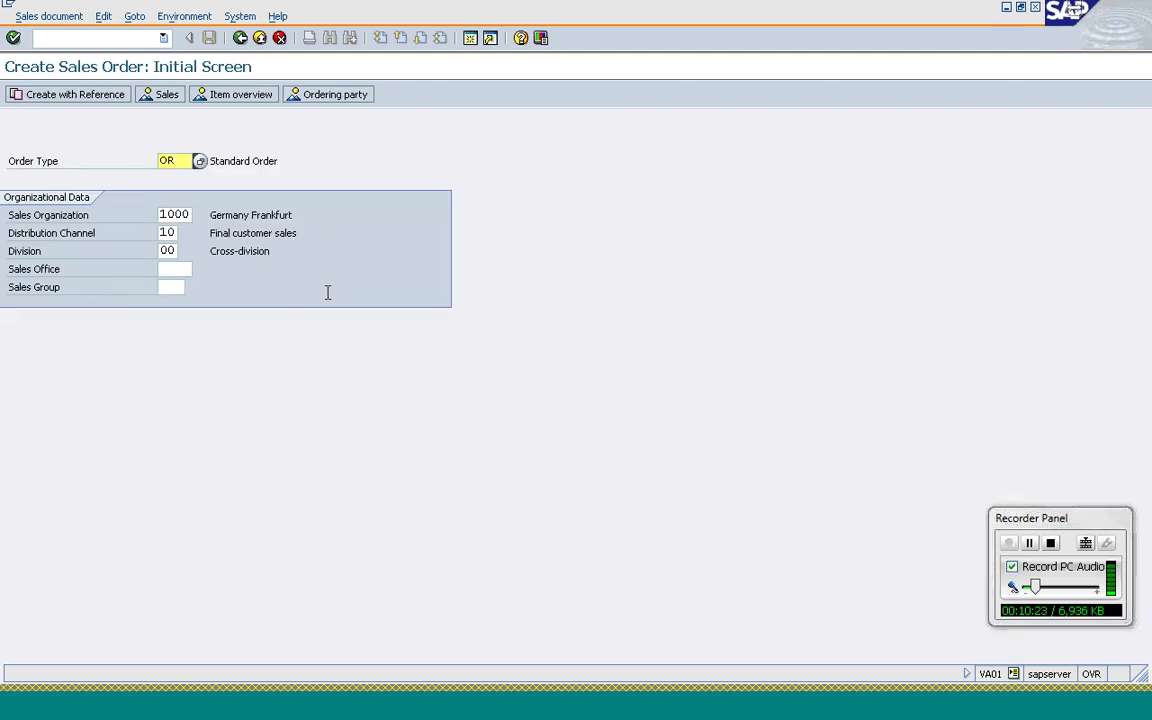
pyautogui.click(311, 713)
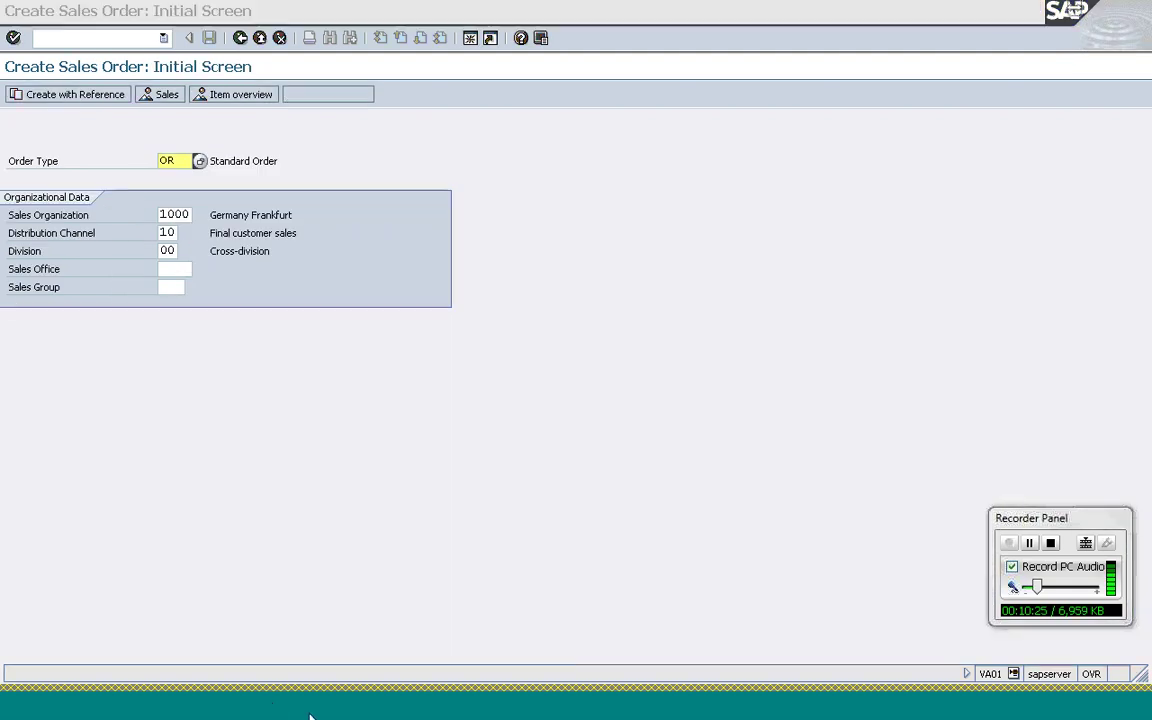
pyautogui.click(349, 583)
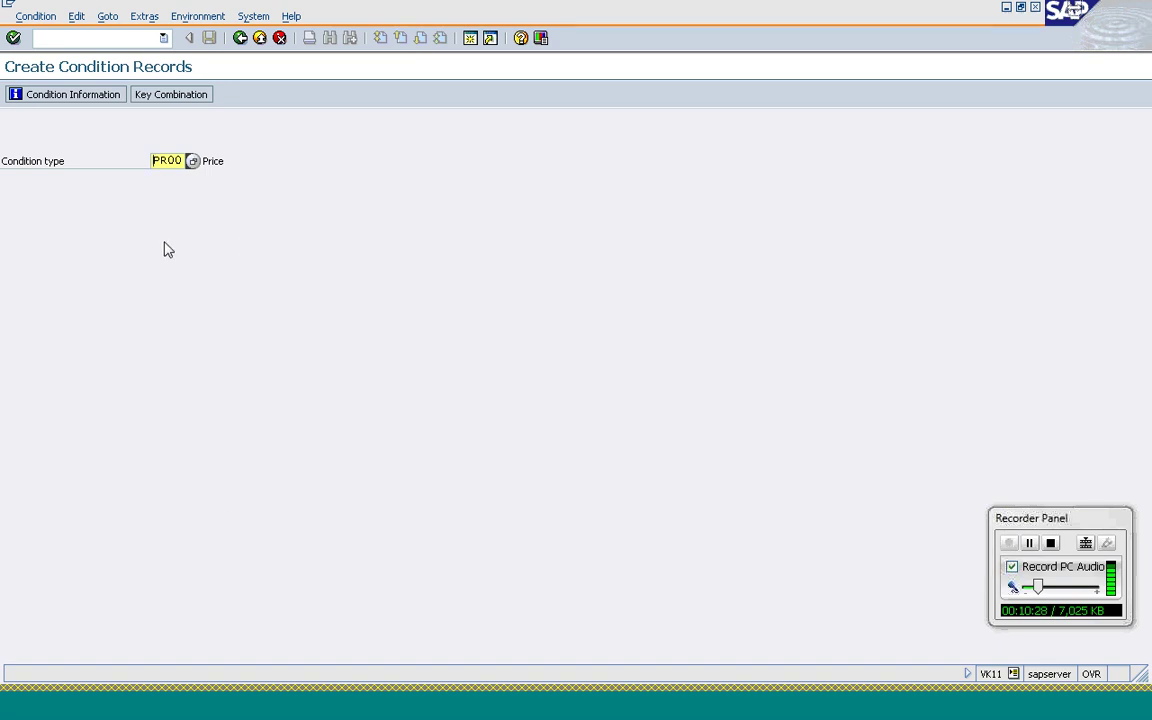
# - Choose the key combination "Material with release status" for a new PR00 condition record
pyautogui.click(153, 96)
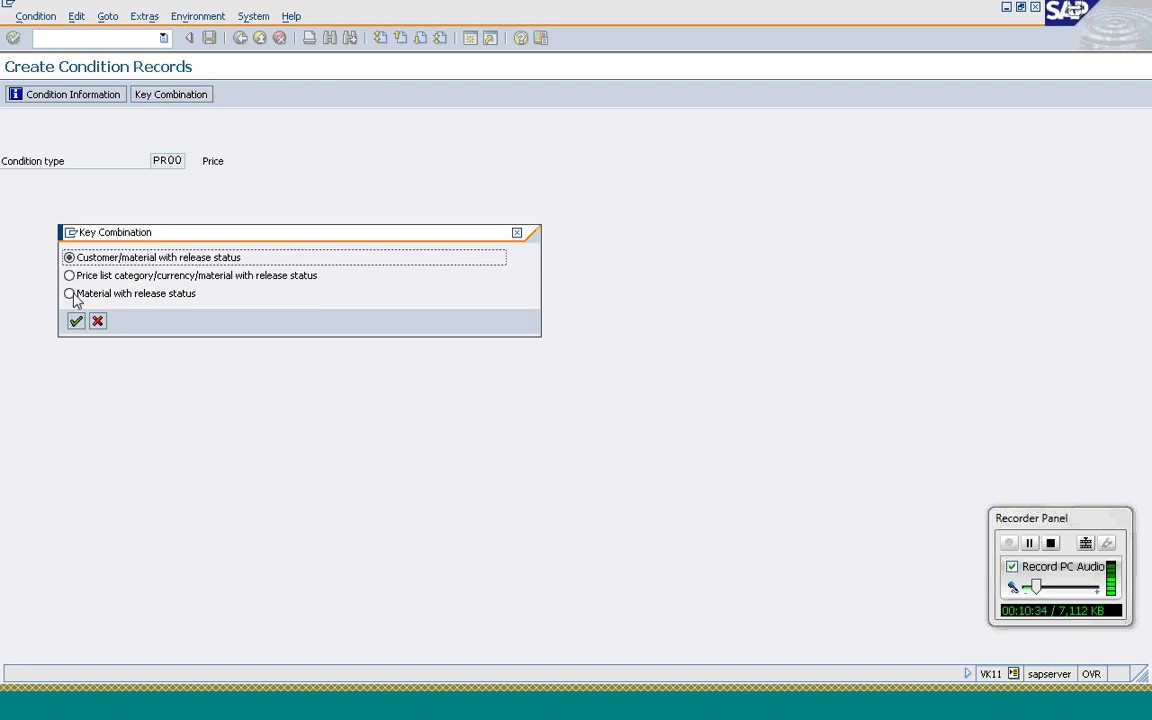
pyautogui.click(69, 293)
pyautogui.click(76, 321)
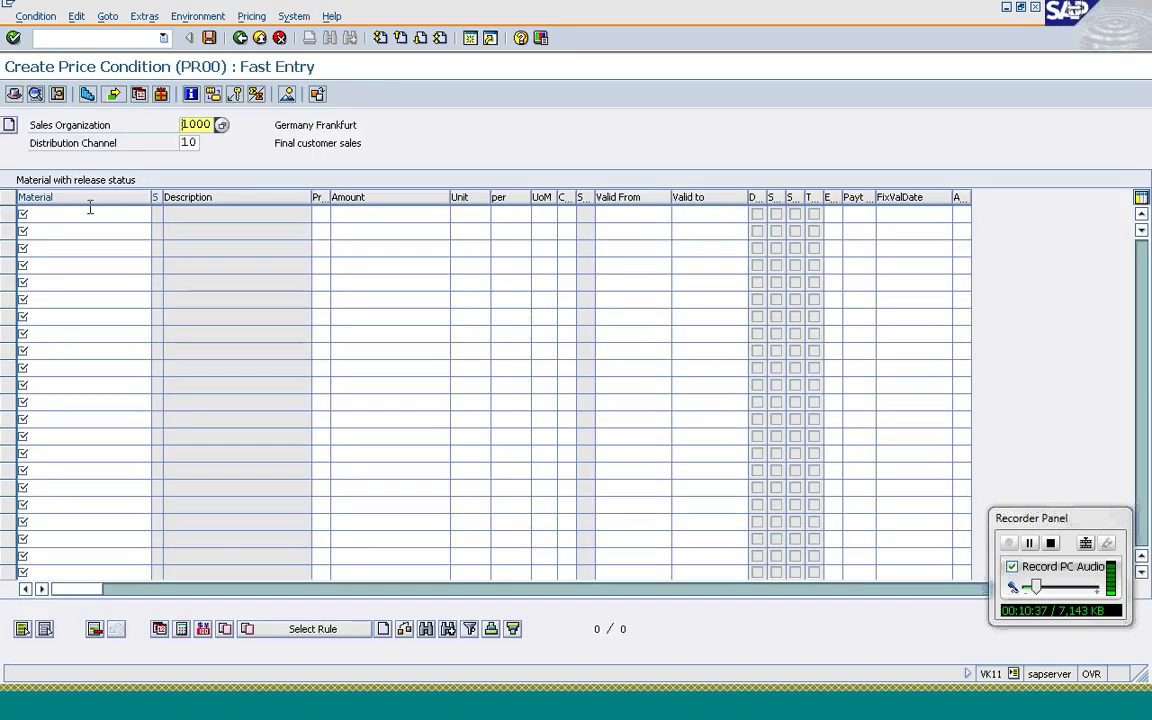
# - Enter a PR00 price of 425 for material T-AT101 in the first row of the fast entry
pyautogui.click(85, 212)
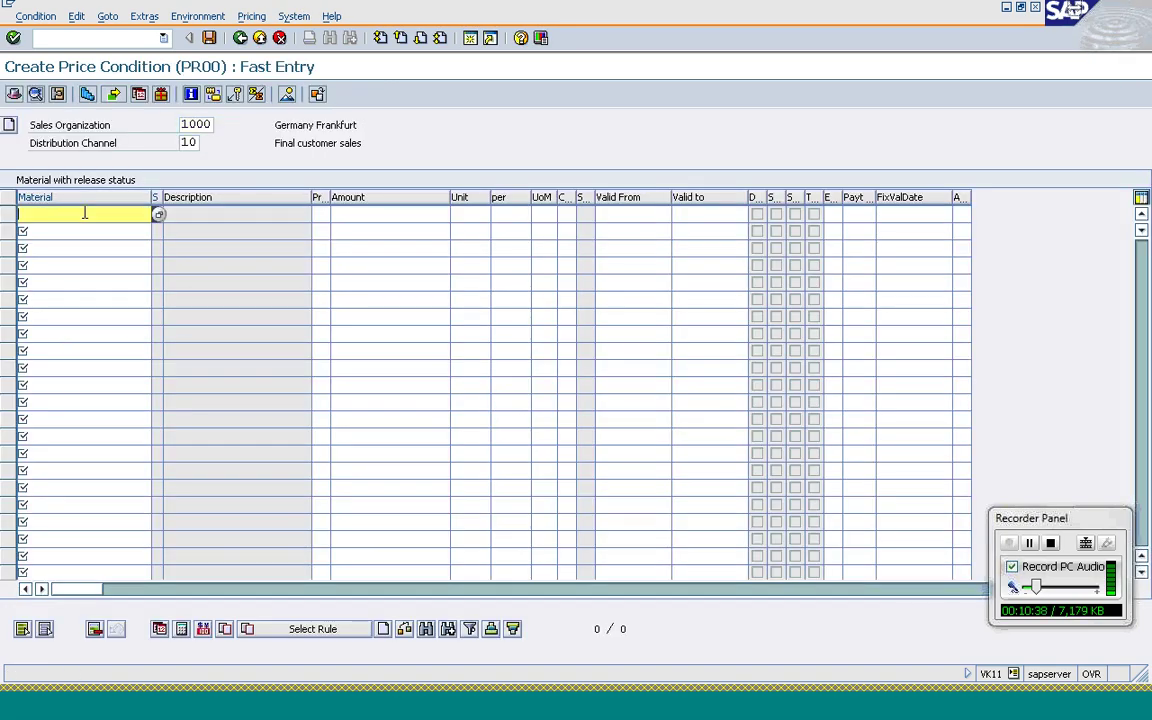
pyautogui.write('T-AT101')
pyautogui.click(393, 213)
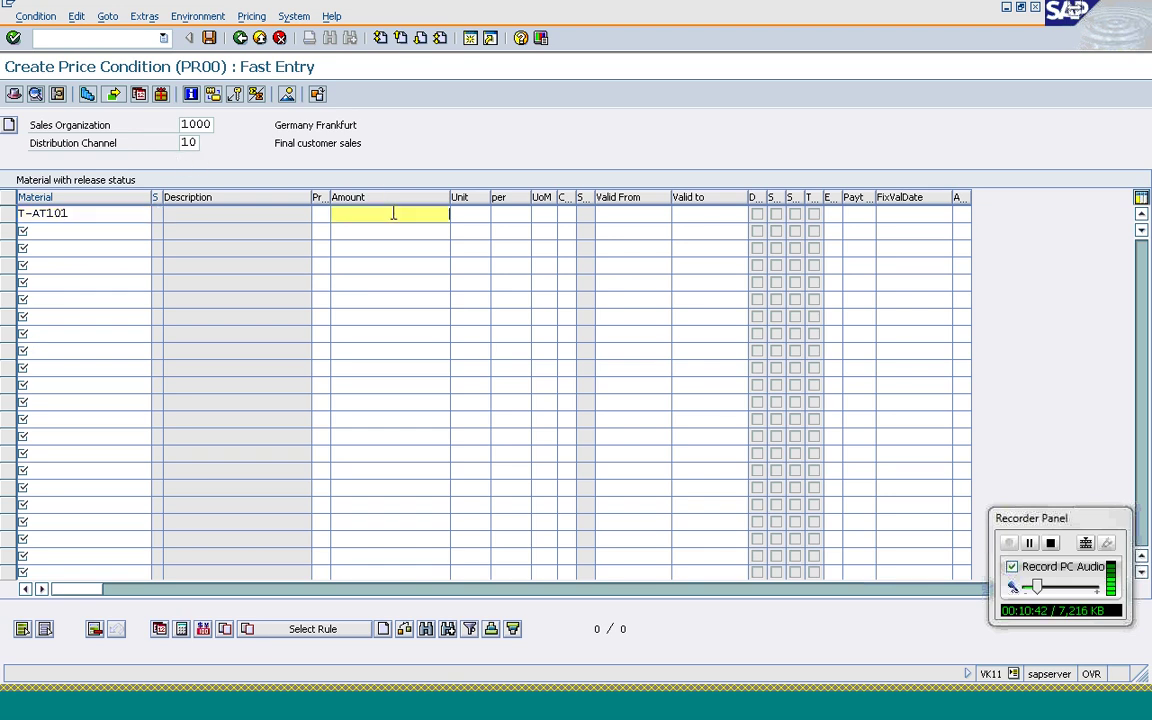
pyautogui.write('425')
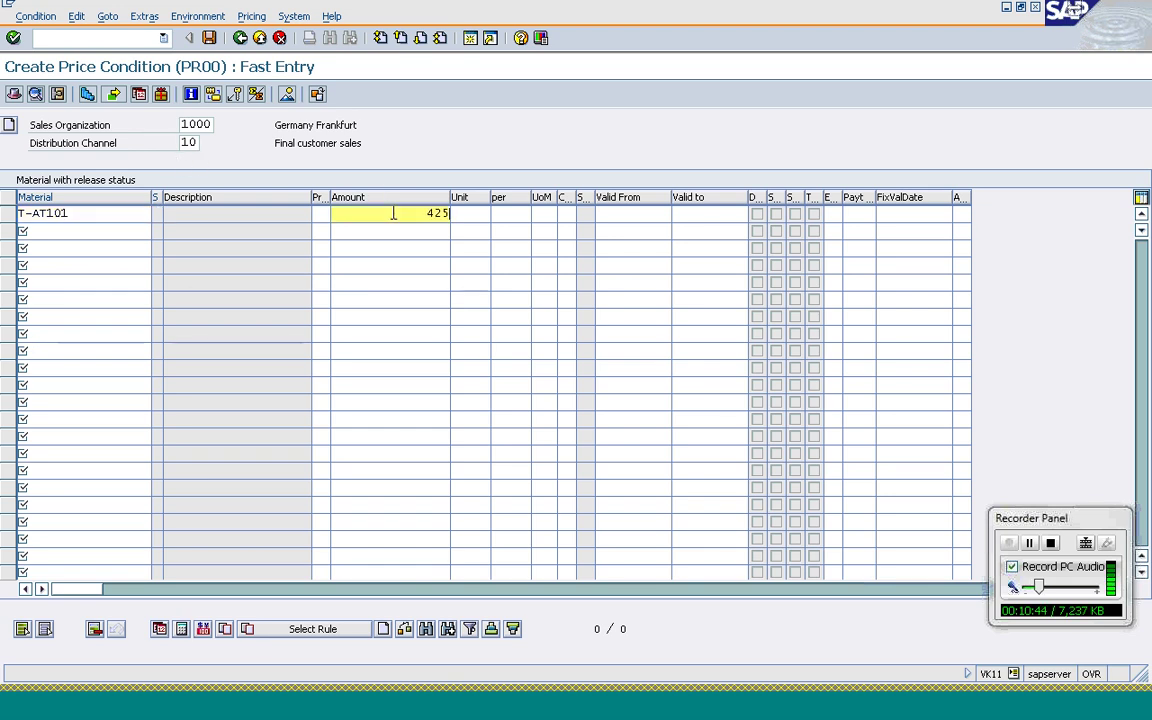
pyautogui.press('Return')
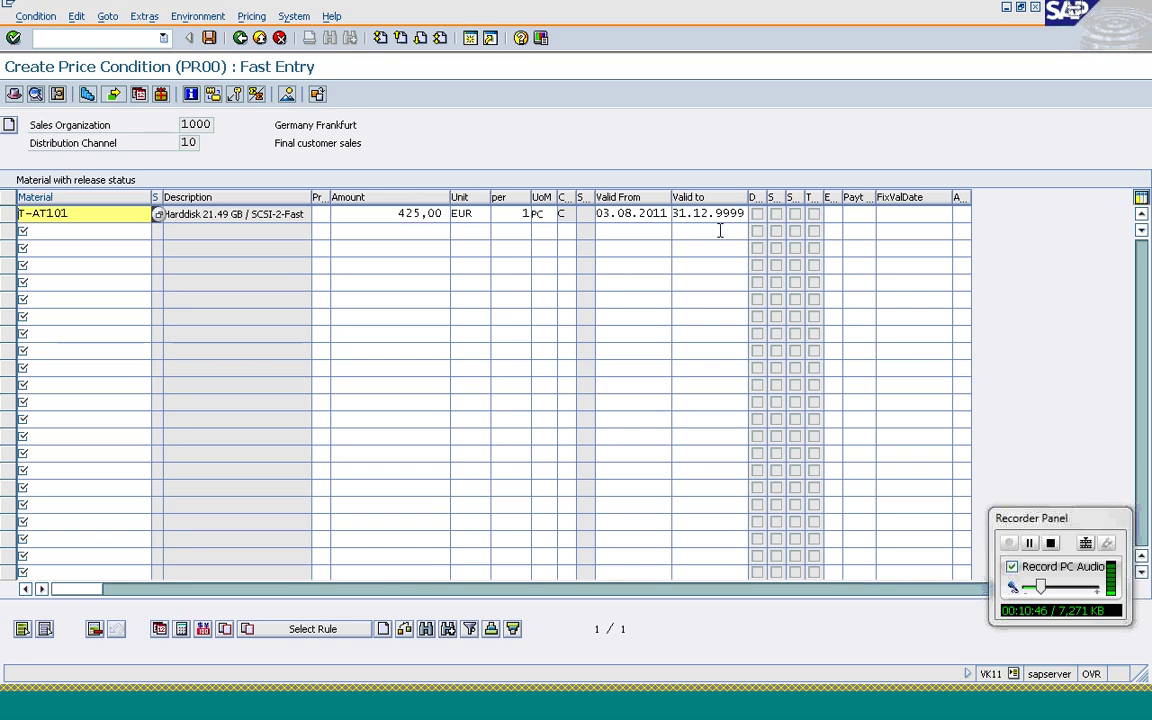
# - Set the T-AT101 price's valid-to date to a day in August 2011, save the record and return to the condition type entry
pyautogui.click(676, 213)
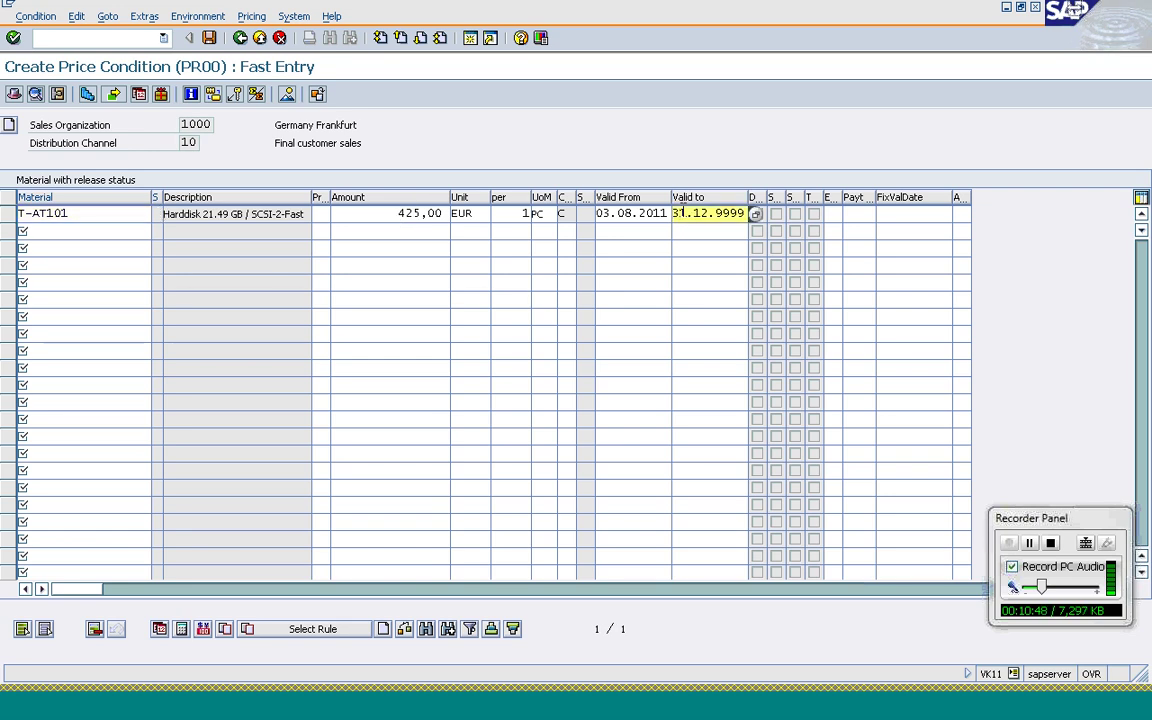
pyautogui.write('01.08.')
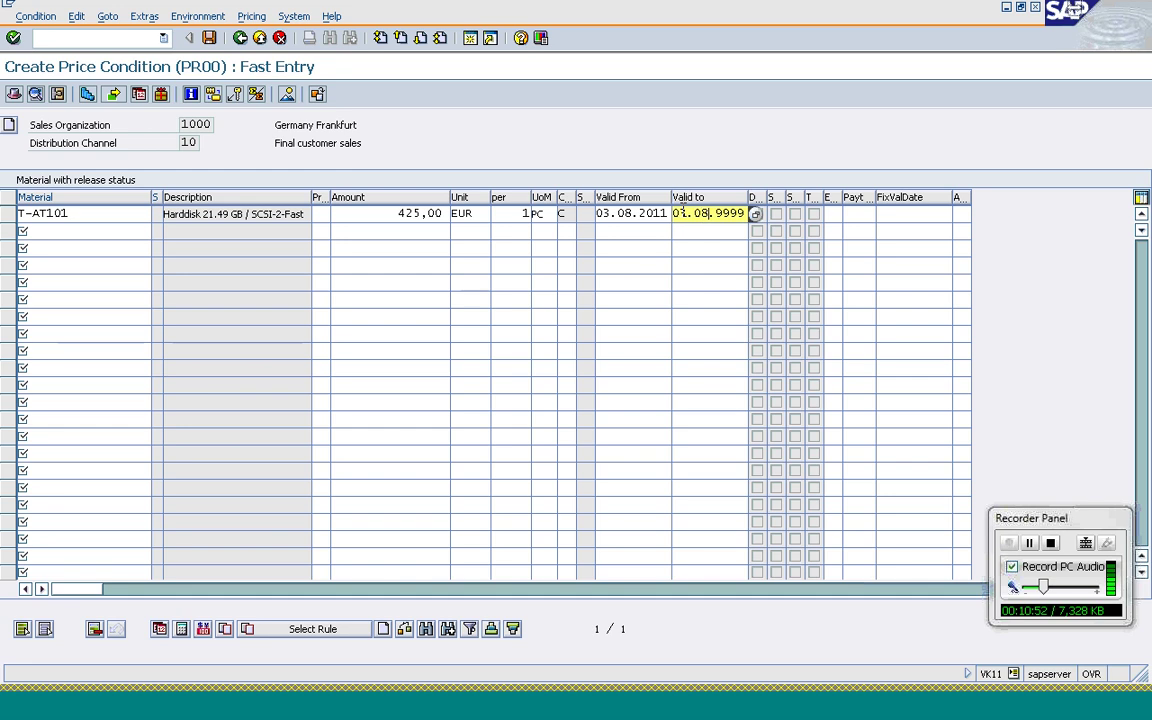
pyautogui.write('2011')
pyautogui.press('Return')
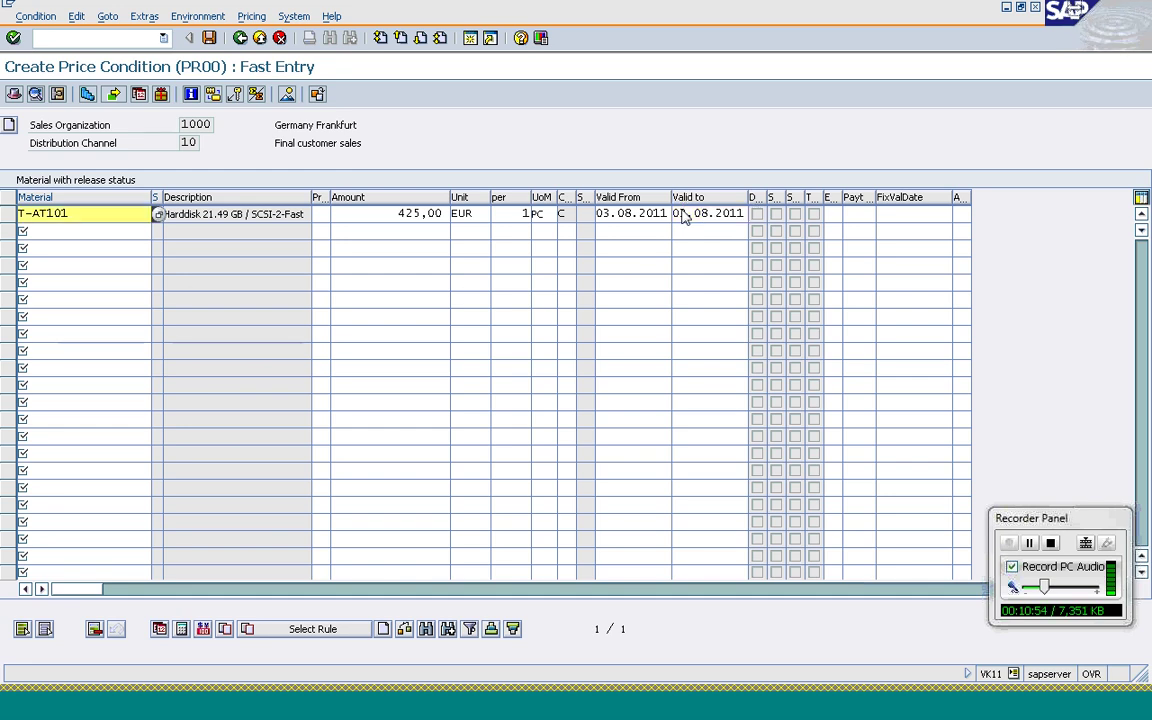
pyautogui.hotkey('ctrl', 's')
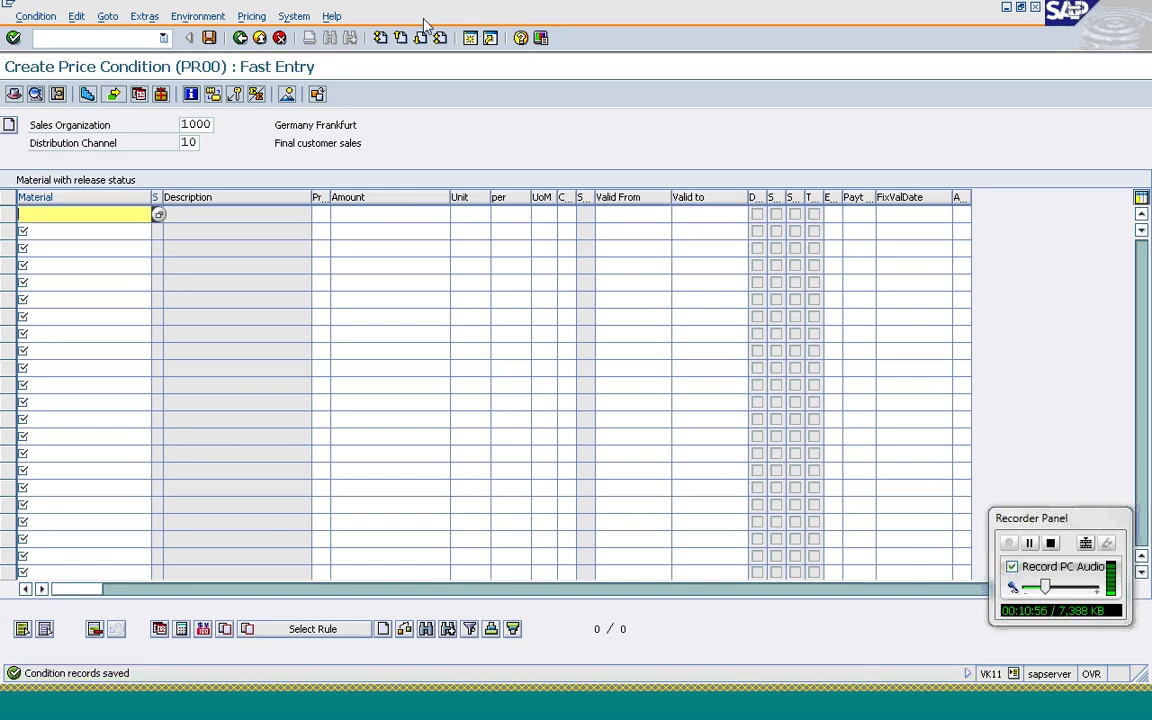
pyautogui.click(243, 42)
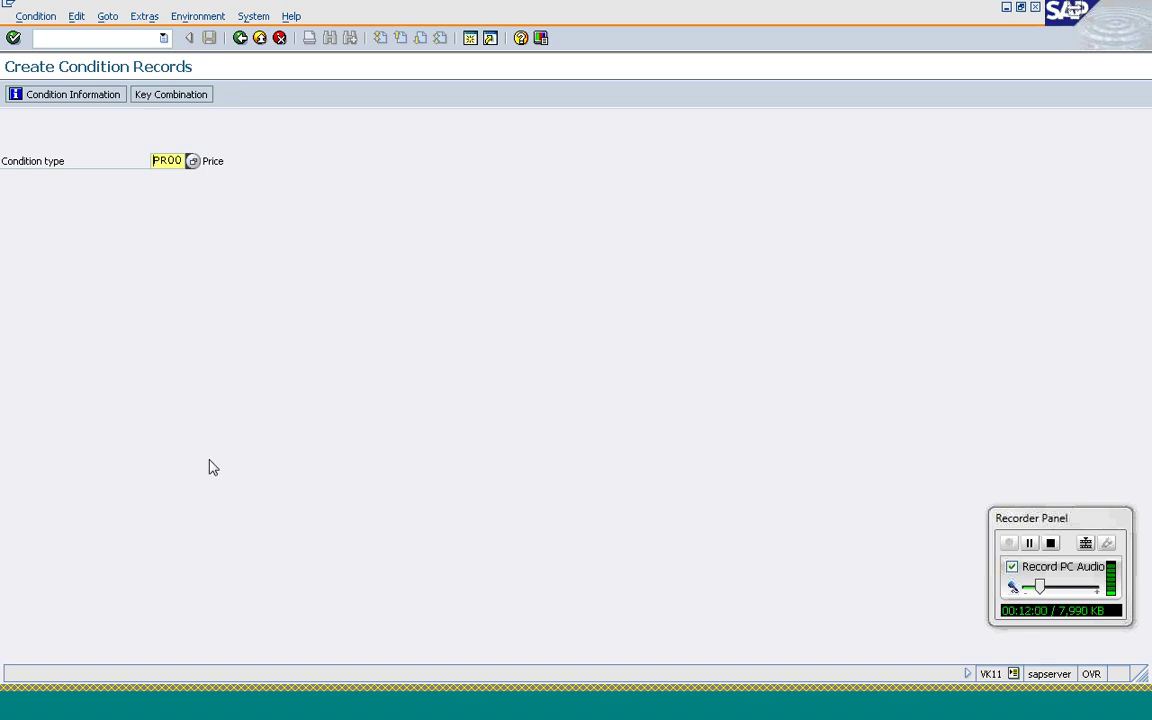
# - Start a new standard order in the VA01 session with the second customer's number as sold-to party and "pricing" as PO number
pyautogui.click(774, 589)
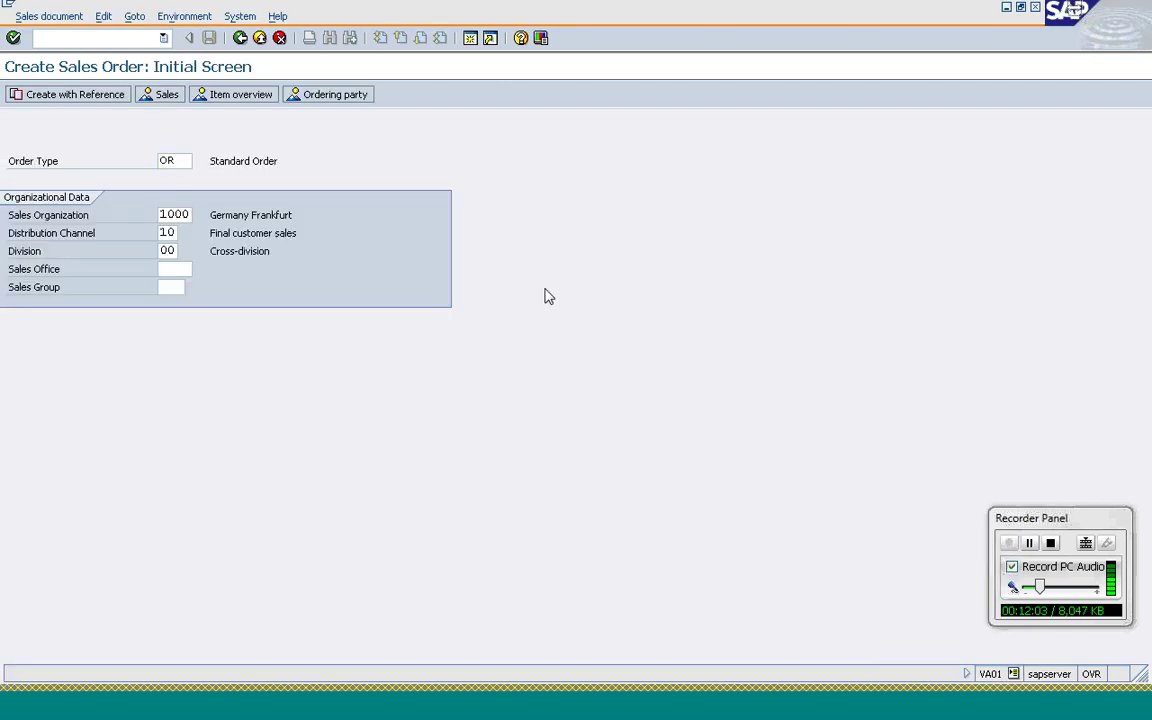
pyautogui.press('Return')
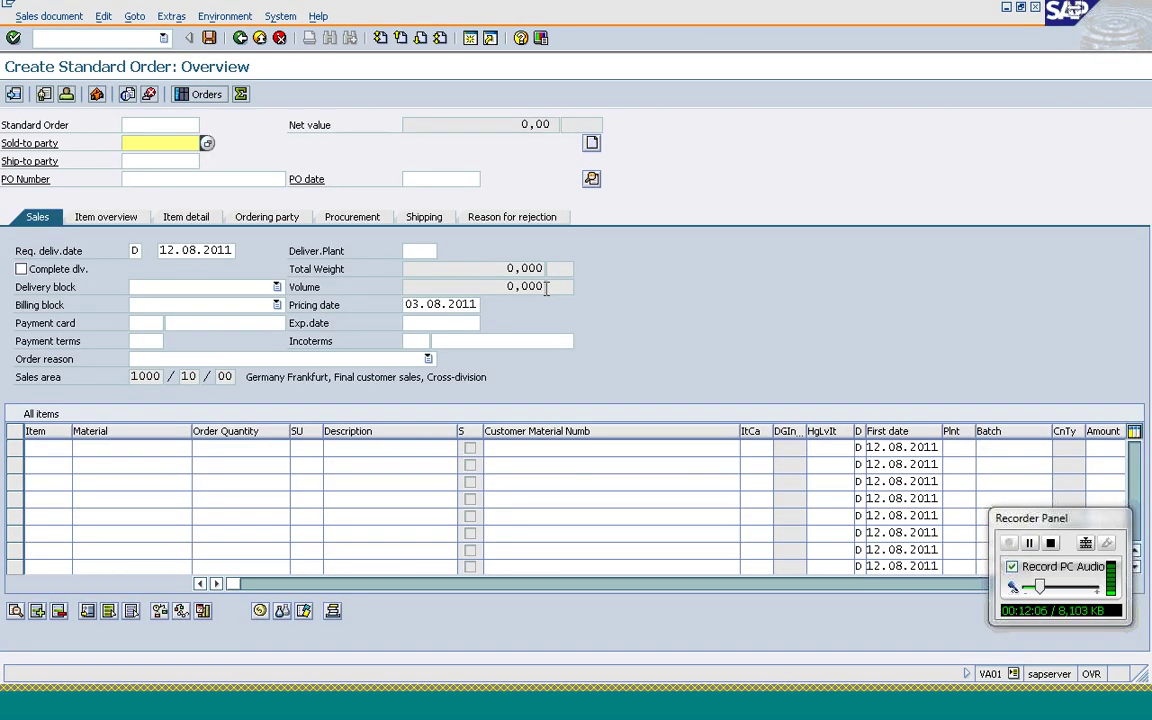
pyautogui.write('t')
pyautogui.press('Down')
pyautogui.press('Return')
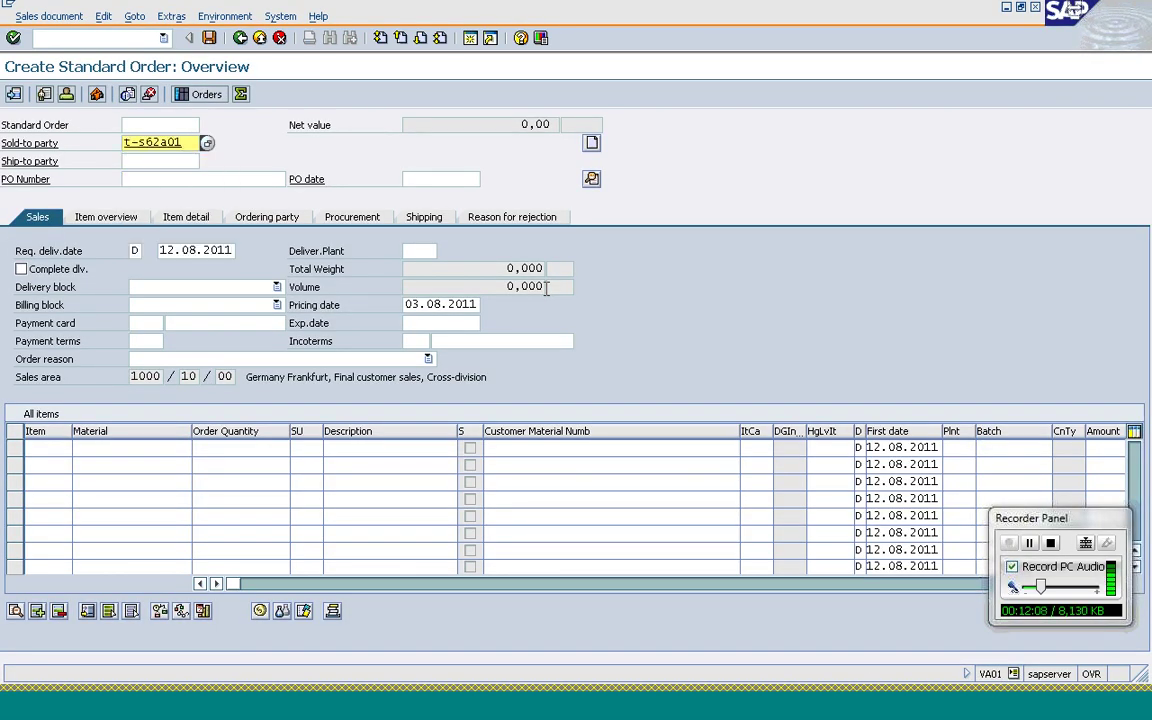
pyautogui.press('Tab')
pyautogui.press('Tab')
pyautogui.write('p')
pyautogui.press('Down')
pyautogui.press('Return')
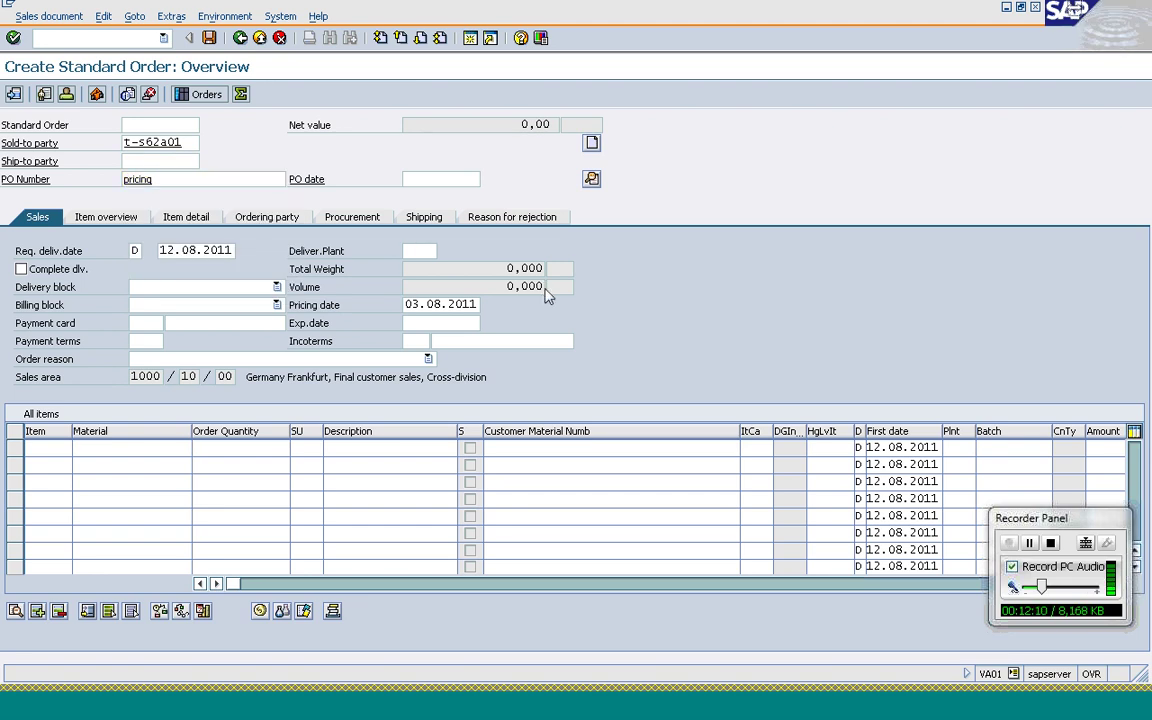
pyautogui.press('Return')
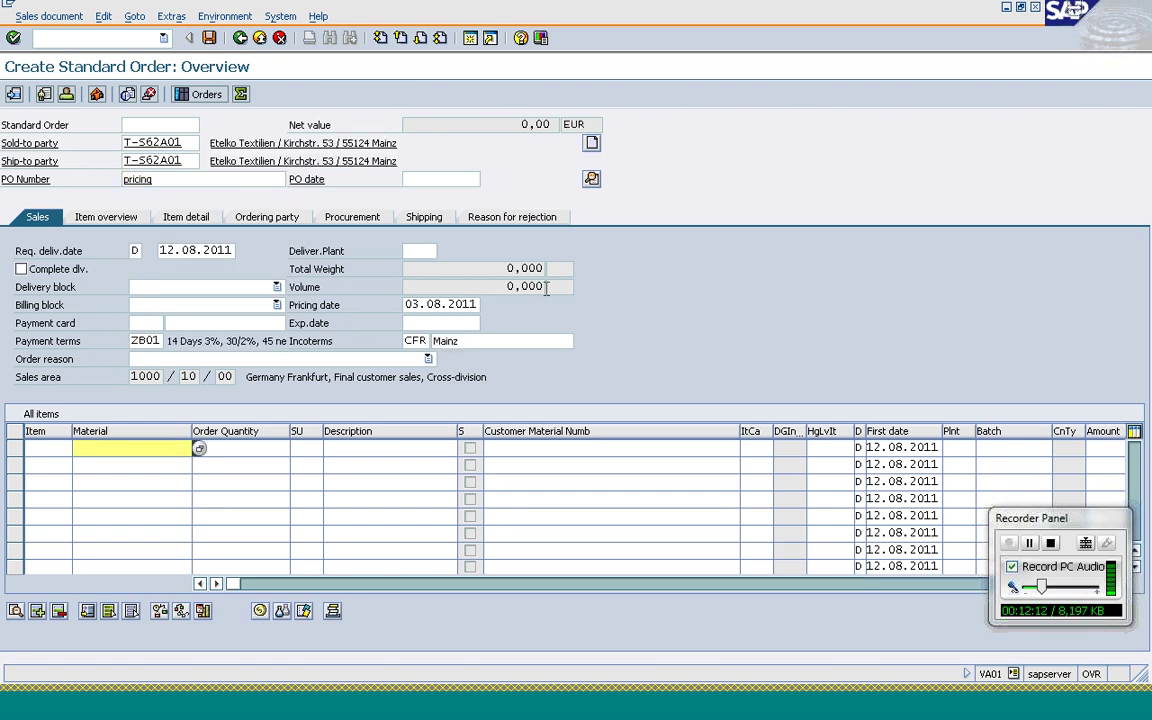
# - Add an item for one piece of material T-AT101 to the new order
pyautogui.write('t')
pyautogui.press('Down')
pyautogui.press('Return')
pyautogui.press('Tab')
pyautogui.write('1')
pyautogui.press('Return')
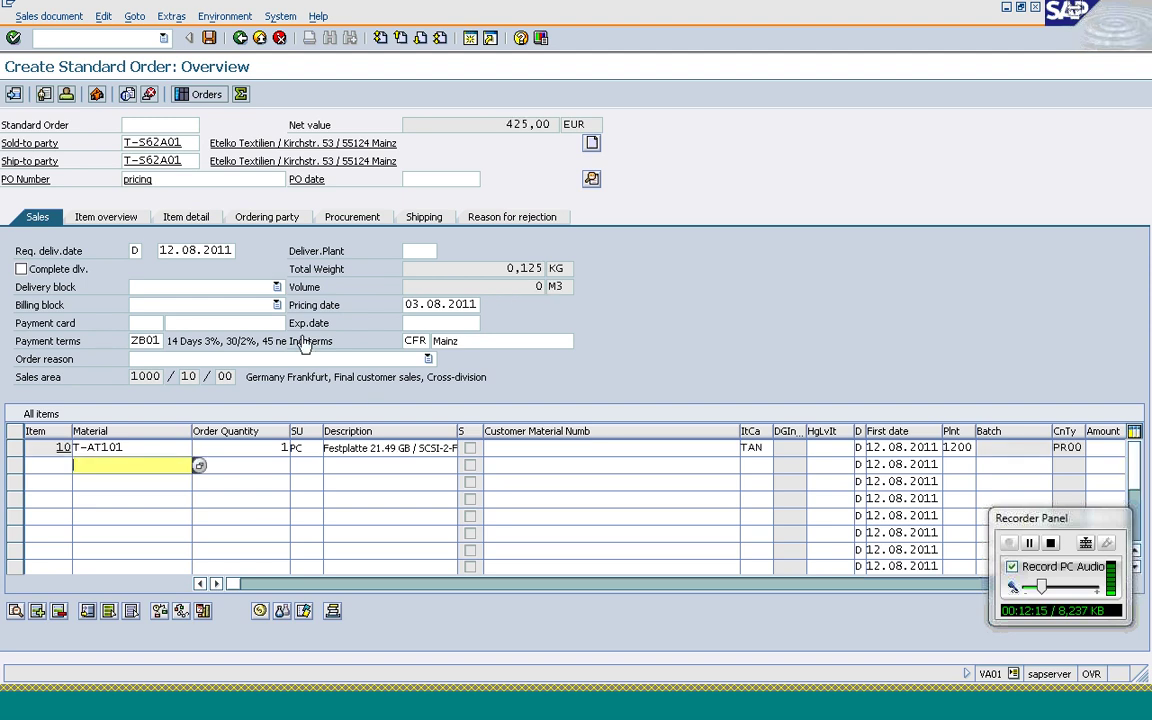
# - Check the order's net value and open the pricing analysis from the conditions of item 10
pyautogui.click(519, 123)
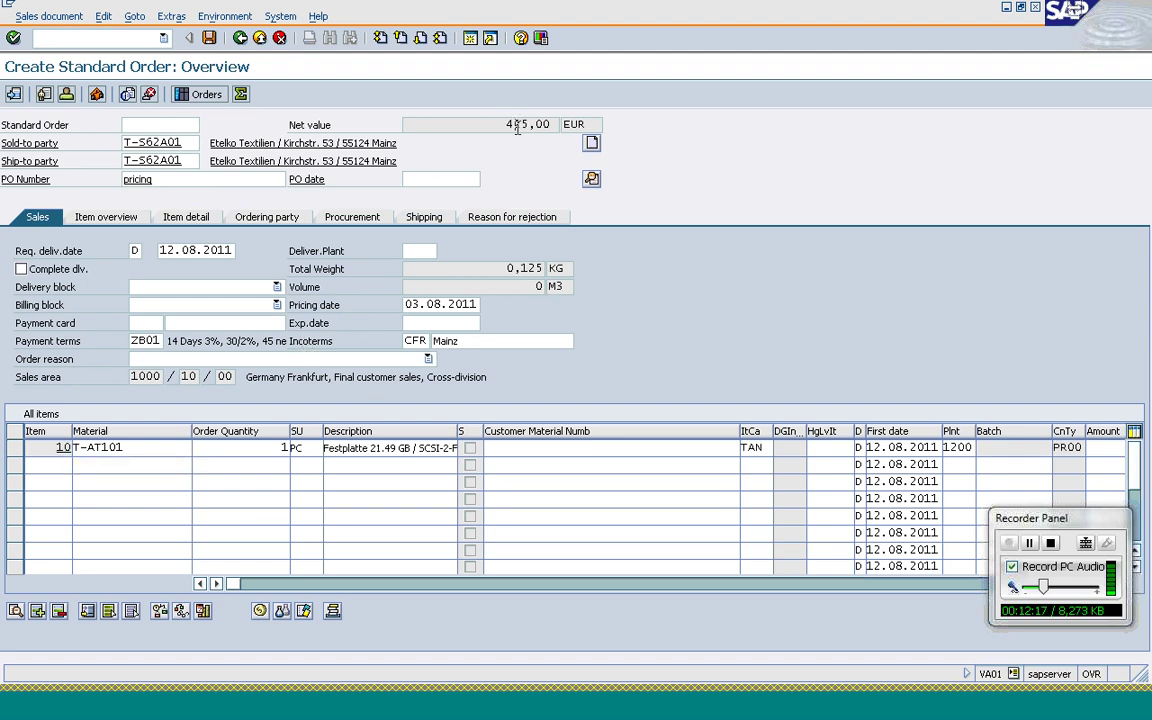
pyautogui.click(14, 449)
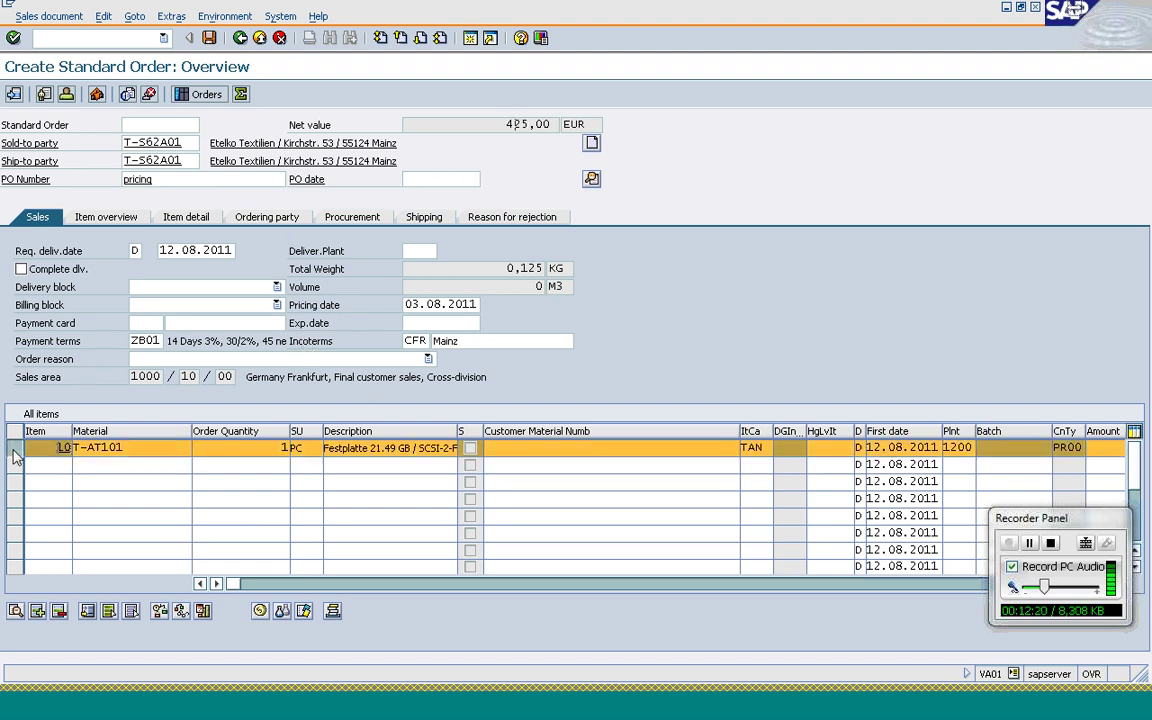
pyautogui.click(259, 612)
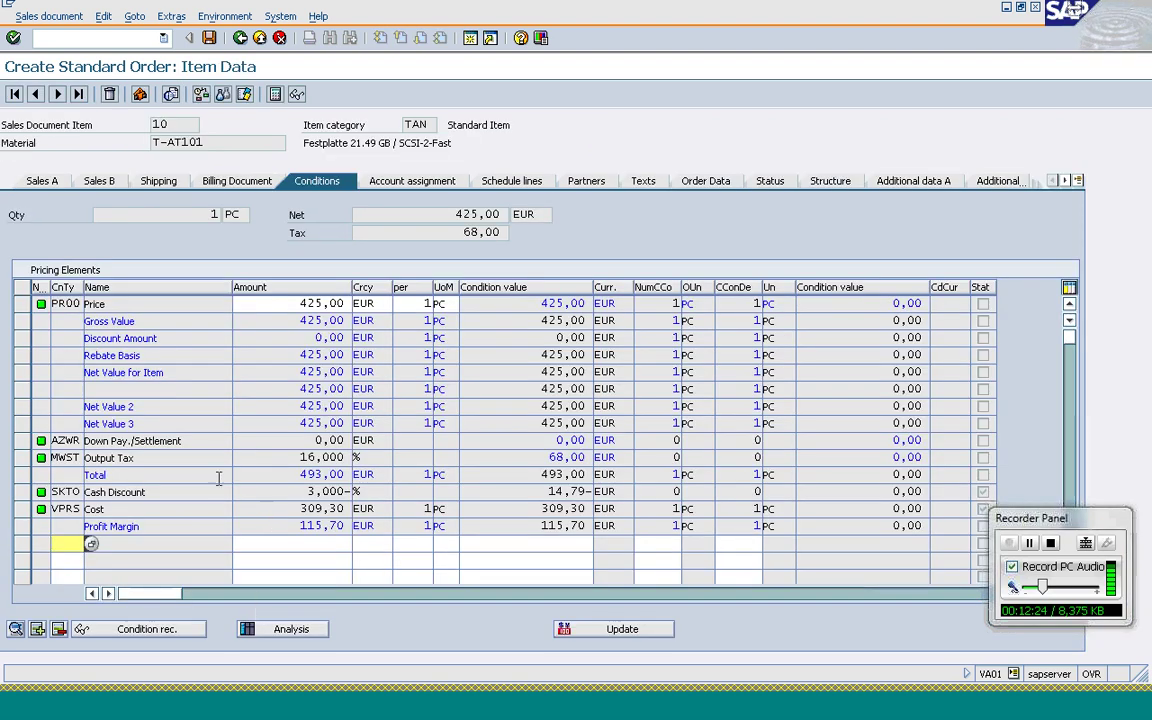
pyautogui.click(22, 304)
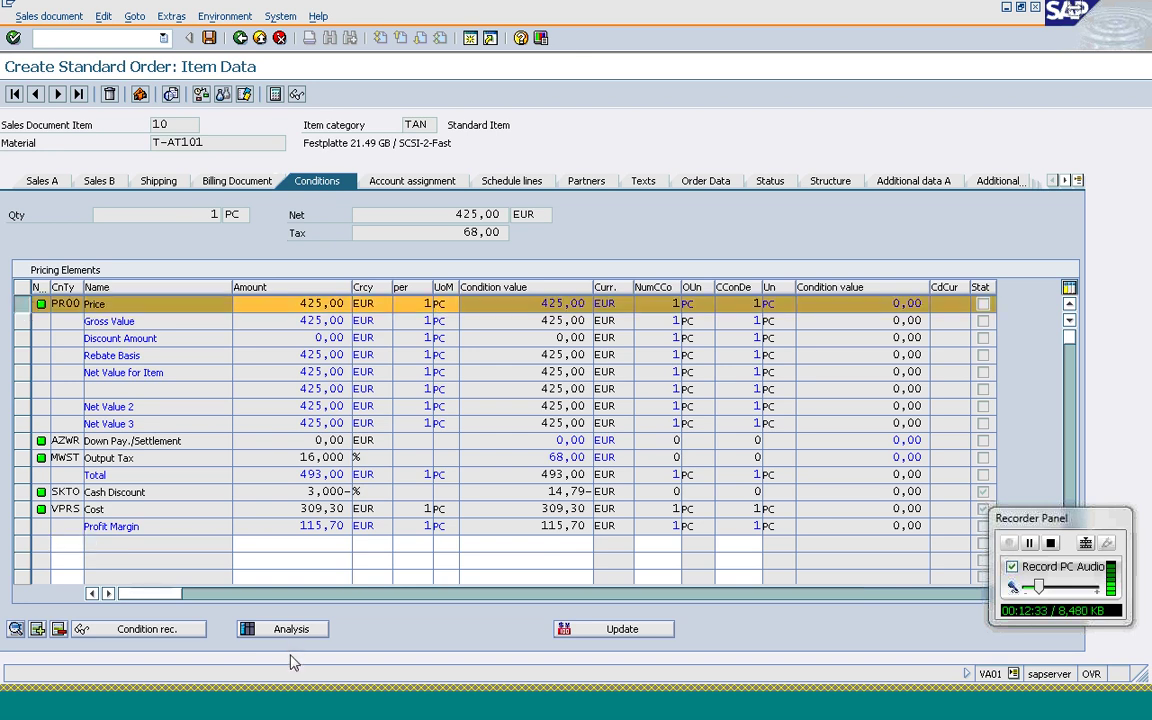
pyautogui.click(270, 633)
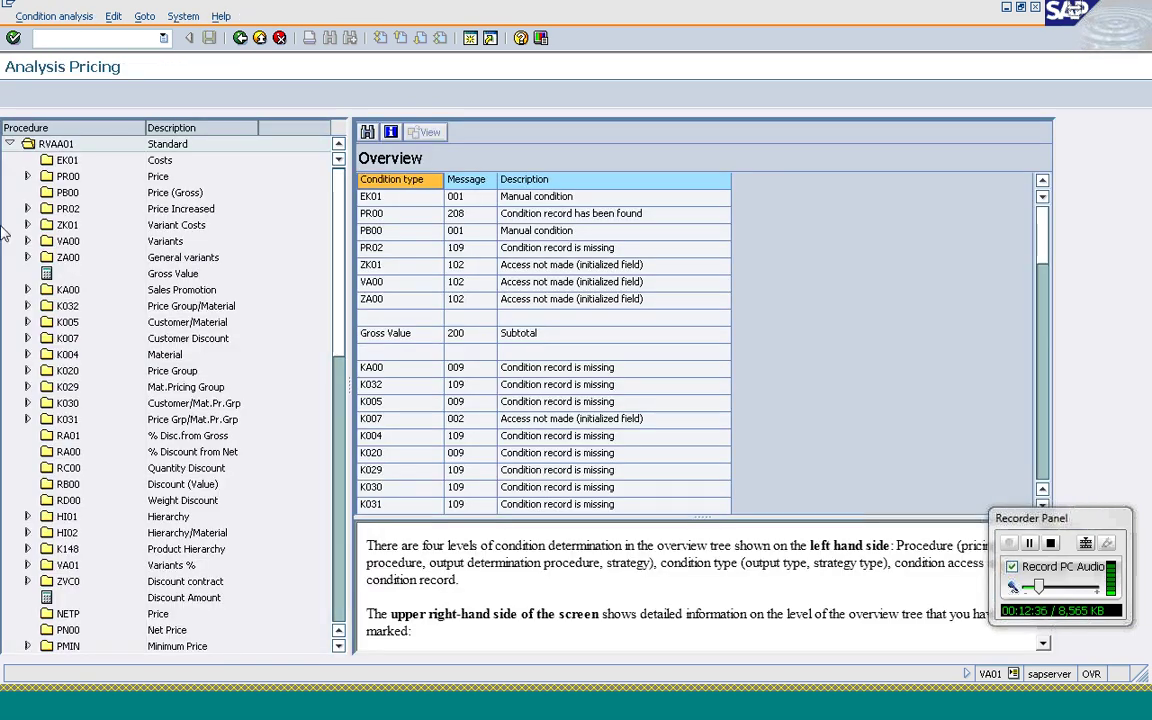
# - Examine PR00's access 10 for customer/material in the pricing analysis, widening the tree and its description column to read the full names
pyautogui.click(28, 176)
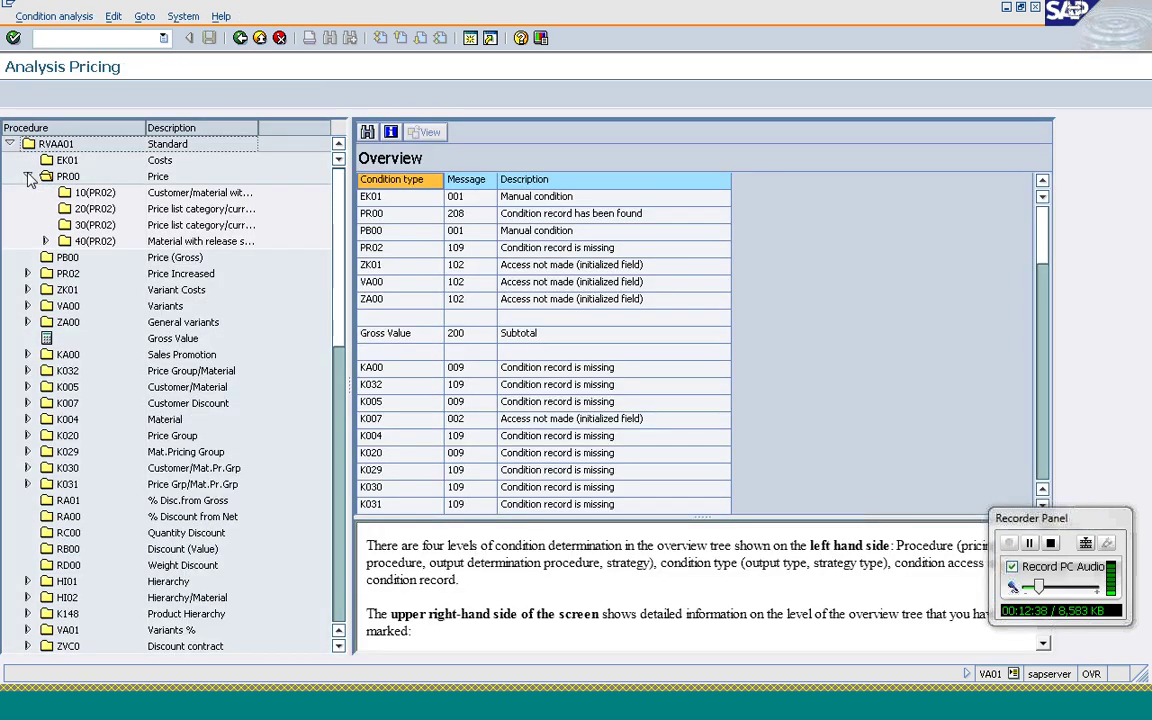
pyautogui.click(88, 193)
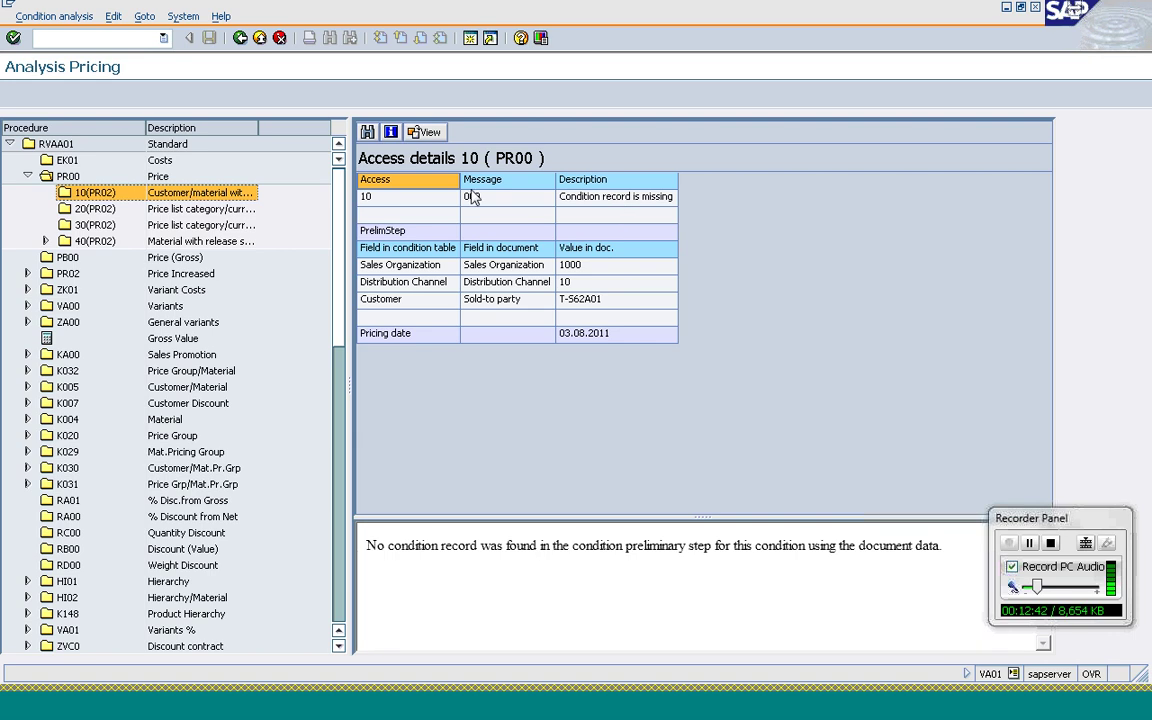
pyautogui.moveTo(350, 177); pyautogui.dragTo(450, 177)
pyautogui.moveTo(262, 127); pyautogui.dragTo(353, 141)
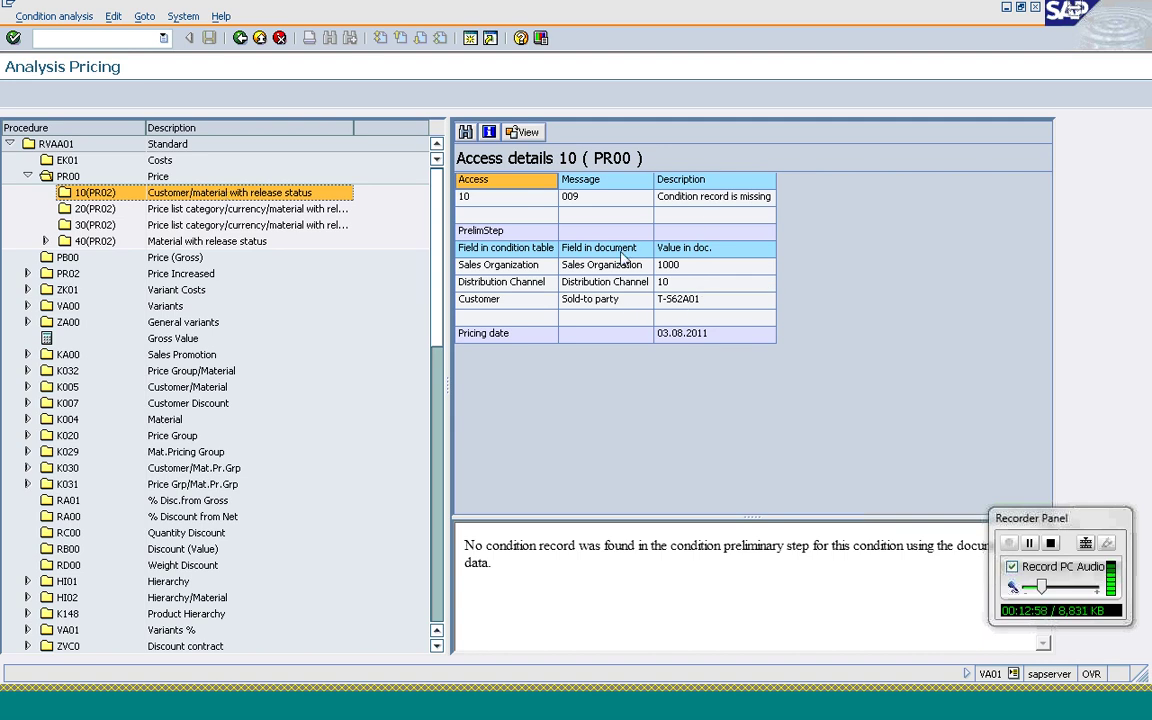
pyautogui.click(690, 197)
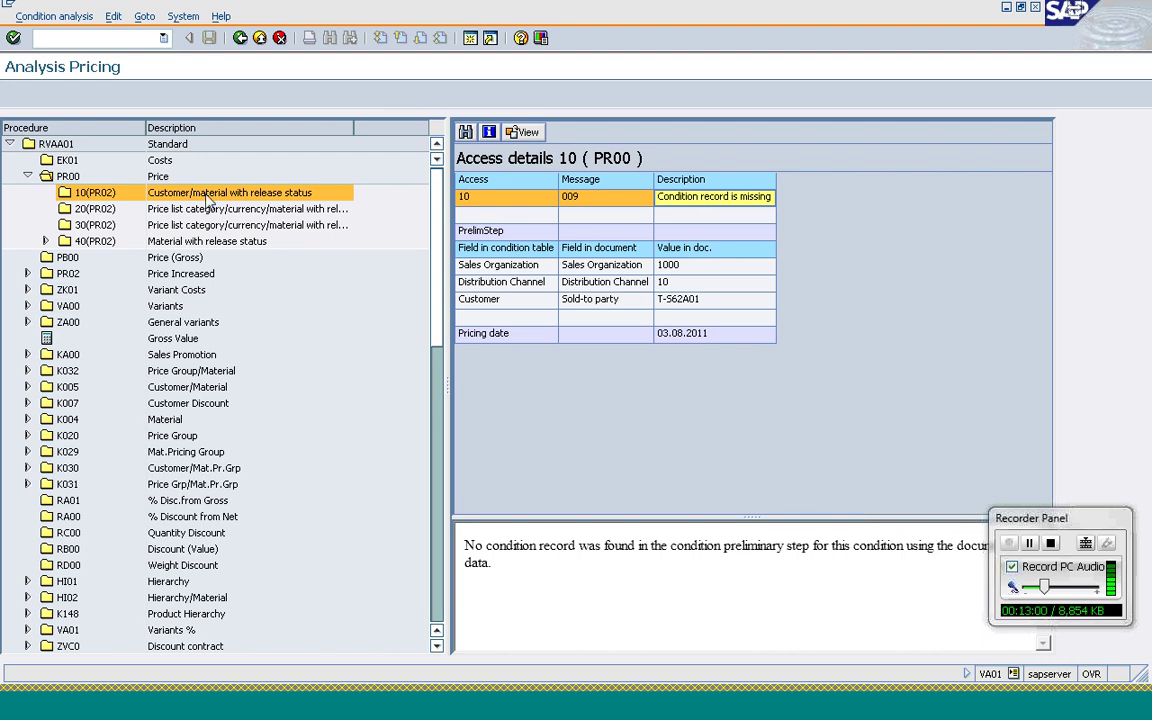
# - Examine the document currency, material and price list values in PR00's access 20 for price list category/currency/material
pyautogui.click(90, 210)
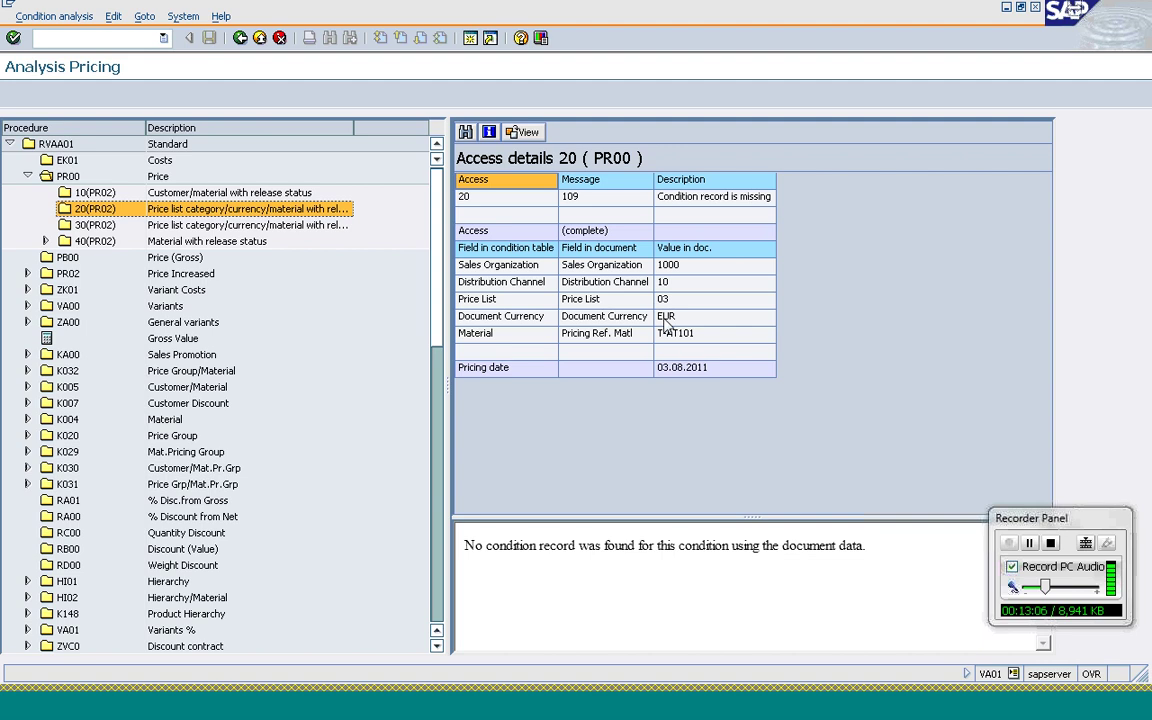
pyautogui.click(665, 316)
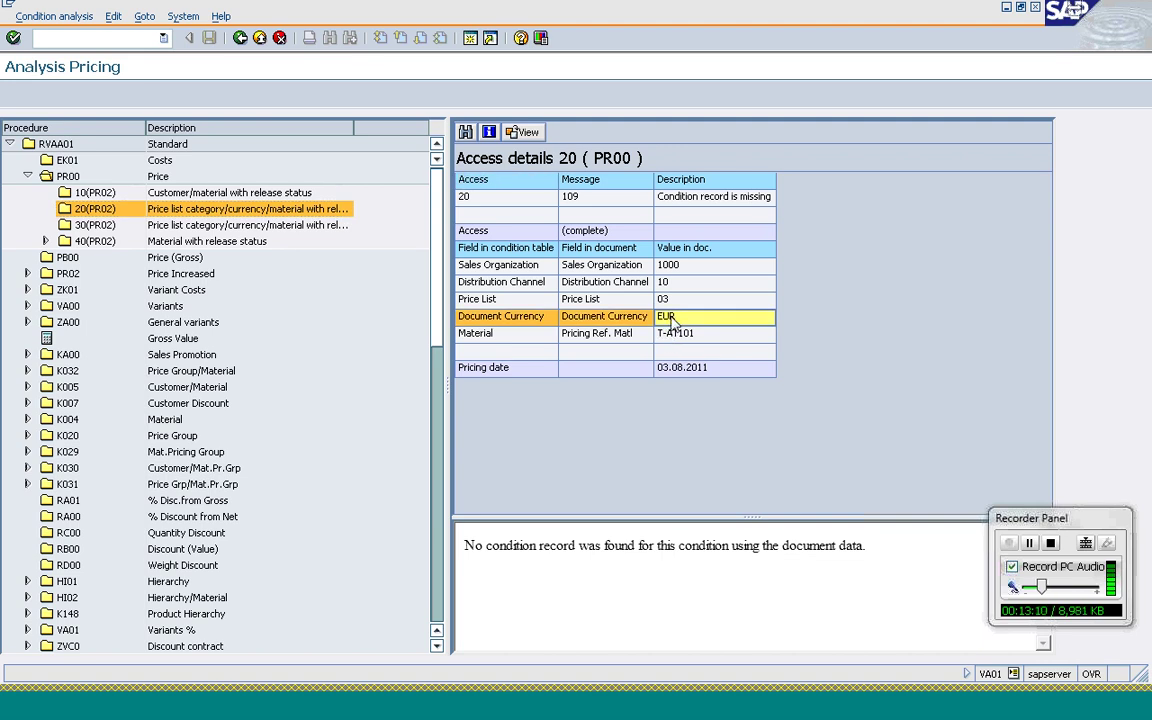
pyautogui.click(668, 333)
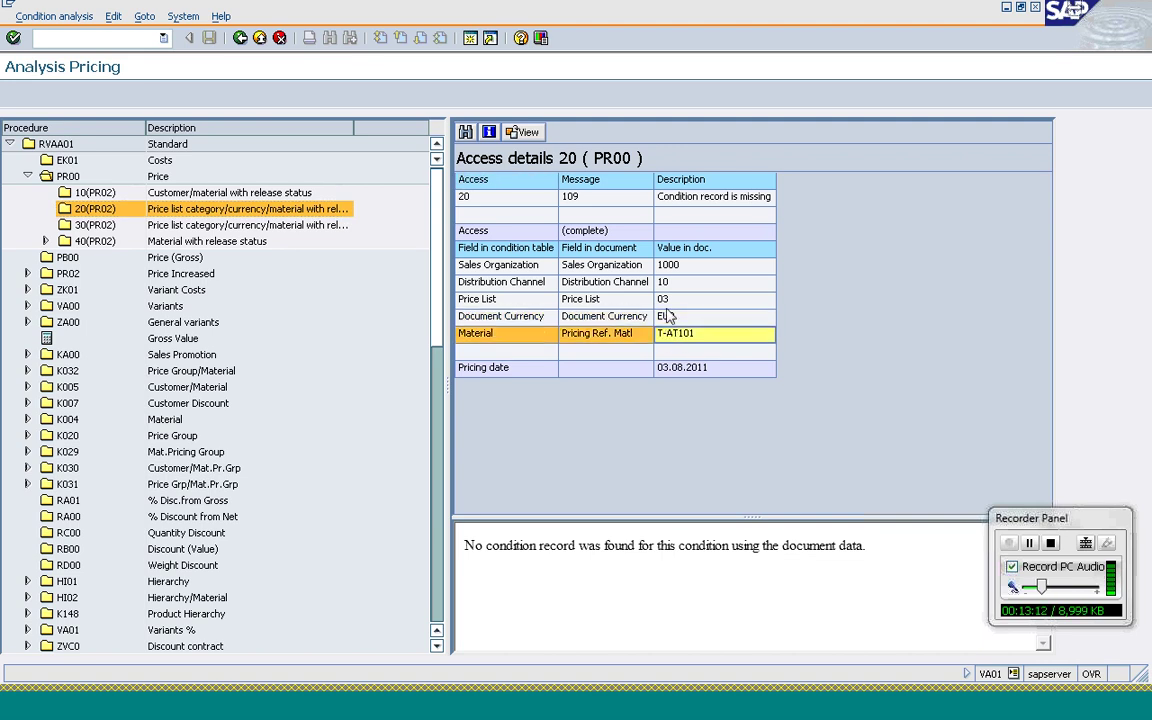
pyautogui.click(668, 316)
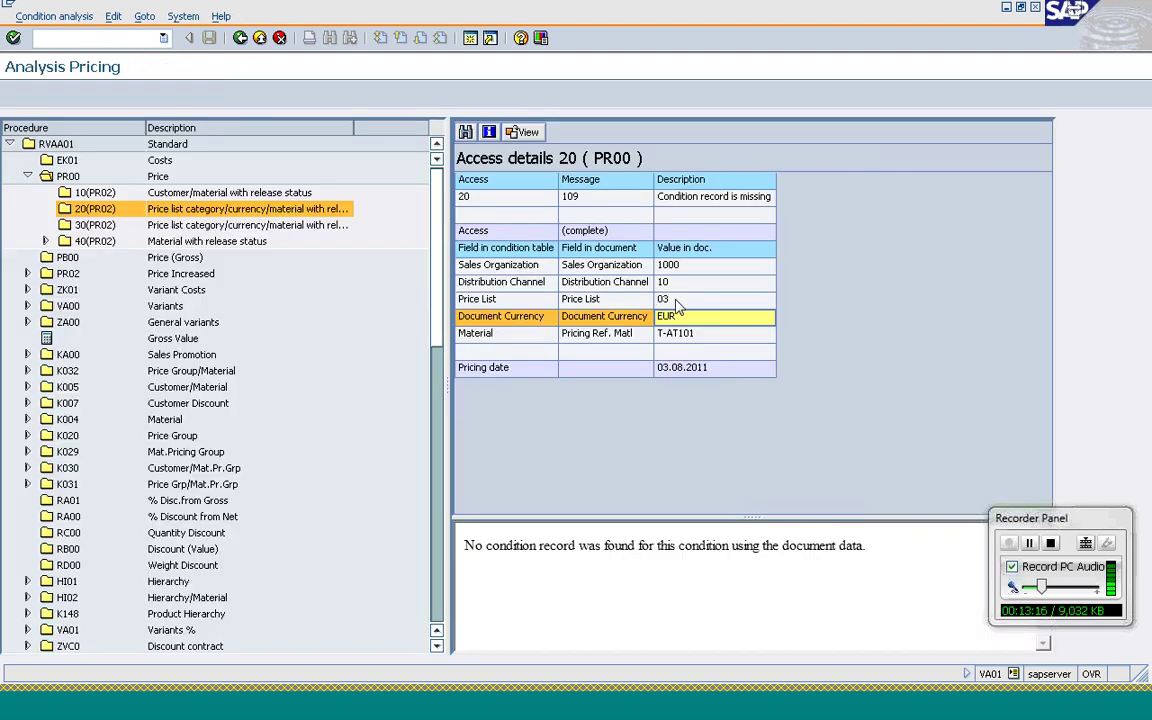
pyautogui.click(675, 300)
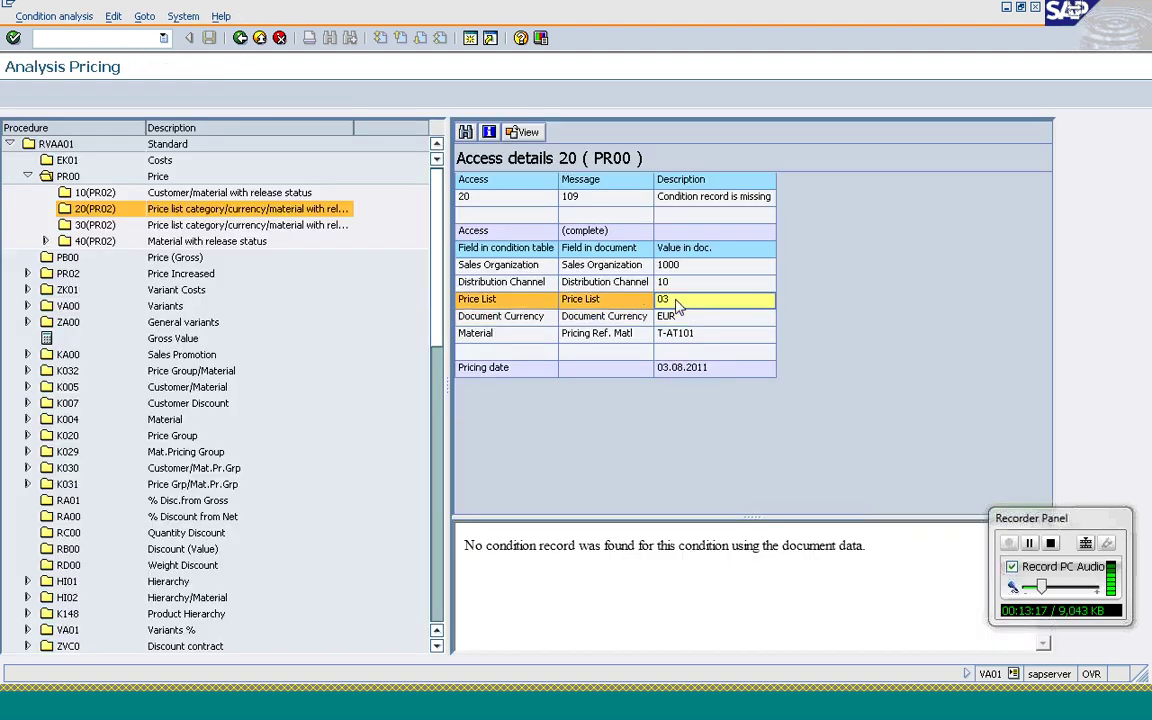
# - Examine PR00's access 30, then access 40's sales organization, distribution channel and material values and the condition record beneath it
pyautogui.click(190, 225)
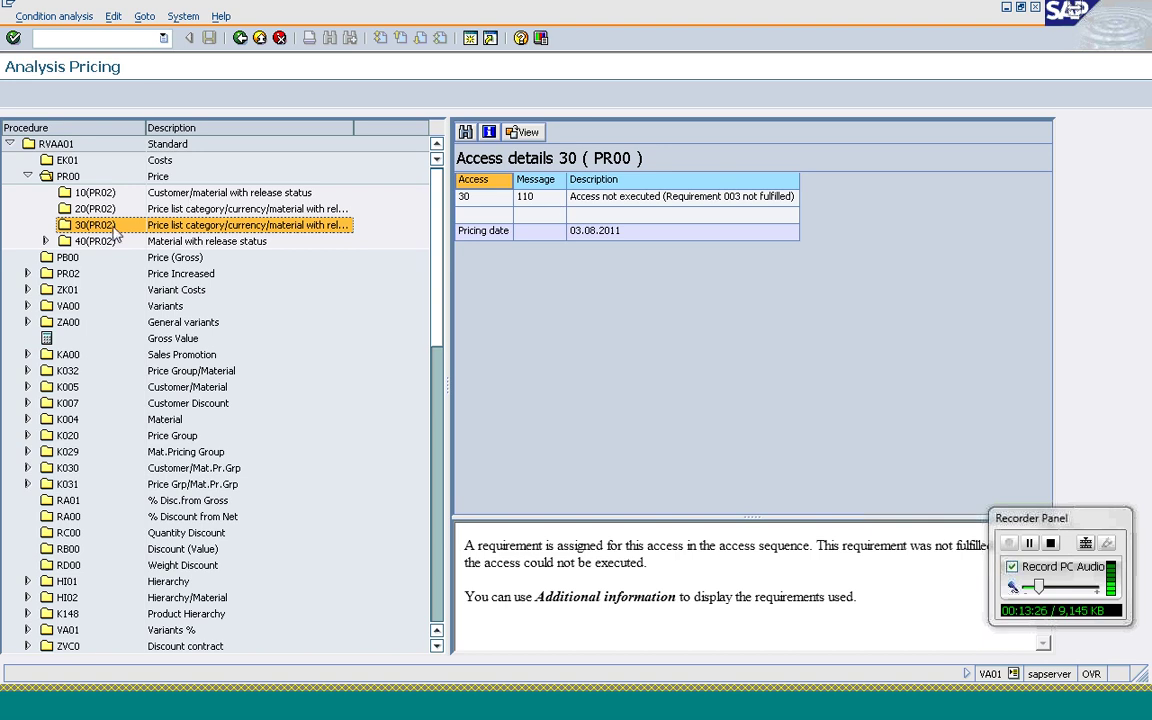
pyautogui.doubleClick(76, 243)
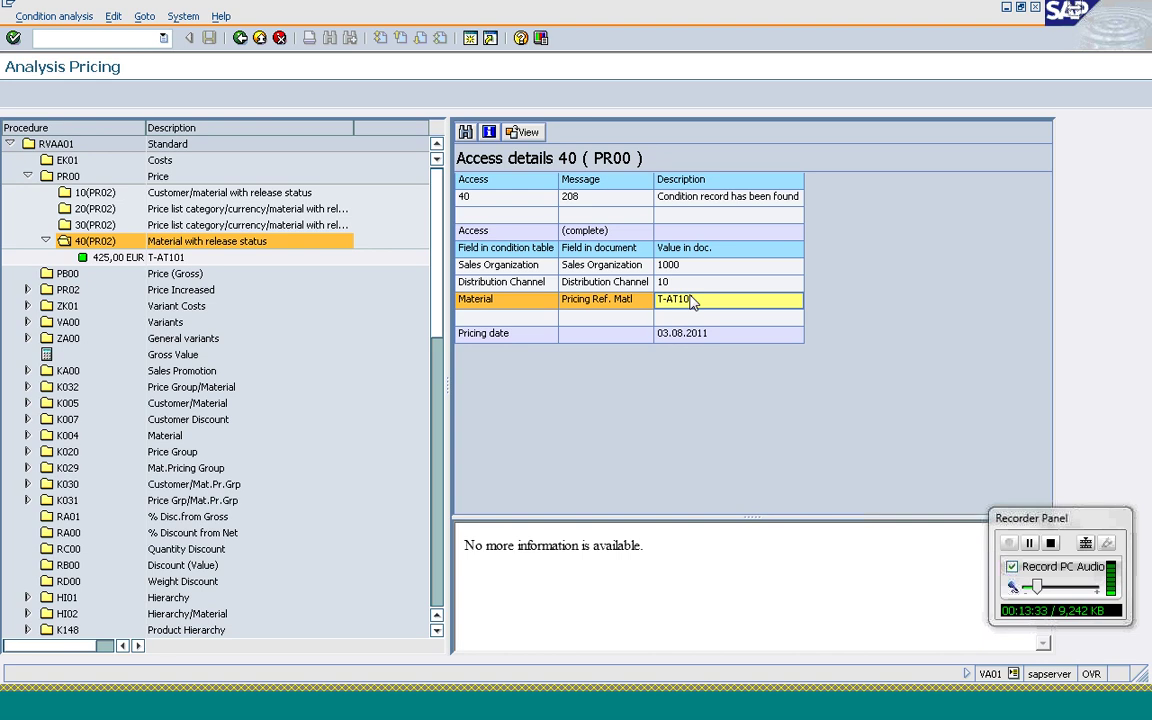
pyautogui.click(622, 266)
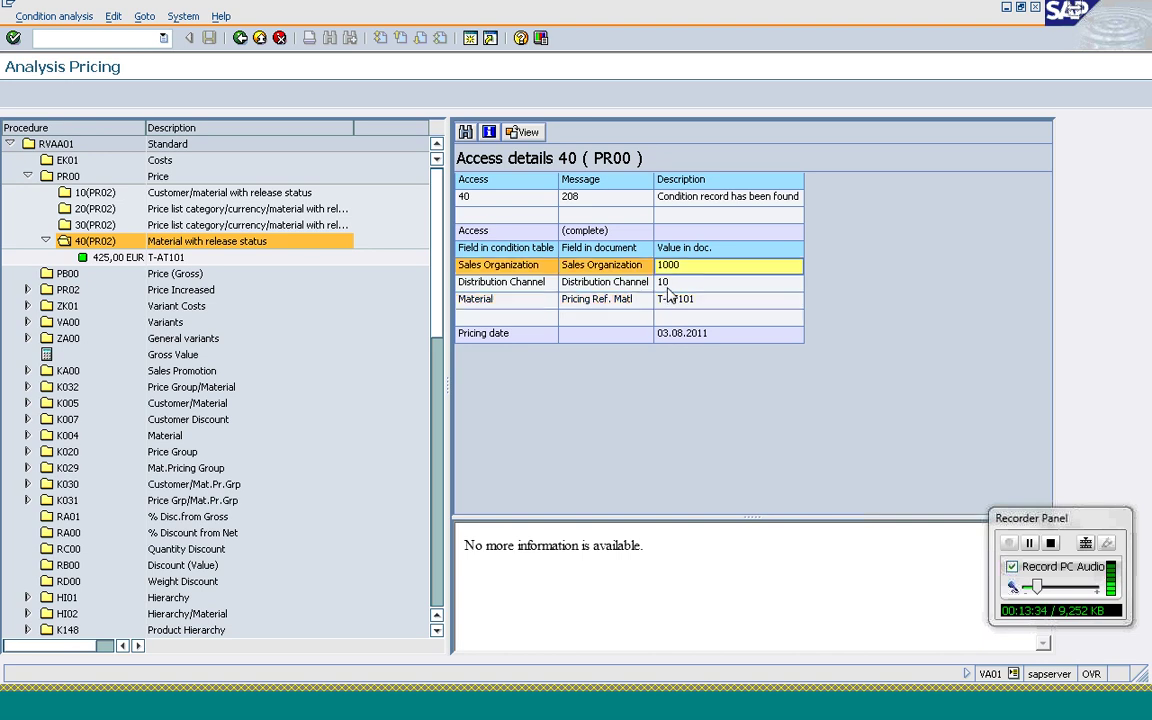
pyautogui.click(605, 282)
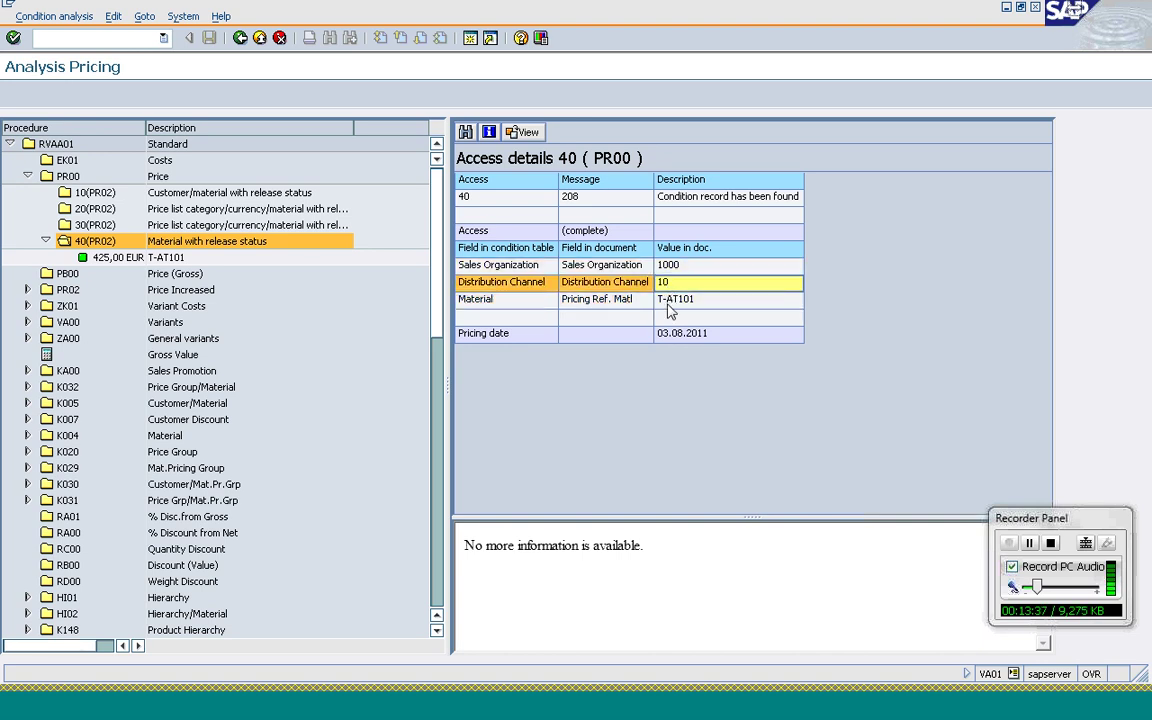
pyautogui.click(669, 306)
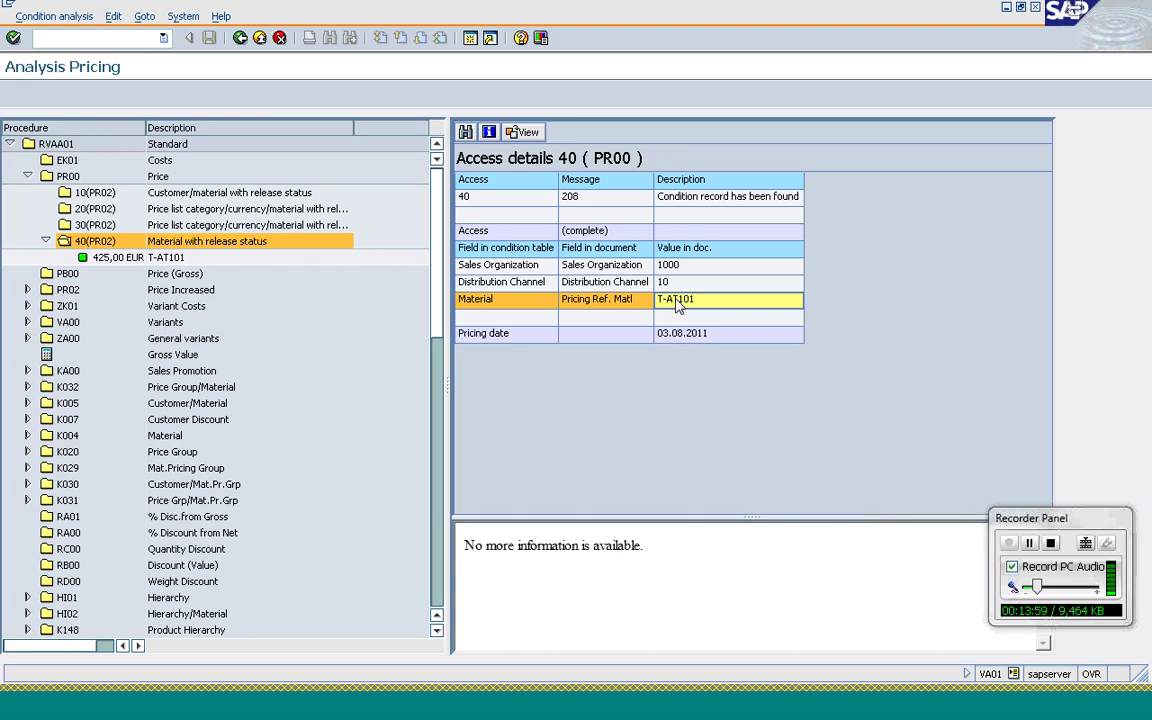
pyautogui.click(149, 259)
# - Switch to the VK11 session and review the key combinations offered for condition type PR00, closing the list without choosing one
pyautogui.click(295, 714)
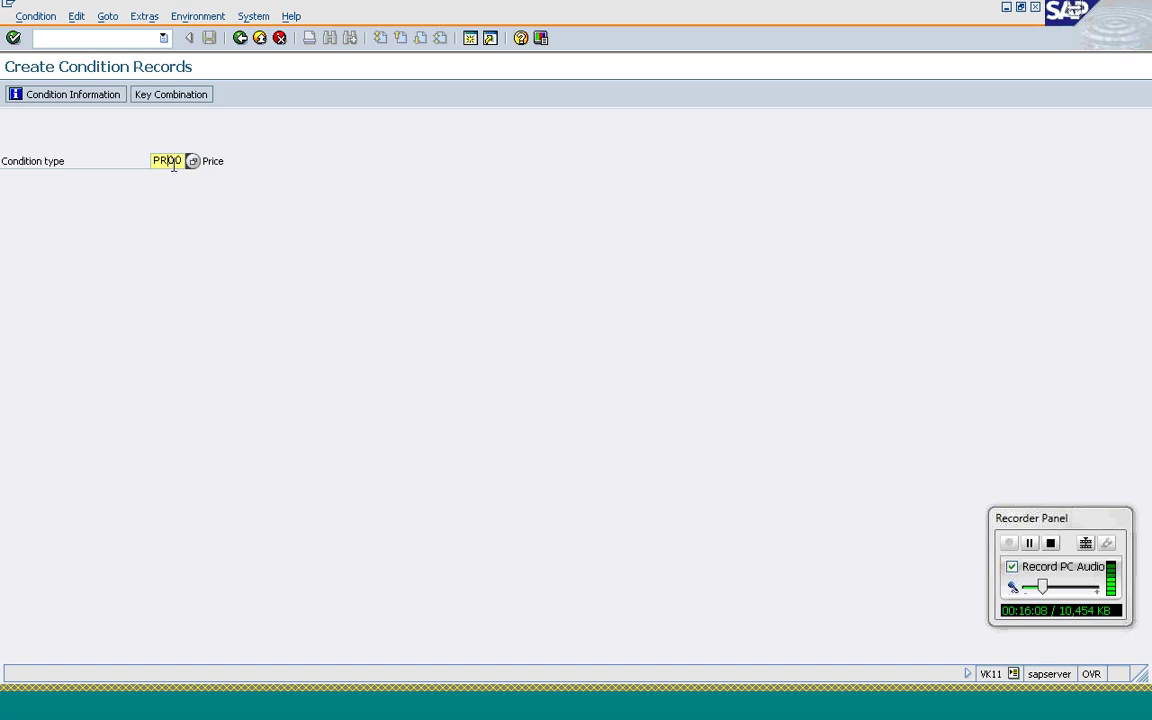
pyautogui.click(190, 96)
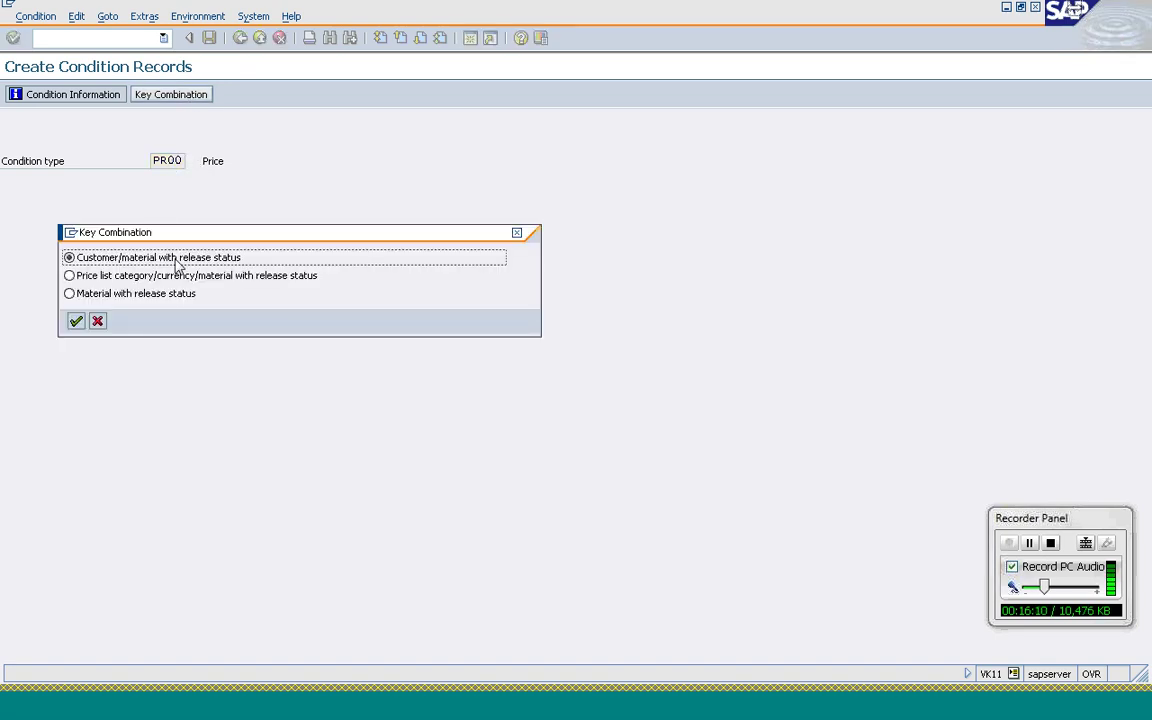
pyautogui.moveTo(200, 233); pyautogui.dragTo(492, 188)
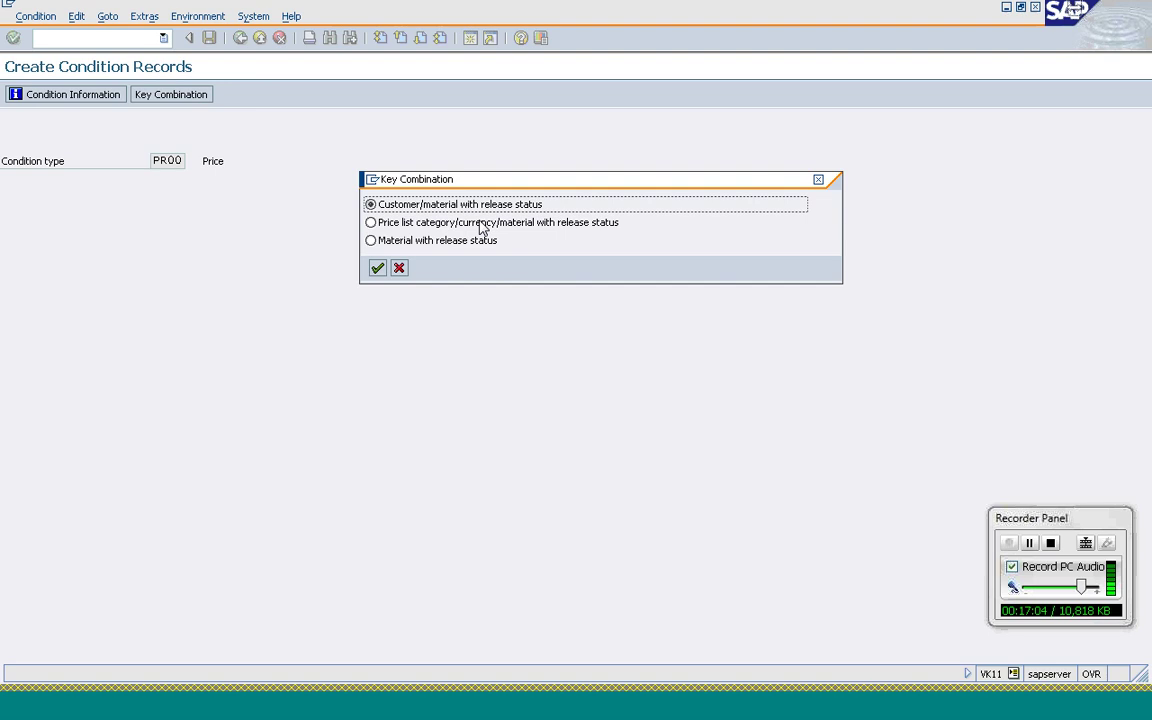
pyautogui.click(399, 268)
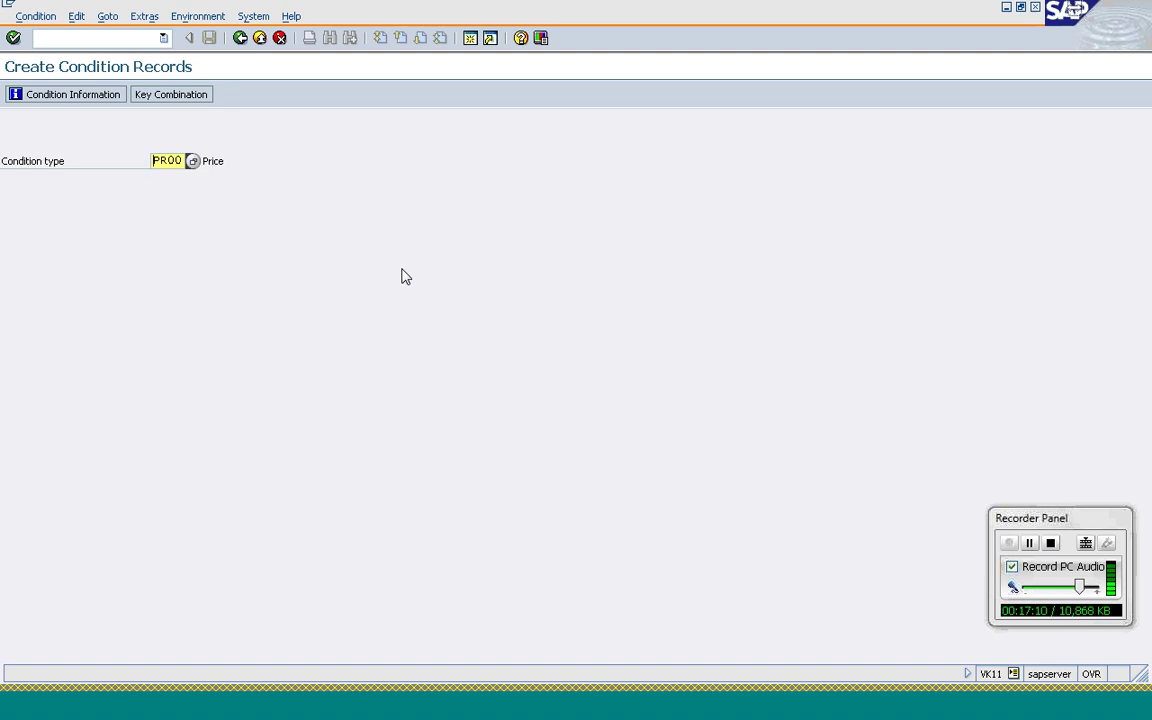
# - Start VD02 in a new session, open the preset customer Etelko Textilien for change and check the price group in its sales area data
pyautogui.click(293, 703)
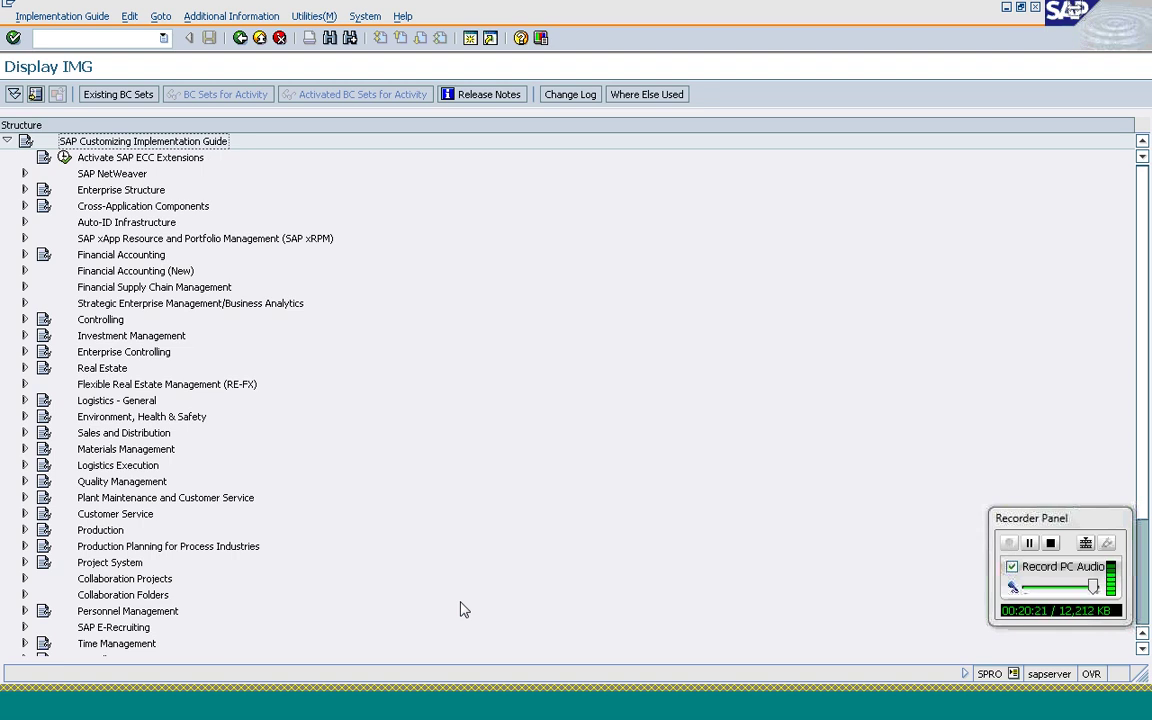
pyautogui.click(123, 42)
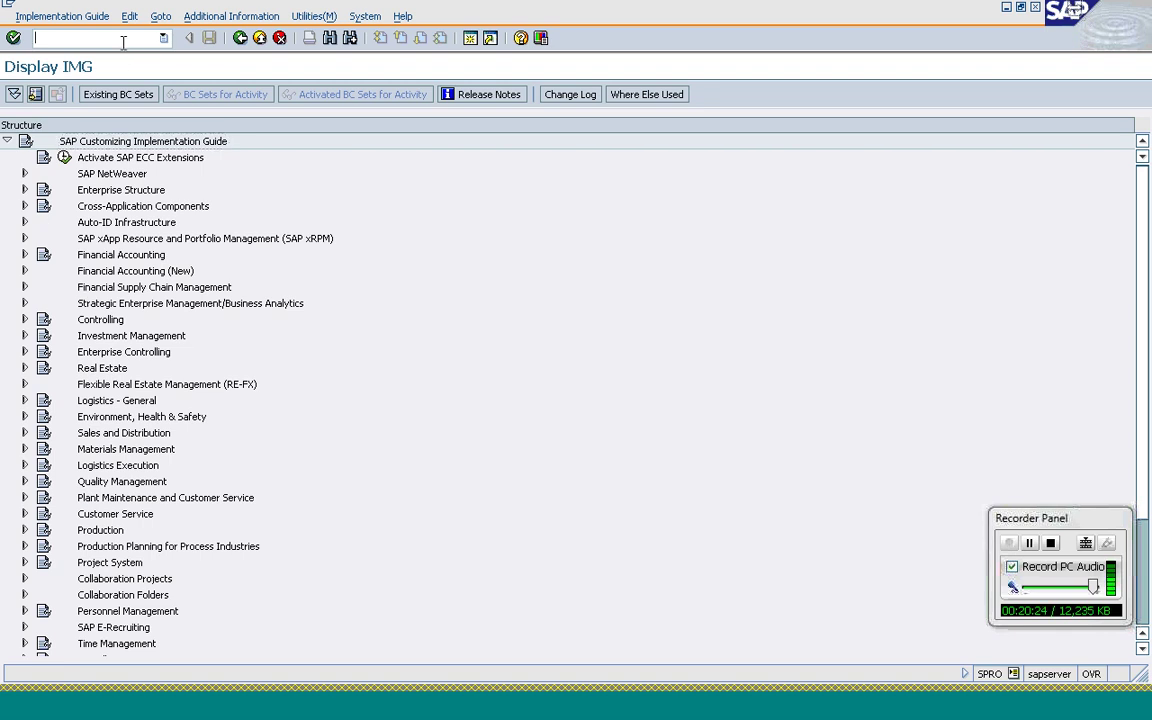
pyautogui.write('/ovd02')
pyautogui.press('Return')
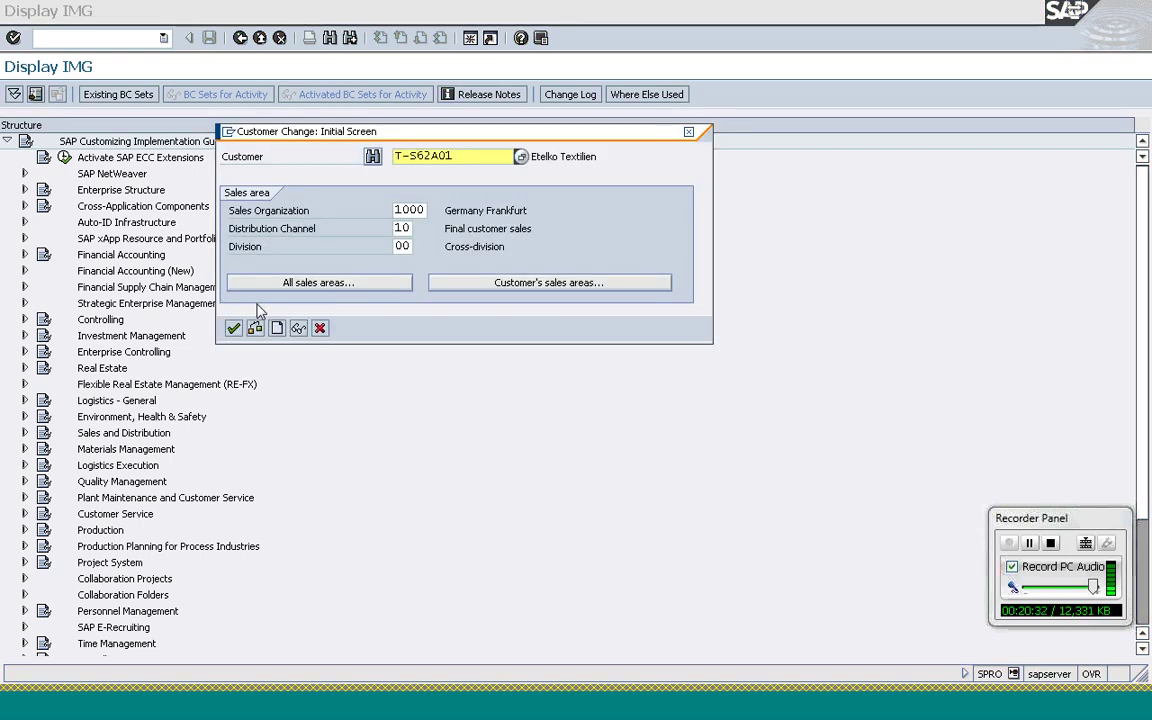
pyautogui.click(234, 328)
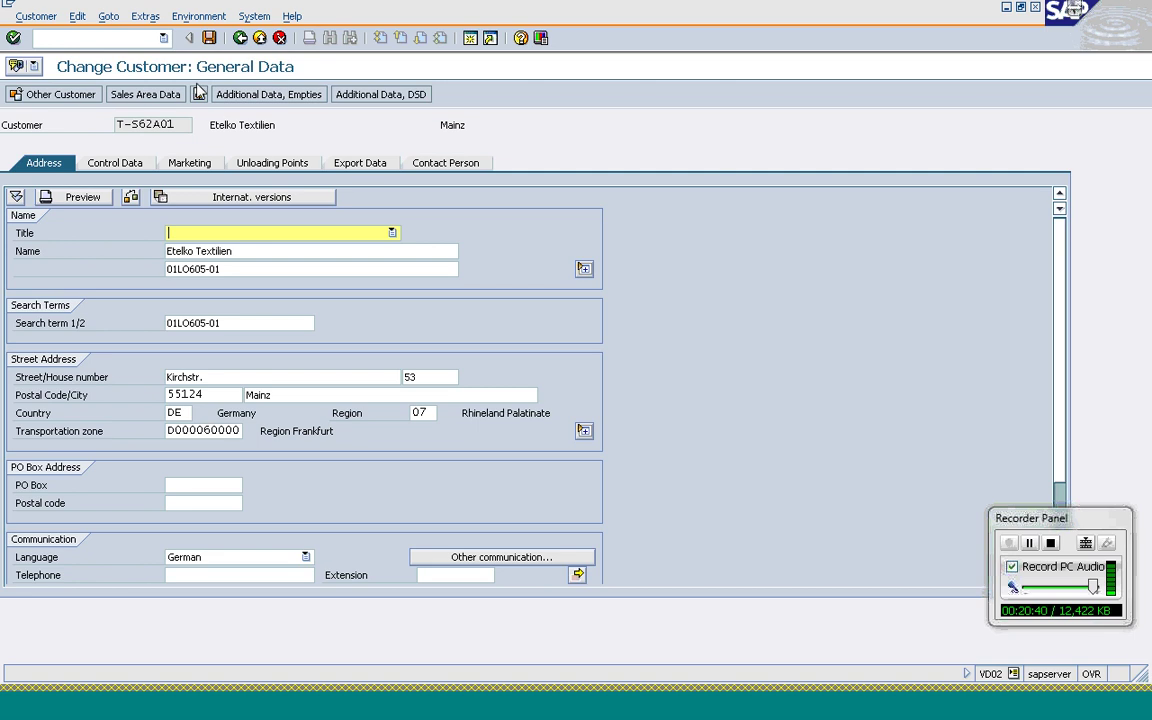
pyautogui.click(166, 97)
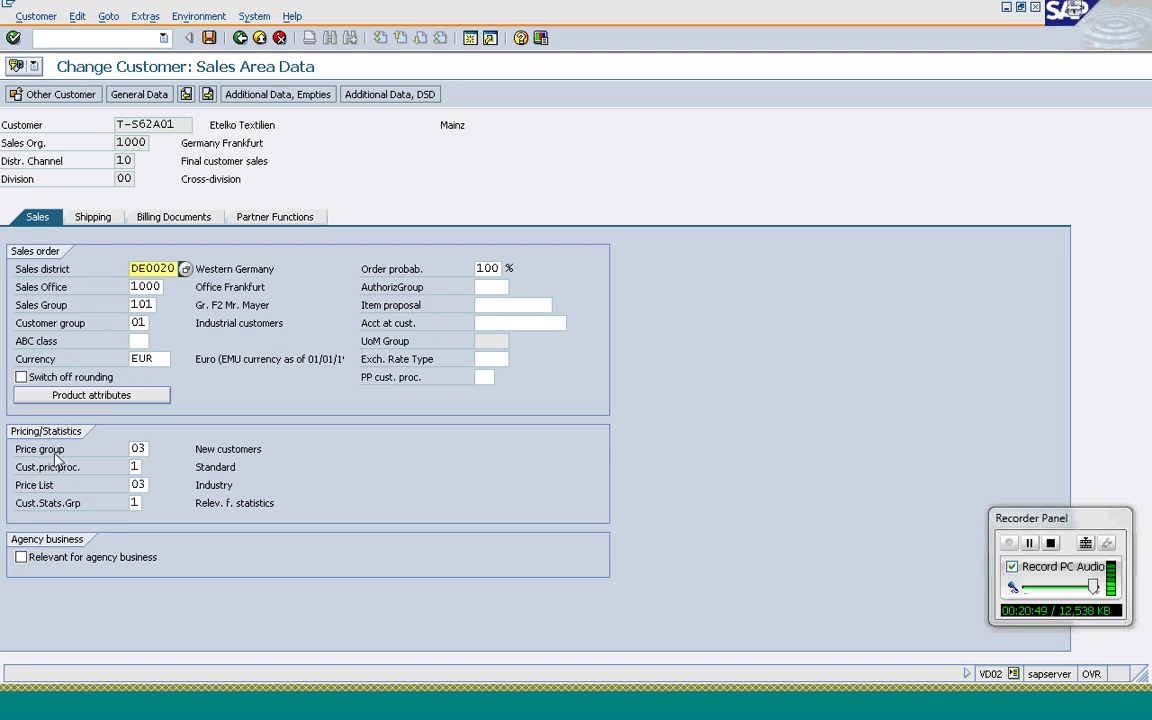
pyautogui.click(139, 450)
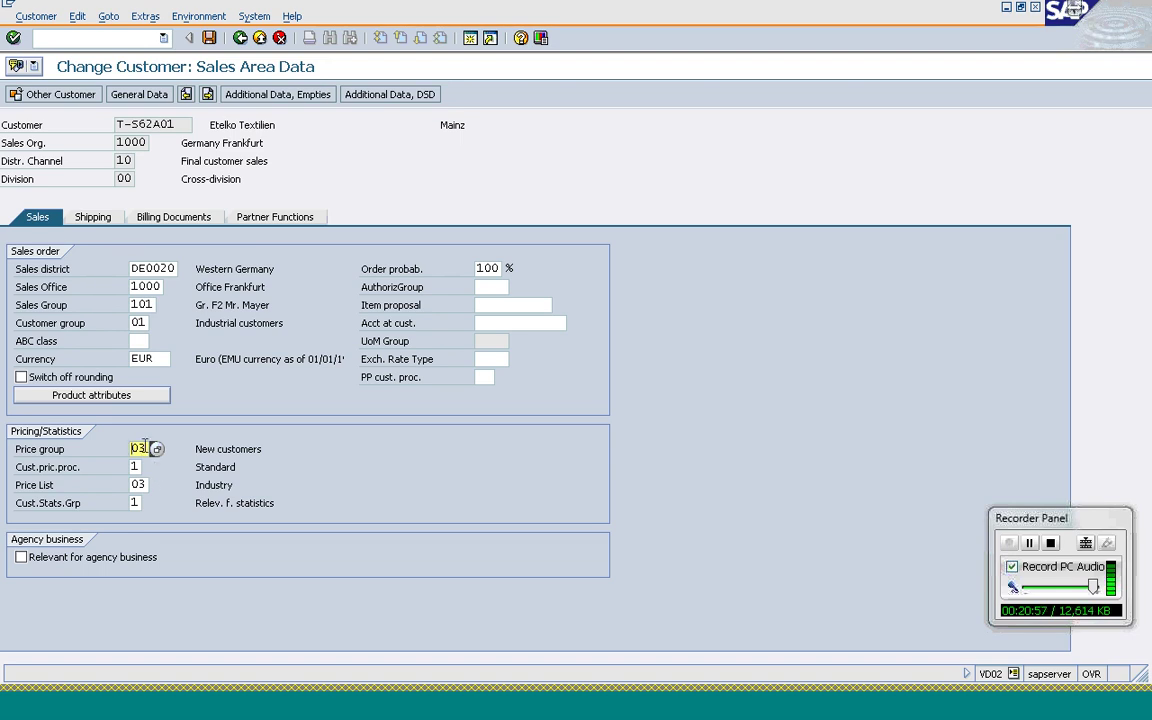
# - Request the second Etelko Textilien customer in the same sales area, choosing to save the current customer's data first
pyautogui.click(86, 97)
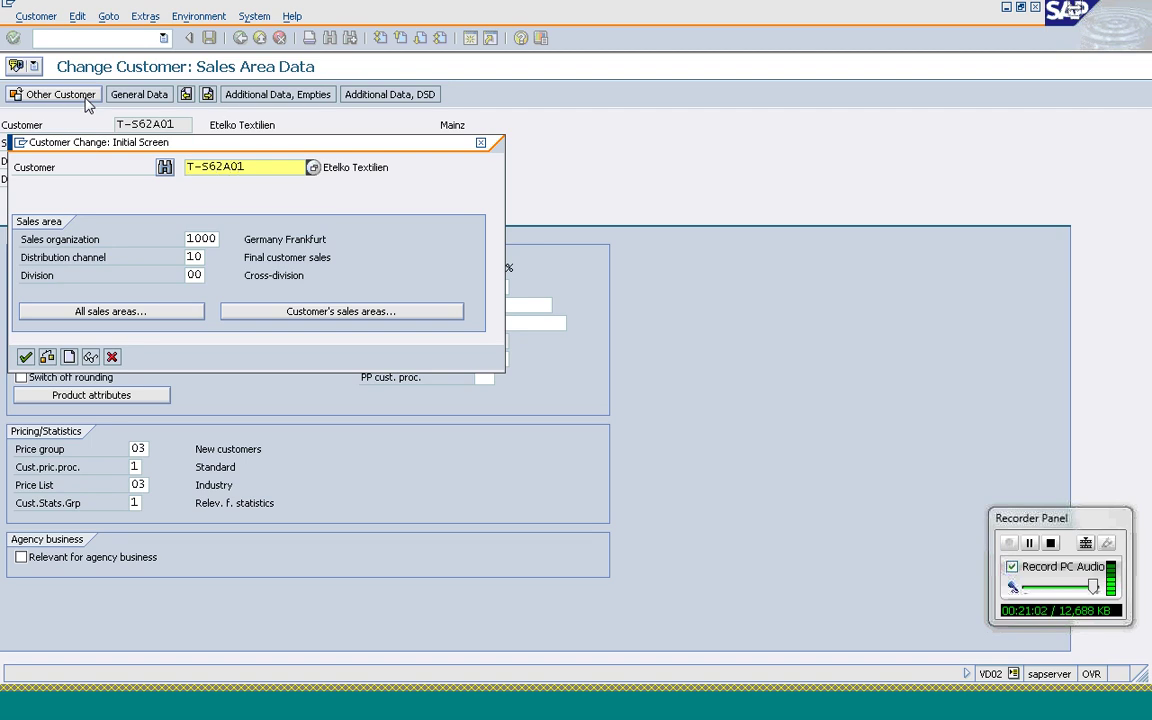
pyautogui.write('T-S62A02')
pyautogui.press('Return')
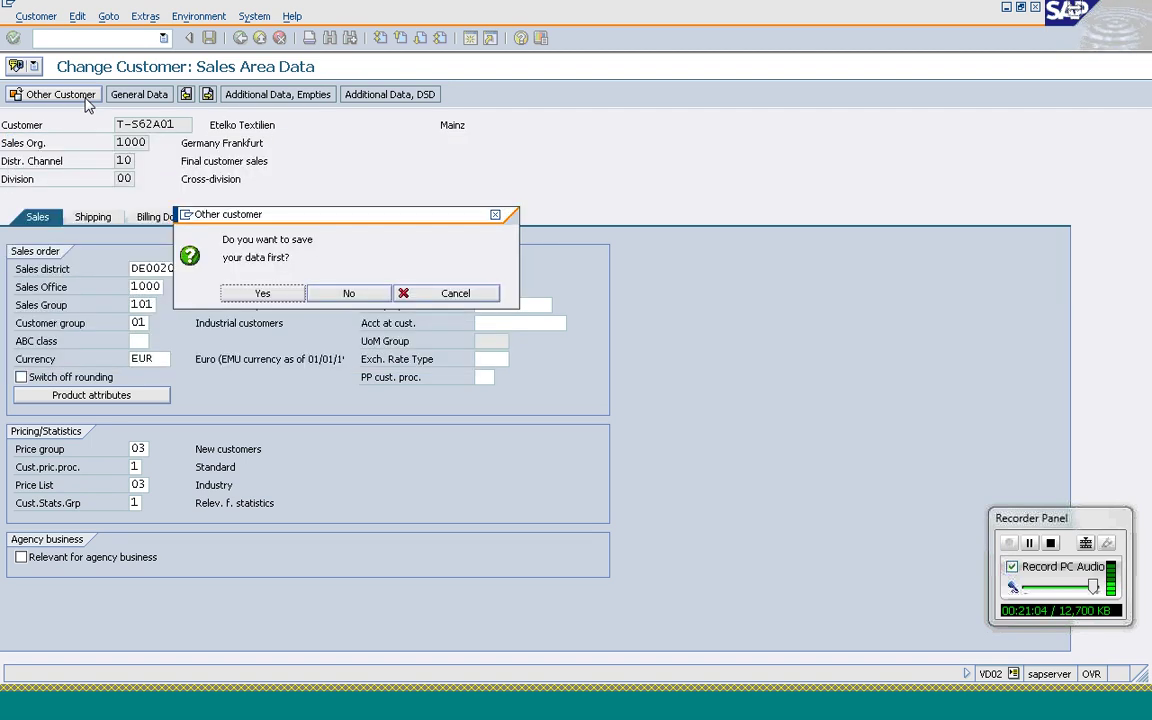
pyautogui.click(262, 294)
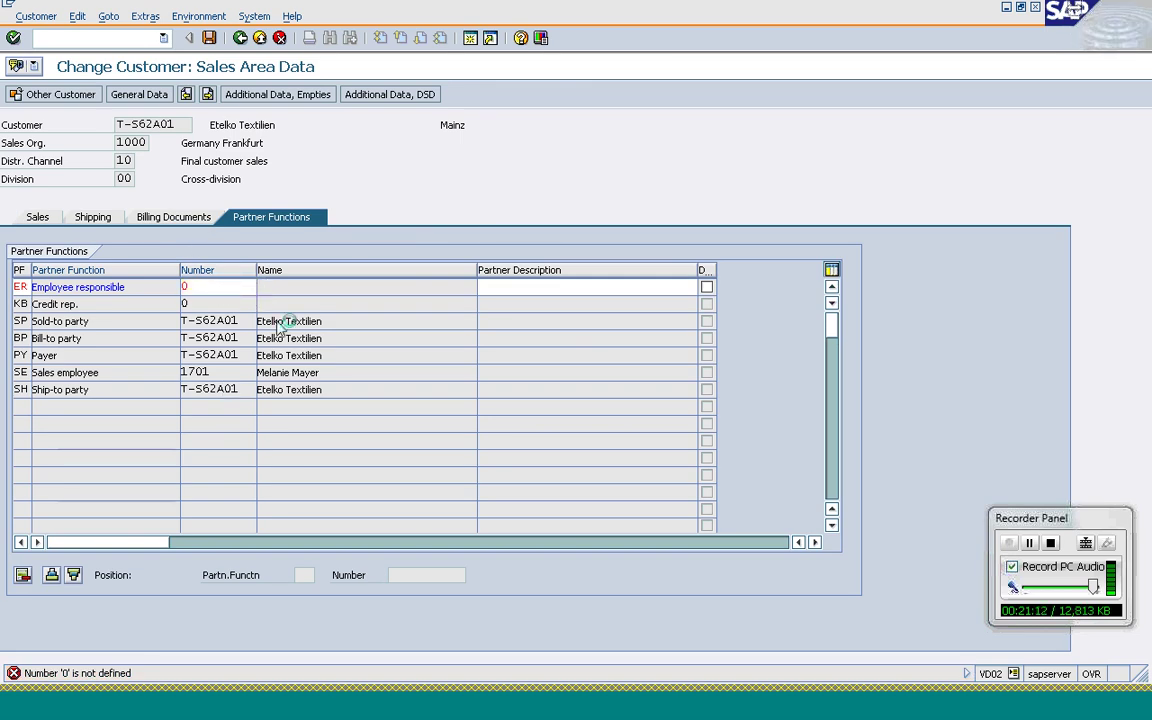
# - Assign a person from the personnel value list, searched without restrictions, as the customer's Employee responsible
pyautogui.click(252, 290)
pyautogui.press('F4')
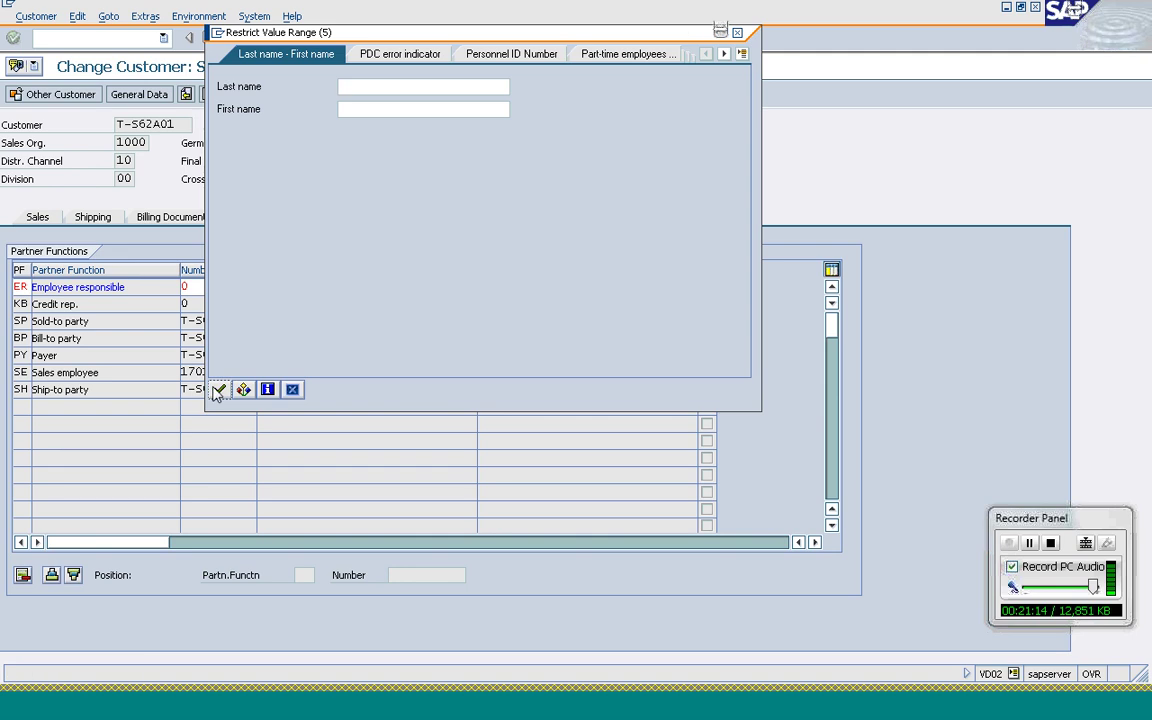
pyautogui.click(219, 389)
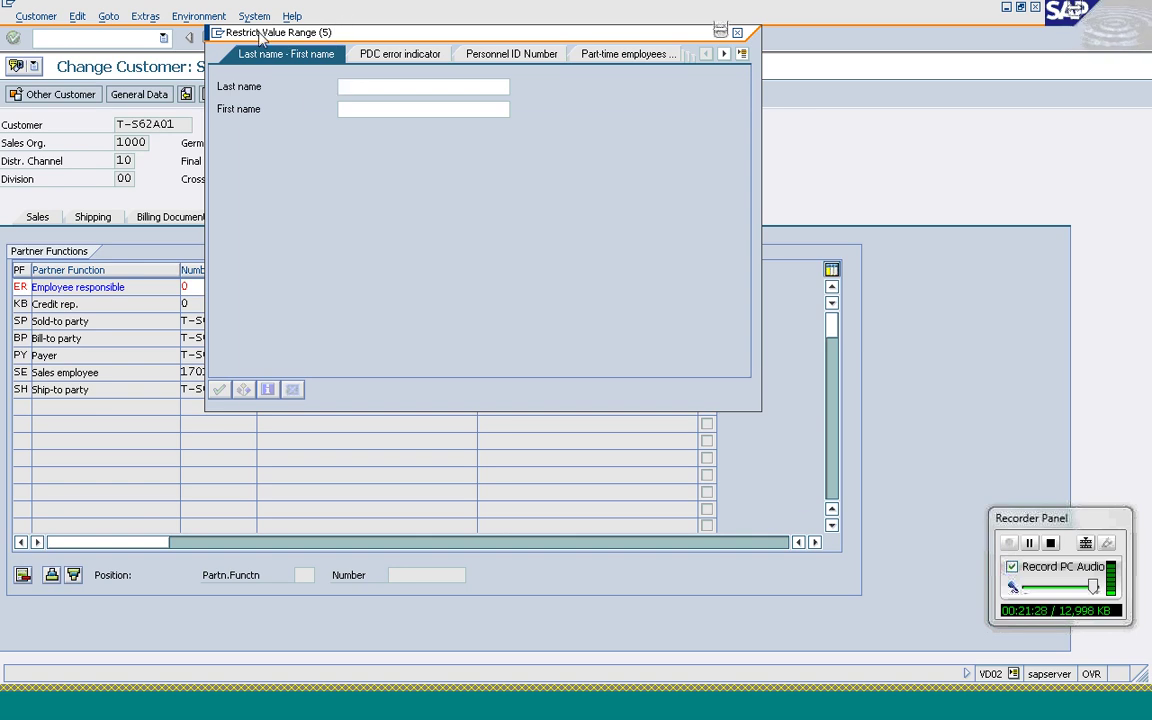
pyautogui.moveTo(262, 35); pyautogui.dragTo(325, 155)
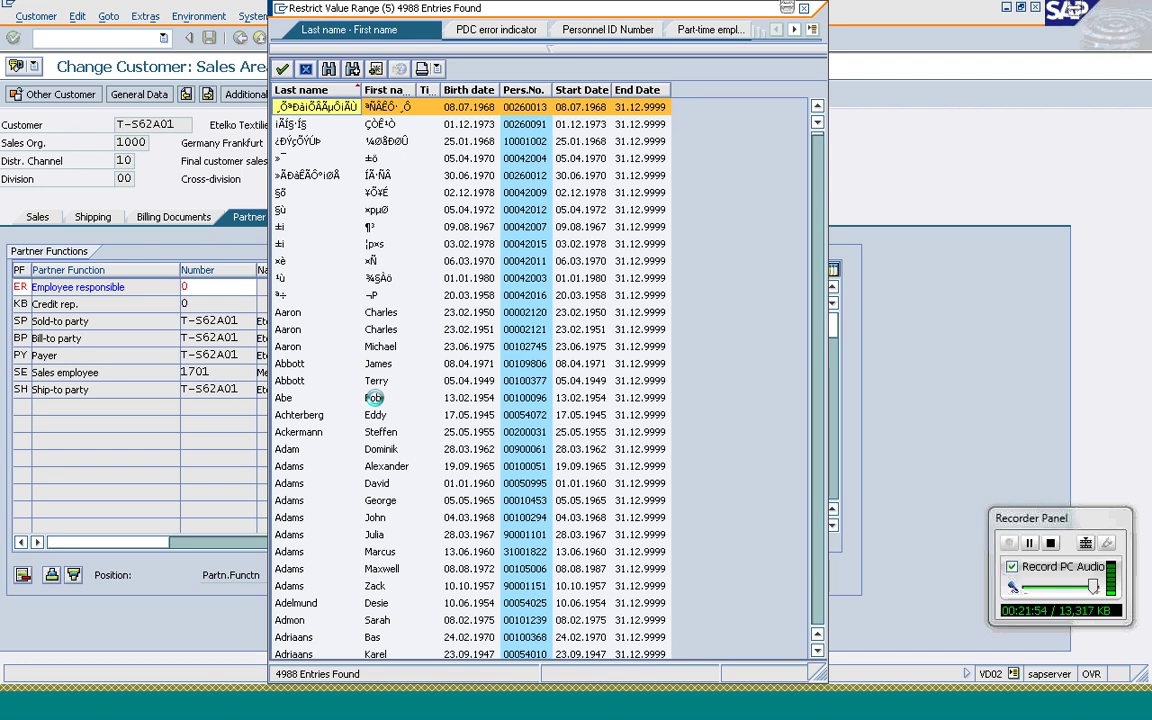
pyautogui.doubleClick(540, 405)
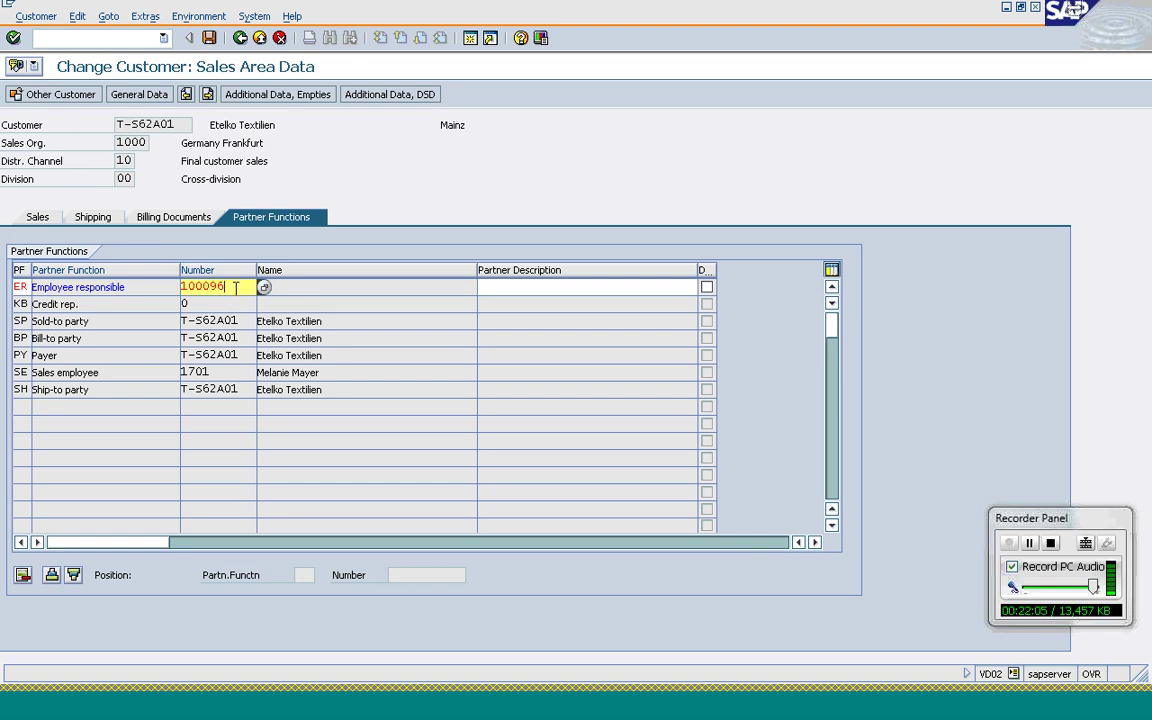
pyautogui.press('Return')
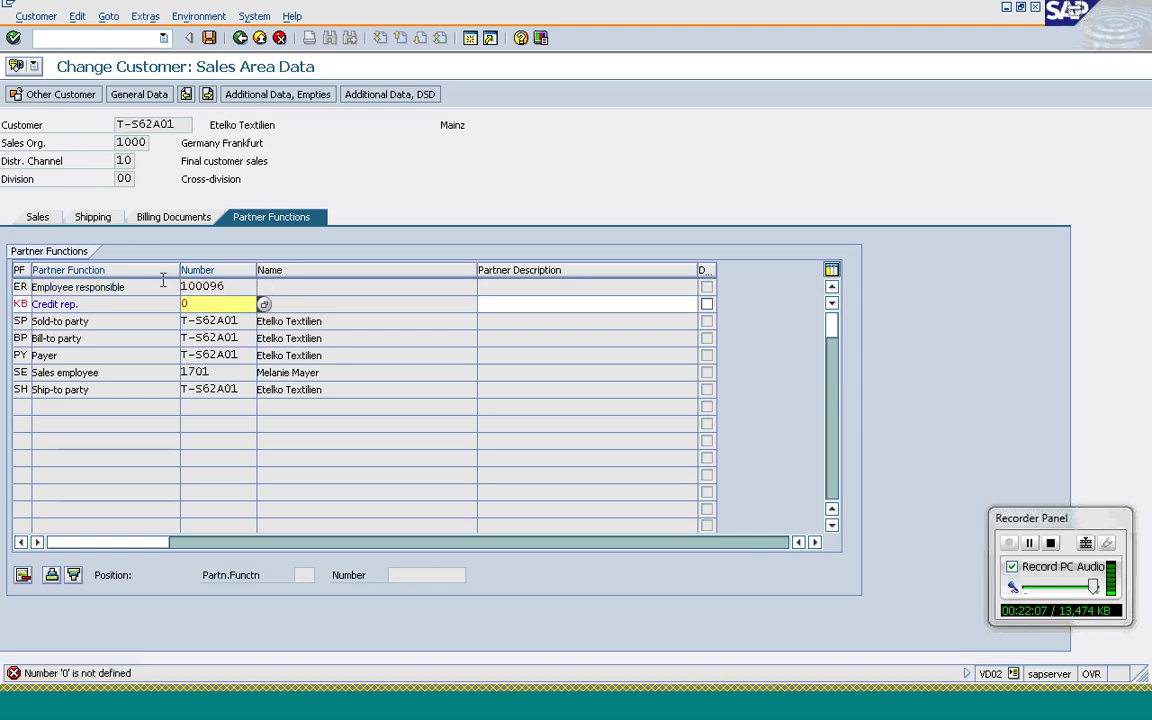
# - Enter the same personnel number for the Credit rep. partner function
pyautogui.write('100096')
pyautogui.press('Return')
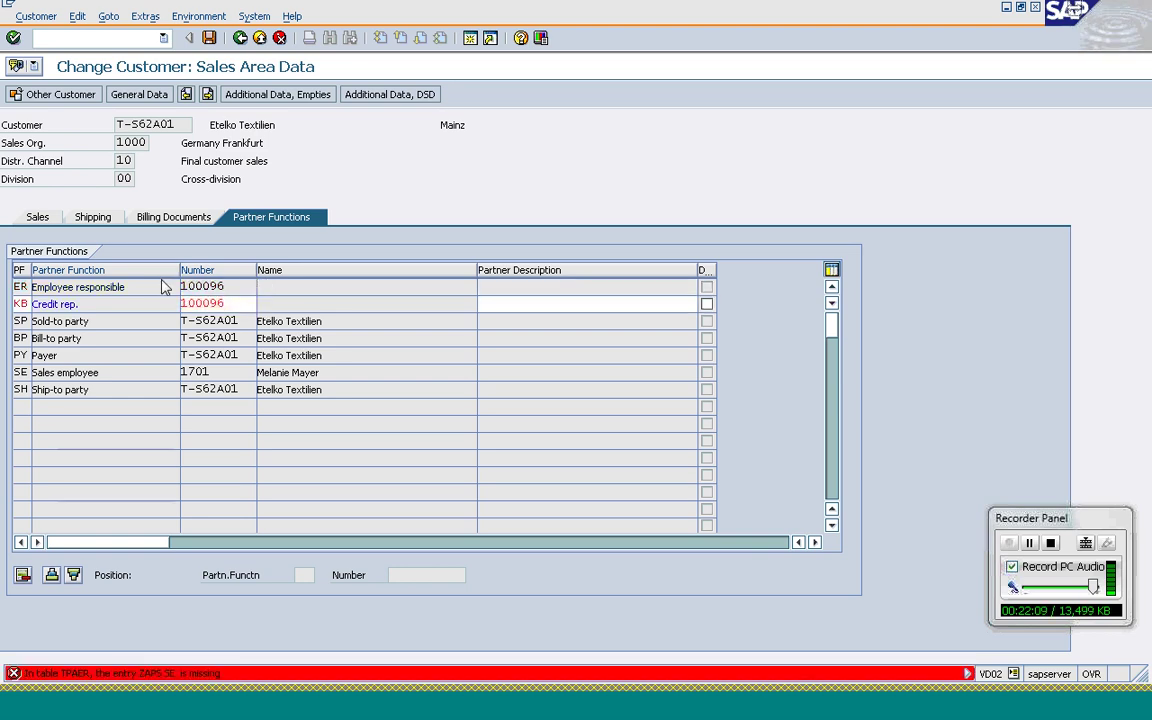
pyautogui.press('Tab')
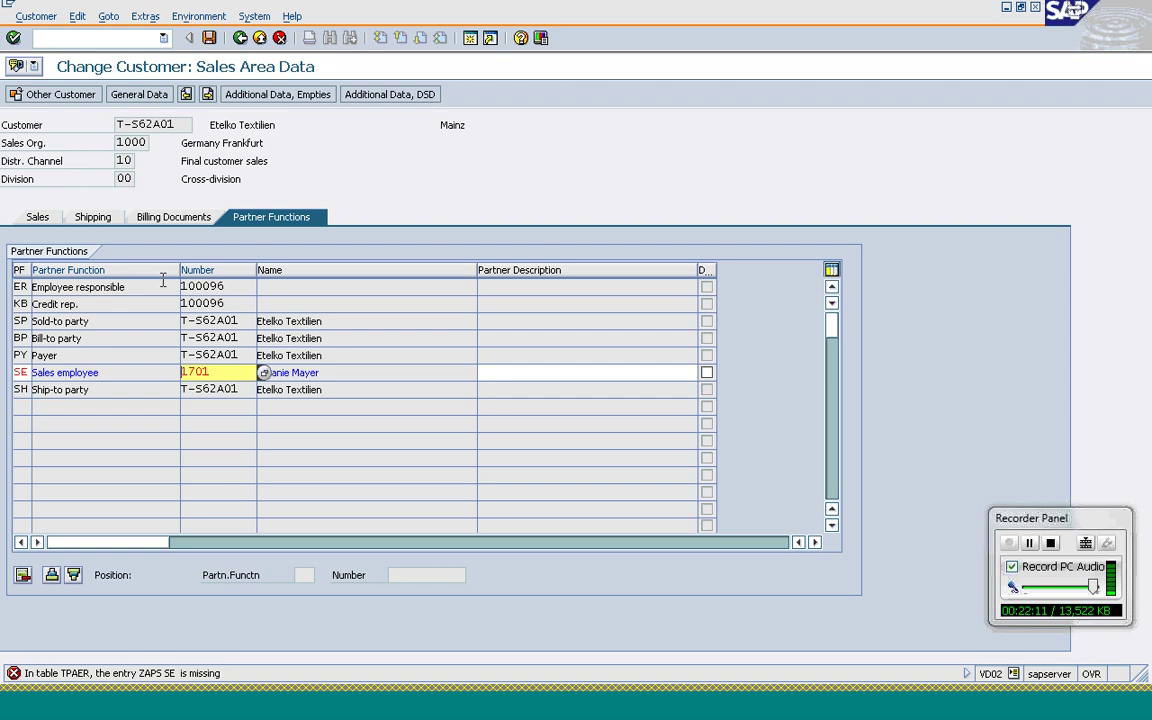
# - Remove the Sales employee row from the partner functions and save the customer
pyautogui.click(23, 372)
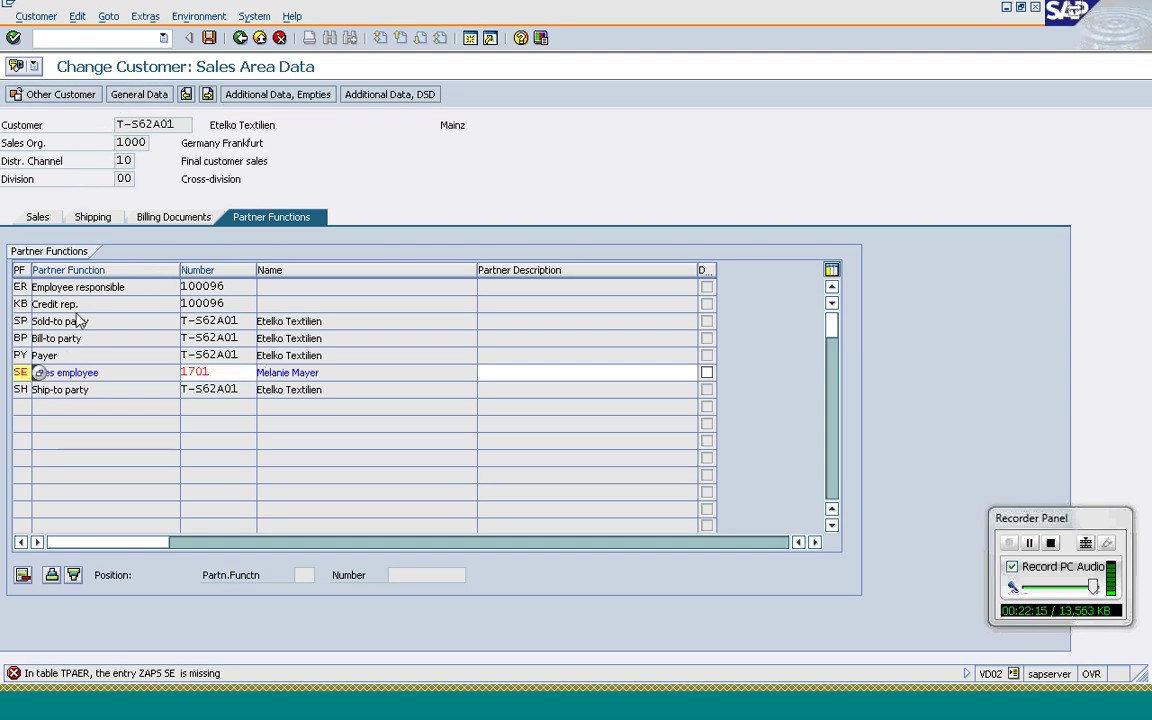
pyautogui.click(22, 575)
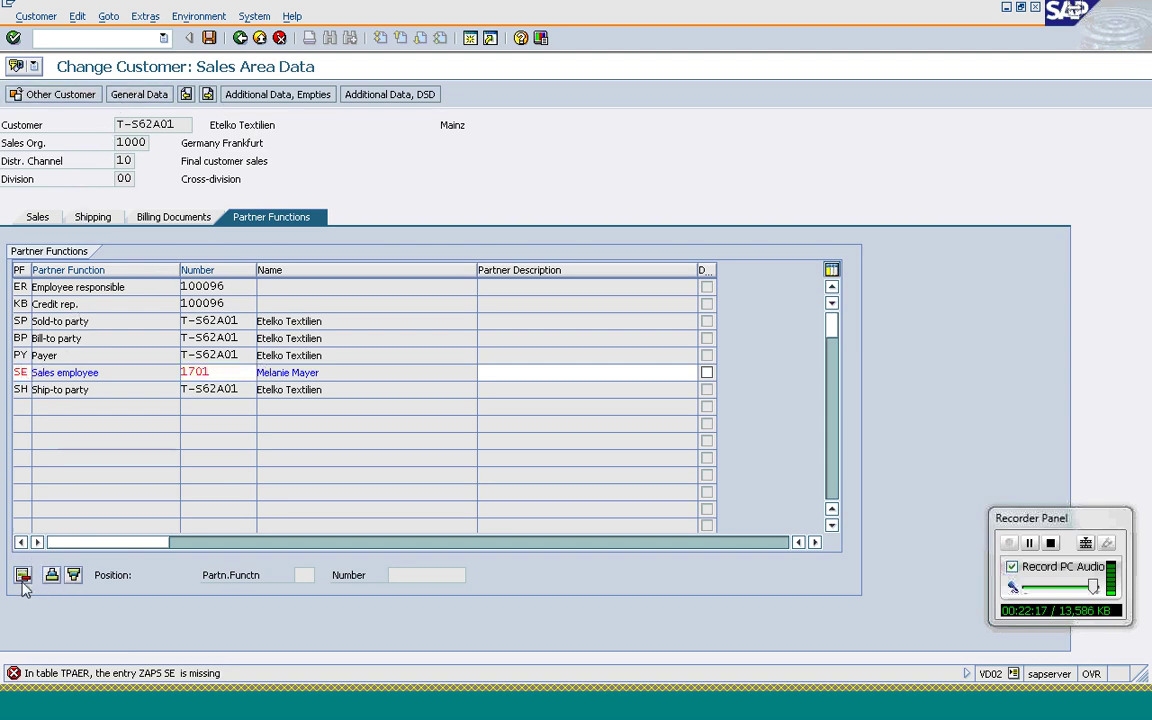
pyautogui.click(22, 575)
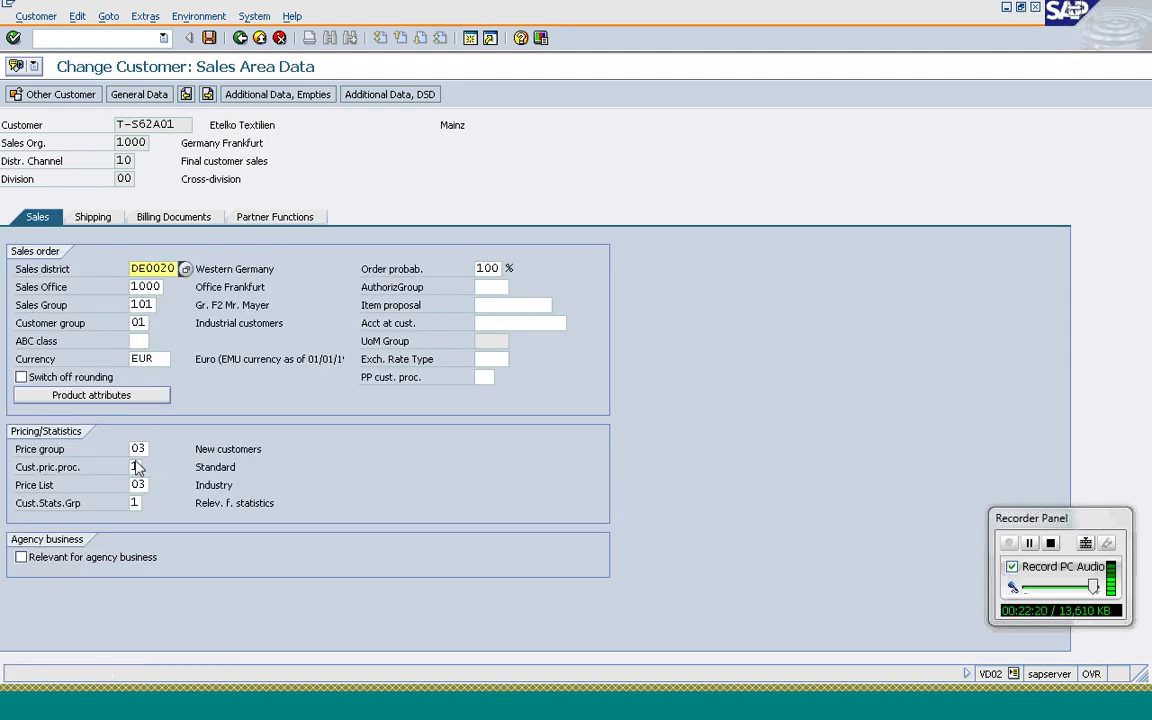
pyautogui.click(178, 124)
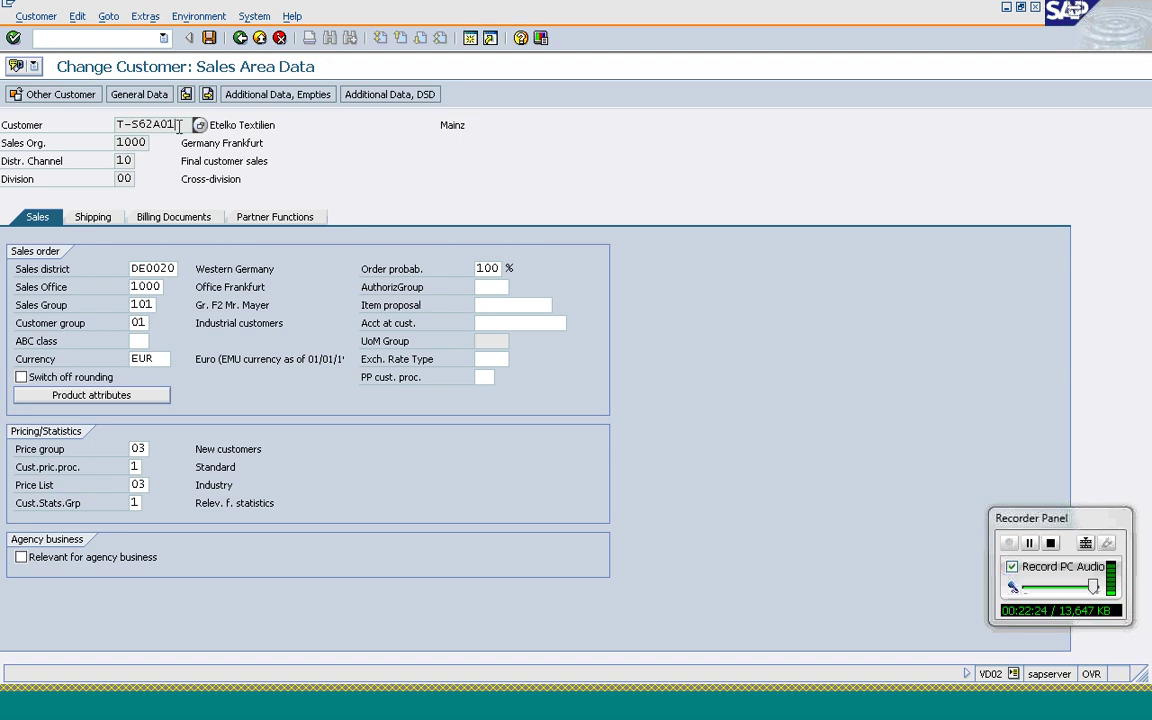
pyautogui.click(209, 39)
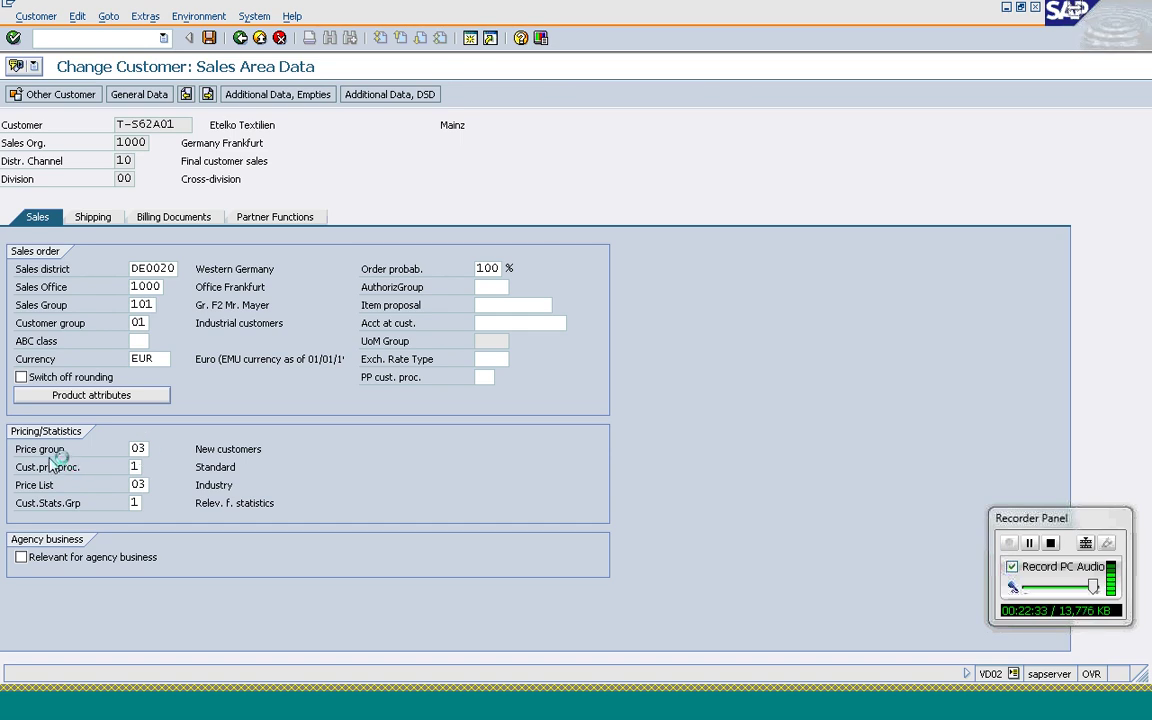
# - Set the second customer's price group to 01 Bulk buyer, save the change and leave customer maintenance
pyautogui.click(138, 449)
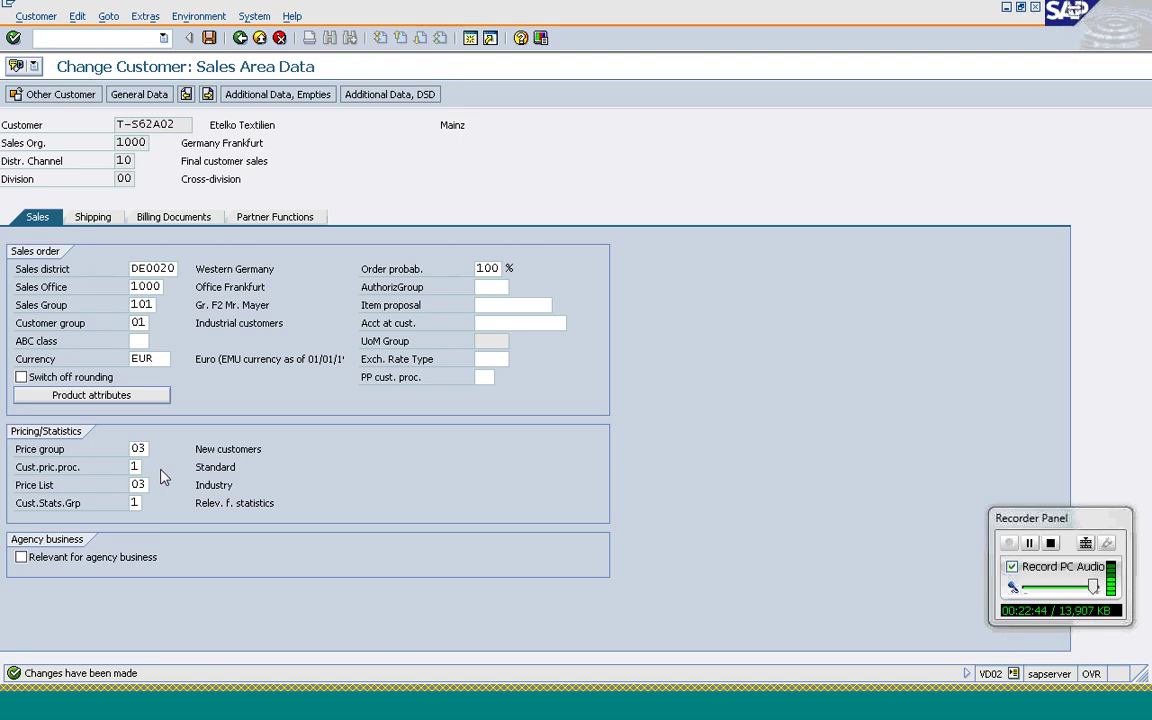
pyautogui.press('F4')
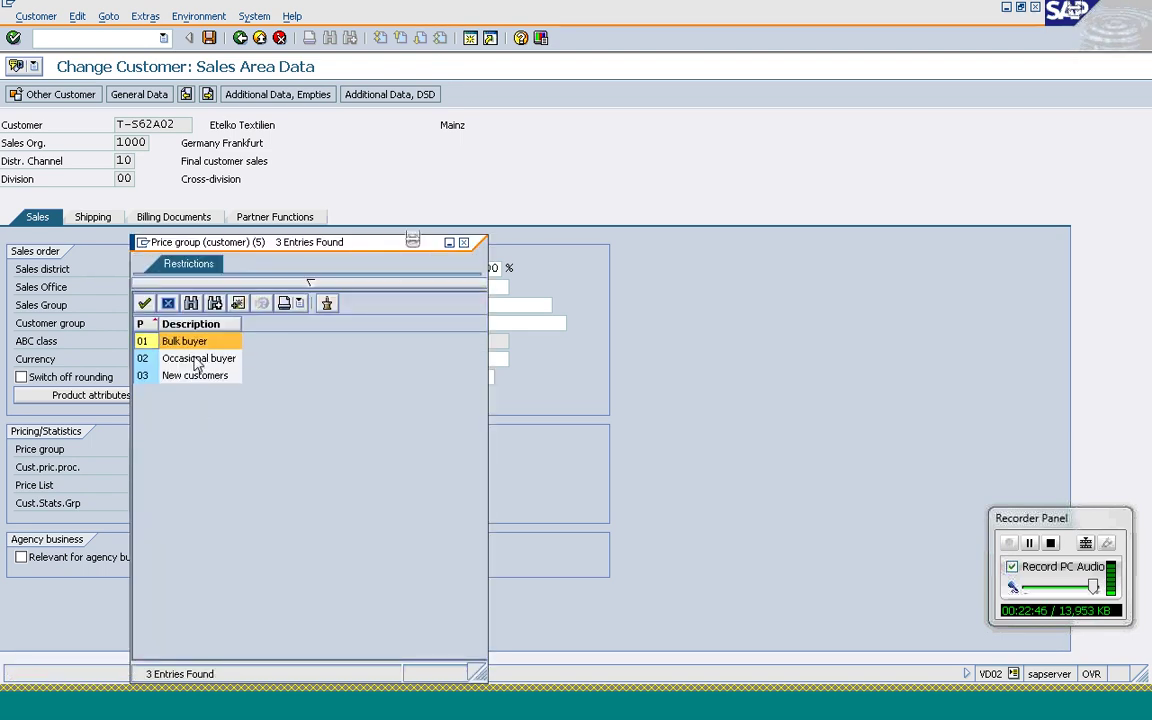
pyautogui.click(185, 343)
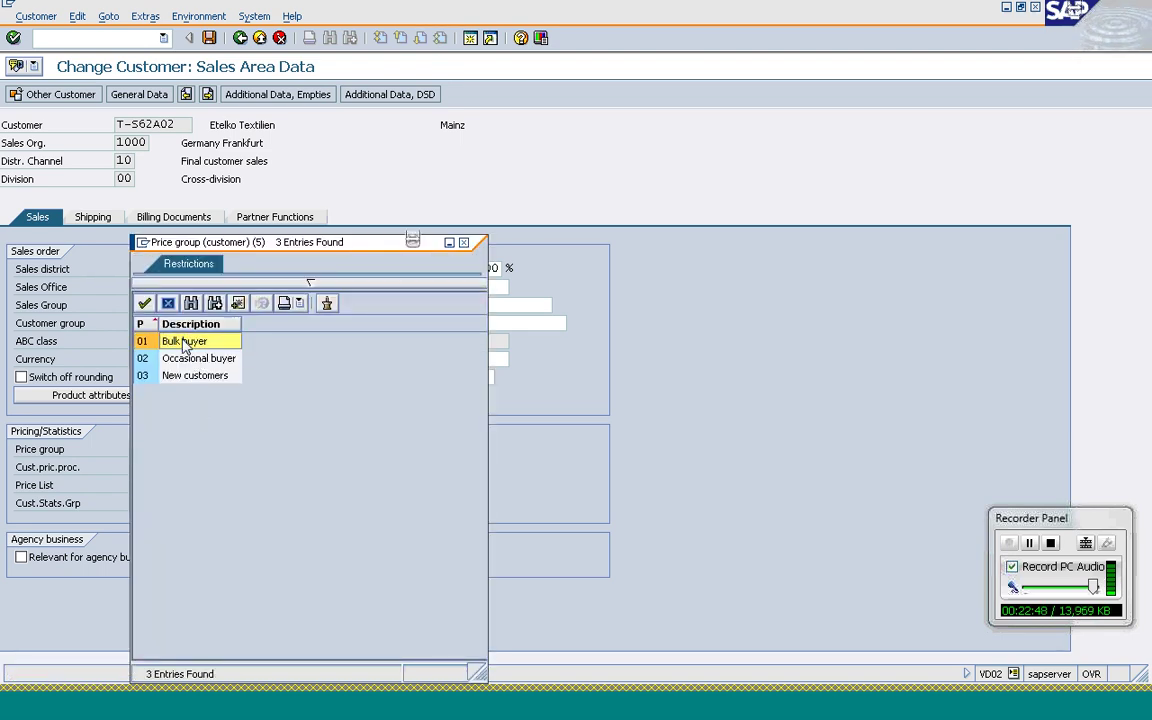
pyautogui.click(184, 343)
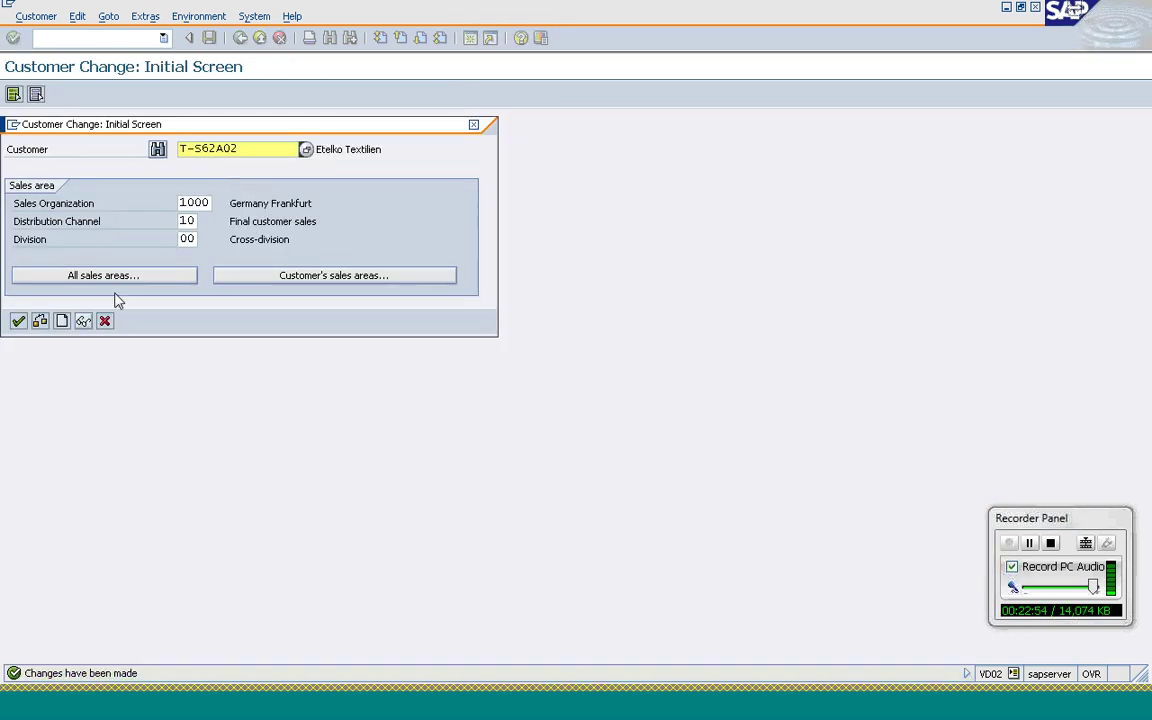
pyautogui.click(104, 320)
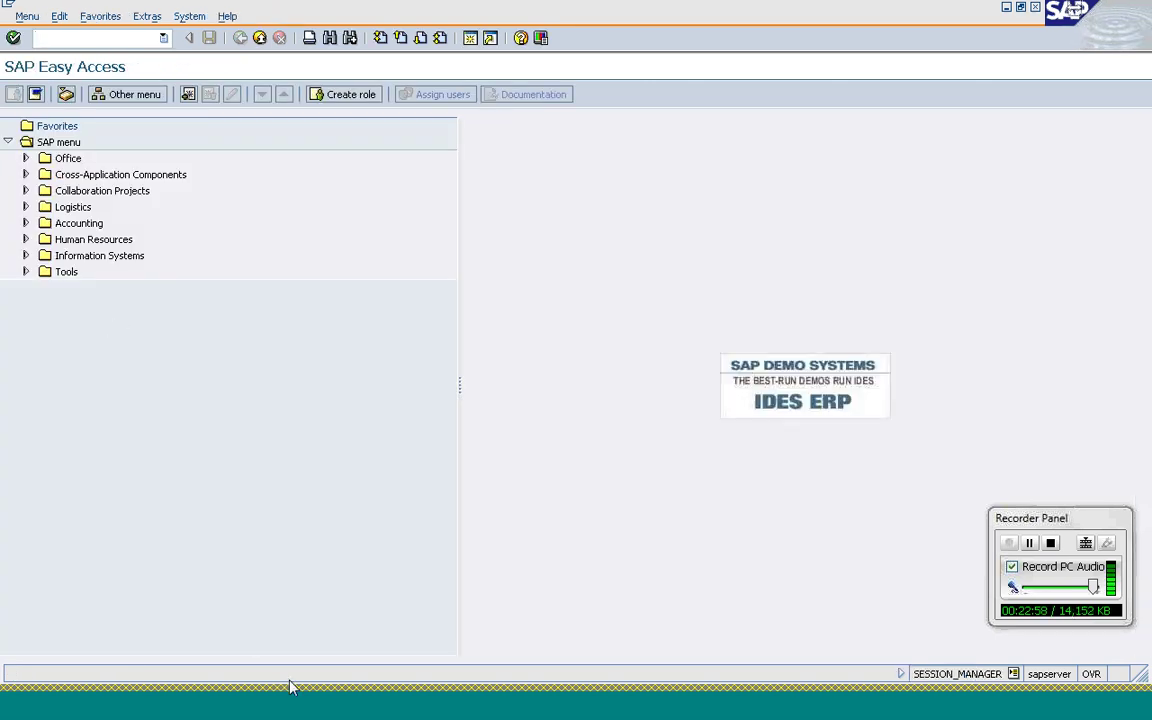
# - In the Customizing guide, open Define Condition Tables under Sales and Distribution, Basic Functions, Pricing, Pricing Control
pyautogui.moveTo(293, 697)
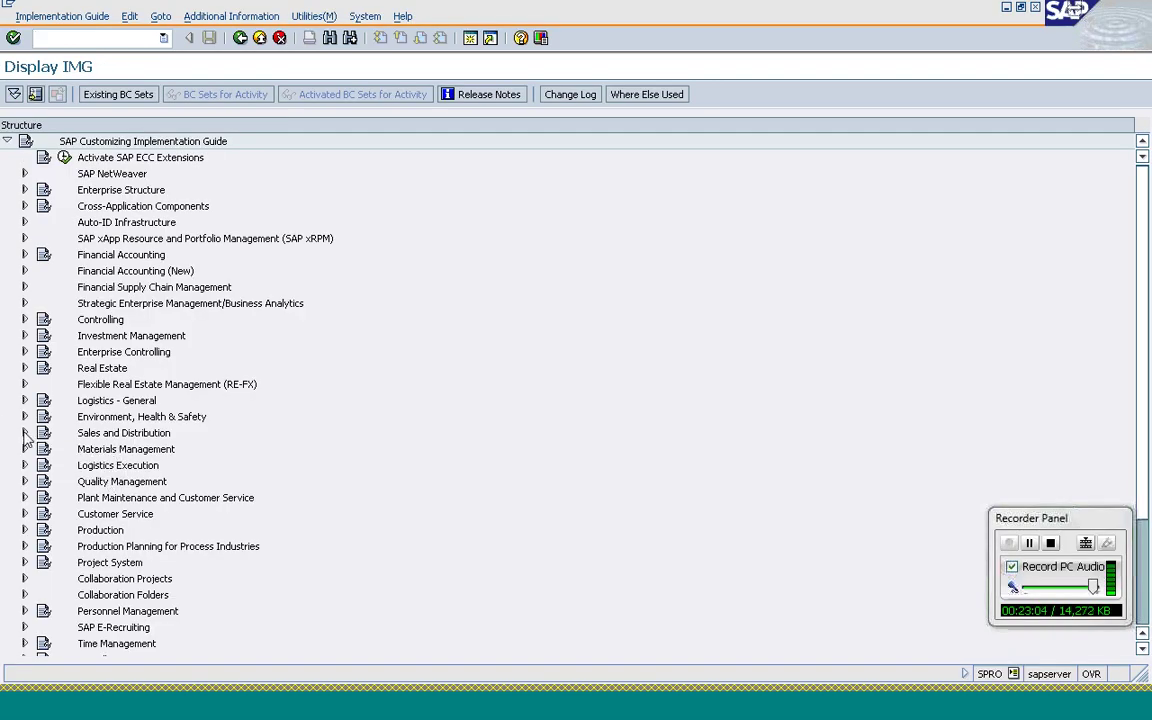
pyautogui.click(24, 433)
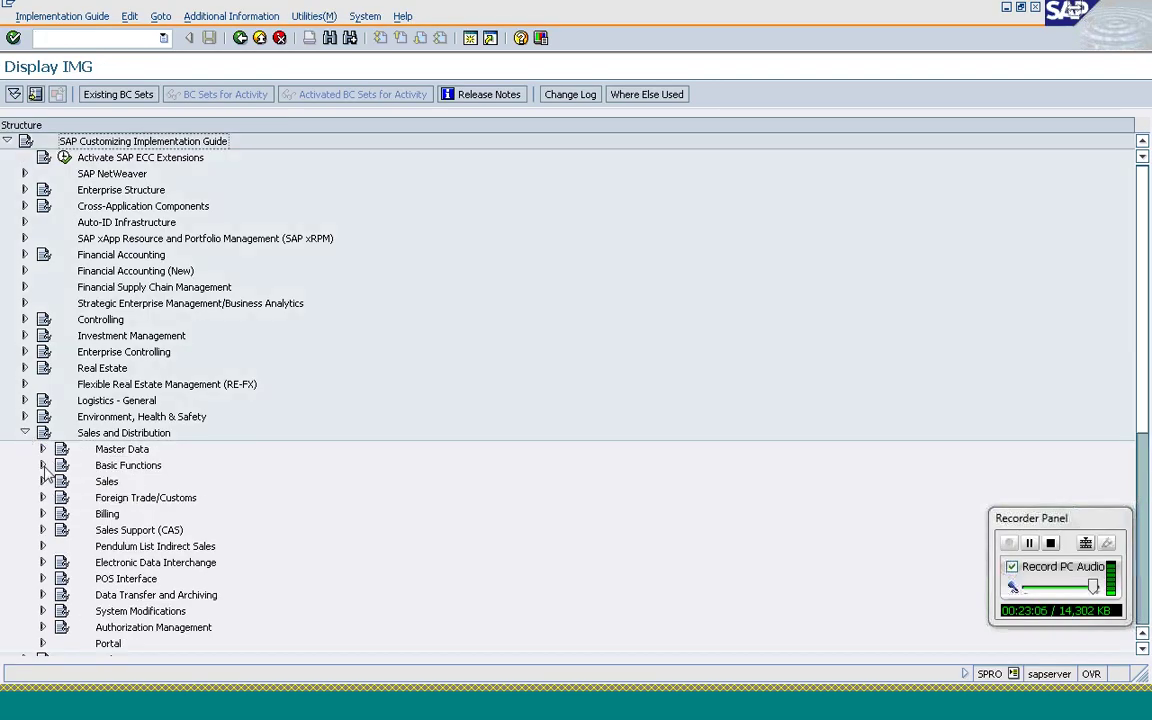
pyautogui.click(43, 465)
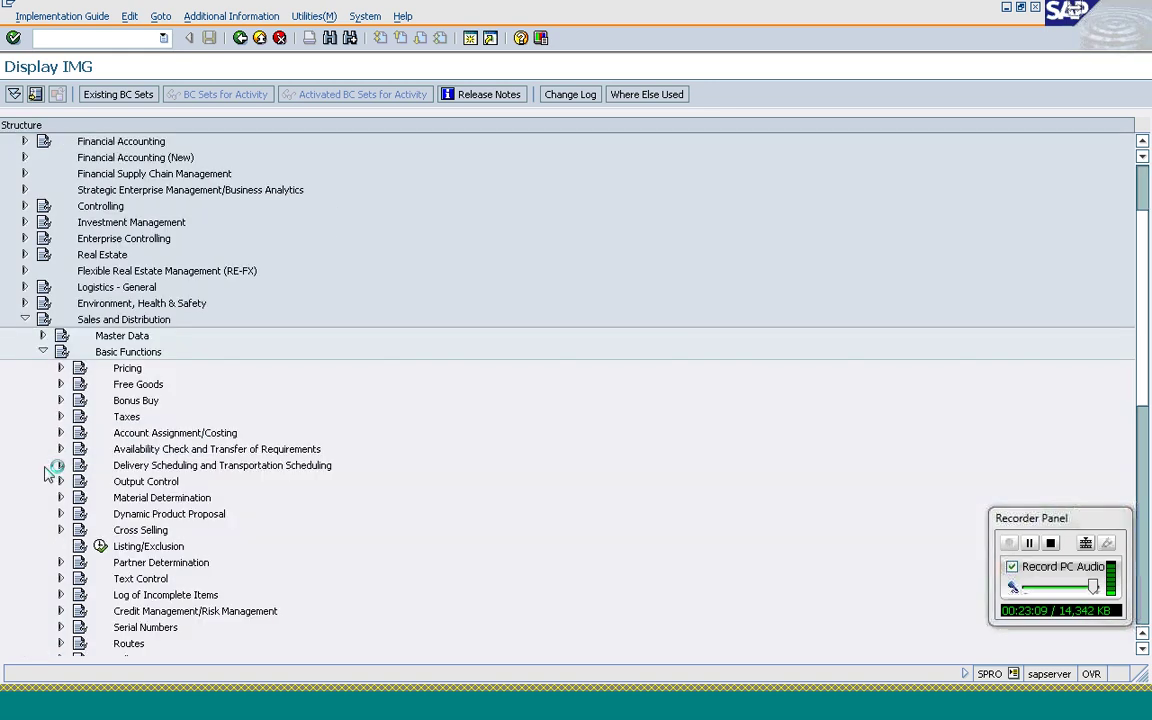
pyautogui.click(60, 368)
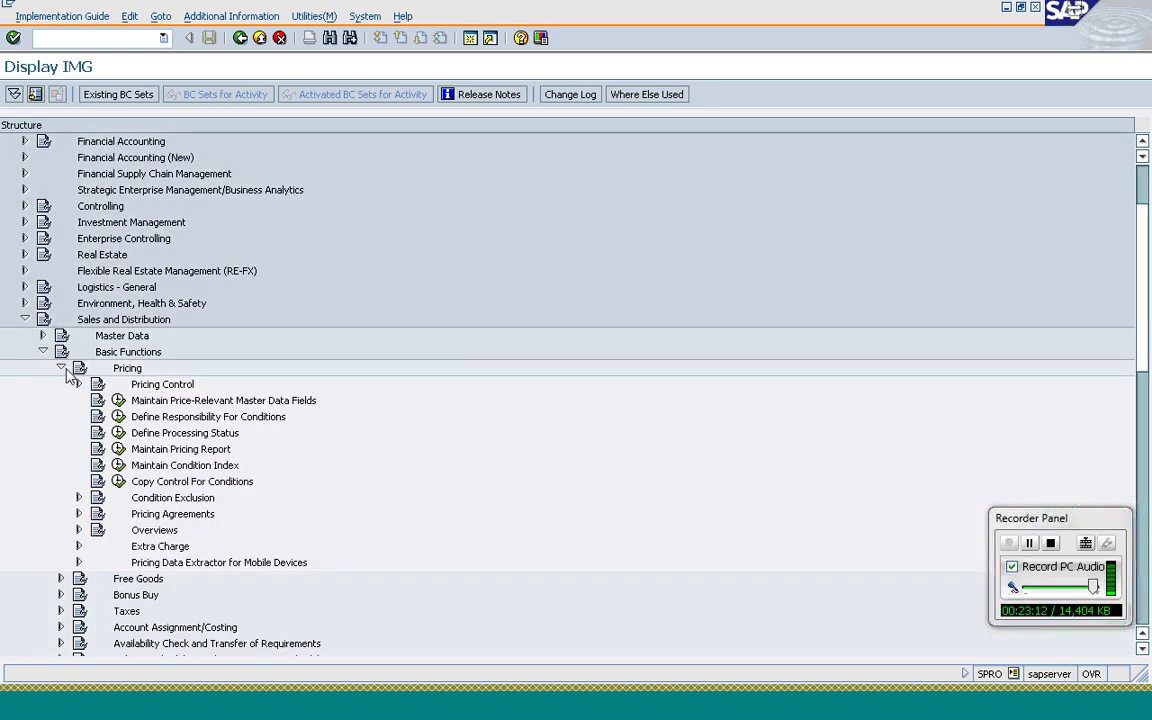
pyautogui.click(79, 384)
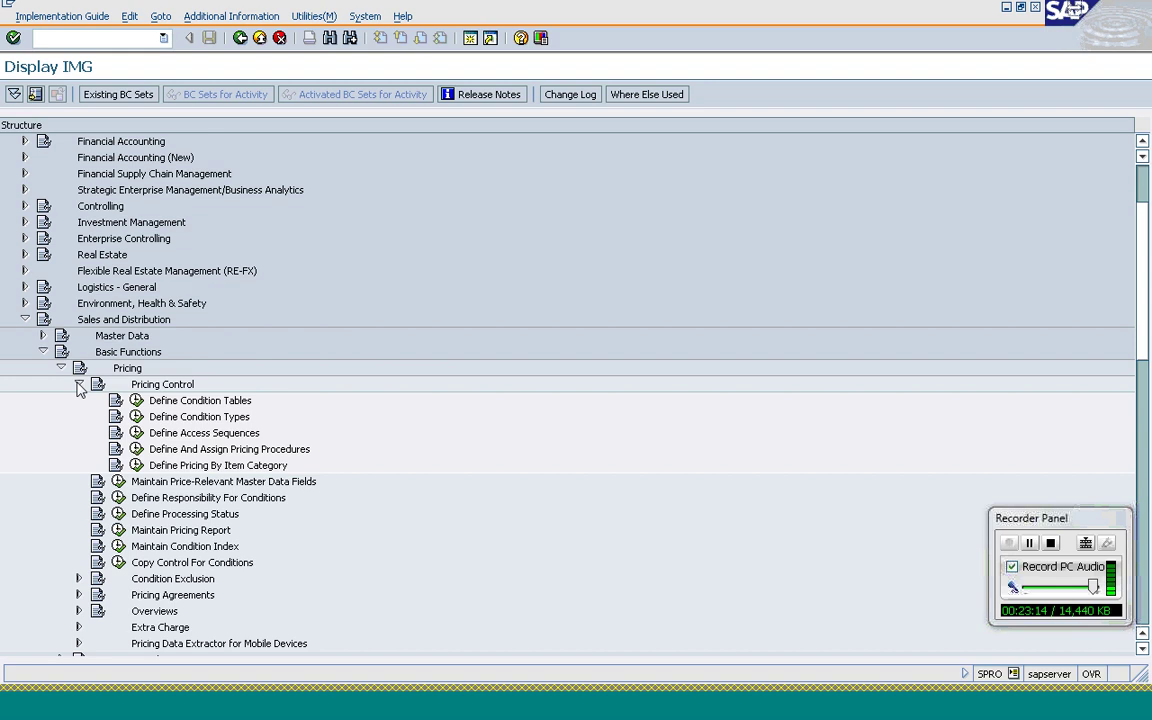
pyautogui.click(137, 405)
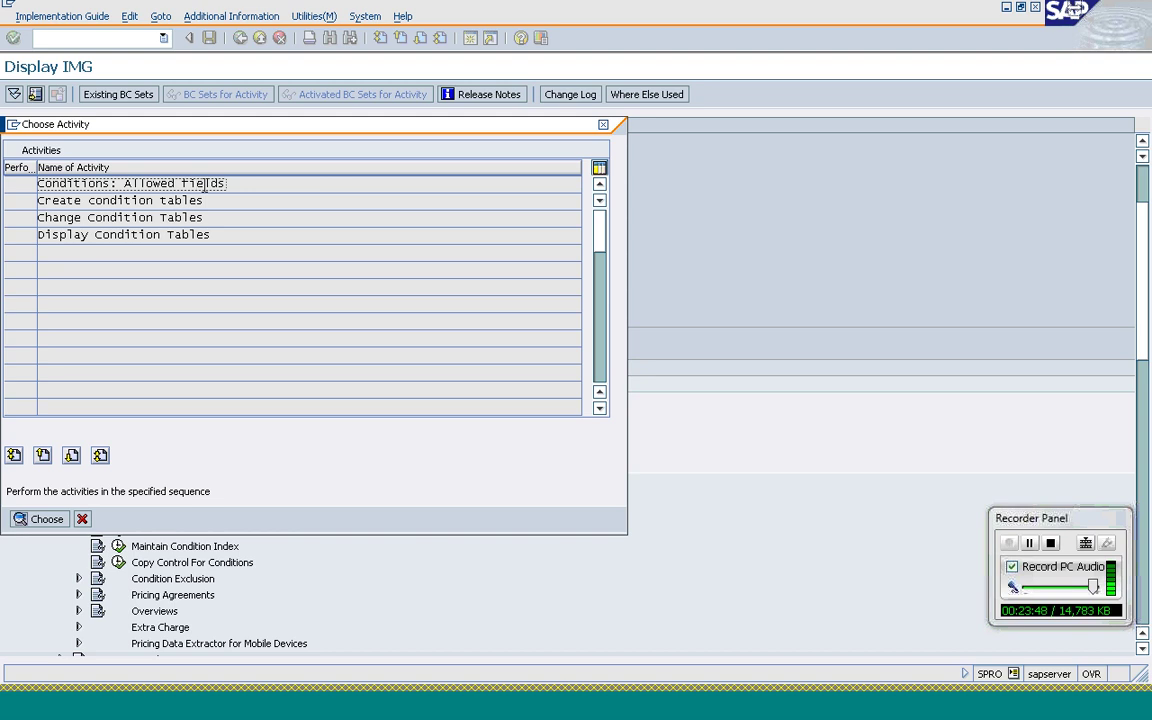
# - Open the Conditions: Allowed fields activity and acknowledge the cross-client notice to view the pricing field catalog
pyautogui.doubleClick(150, 184)
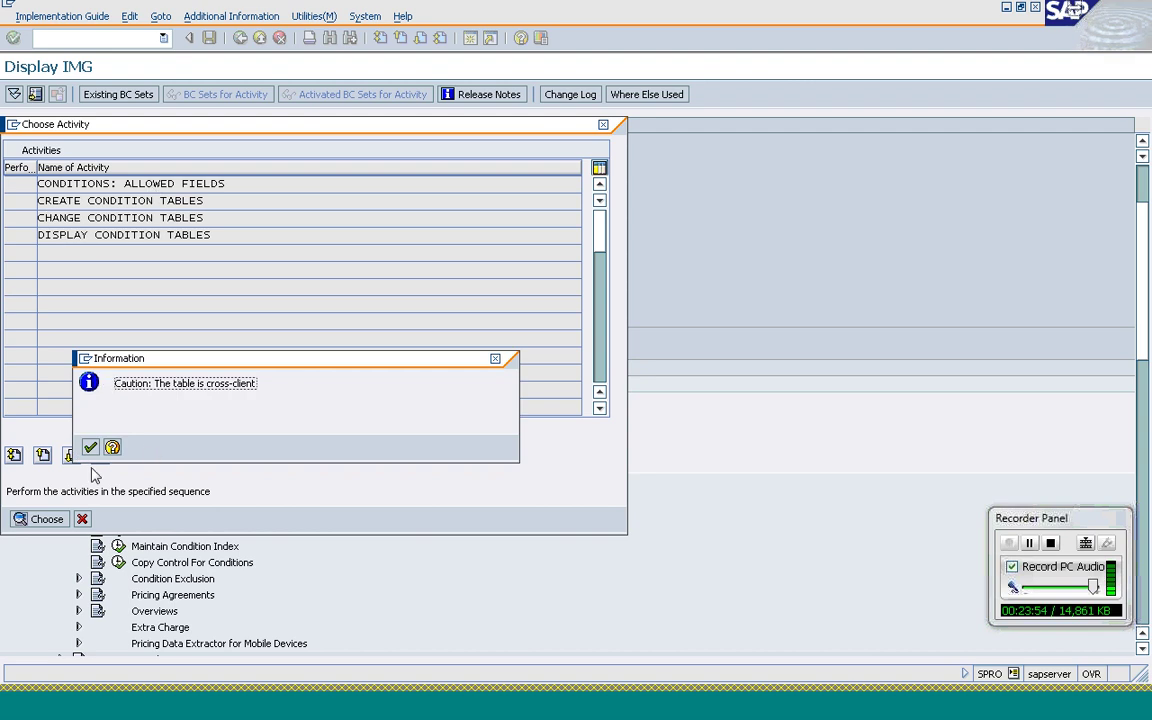
pyautogui.click(90, 449)
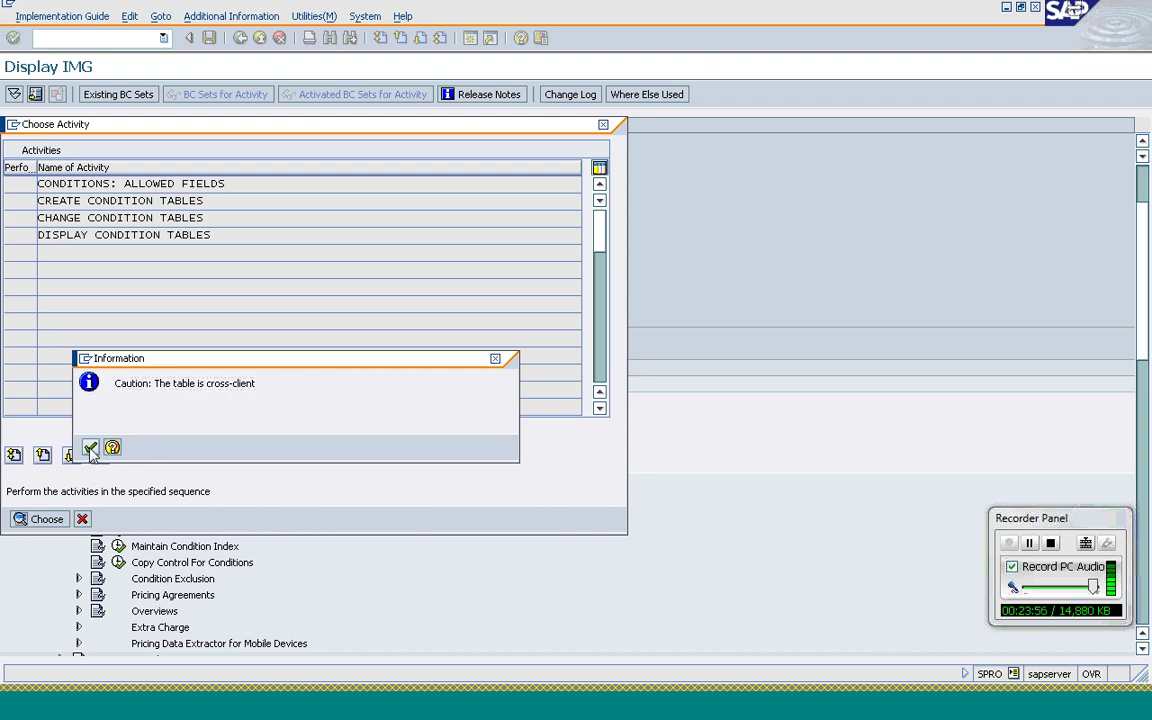
pyautogui.click(90, 449)
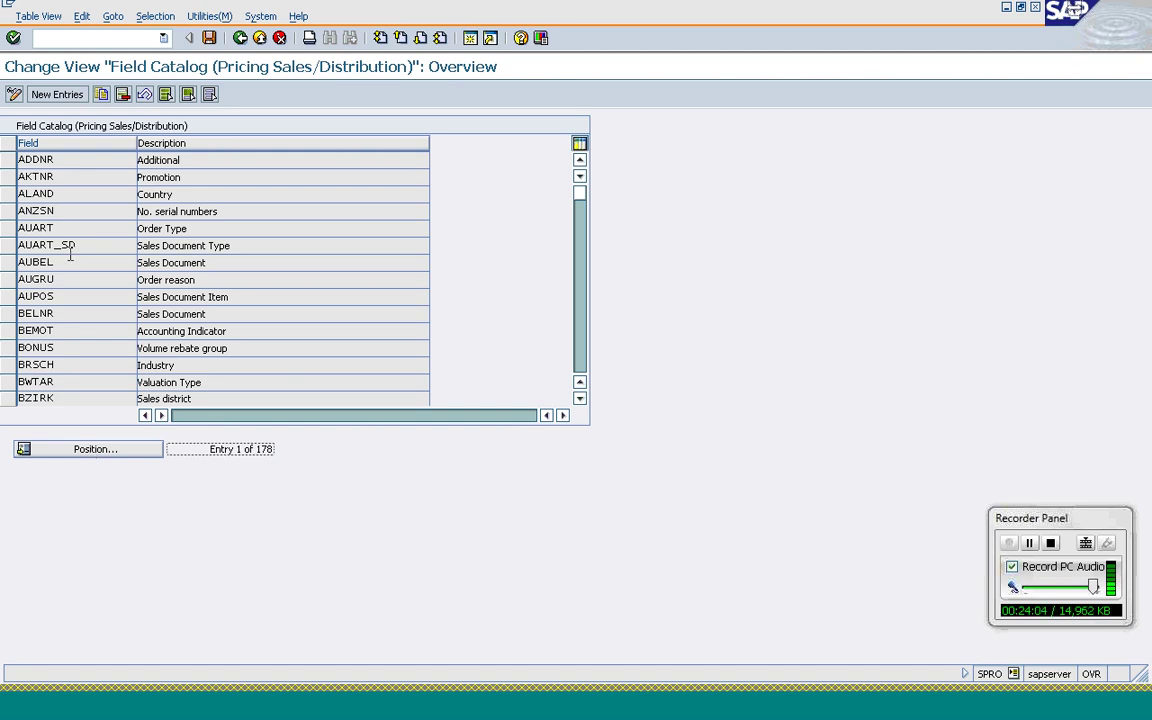
# - Position the pricing field catalog on field KUNNR, examine the customer fields there and return to the activity selection
pyautogui.click(9, 315)
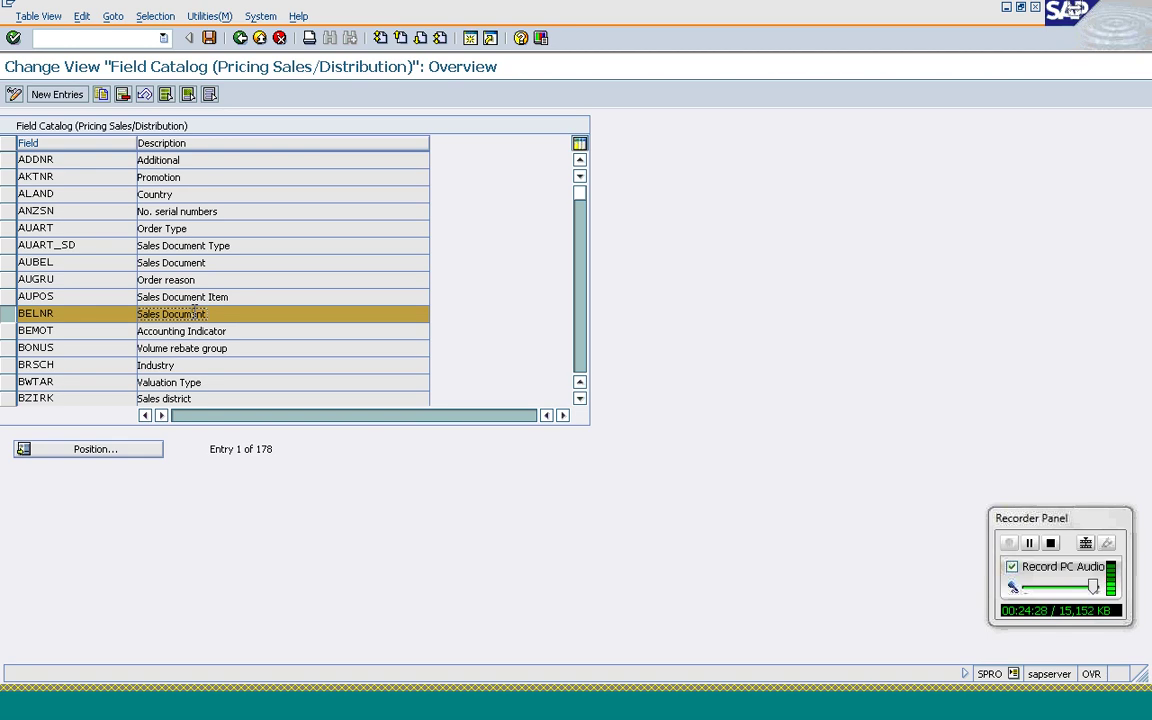
pyautogui.click(12, 316)
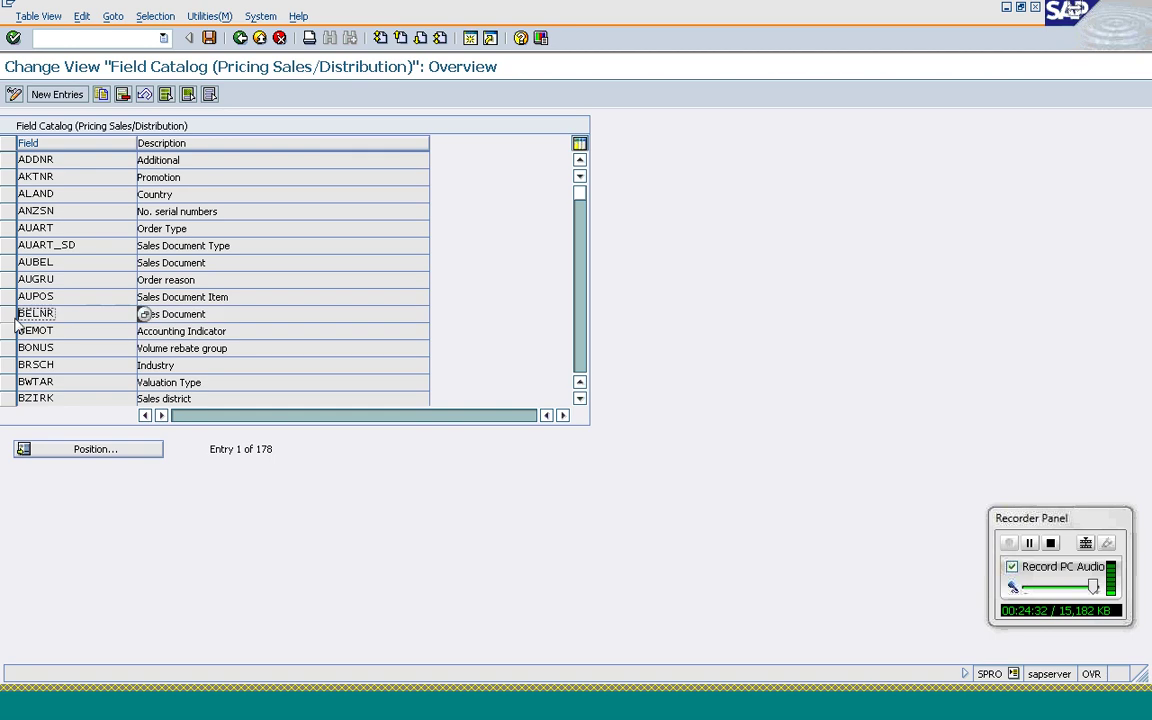
pyautogui.click(97, 452)
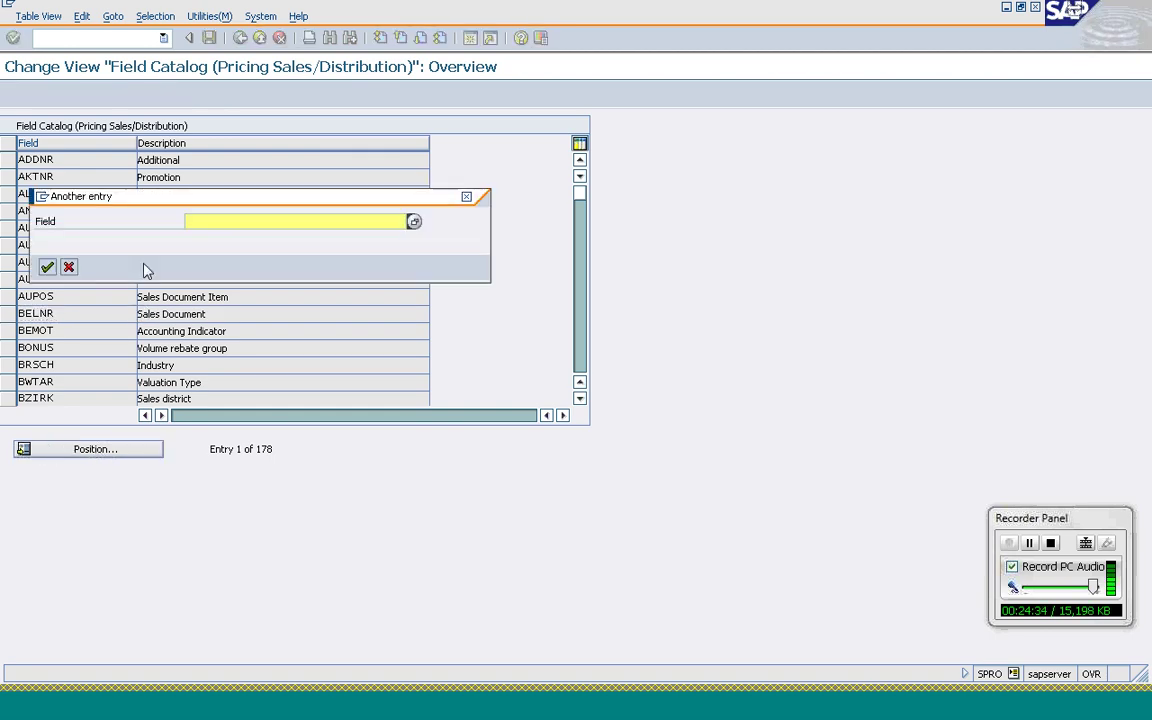
pyautogui.write('KUNNR')
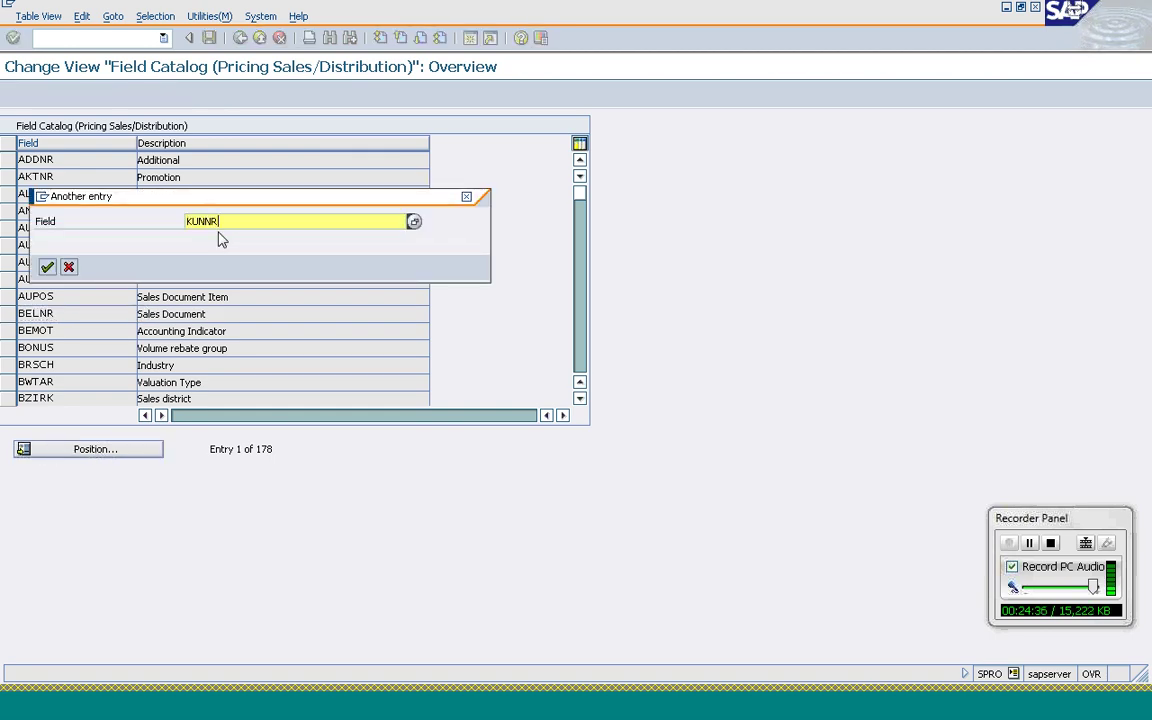
pyautogui.press('Return')
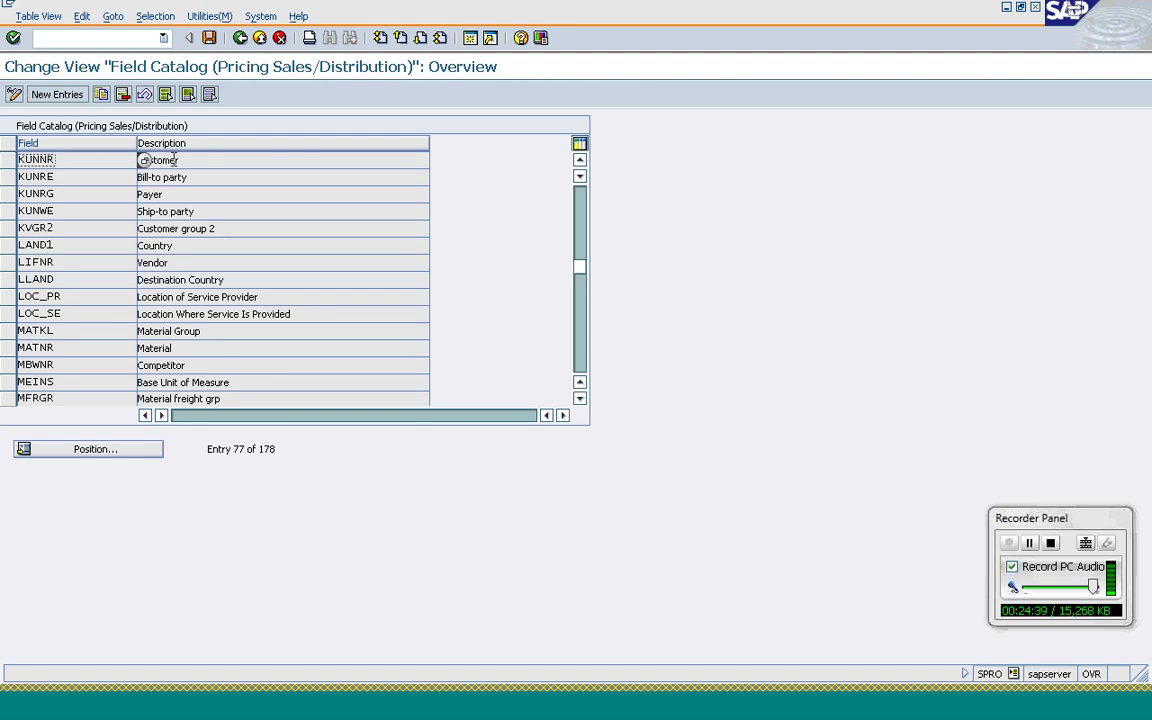
pyautogui.click(146, 160)
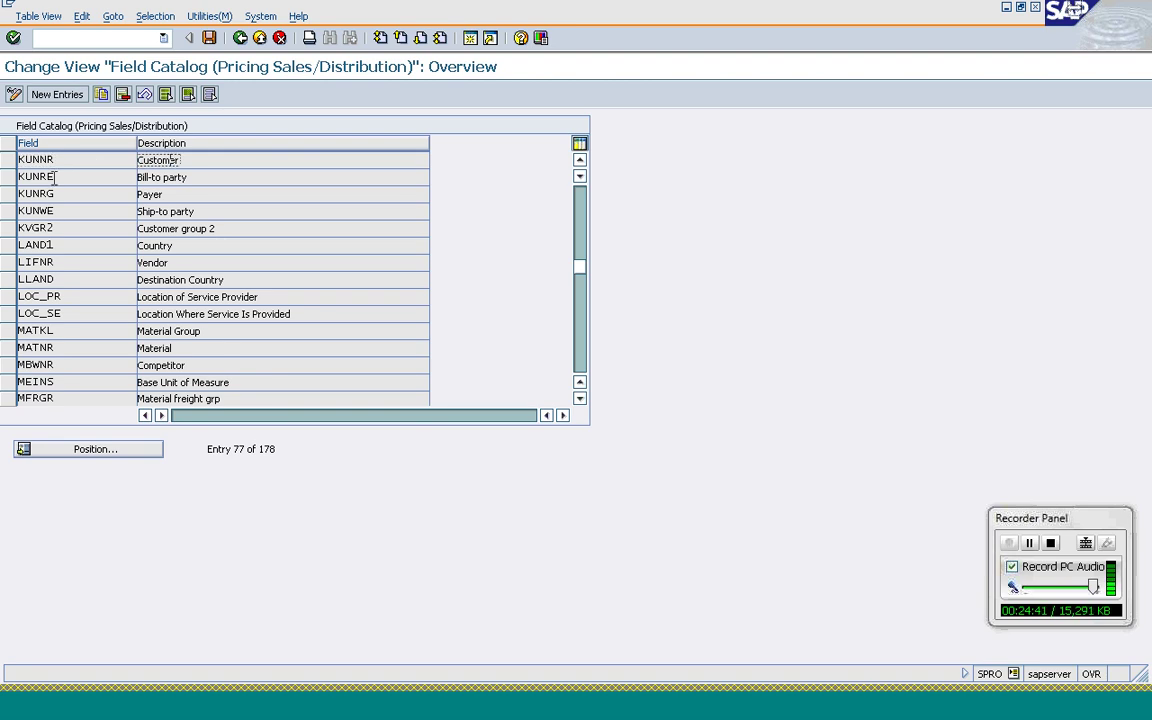
pyautogui.click(55, 177)
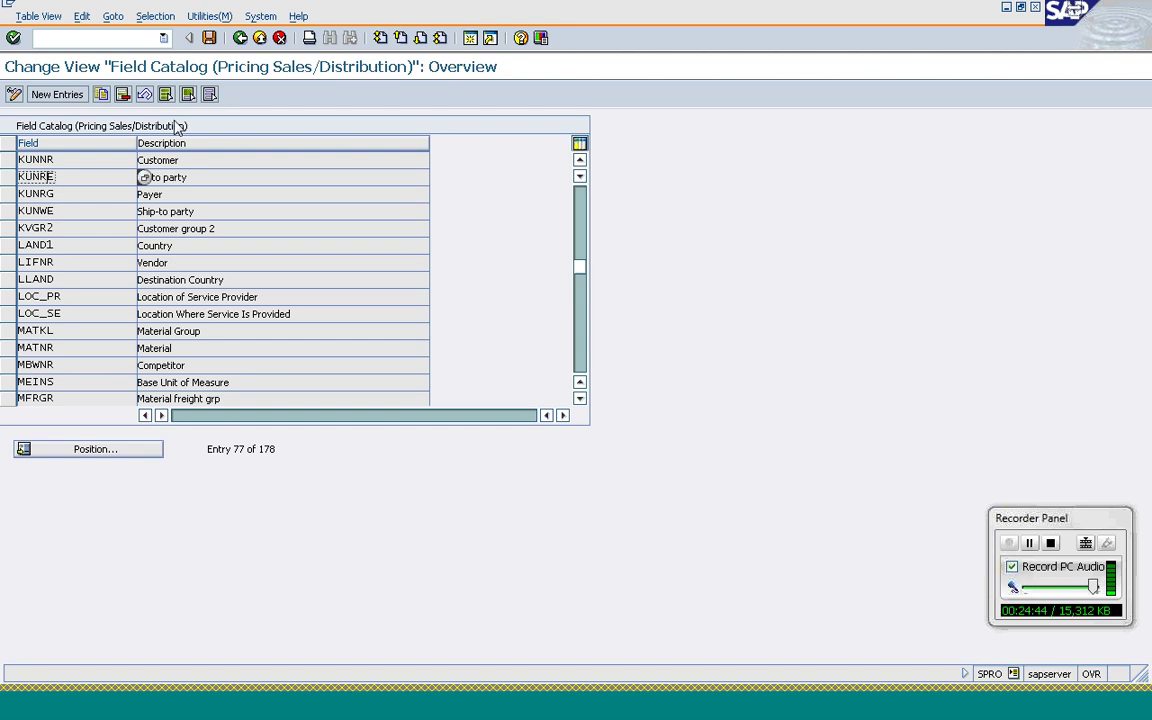
pyautogui.click(243, 47)
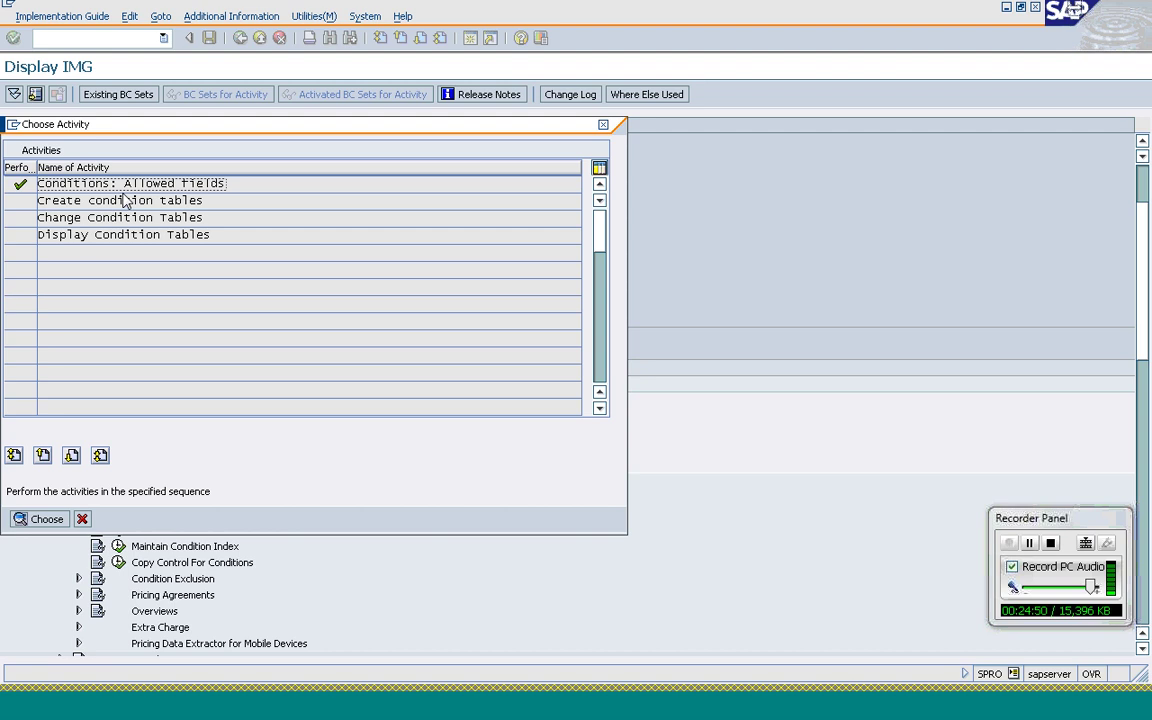
# - Start creating a condition table, check the list of existing table numbers and enter 996 as the new table
pyautogui.doubleClick(113, 200)
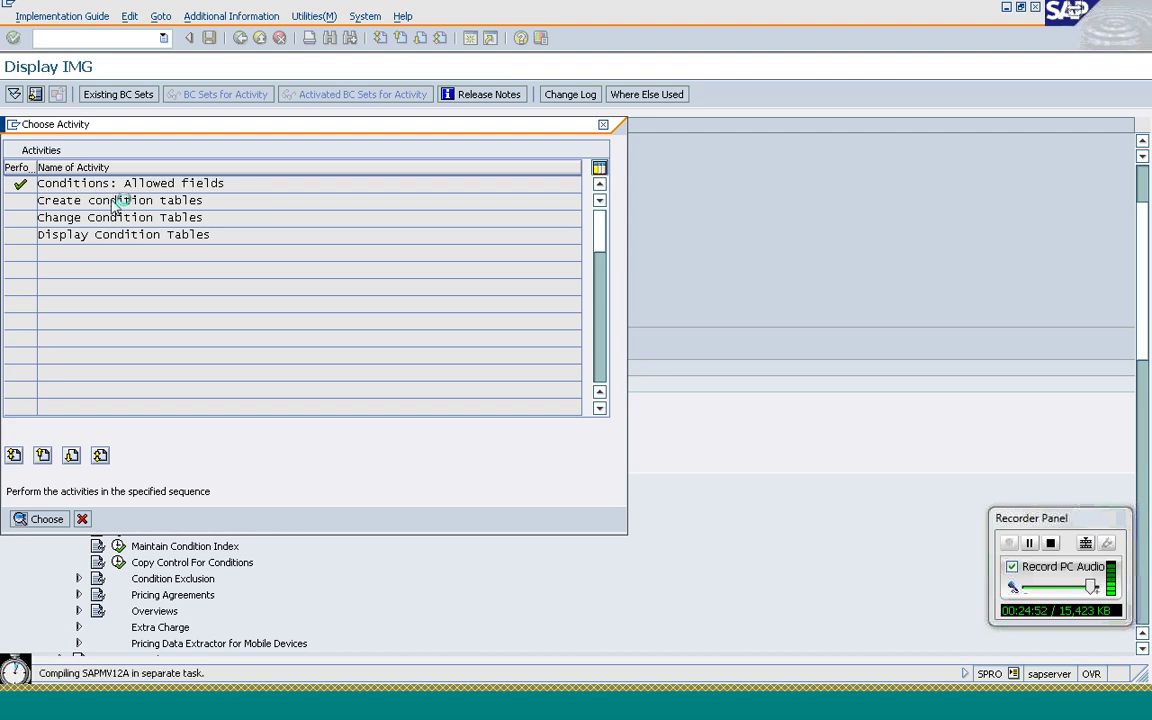
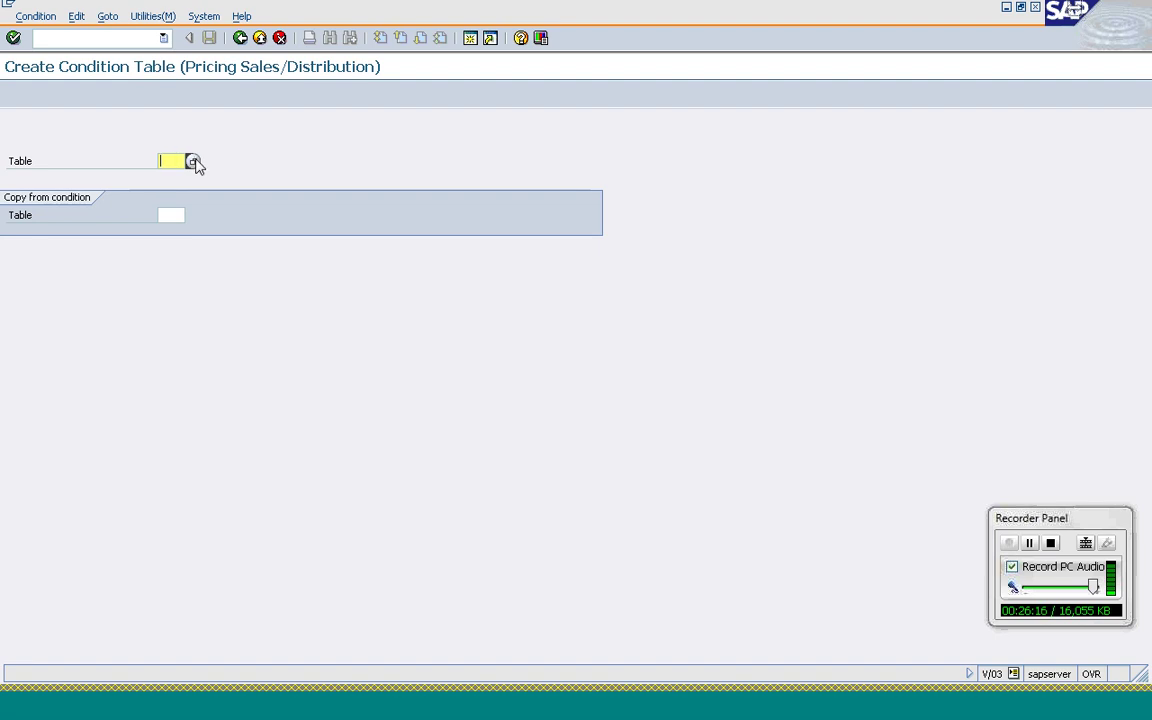
pyautogui.click(193, 162)
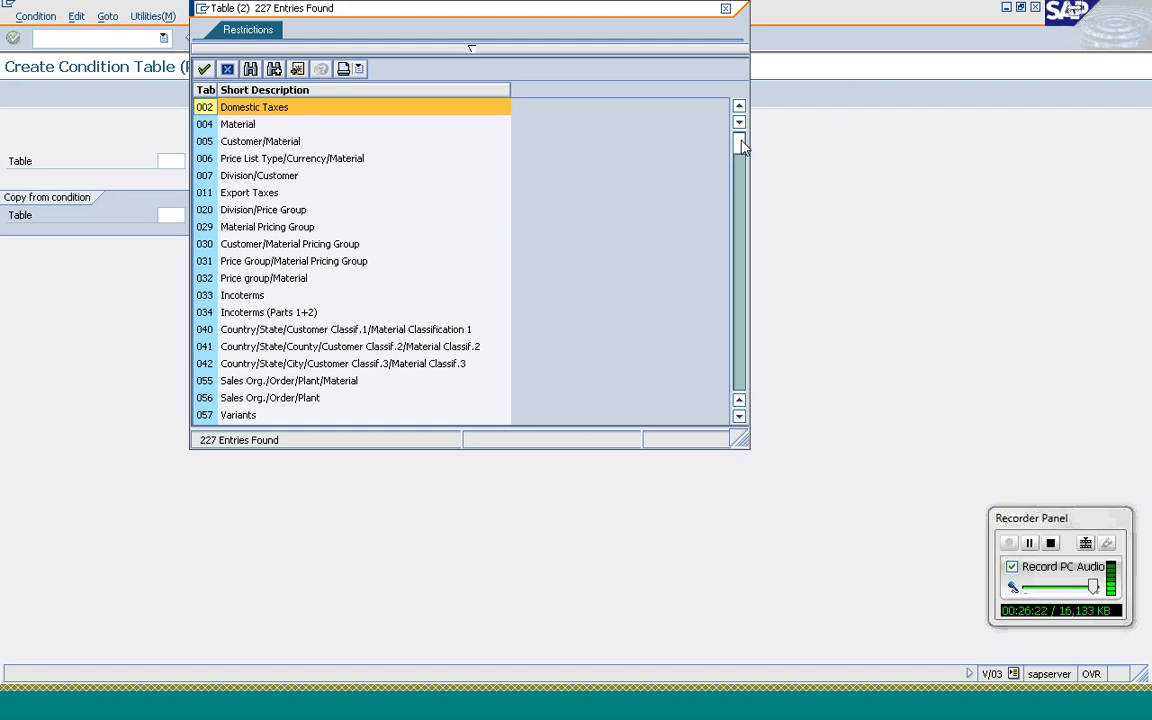
pyautogui.moveTo(739, 143); pyautogui.dragTo(761, 406)
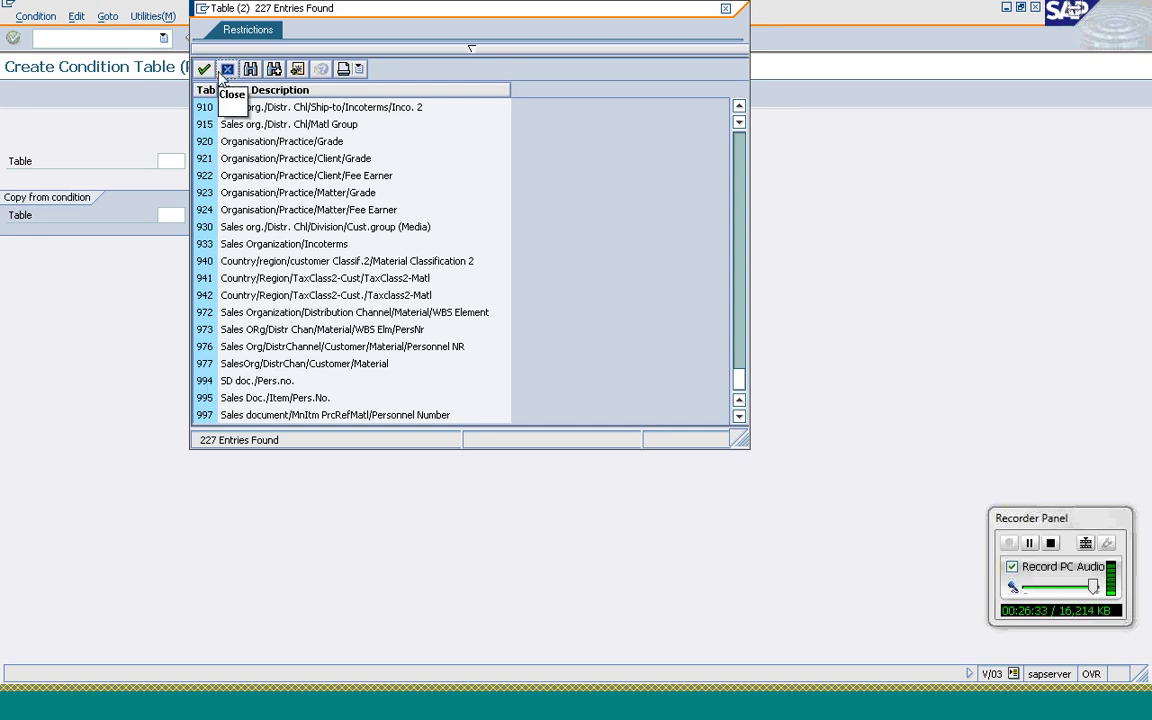
pyautogui.click(226, 70)
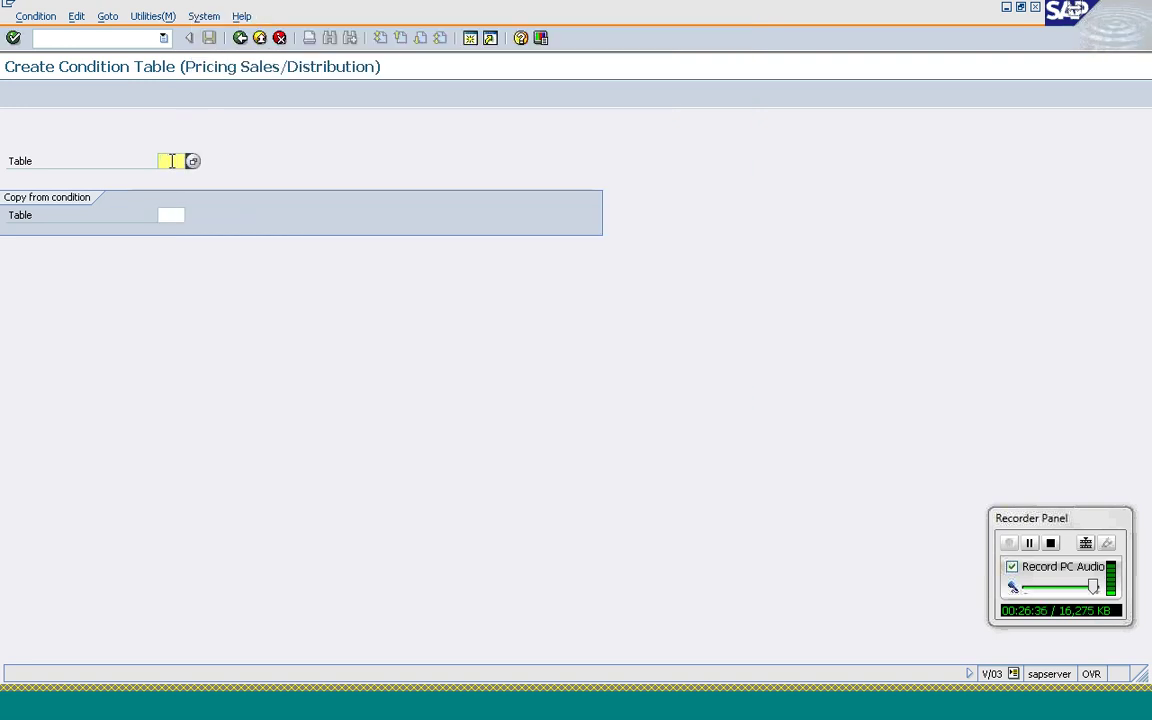
pyautogui.write('996')
pyautogui.press('Return')
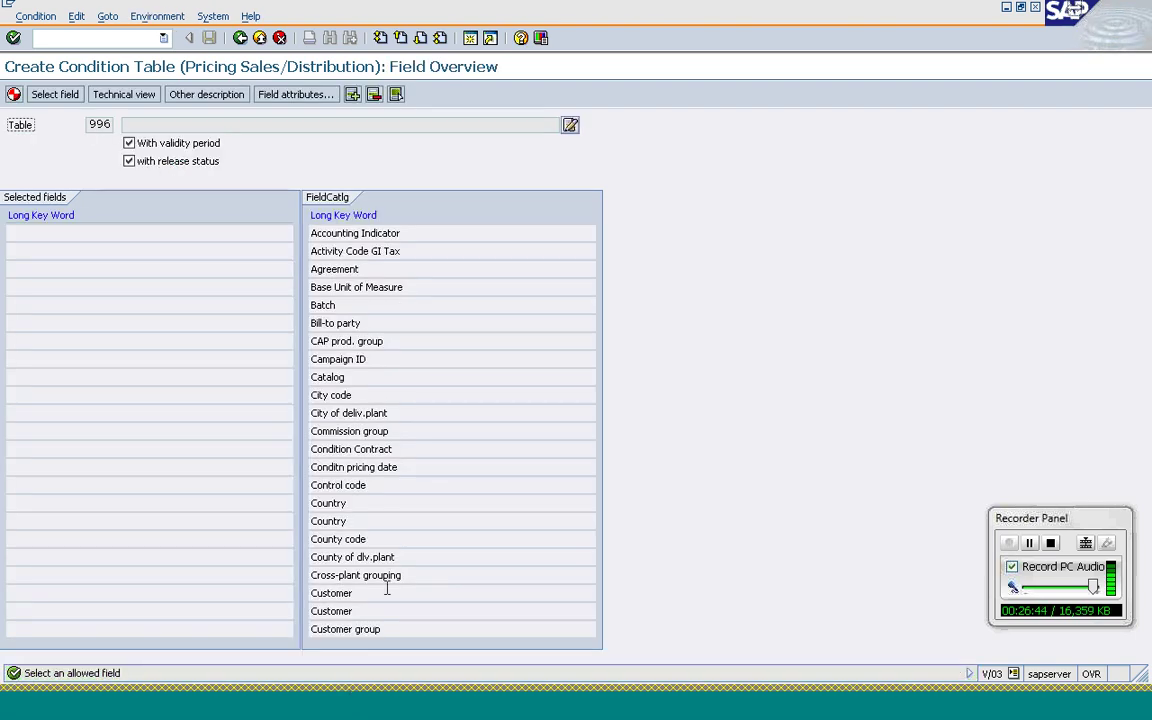
# - Add Sales Organization from the field catalog as the first key field of condition table 996
pyautogui.click(421, 40)
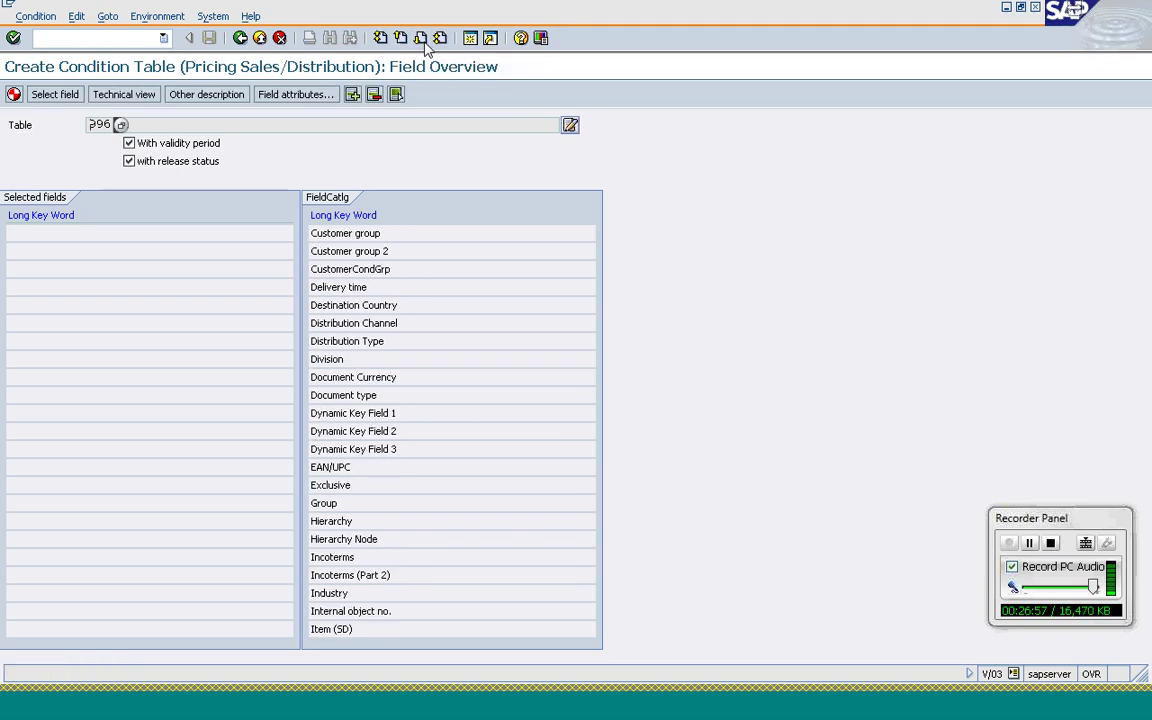
pyautogui.click(421, 40)
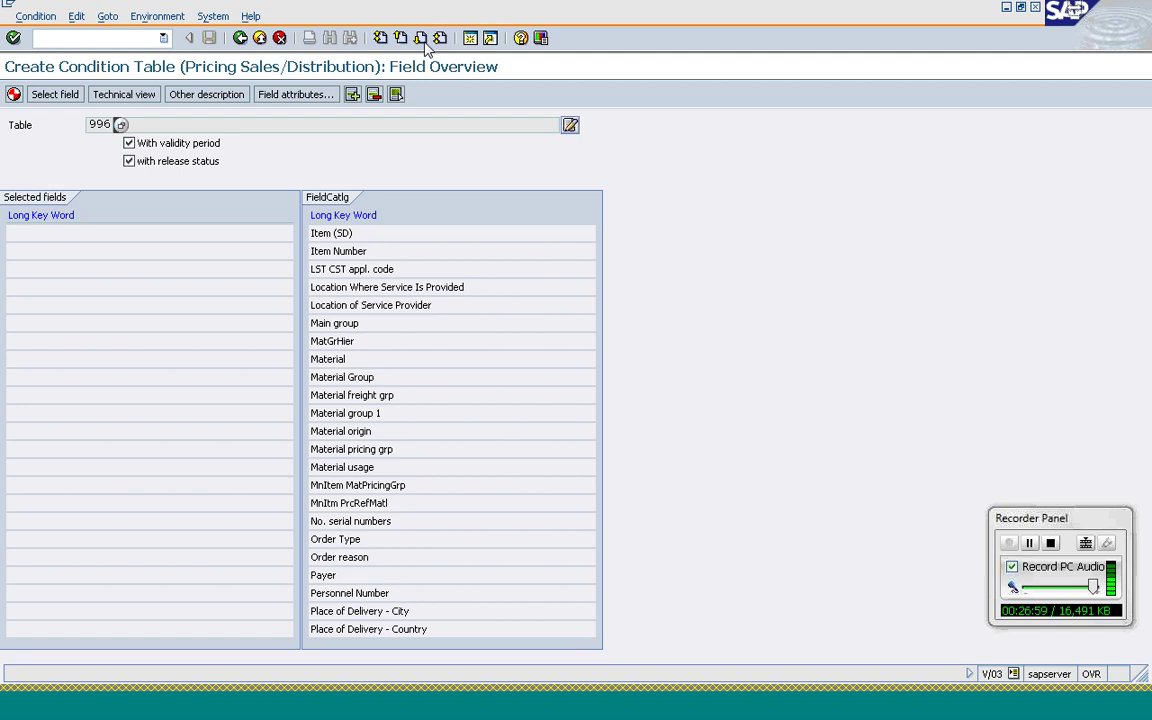
pyautogui.click(425, 47)
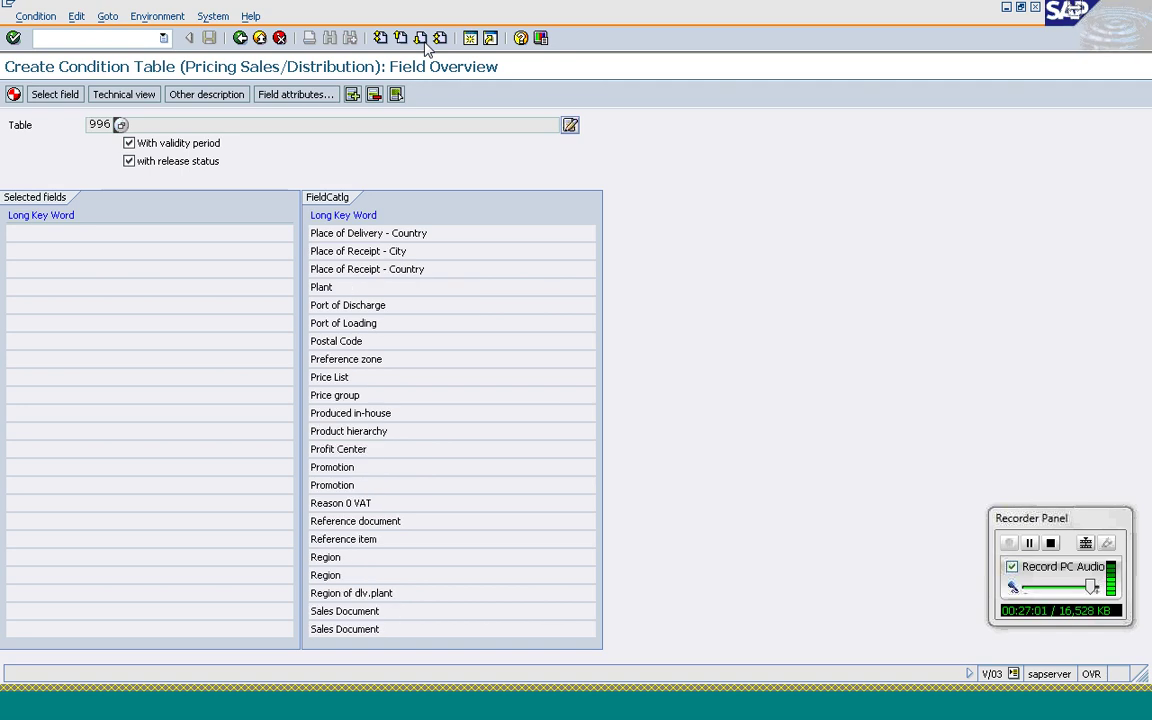
pyautogui.click(421, 40)
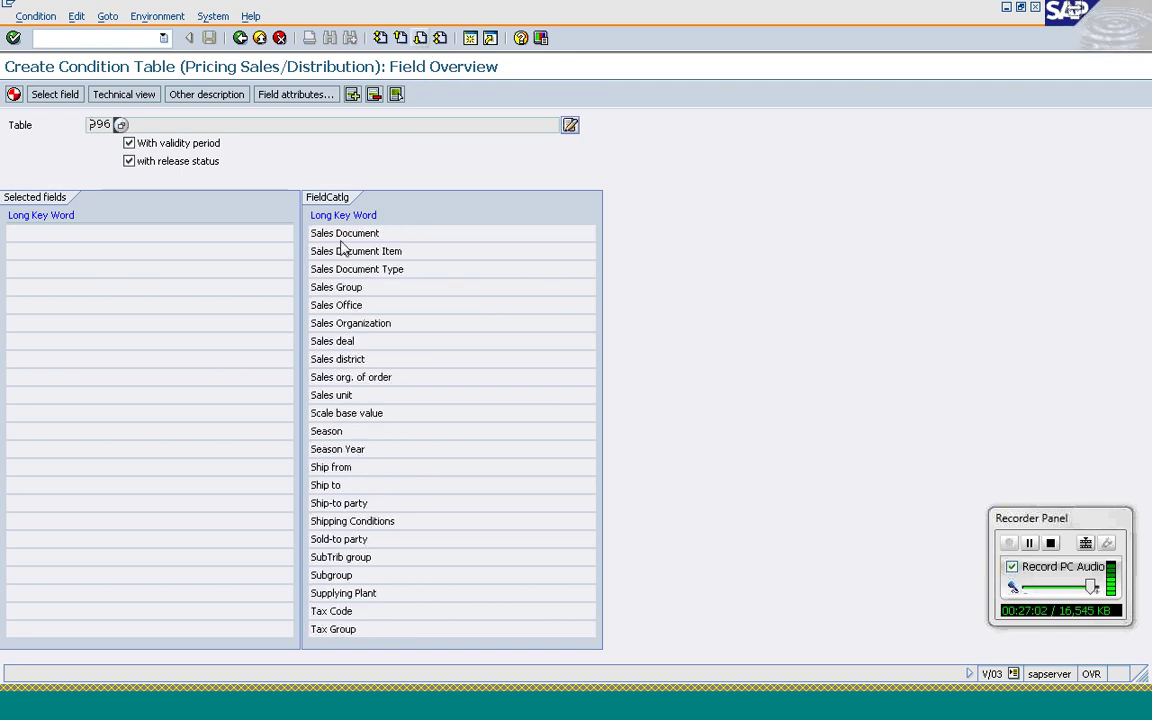
pyautogui.doubleClick(377, 323)
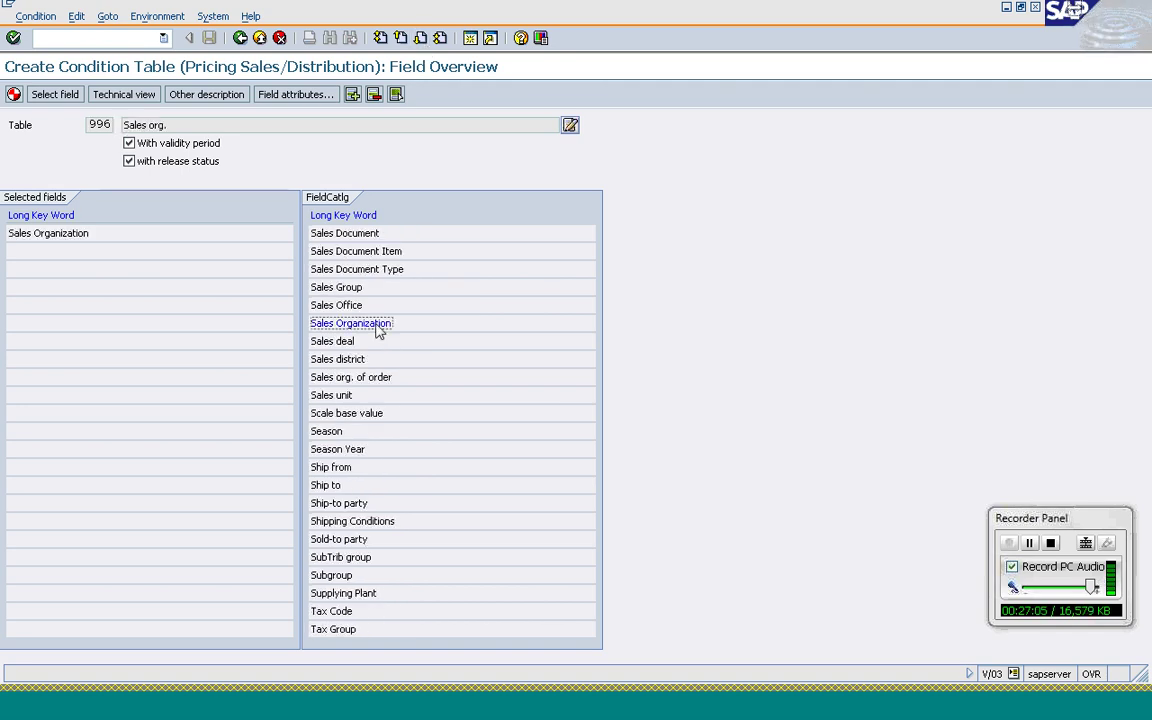
# - Add Distribution Channel from the field catalog as the second key field of condition table 996
pyautogui.click(401, 40)
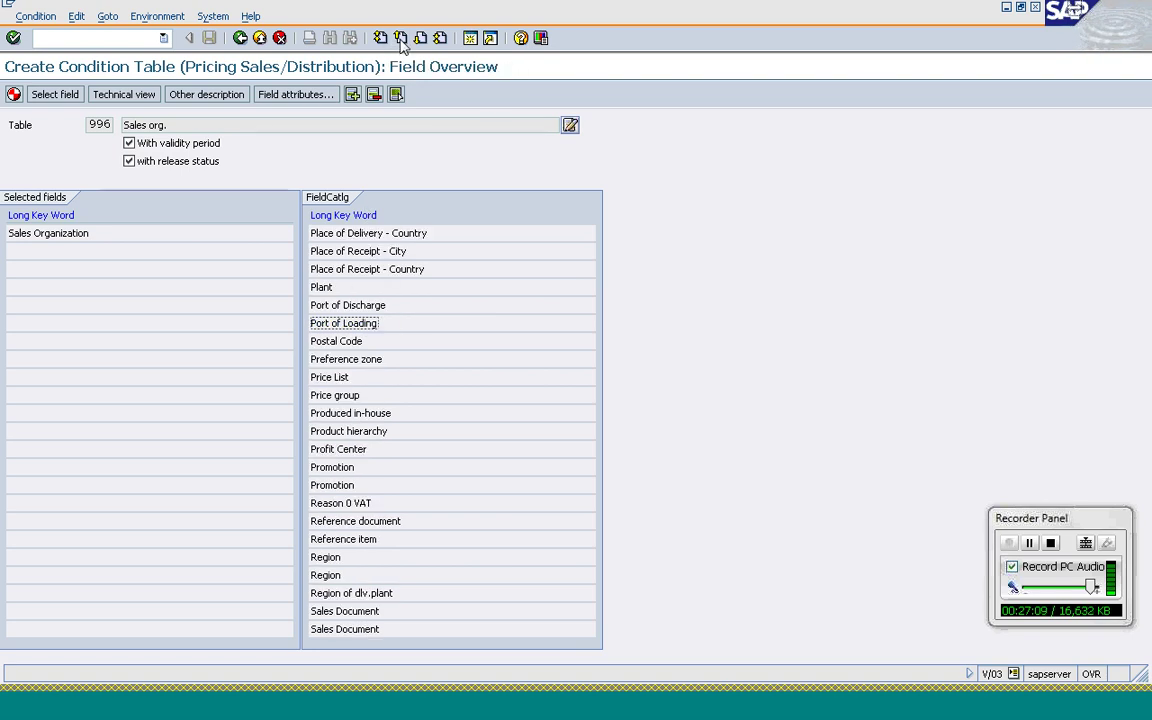
pyautogui.click(401, 40)
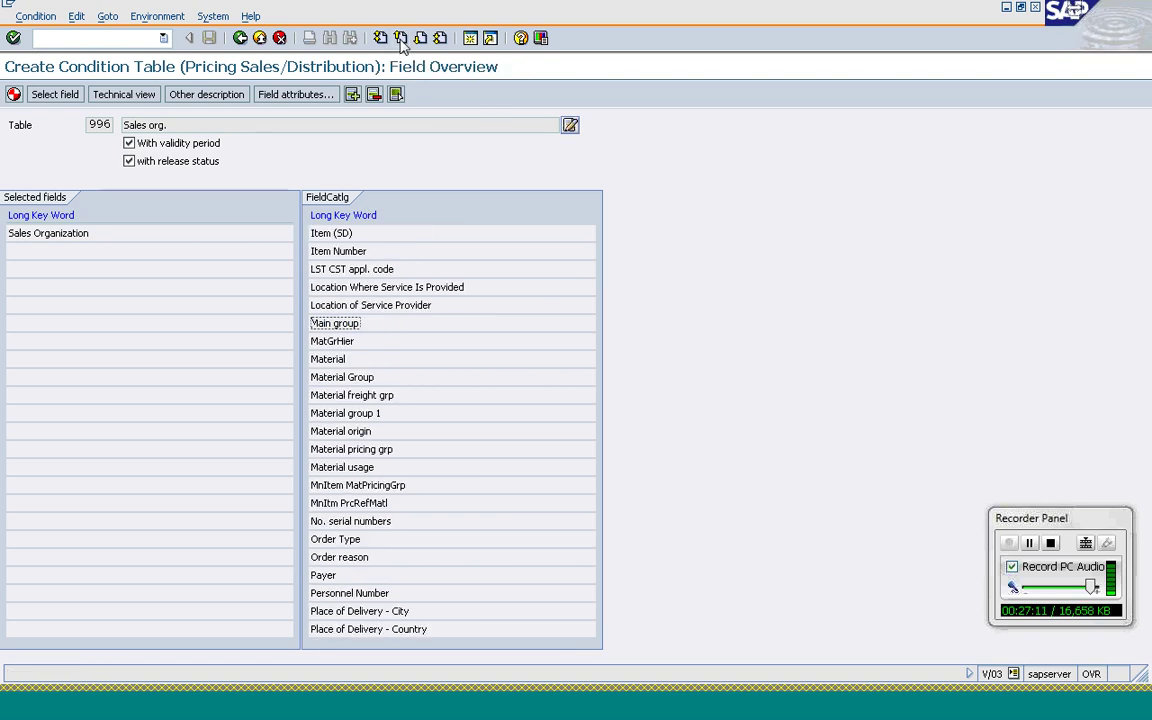
pyautogui.click(401, 40)
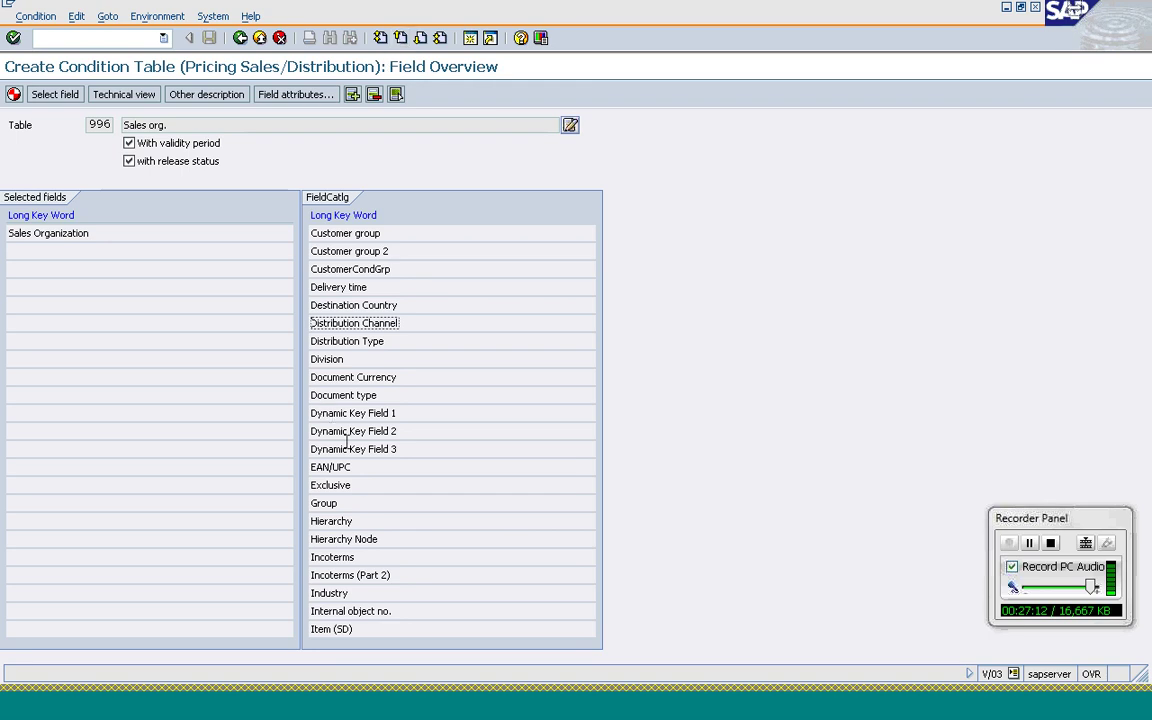
pyautogui.doubleClick(362, 326)
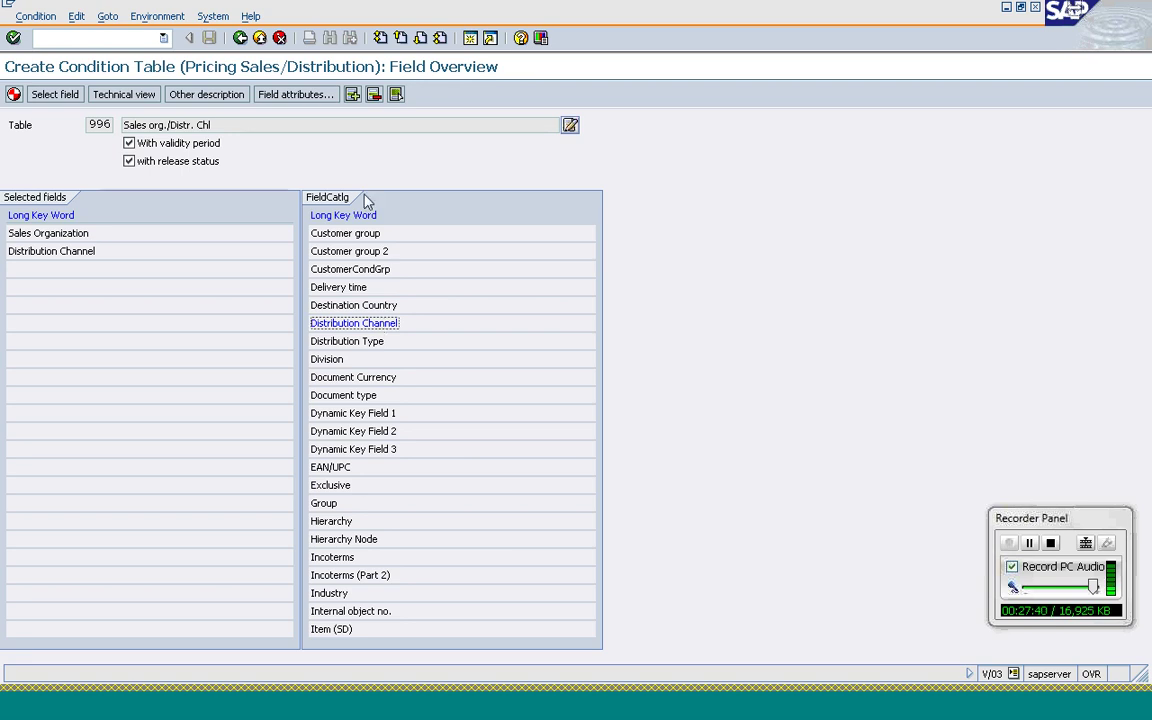
# - Add Price group from the field catalog as the third key field of condition table 996
pyautogui.click(103, 251)
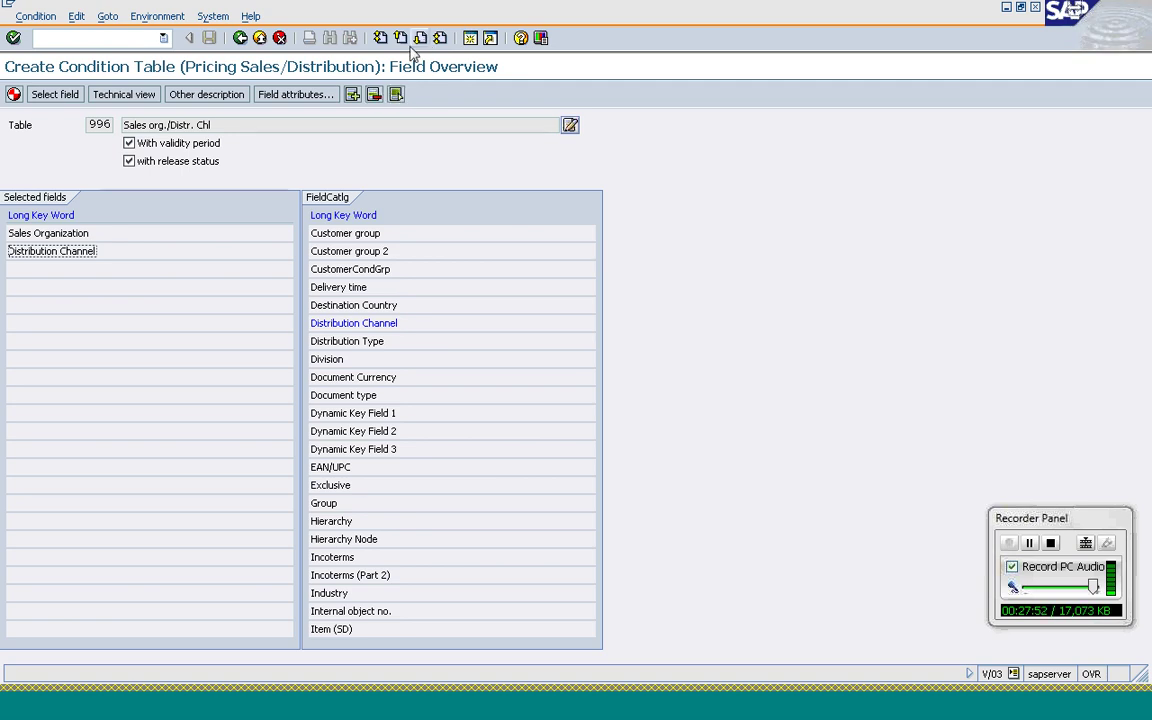
pyautogui.click(362, 269)
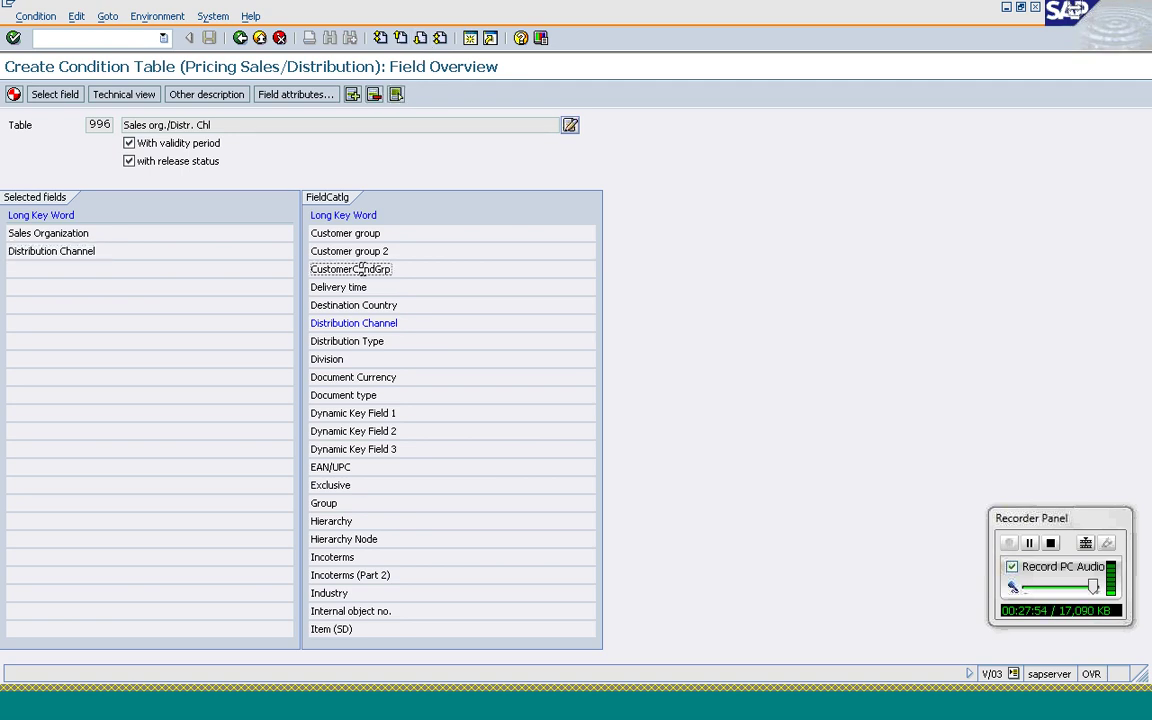
pyautogui.click(421, 39)
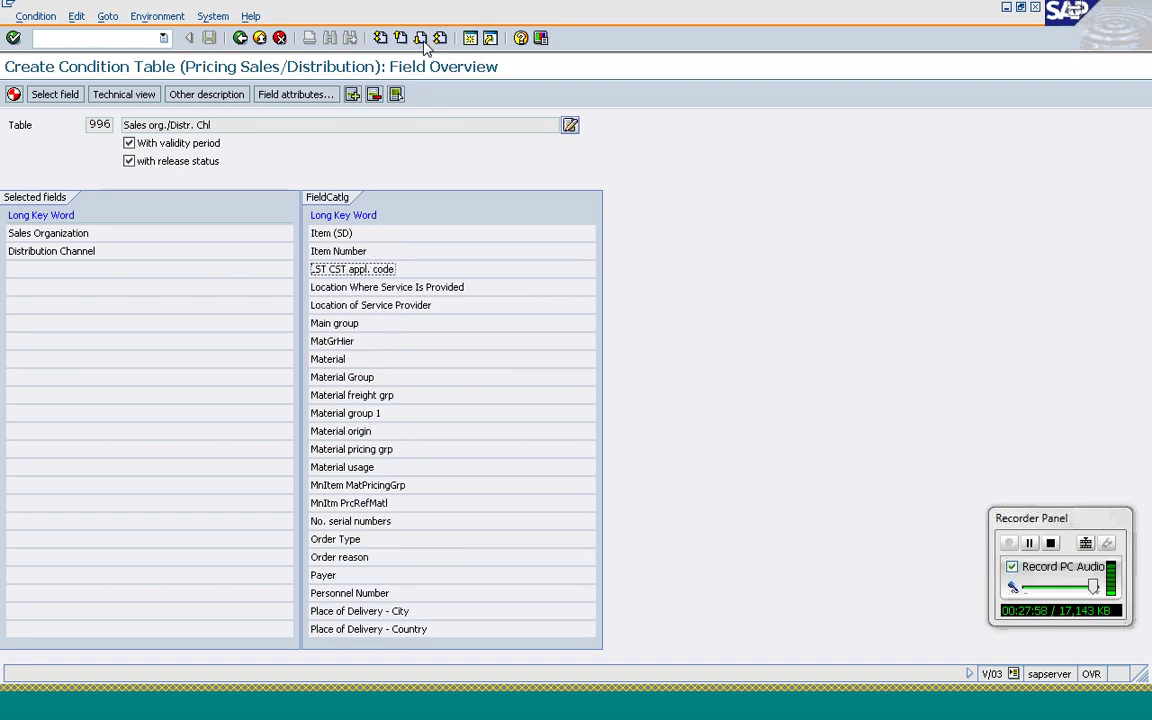
pyautogui.click(424, 44)
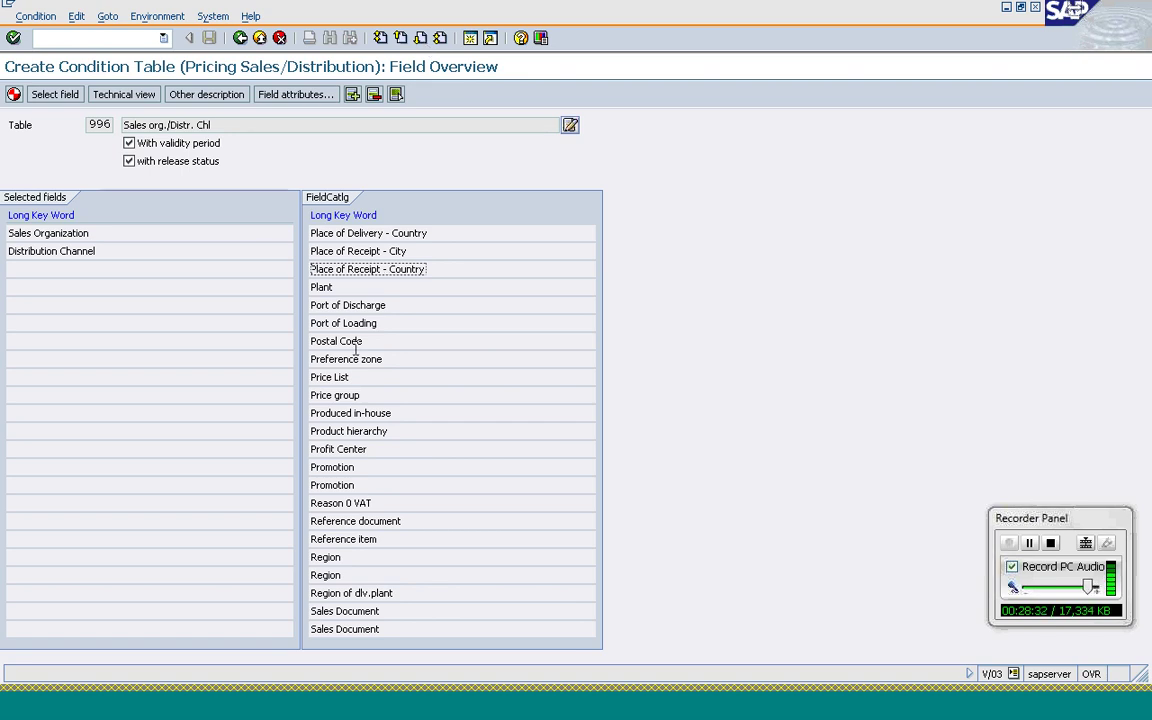
pyautogui.doubleClick(336, 395)
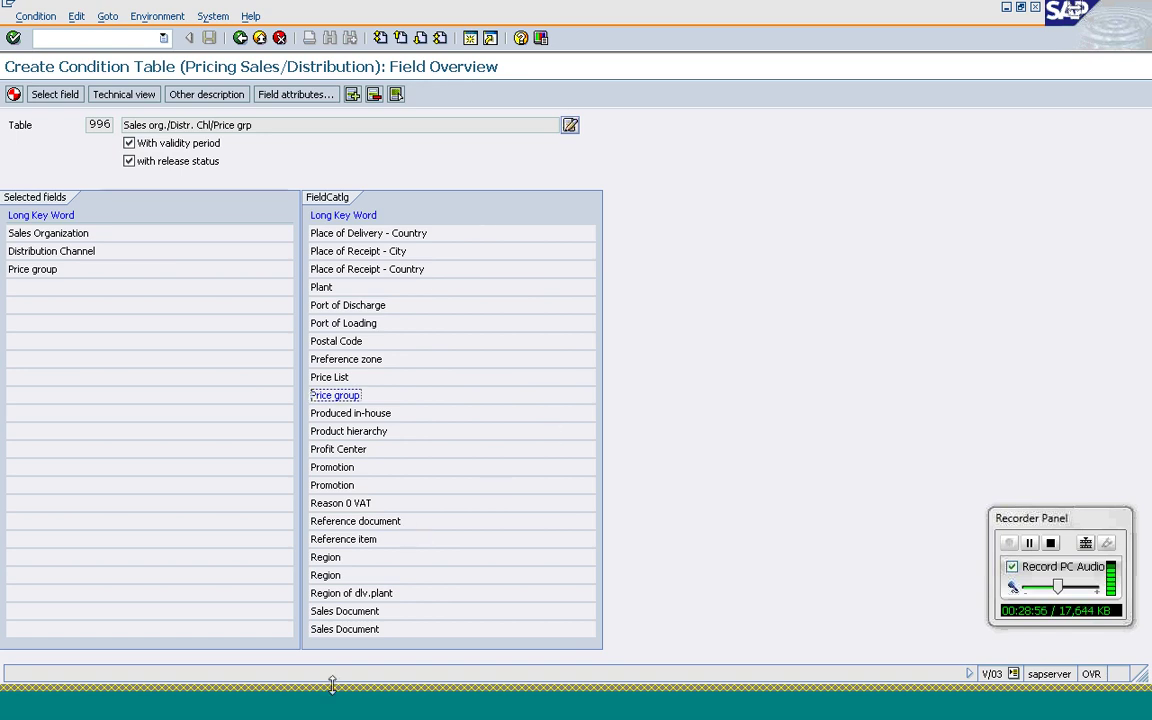
# - Compare the selected fields with the sales organization, distribution channel and material keys on the PR00 price condition entry screen, and return to the table
pyautogui.moveTo(329, 679)
pyautogui.click(252, 600)
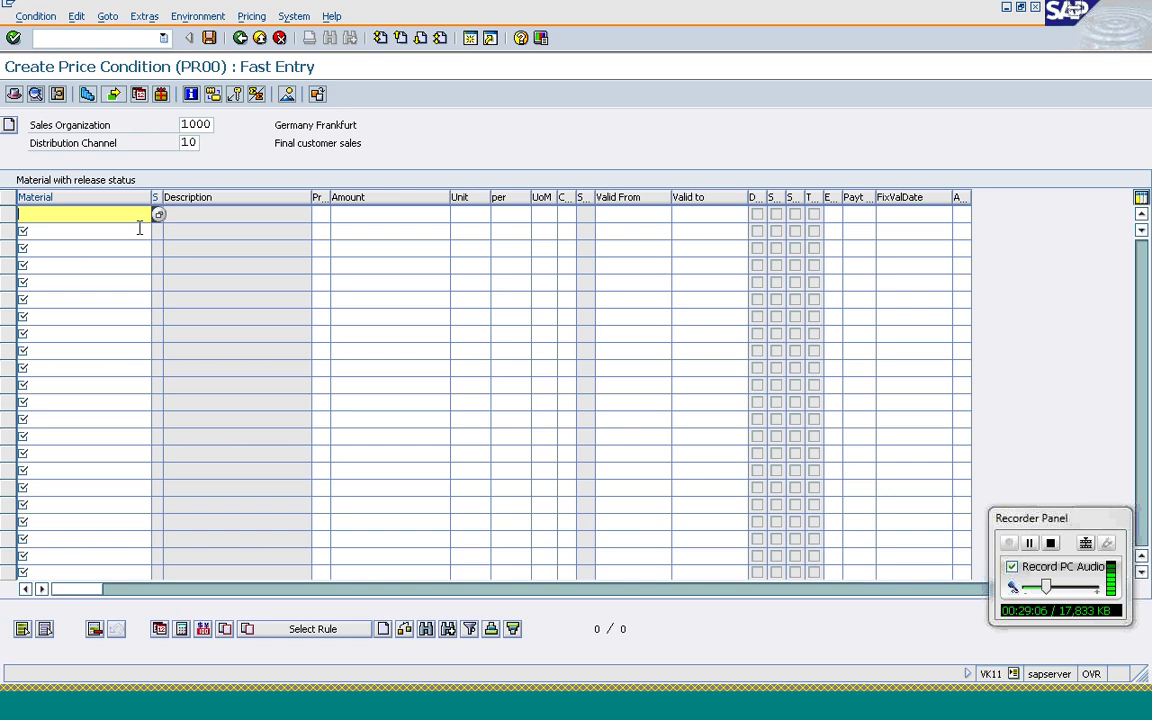
pyautogui.click(192, 124)
pyautogui.click(188, 142)
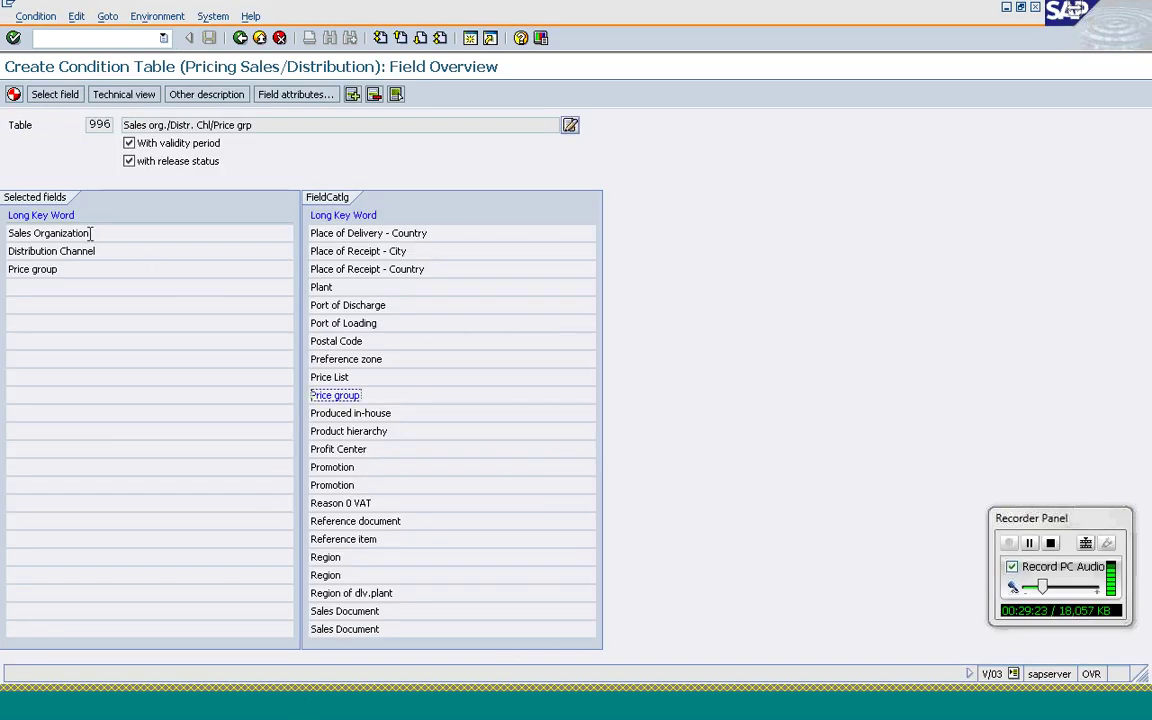
pyautogui.click(90, 233)
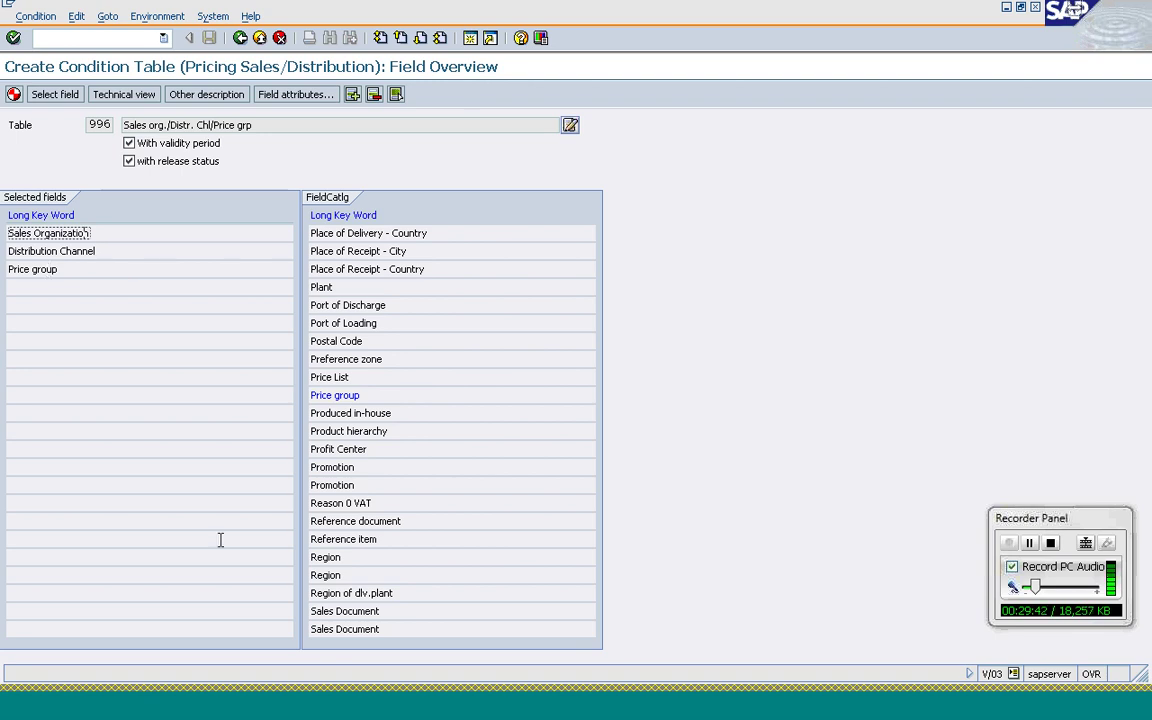
pyautogui.moveTo(305, 710)
pyautogui.click(308, 620)
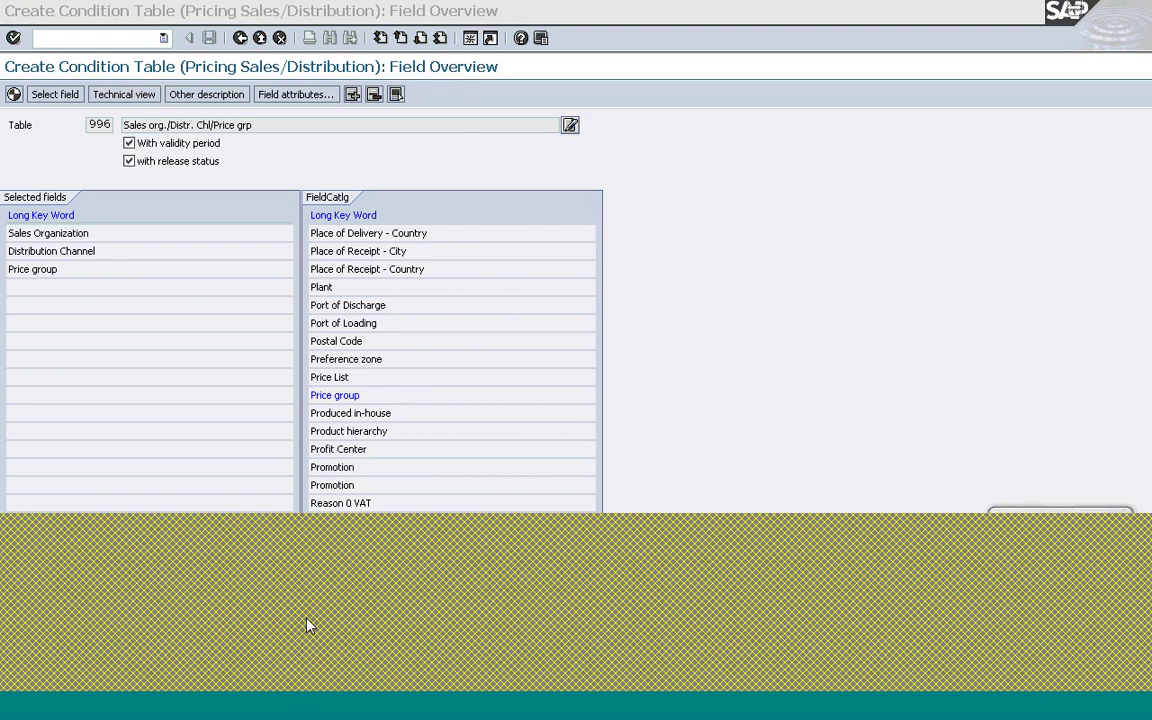
pyautogui.click(194, 122)
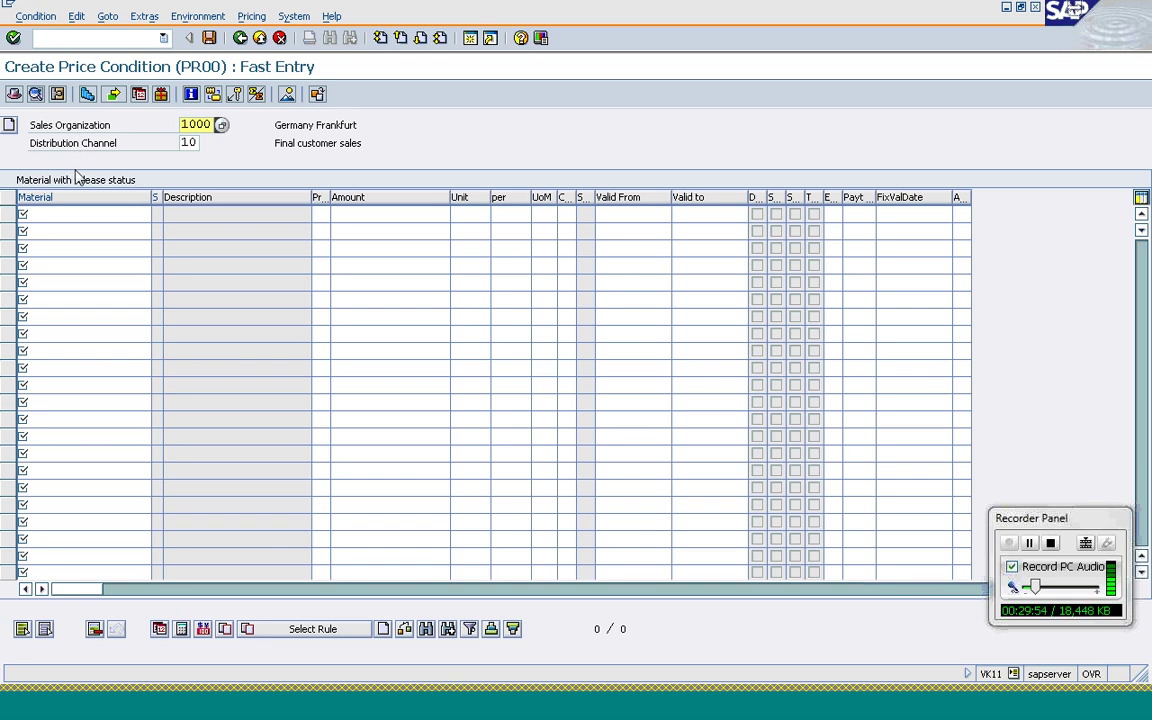
pyautogui.click(81, 217)
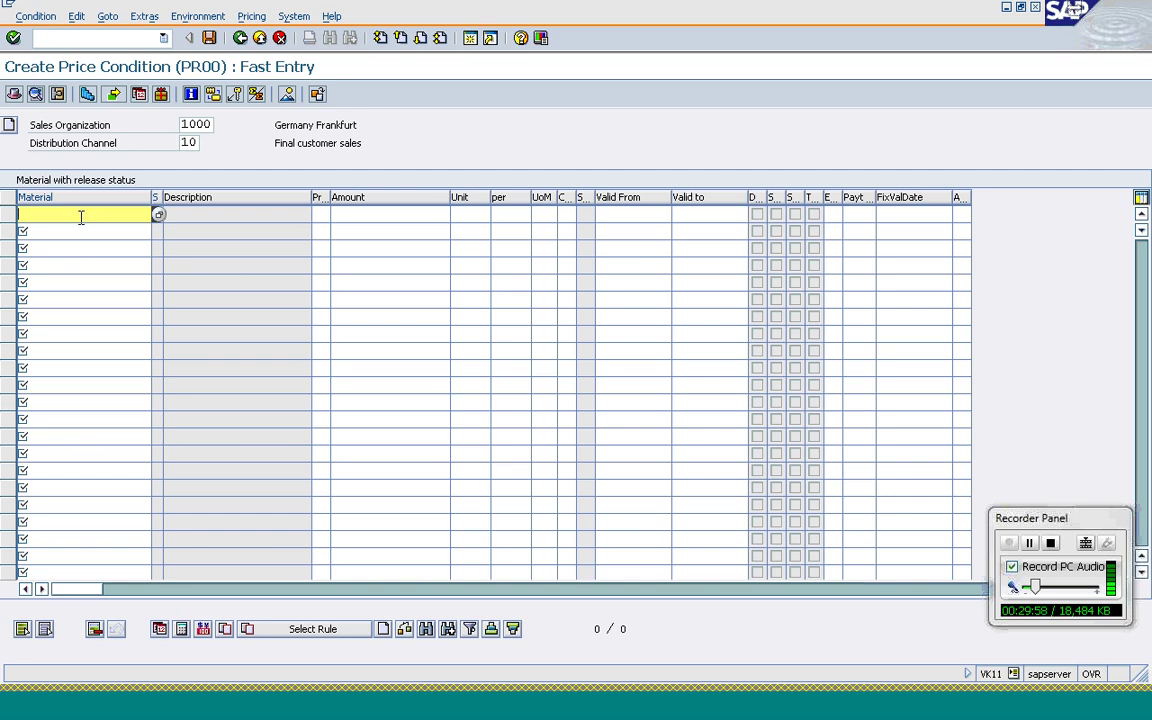
pyautogui.click(300, 712)
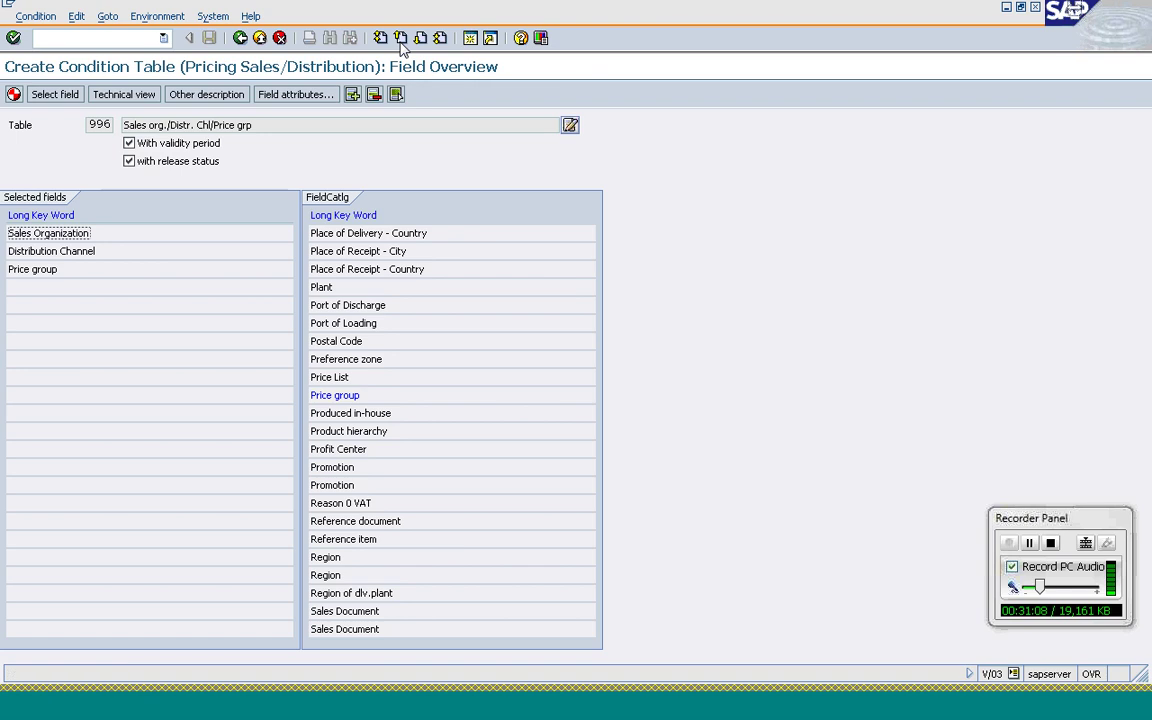
# - Add Material from the field catalog as the fourth key field of condition table 996
pyautogui.click(320, 269)
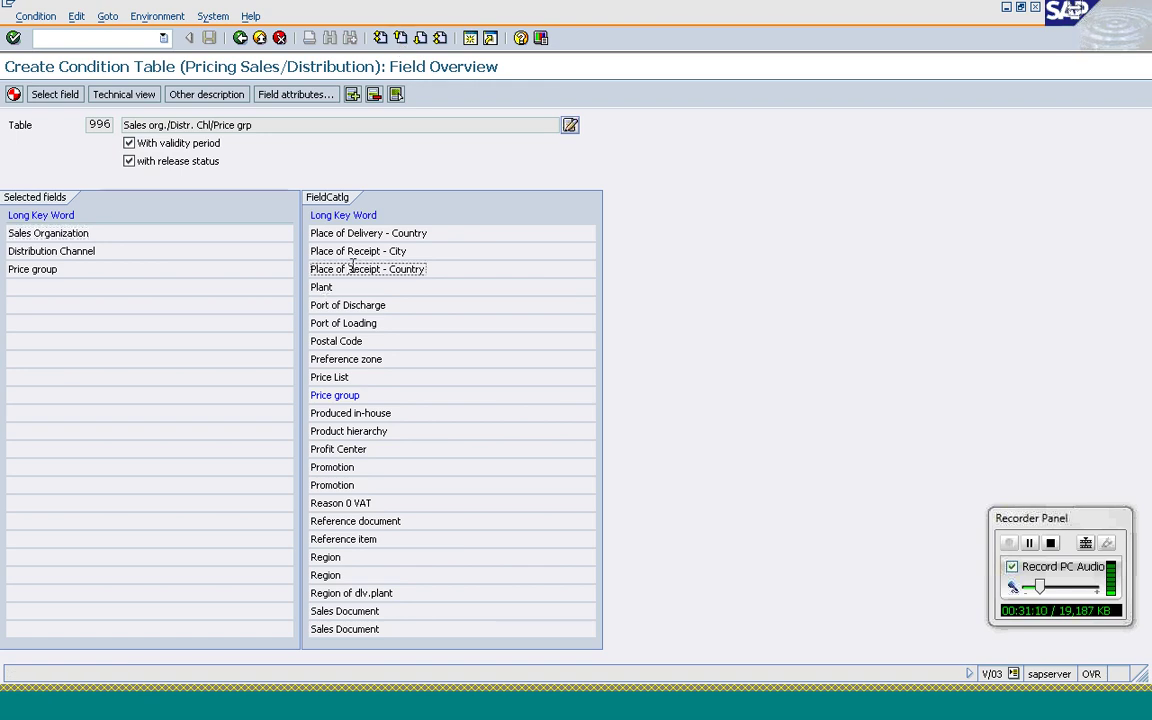
pyautogui.click(401, 37)
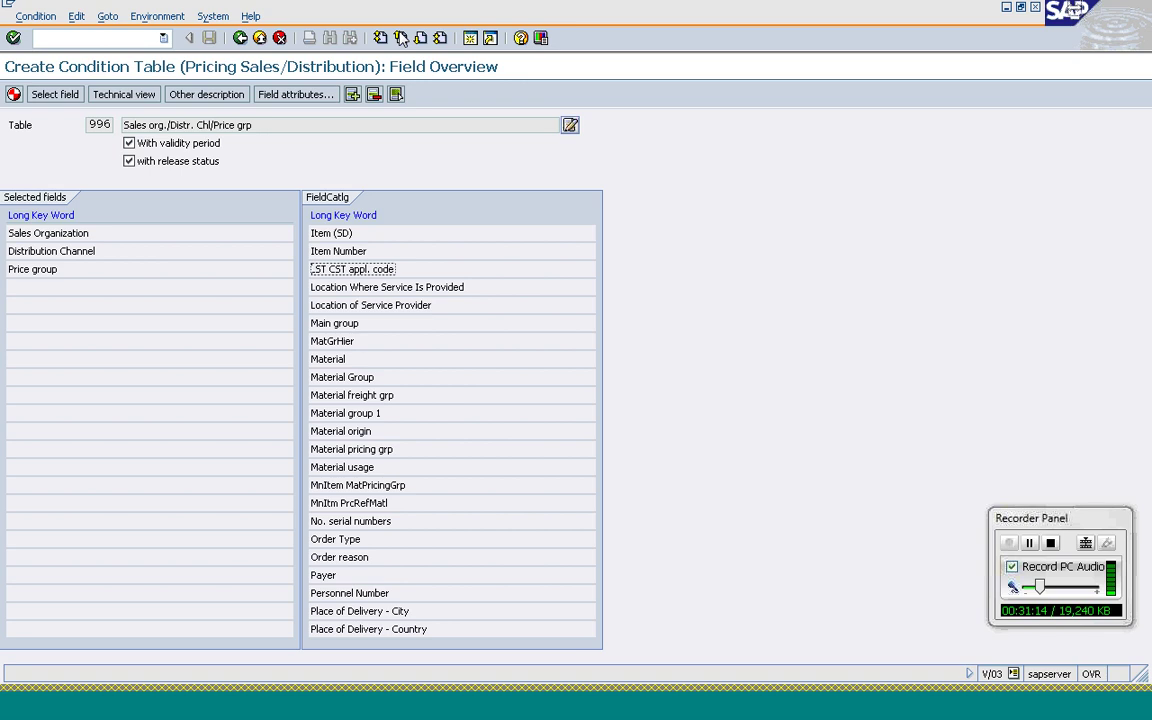
pyautogui.click(401, 37)
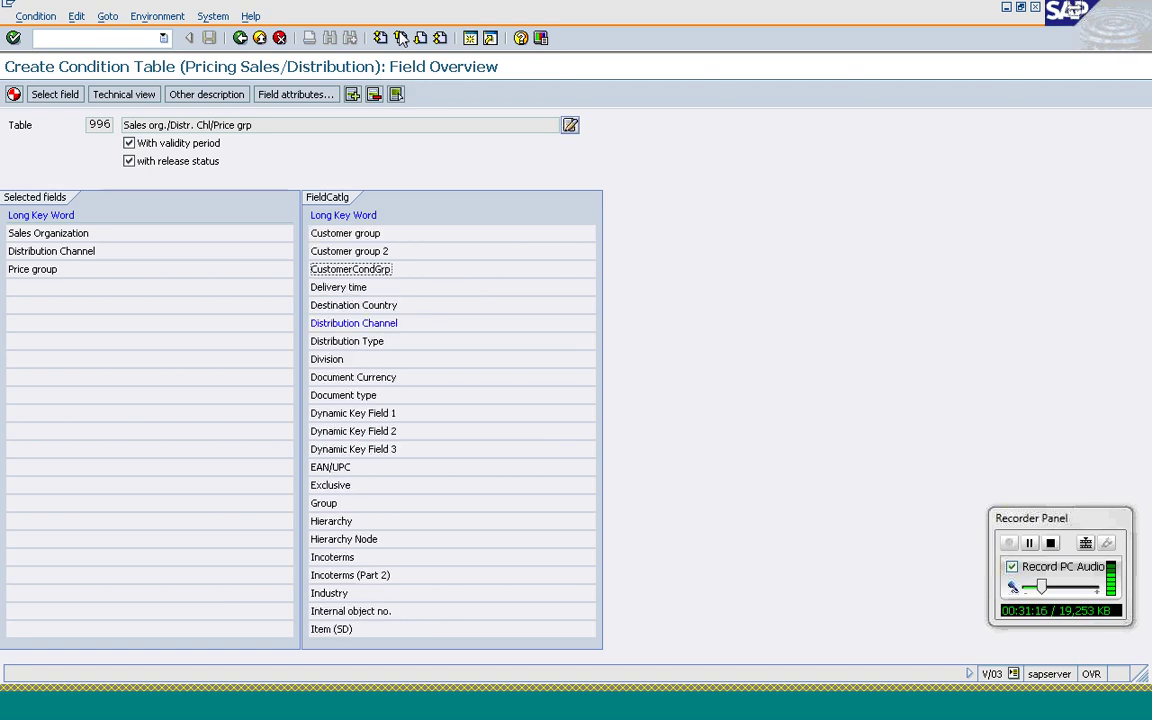
pyautogui.click(420, 38)
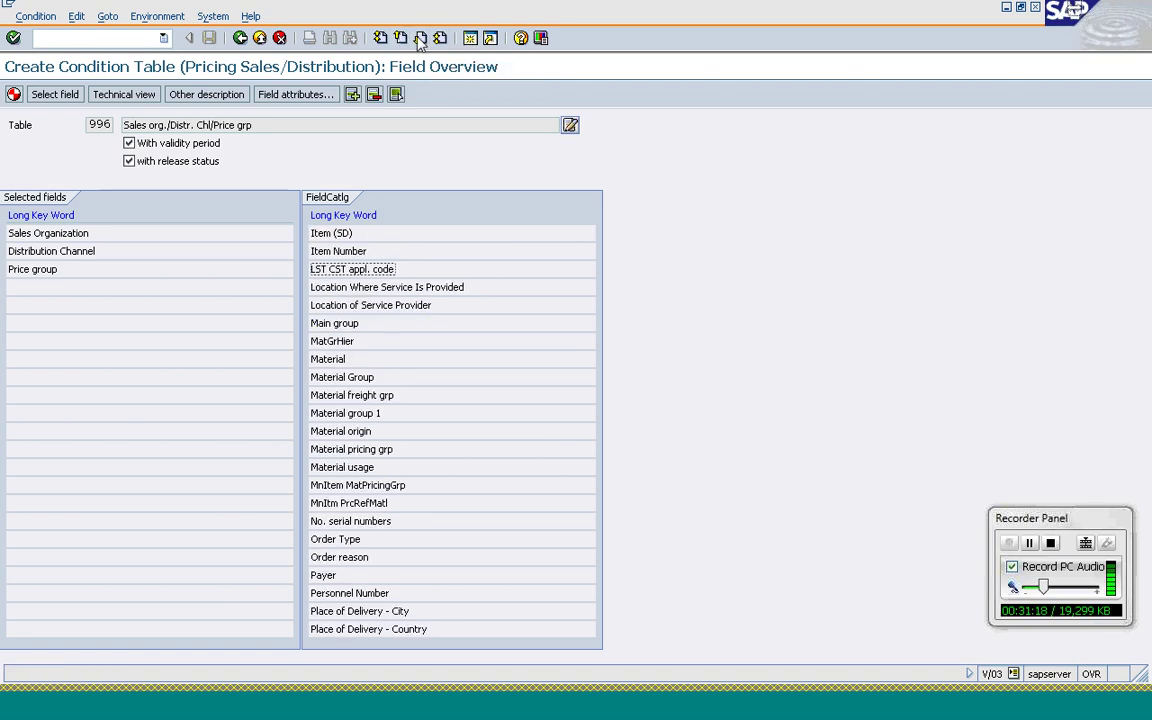
pyautogui.click(332, 360)
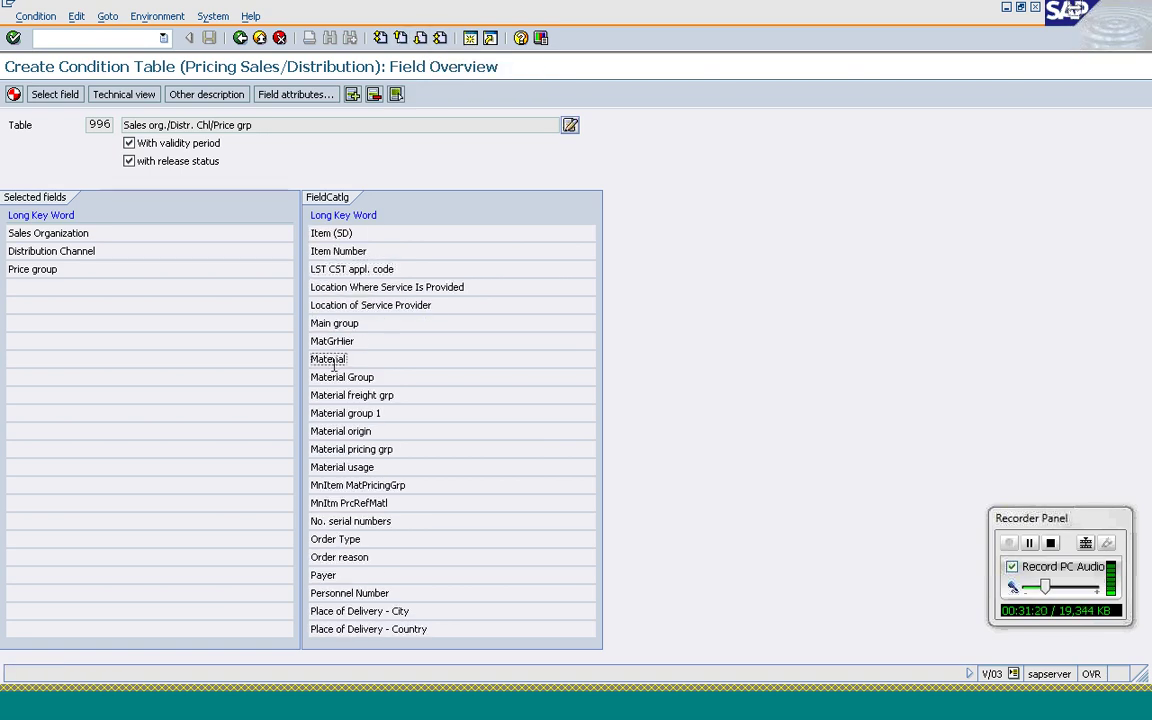
pyautogui.doubleClick(333, 362)
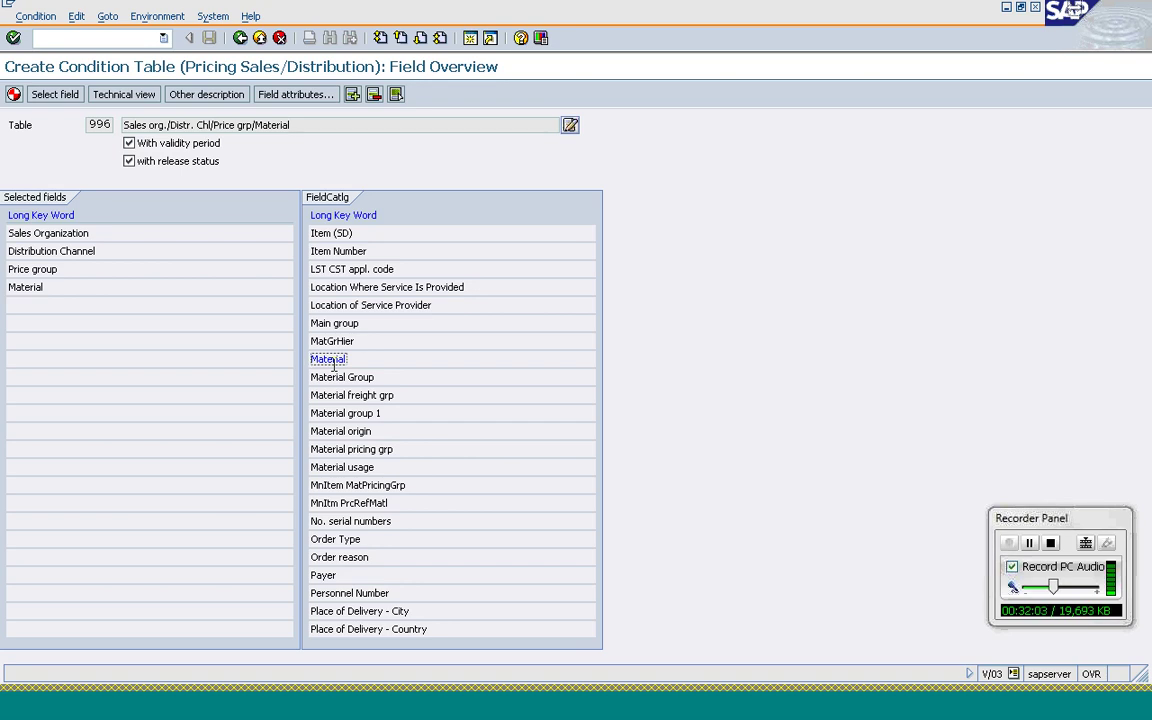
# - Review the four selected fields of condition table 996 and examine their key, footer and text field settings in the technical view
pyautogui.click(54, 236)
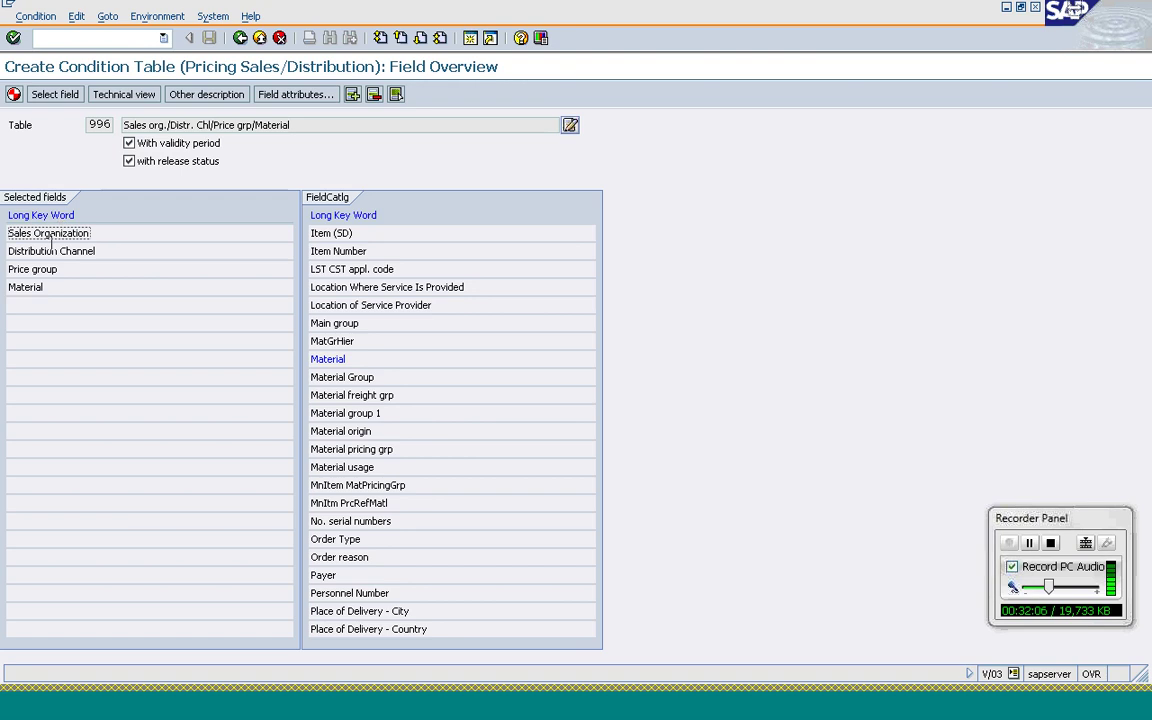
pyautogui.click(45, 251)
pyautogui.click(28, 264)
pyautogui.click(28, 290)
pyautogui.click(113, 97)
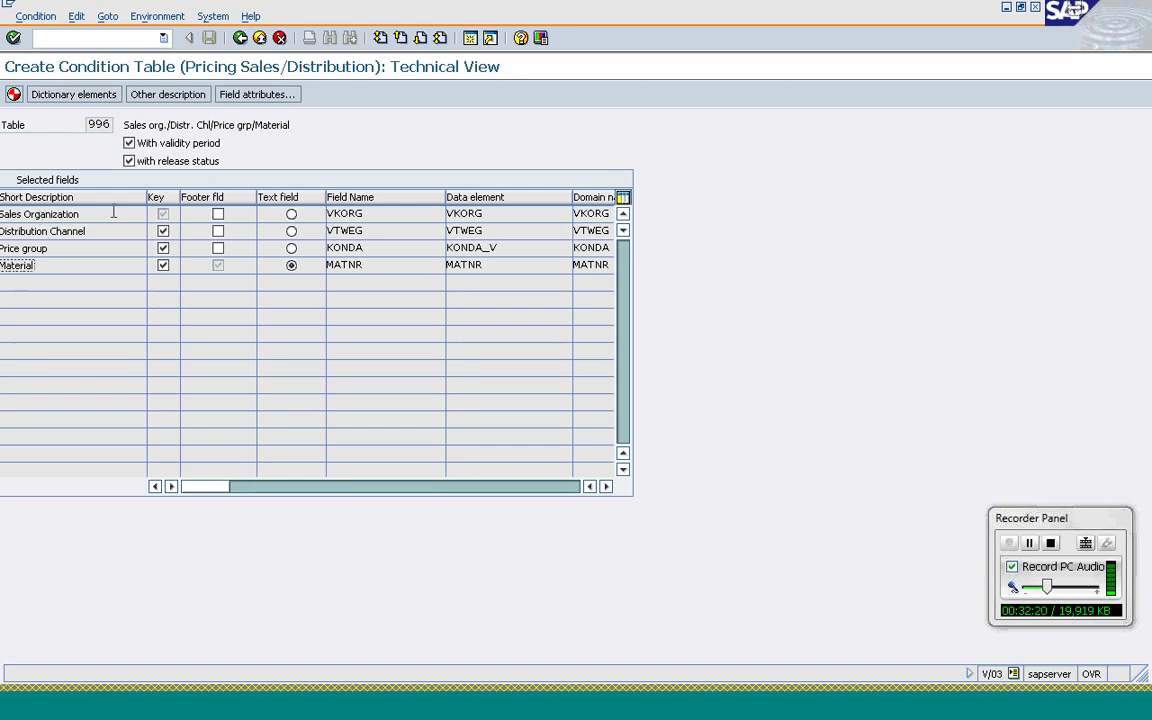
pyautogui.click(81, 213)
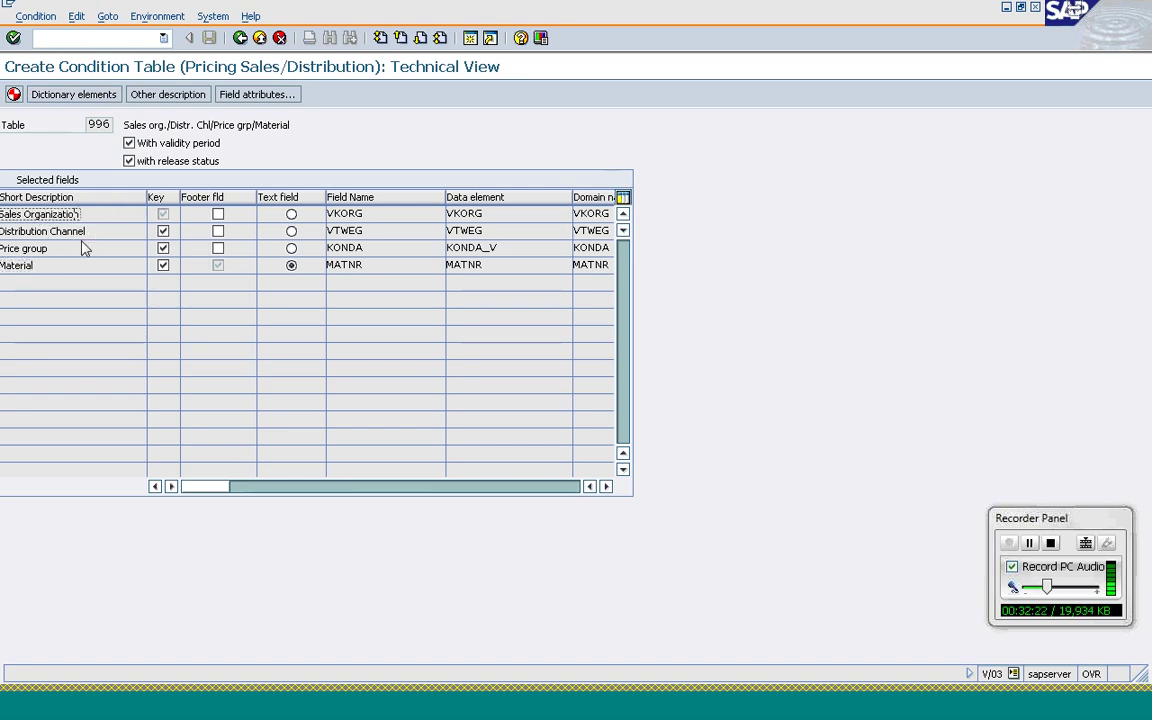
pyautogui.click(83, 234)
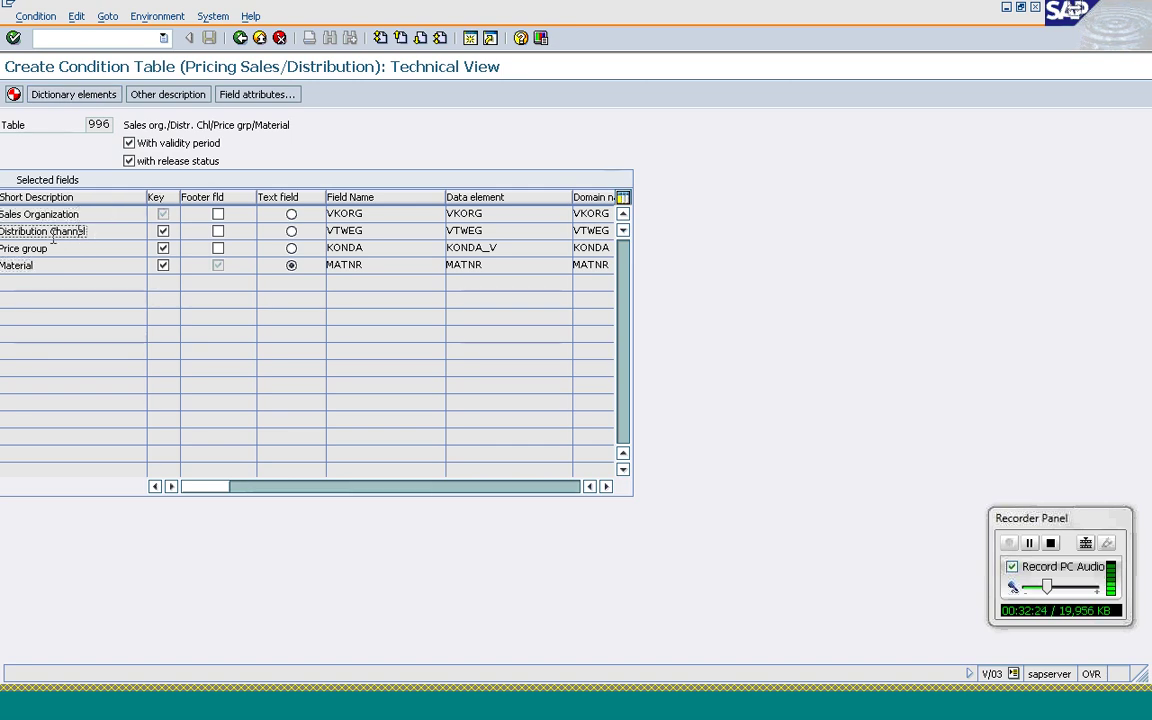
pyautogui.press('Down')
pyautogui.press('Down')
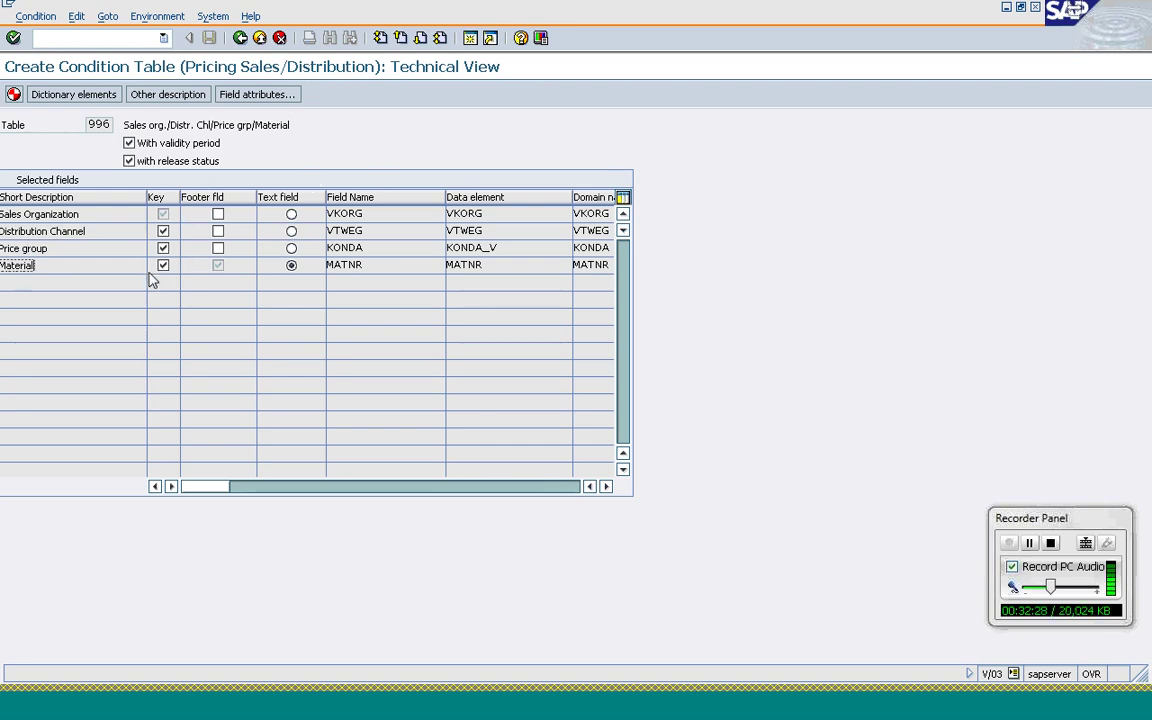
pyautogui.click(218, 270)
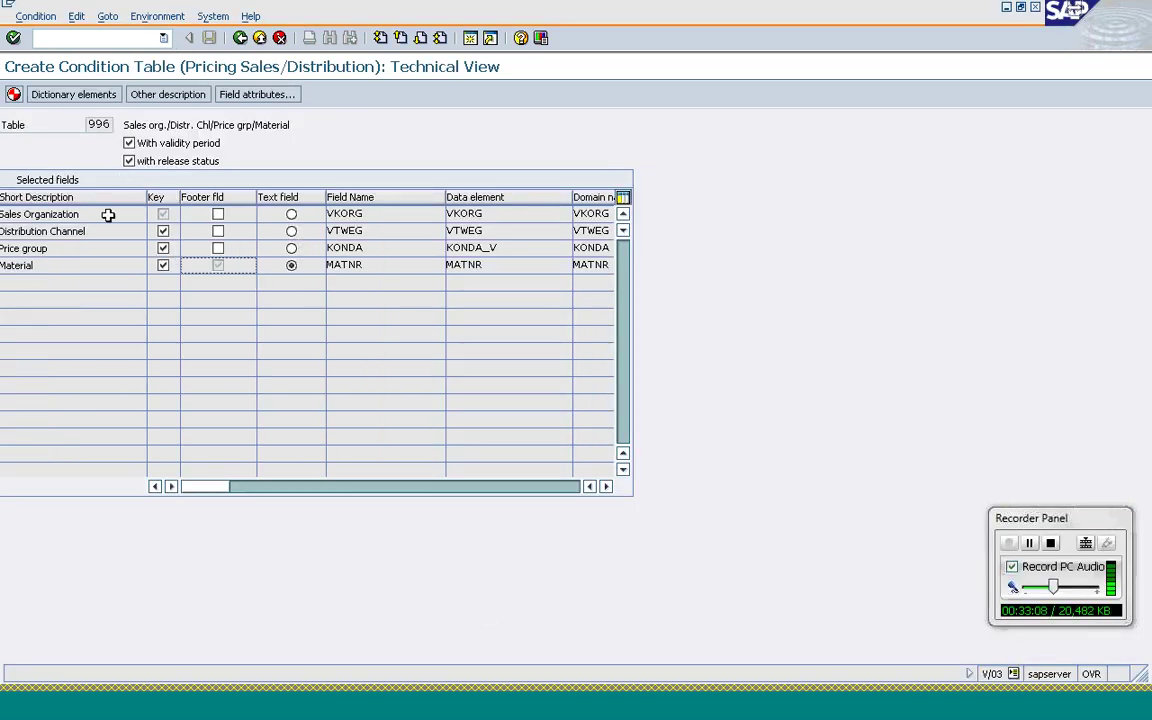
# - Generate condition table 996 as a local object and return to the implementation guide structure
pyautogui.click(13, 97)
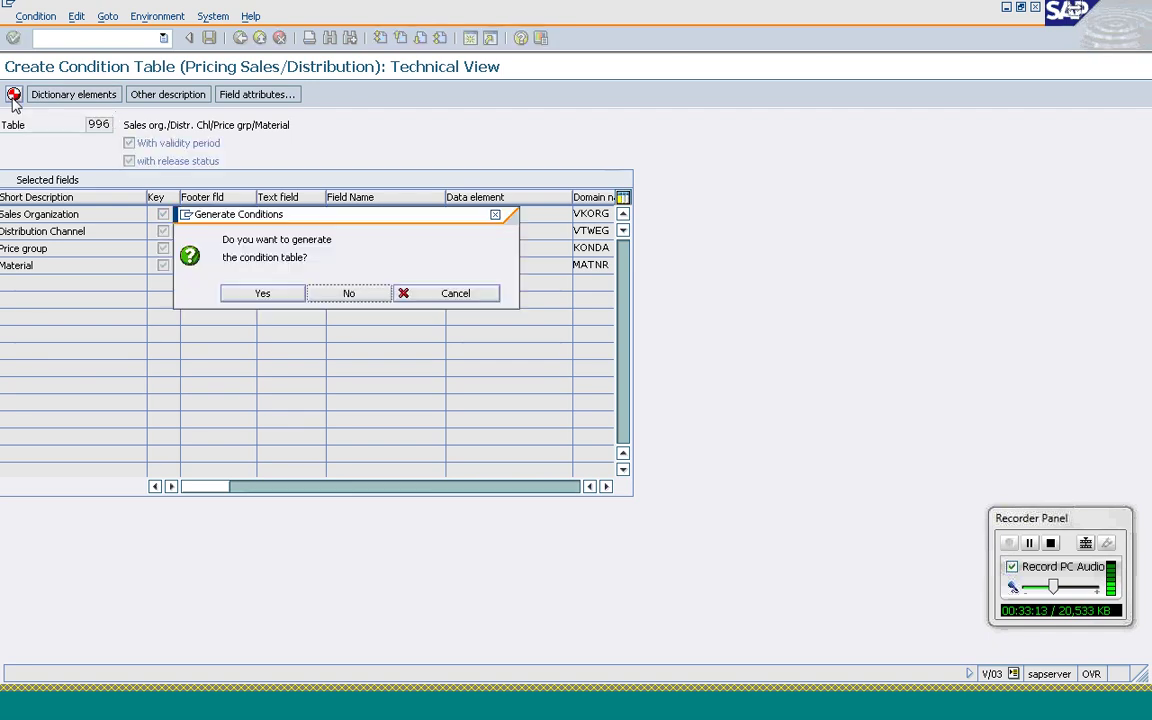
pyautogui.click(278, 300)
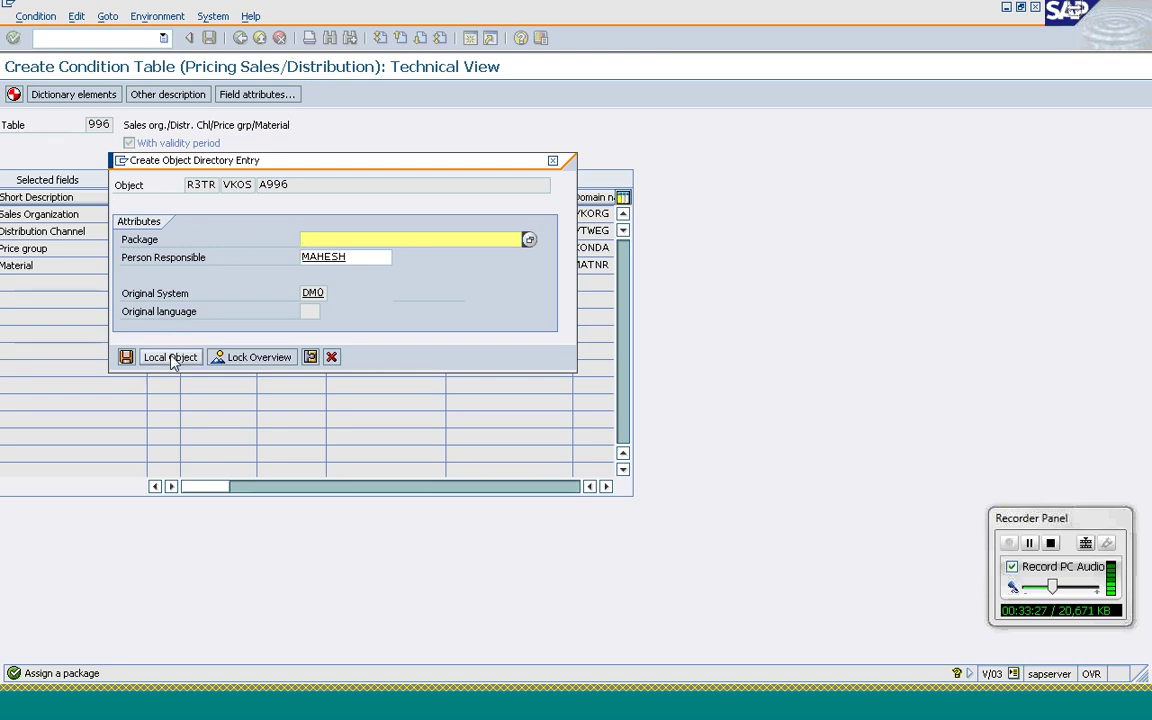
pyautogui.click(172, 360)
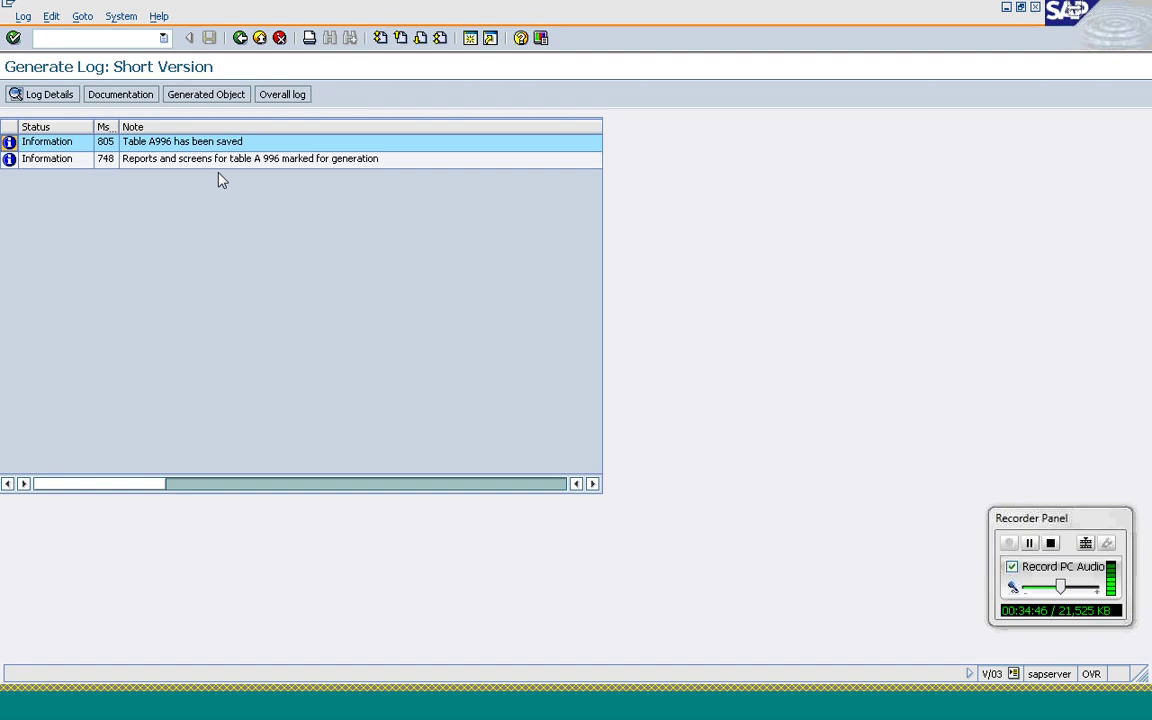
pyautogui.click(240, 38)
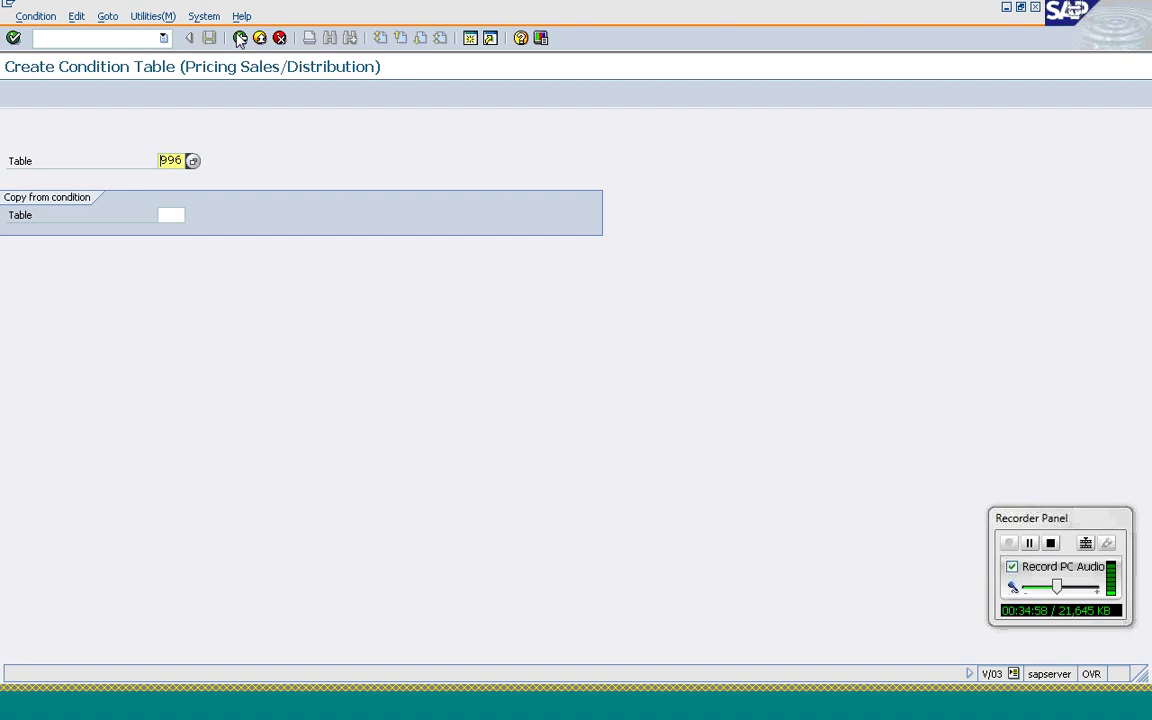
pyautogui.click(240, 38)
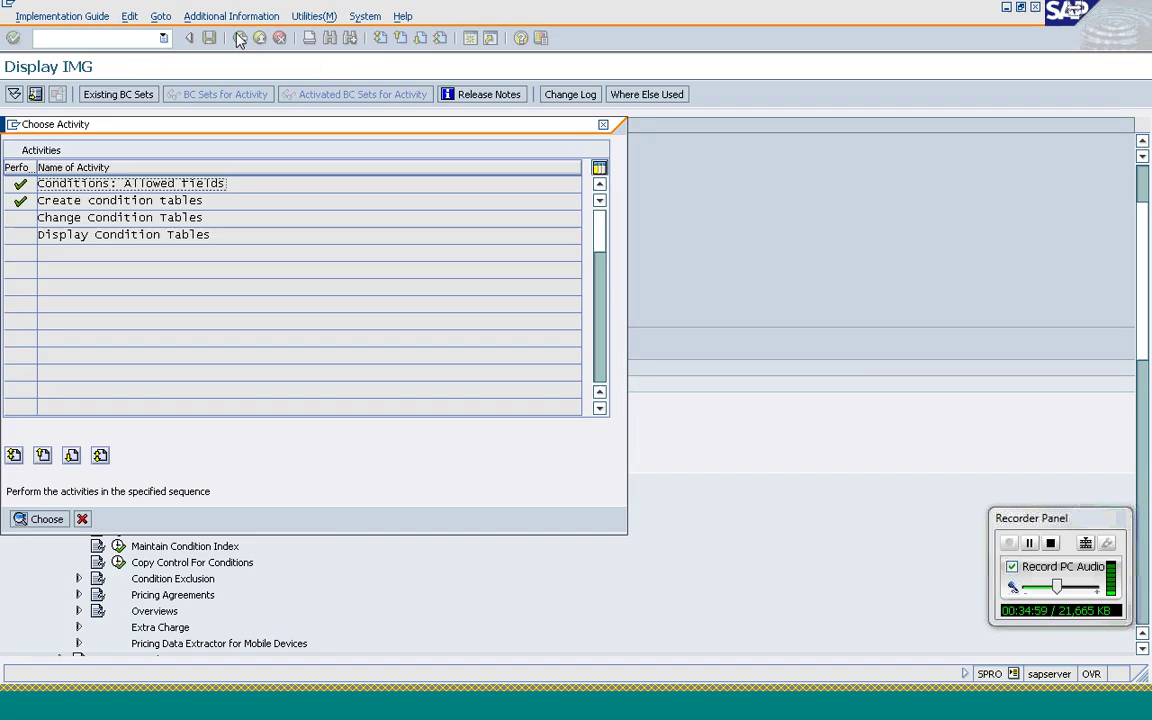
pyautogui.click(604, 126)
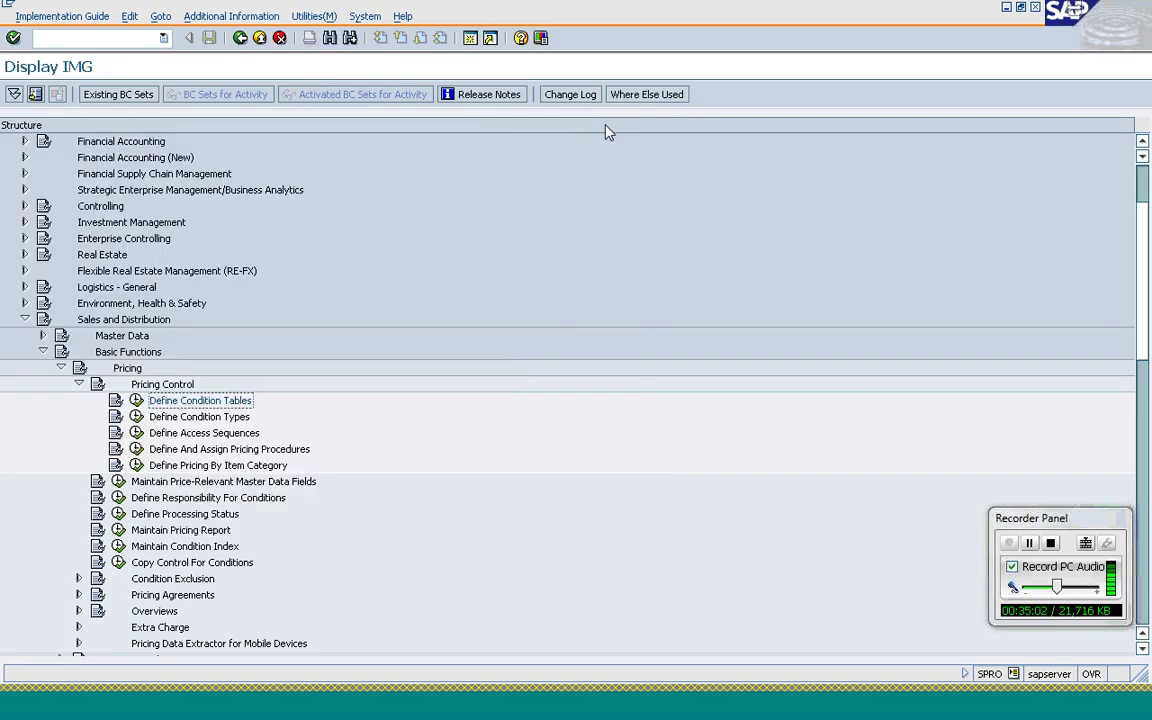
# - Check the key combinations offered for condition type PR00 when creating condition records, and return to the implementation guide
pyautogui.hotkey('alt', 'Tab')
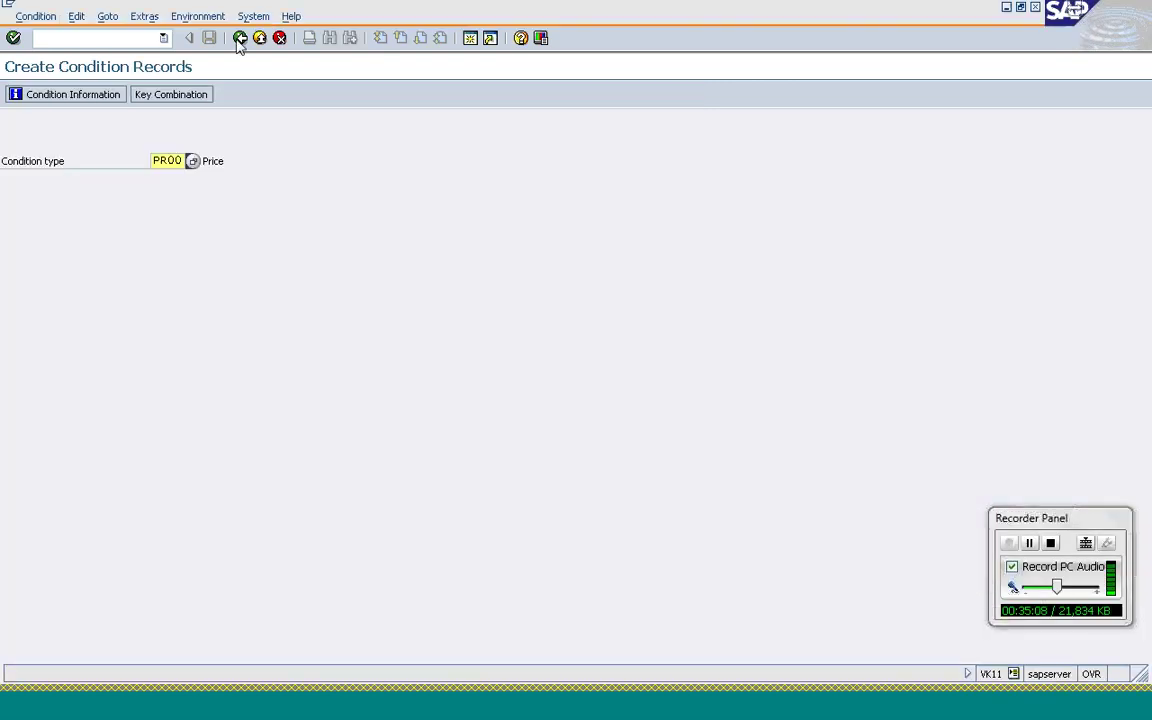
pyautogui.click(170, 100)
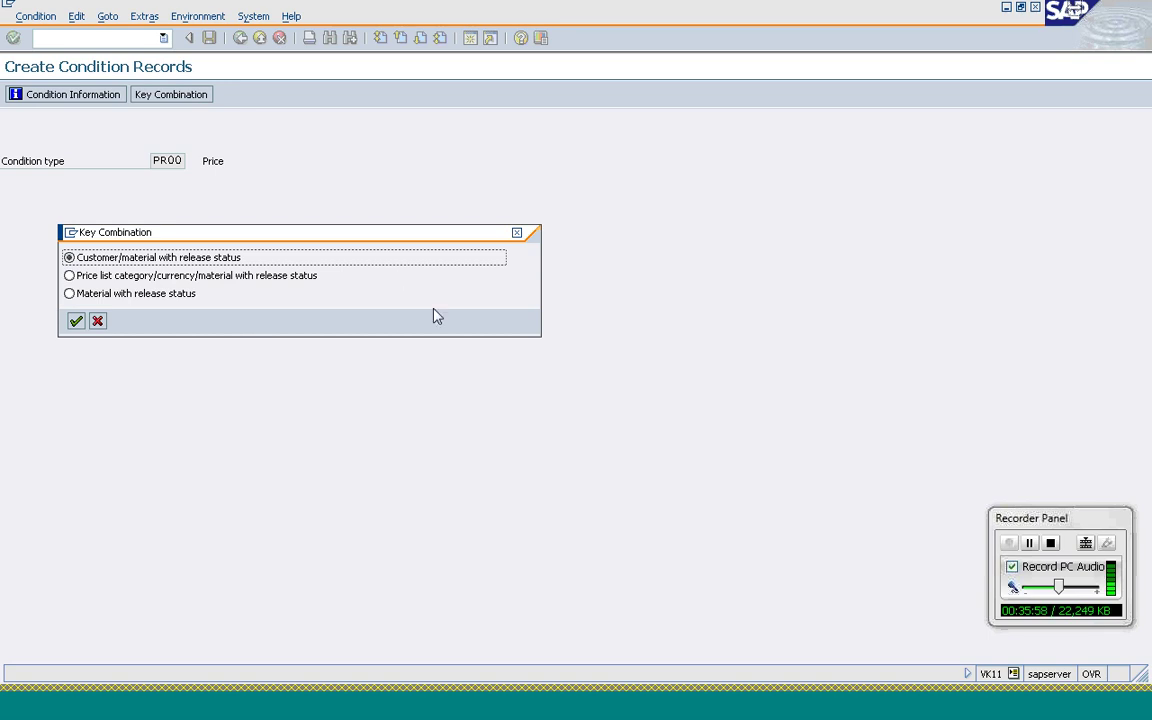
pyautogui.click(310, 711)
pyautogui.click(470, 600)
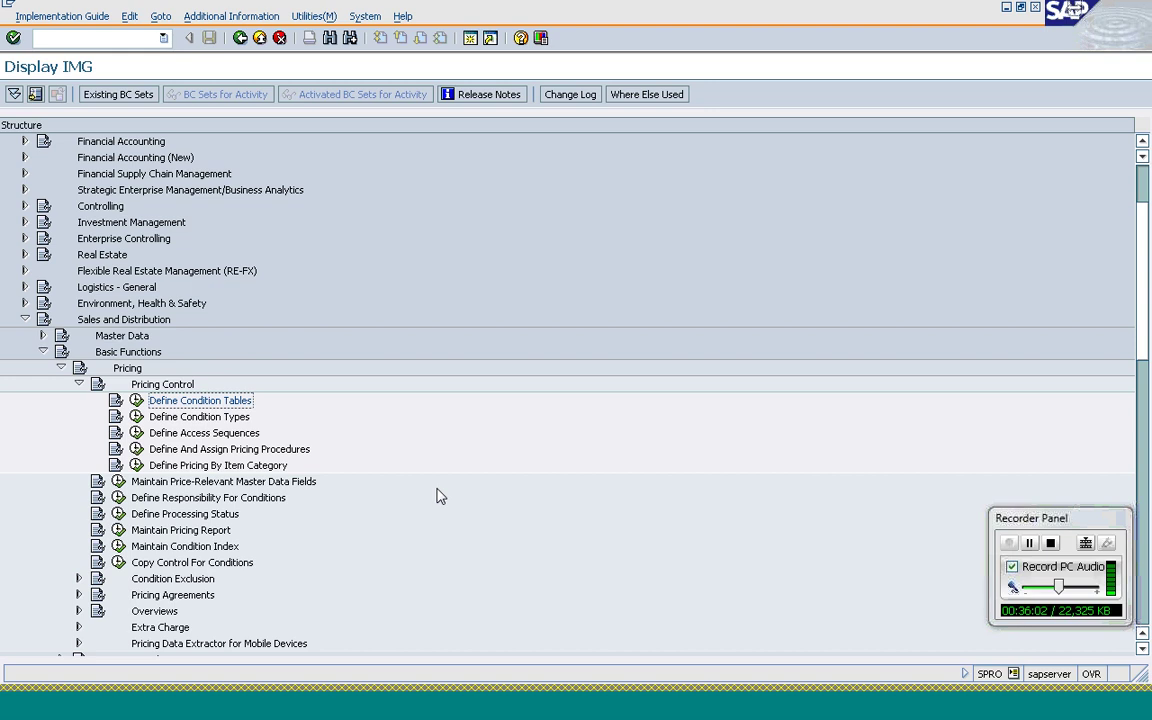
# - Open the Maintain Access Sequences activity under Define Access Sequences in Pricing Control and acknowledge the cross-client notice
pyautogui.click(136, 437)
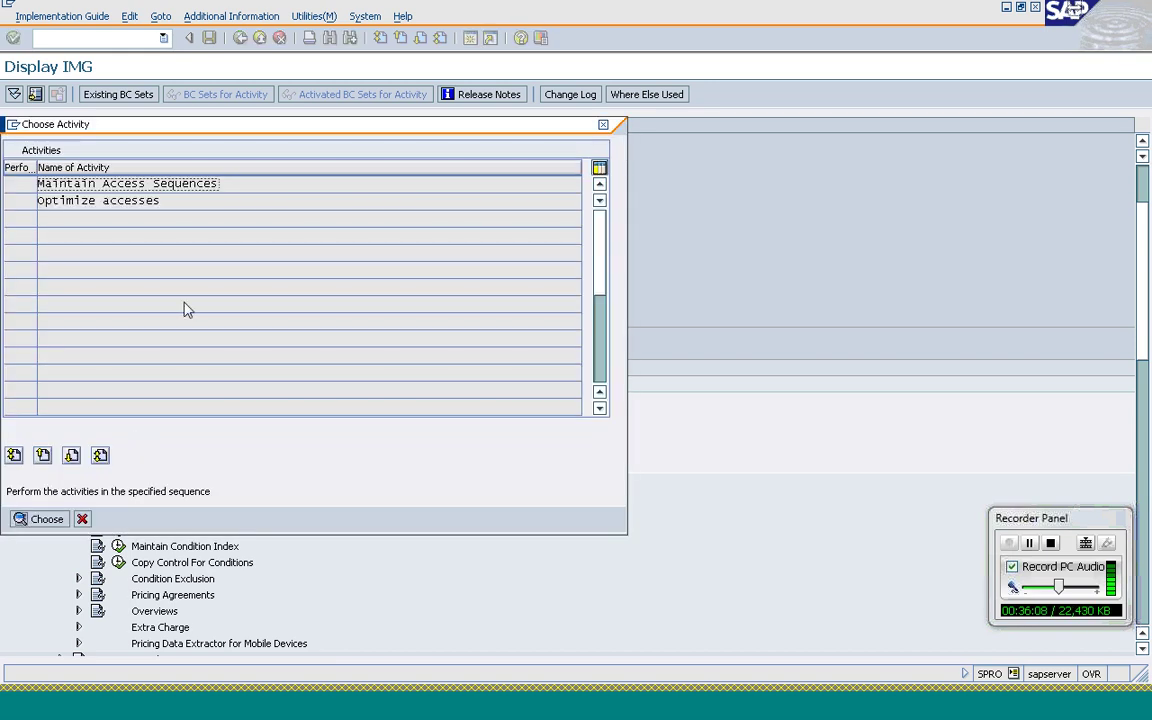
pyautogui.doubleClick(194, 188)
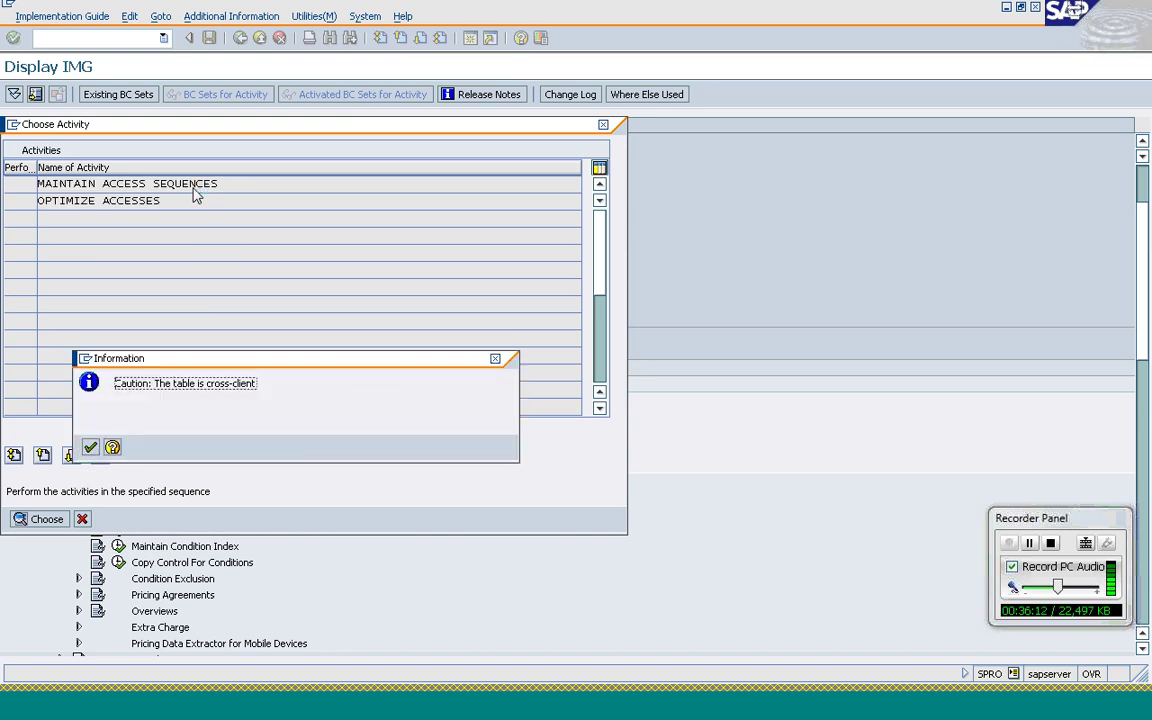
pyautogui.click(94, 450)
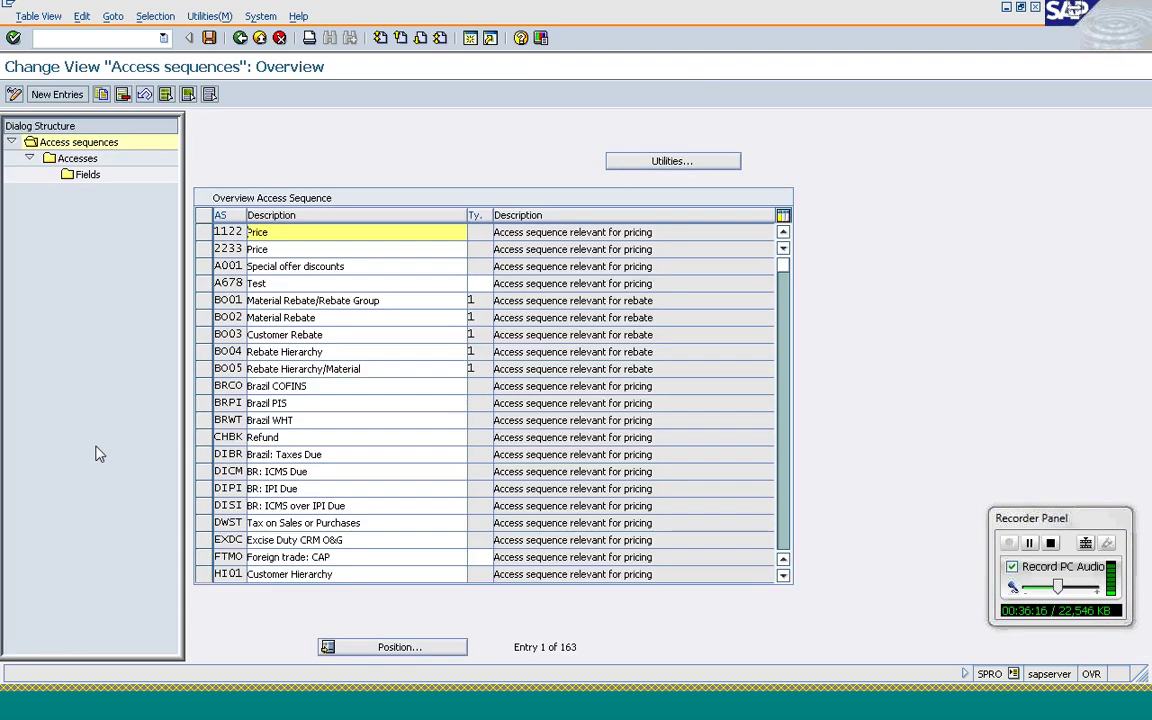
# - Locate access sequence PR02 in the overview and open its list of accesses
pyautogui.click(400, 649)
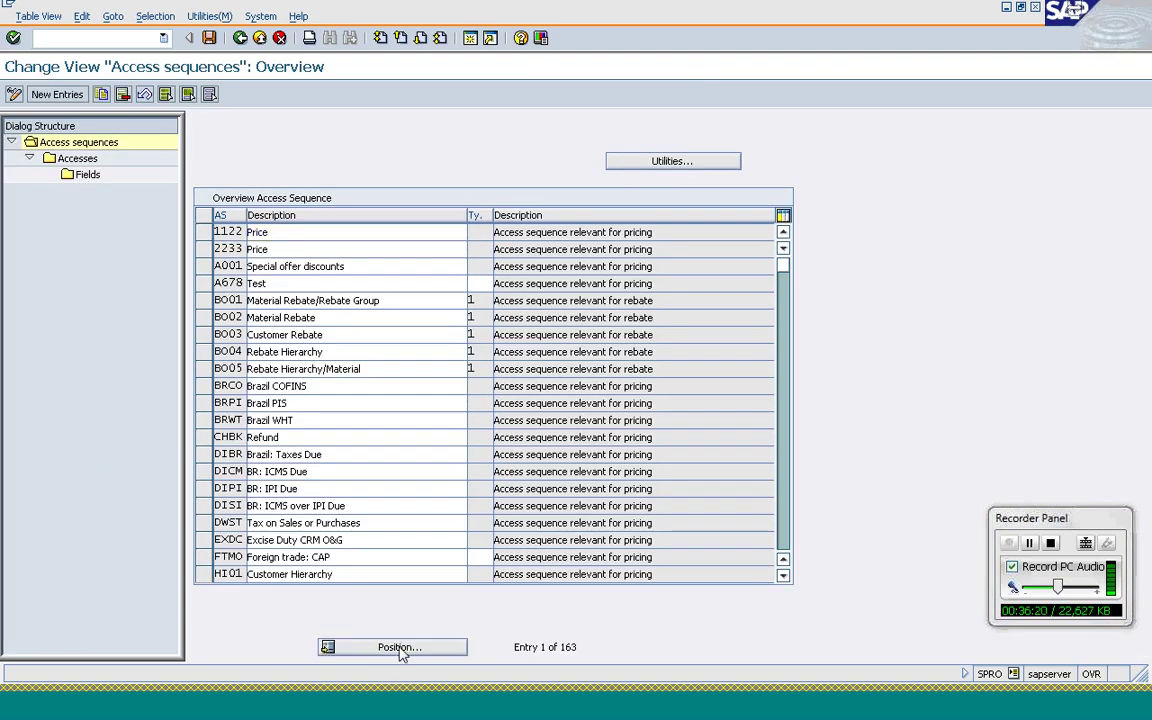
pyautogui.write('PR0')
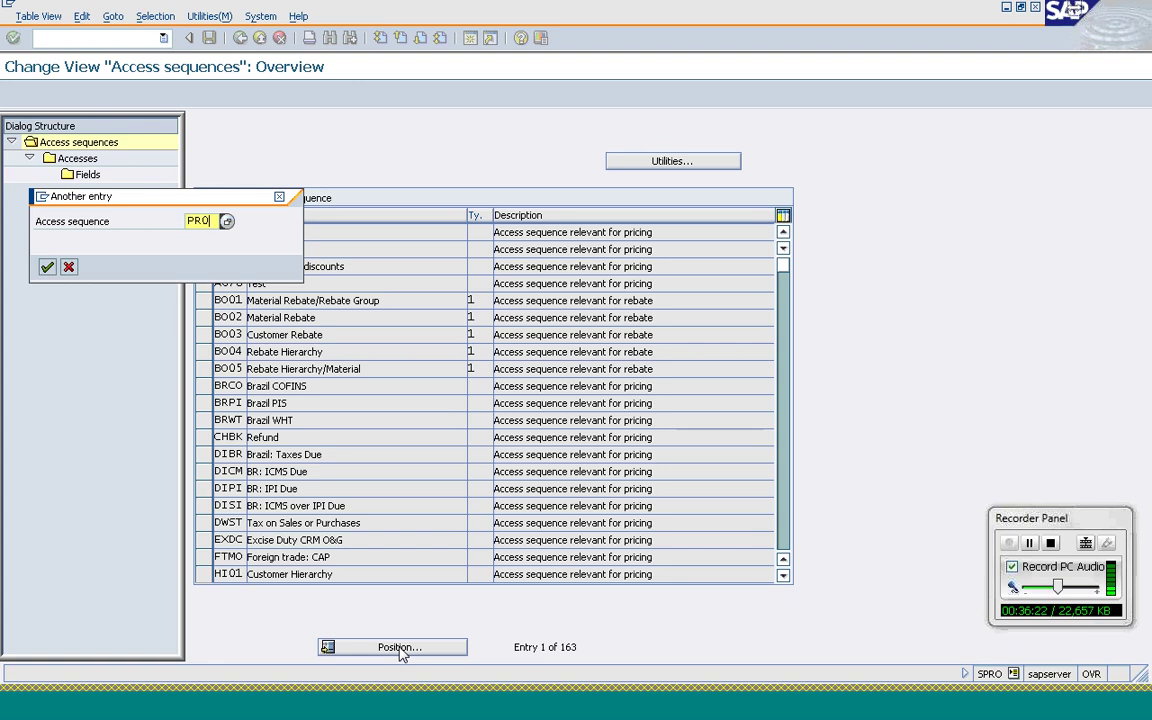
pyautogui.write('2')
pyautogui.press('Return')
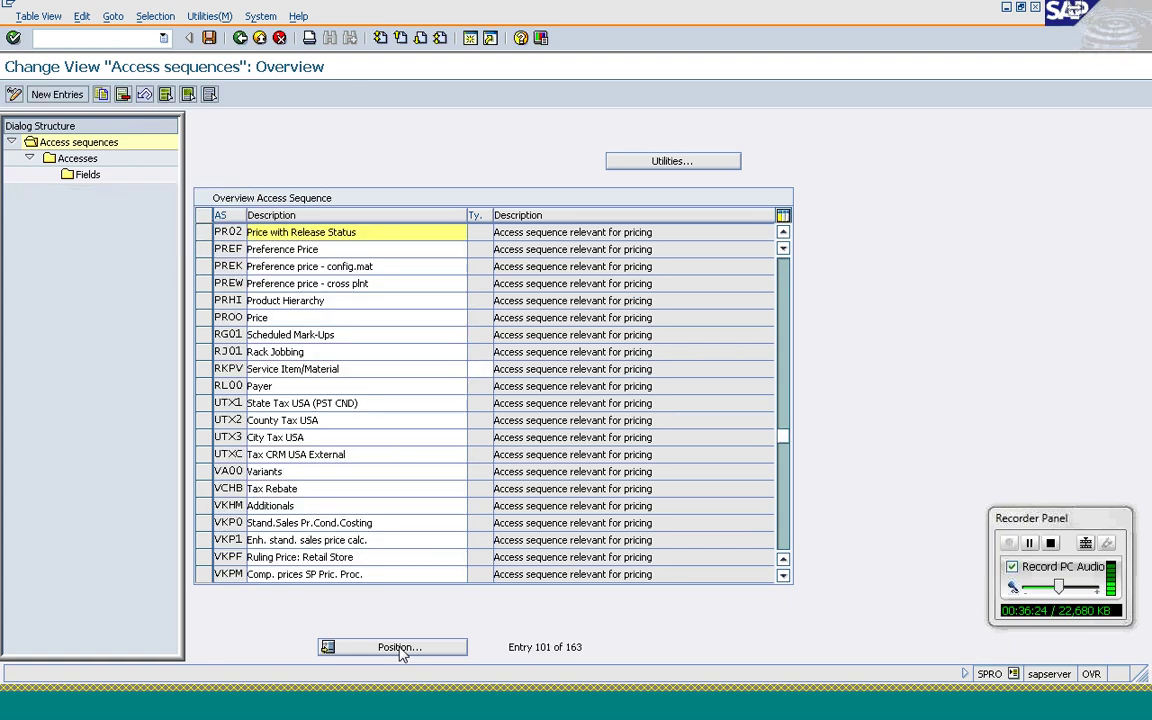
pyautogui.click(204, 232)
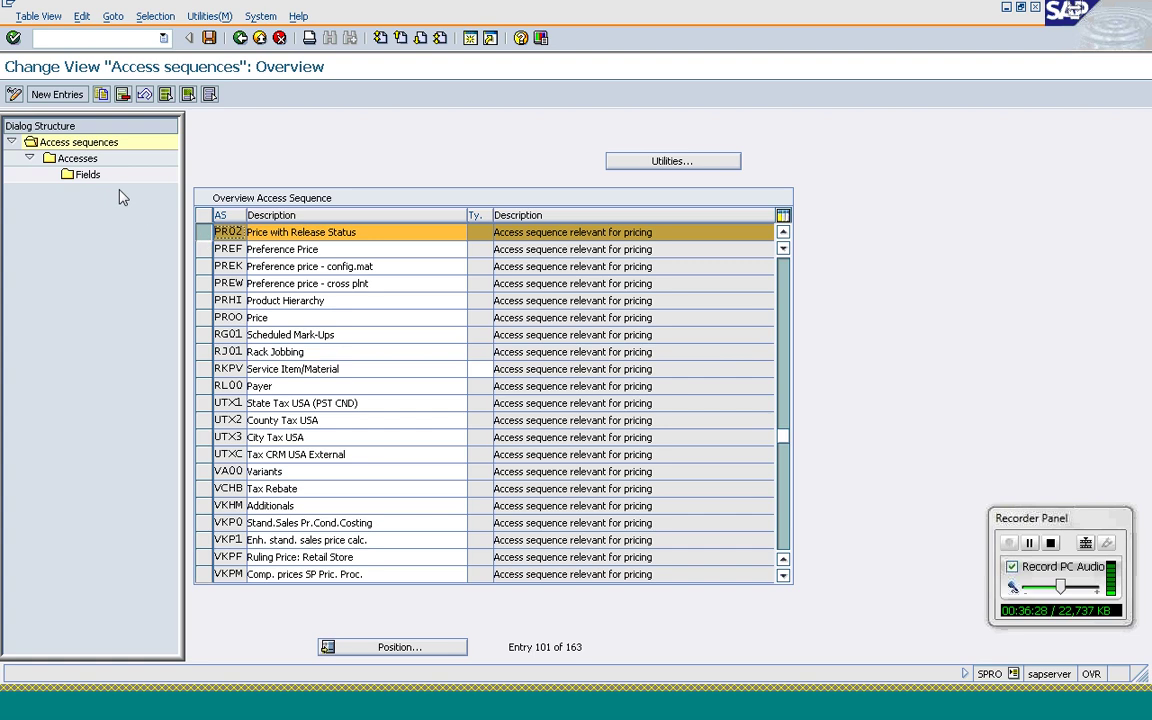
pyautogui.click(73, 161)
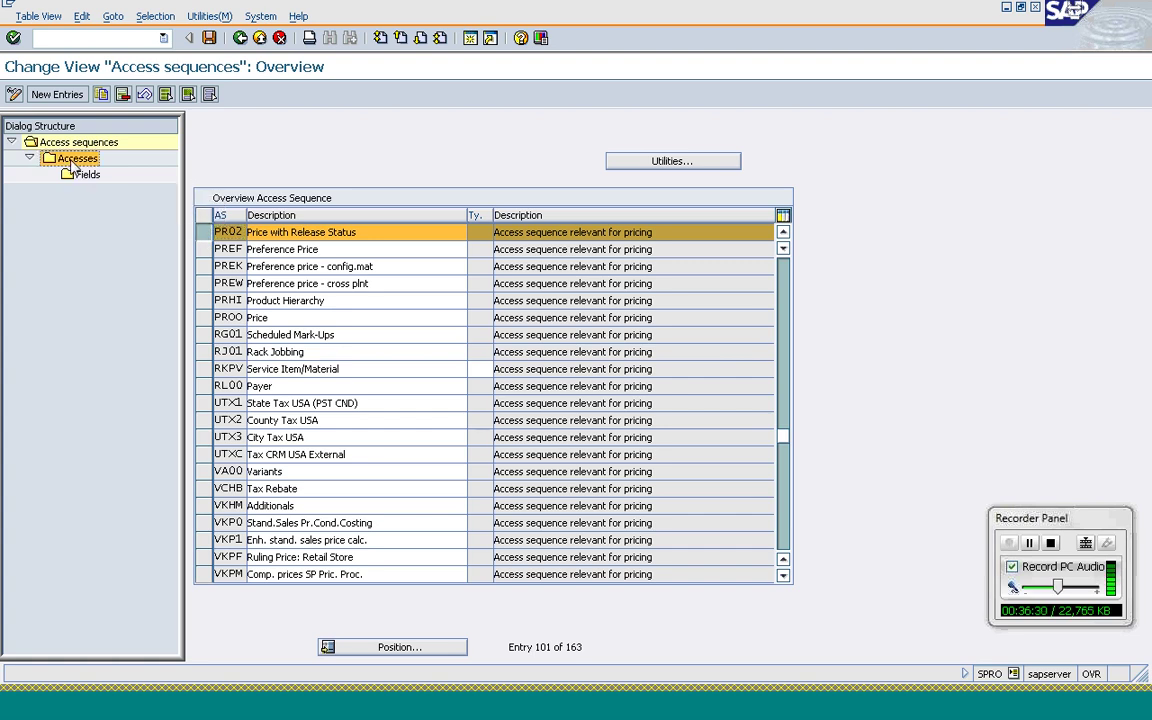
pyautogui.click(73, 161)
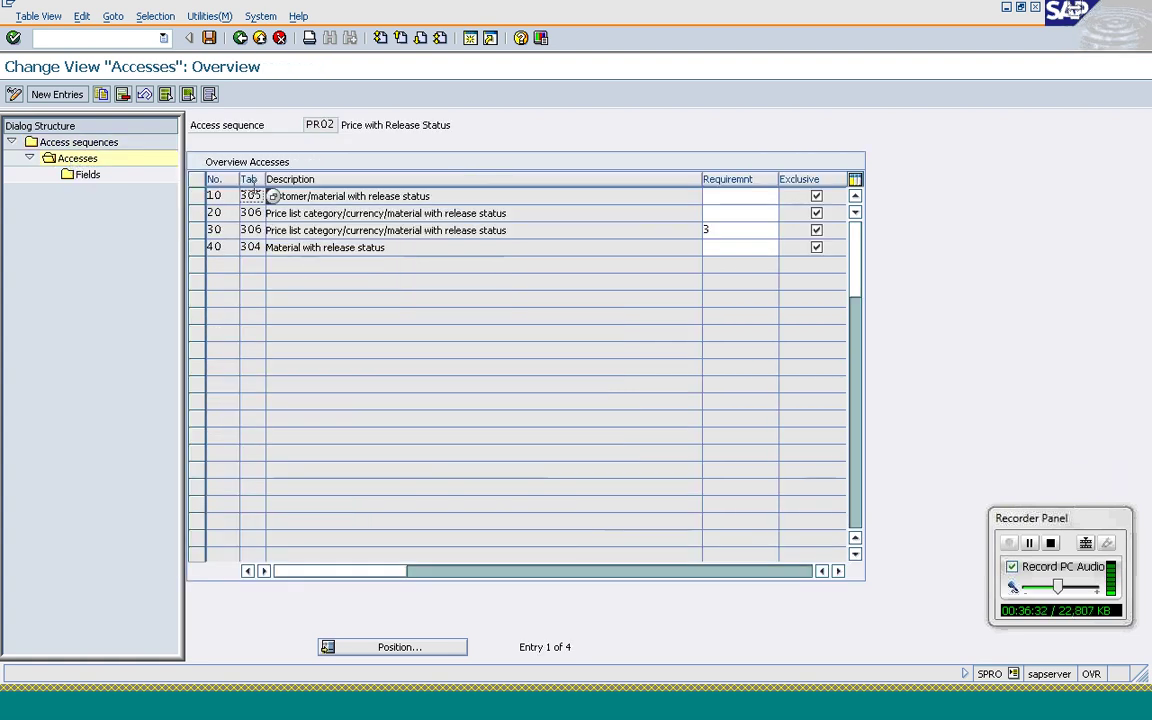
# - Compare the accesses of access sequence PR02 with the key combinations offered for condition type PR00 in the Create Condition Records session
pyautogui.click(333, 213)
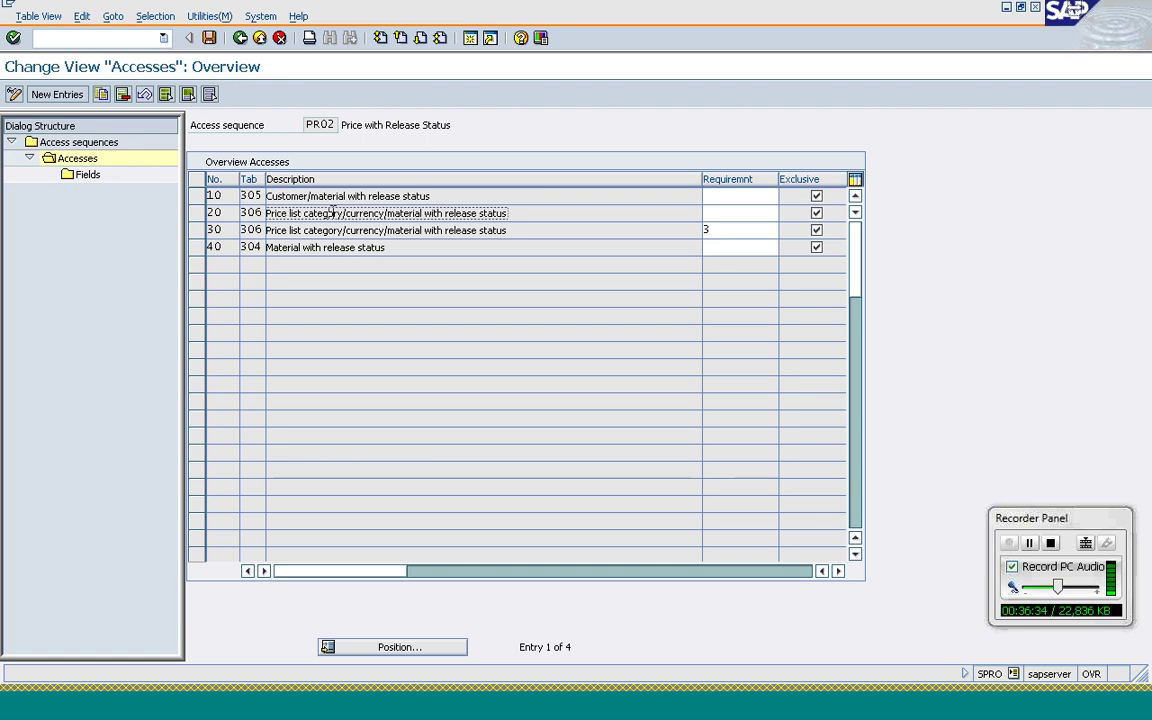
pyautogui.click(231, 214)
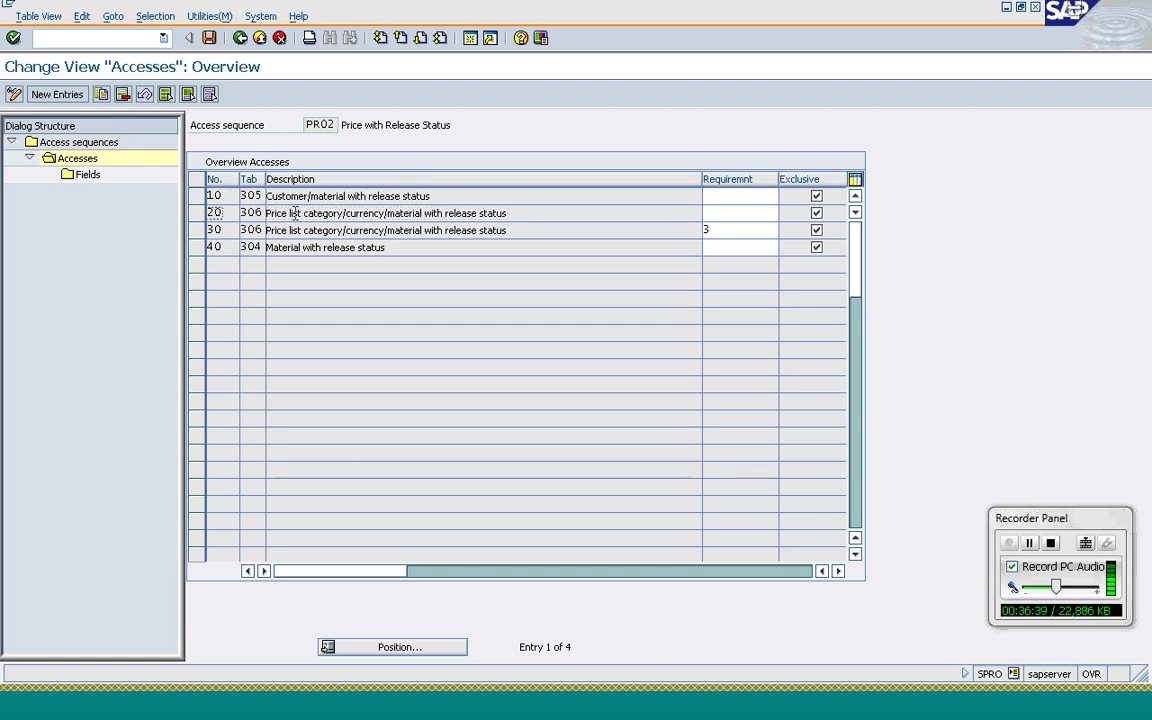
pyautogui.click(221, 249)
pyautogui.click(338, 253)
pyautogui.click(298, 709)
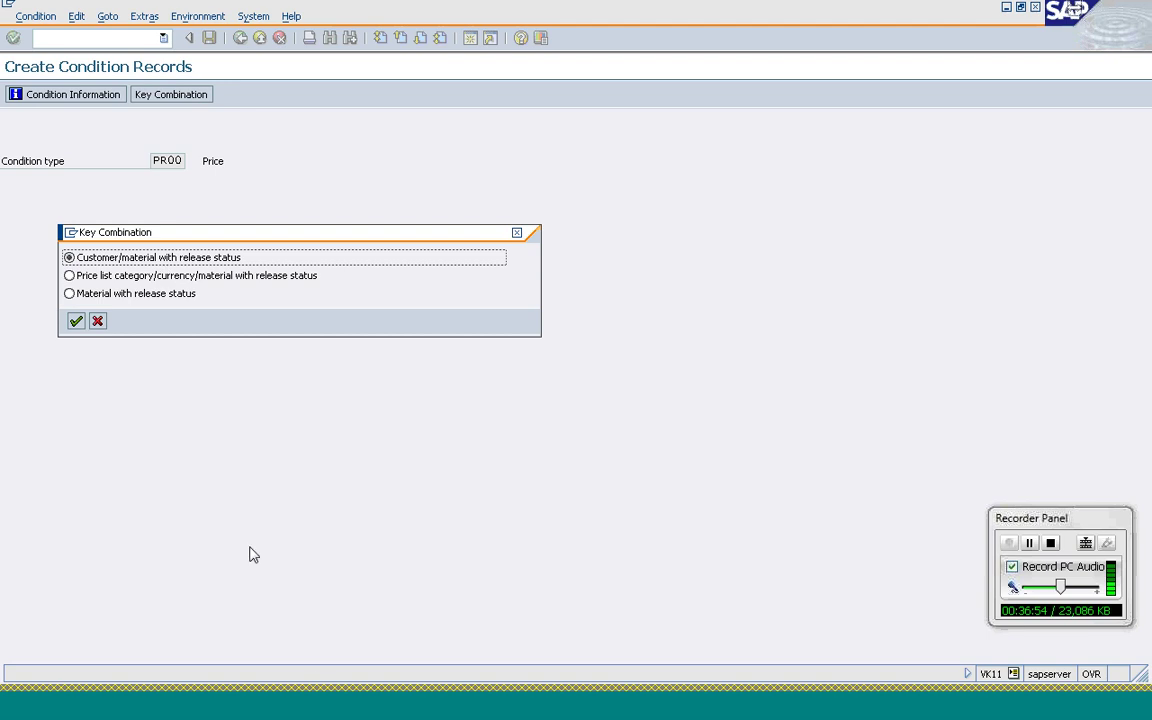
pyautogui.click(311, 690)
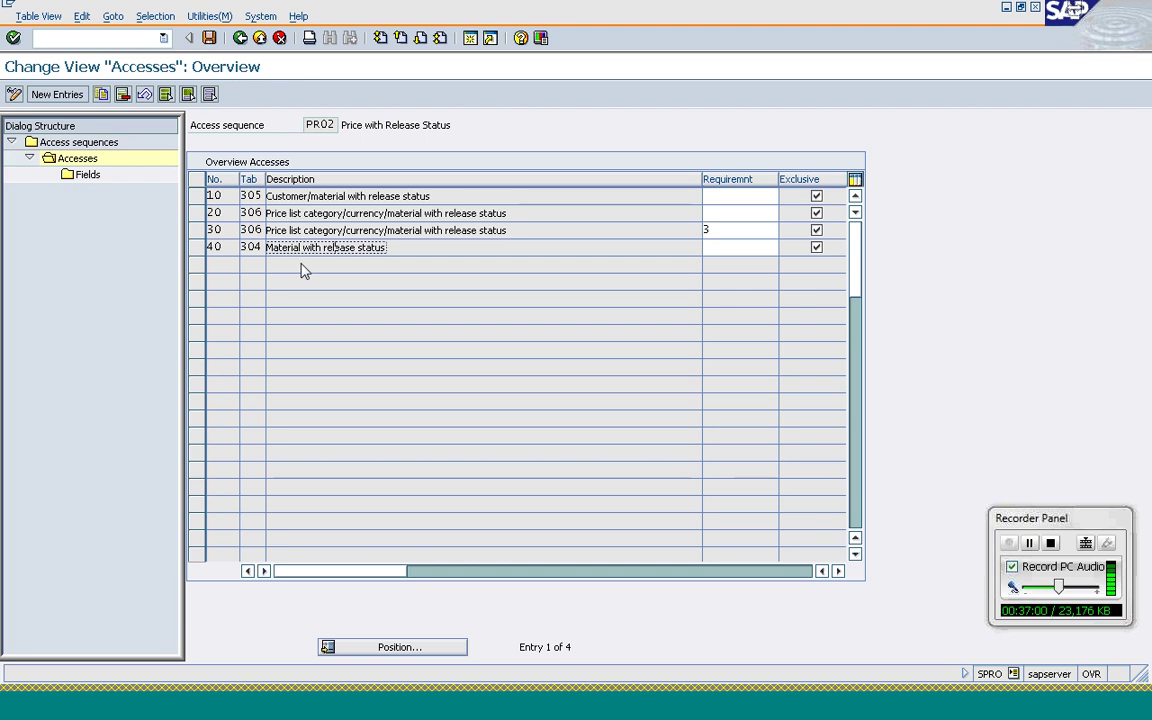
pyautogui.moveTo(304, 715)
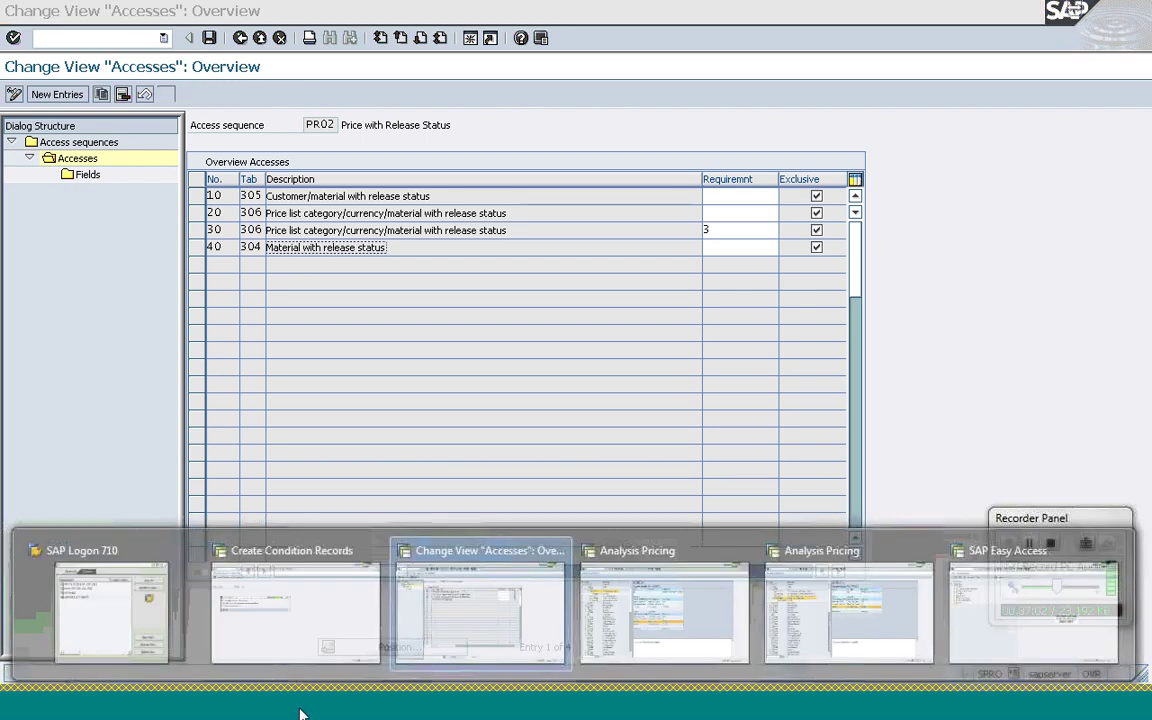
pyautogui.click(252, 586)
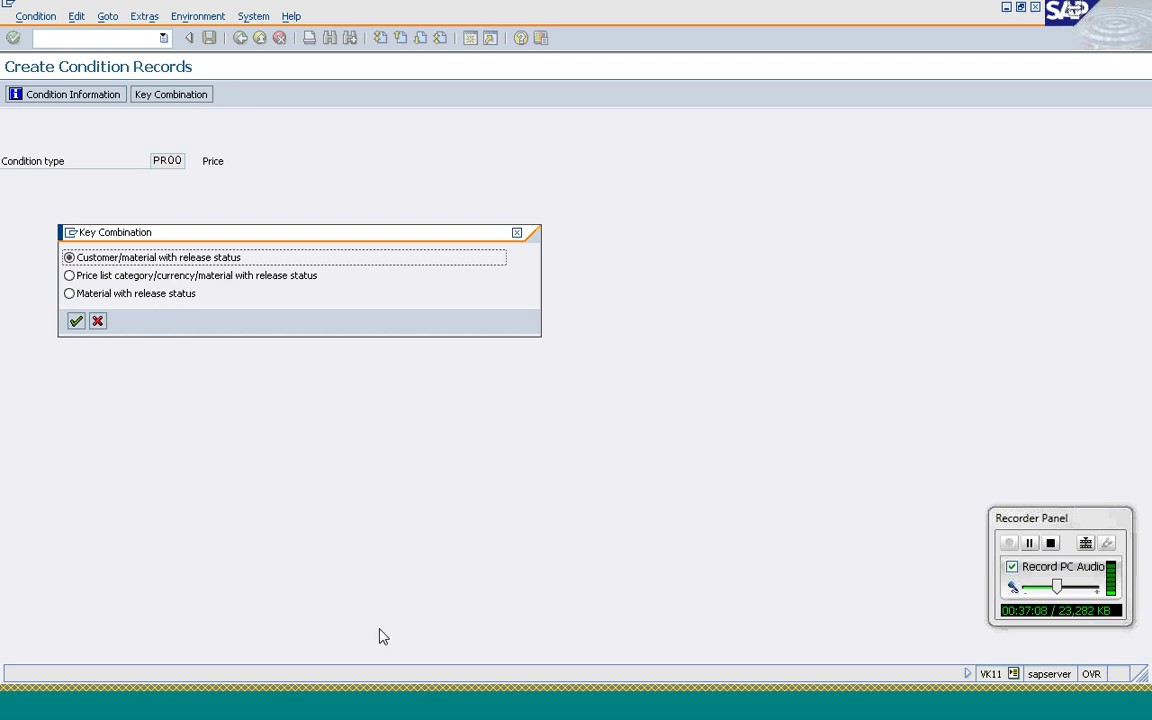
pyautogui.click(308, 703)
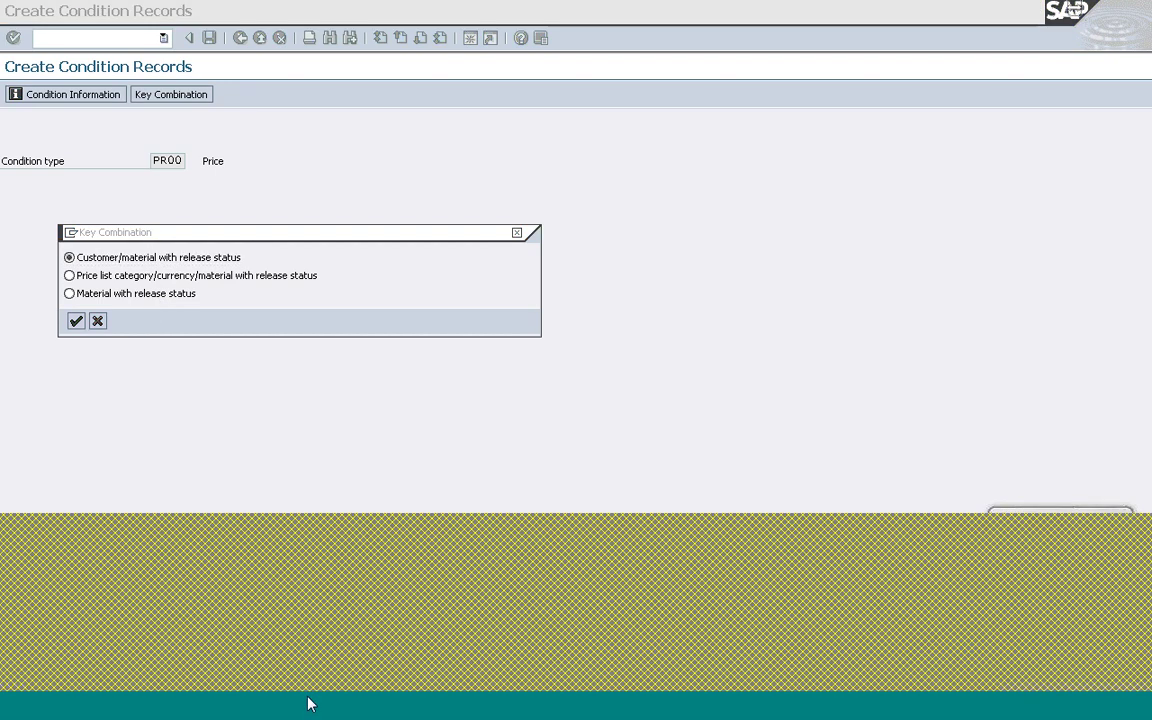
pyautogui.click(409, 612)
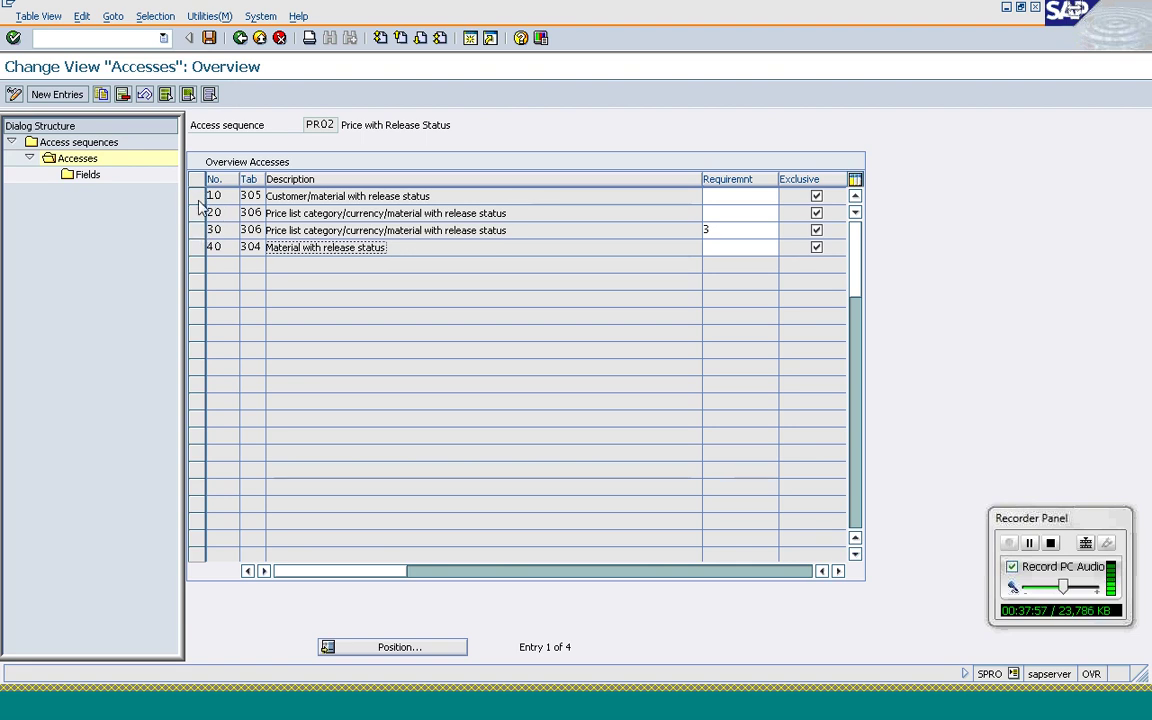
# - Add a new access number 15 with condition table 996 to access sequence PR02, acknowledging the messages
pyautogui.click(56, 94)
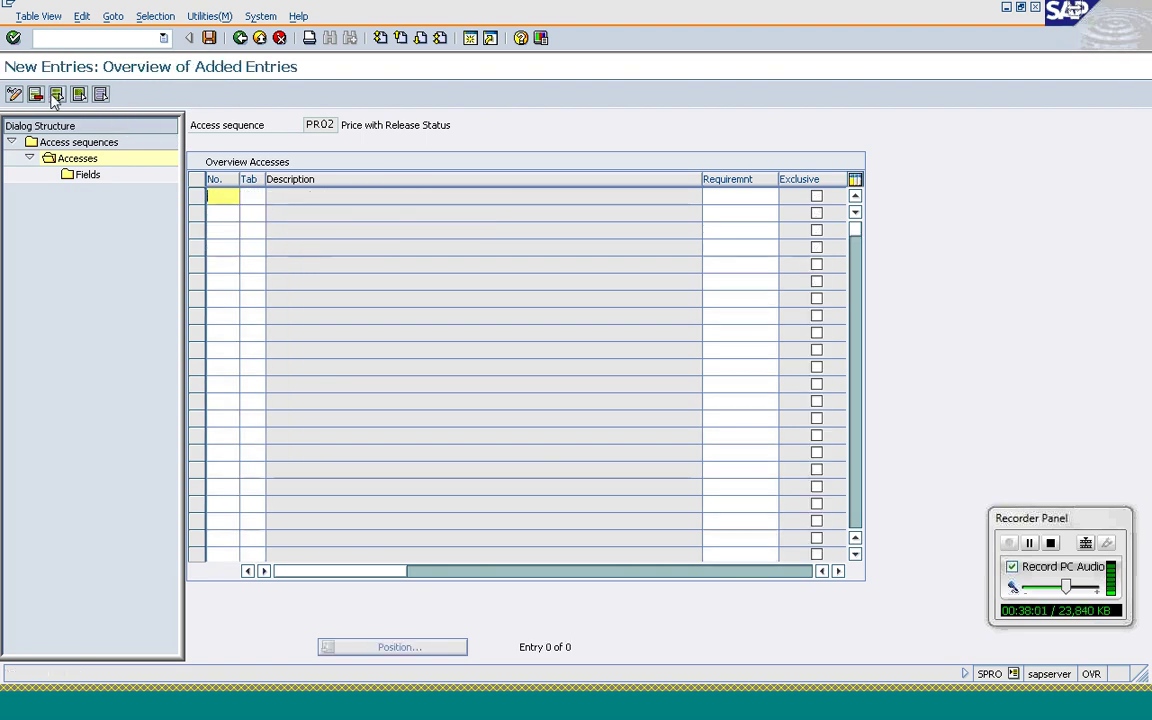
pyautogui.write('15')
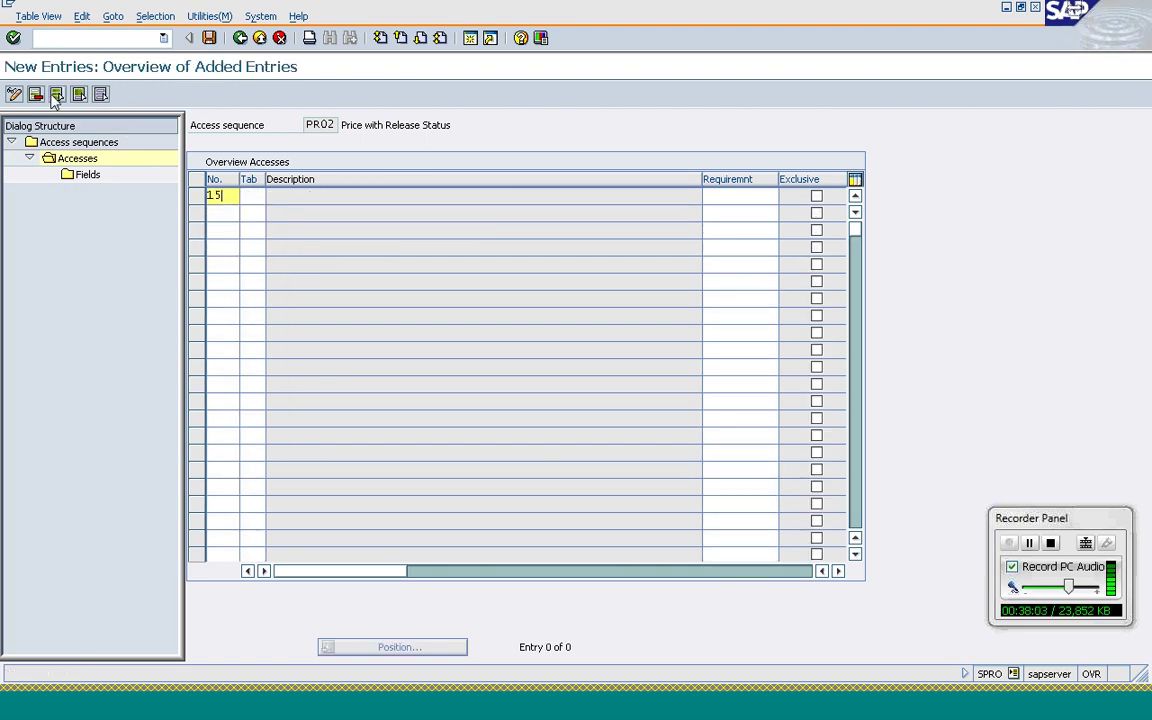
pyautogui.press('Tab')
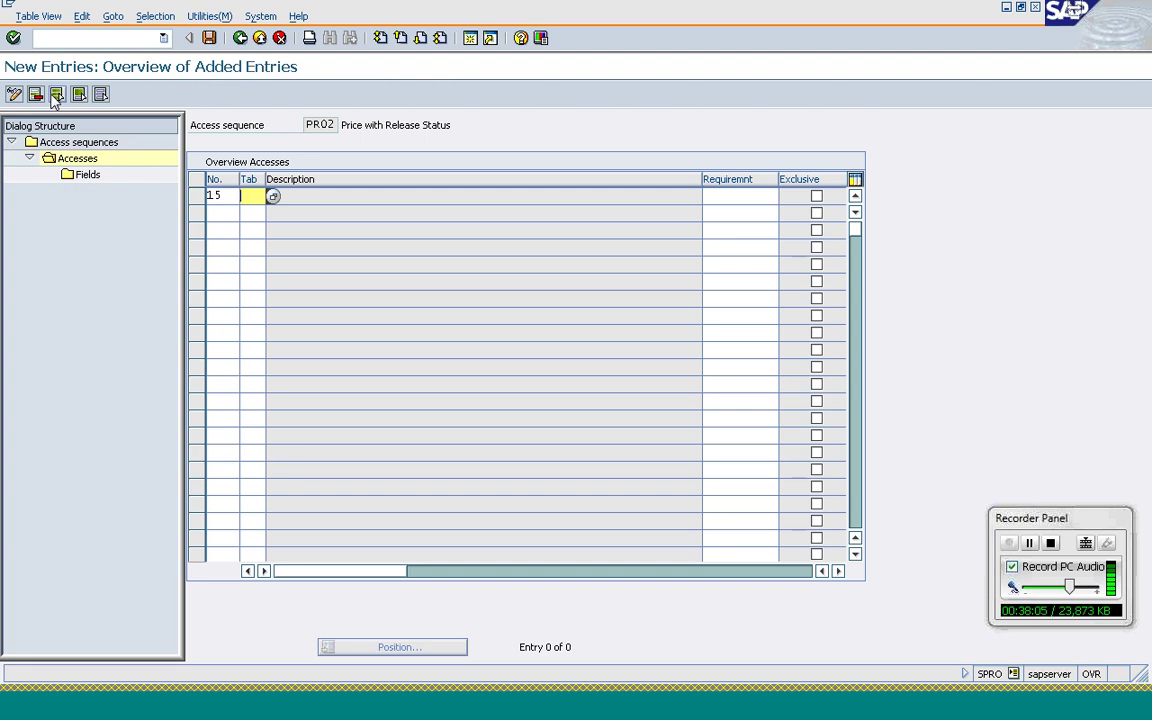
pyautogui.write('996')
pyautogui.press('Return')
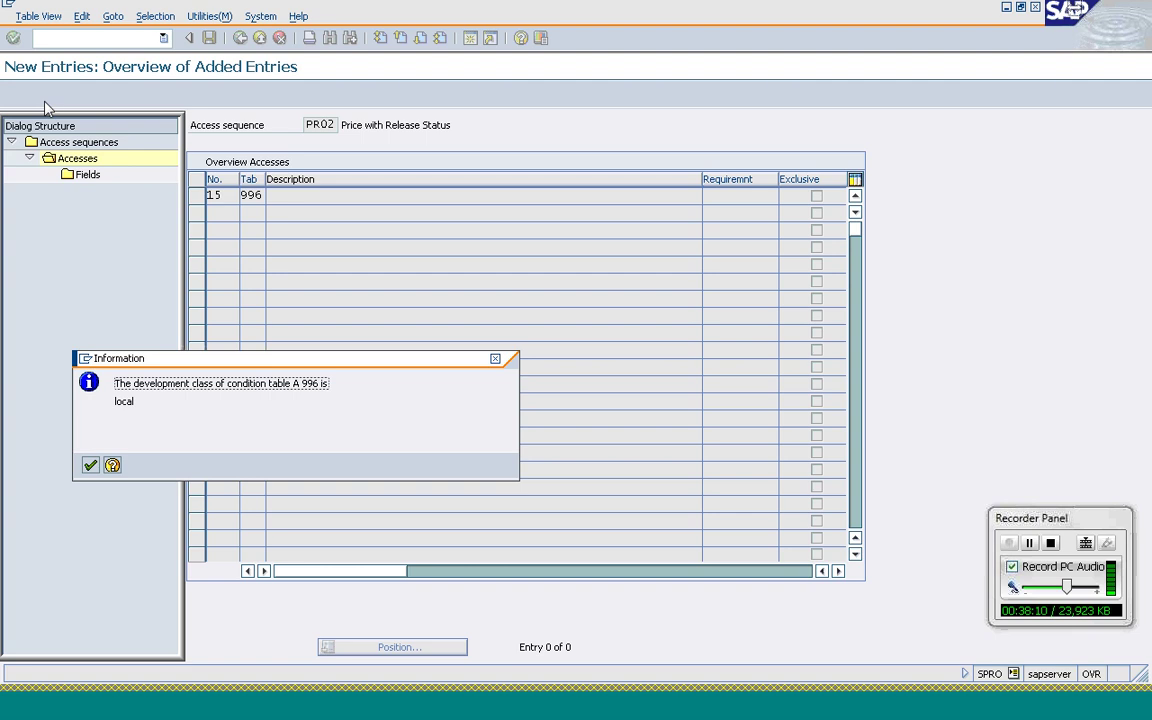
pyautogui.click(90, 466)
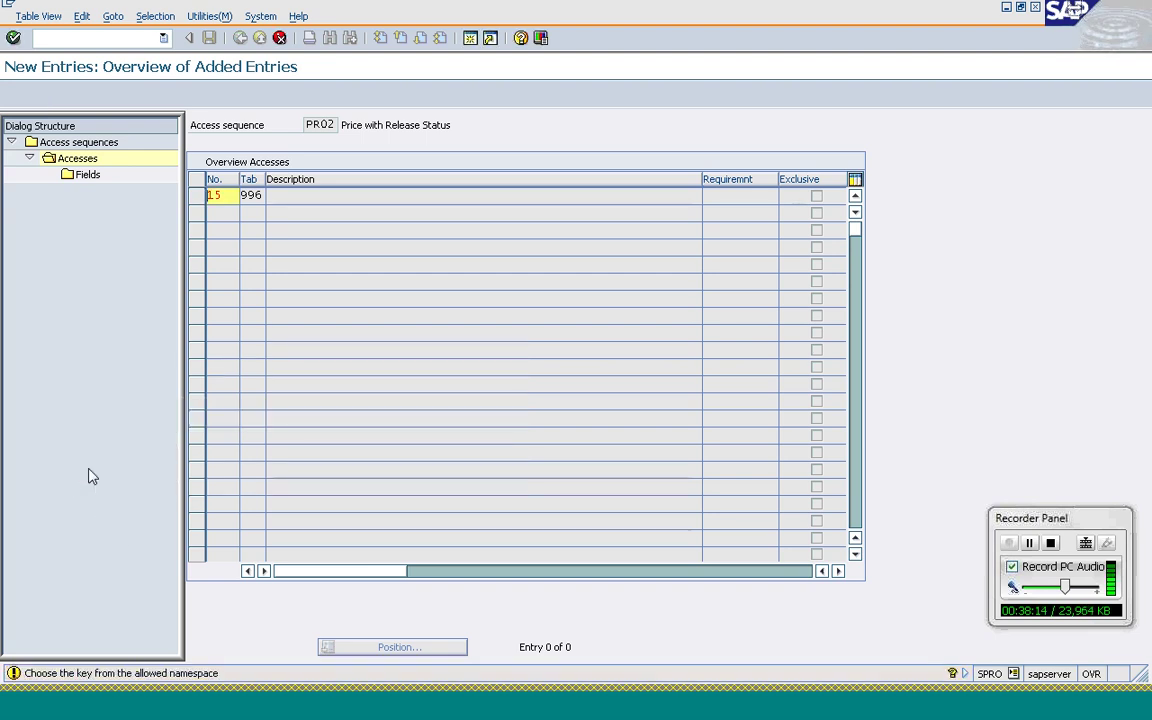
pyautogui.press('Return')
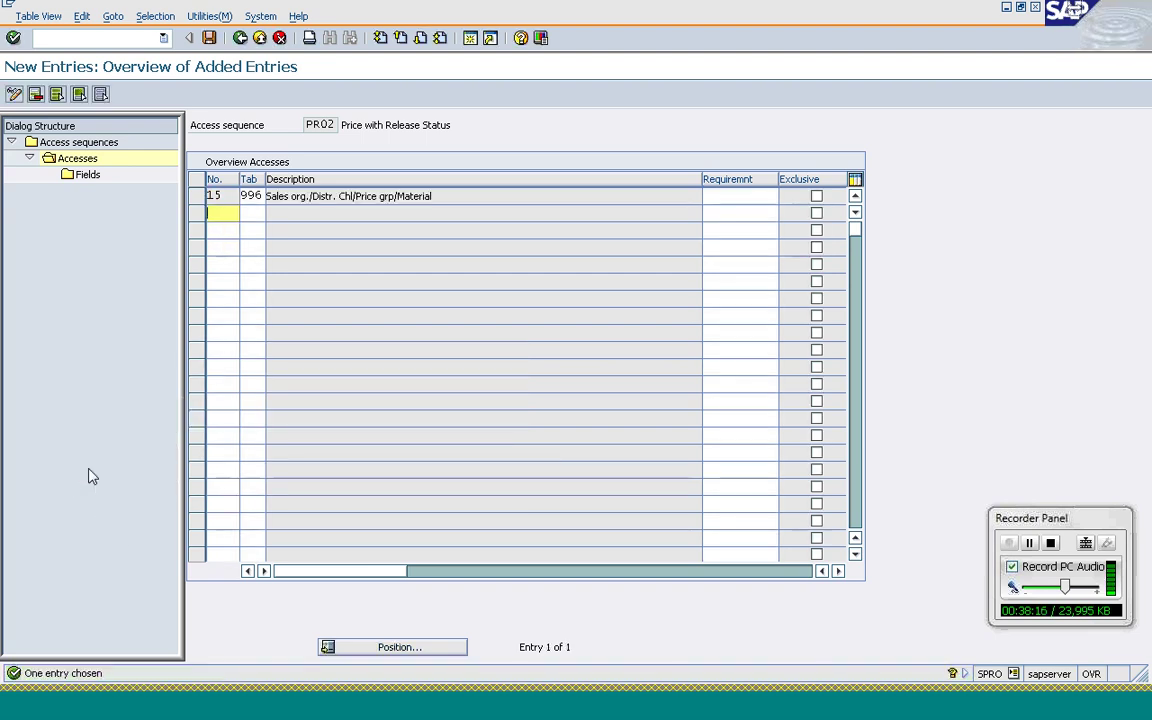
# - Mark access 15 as exclusive without a requirement and confirm the entry through its messages
pyautogui.click(730, 196)
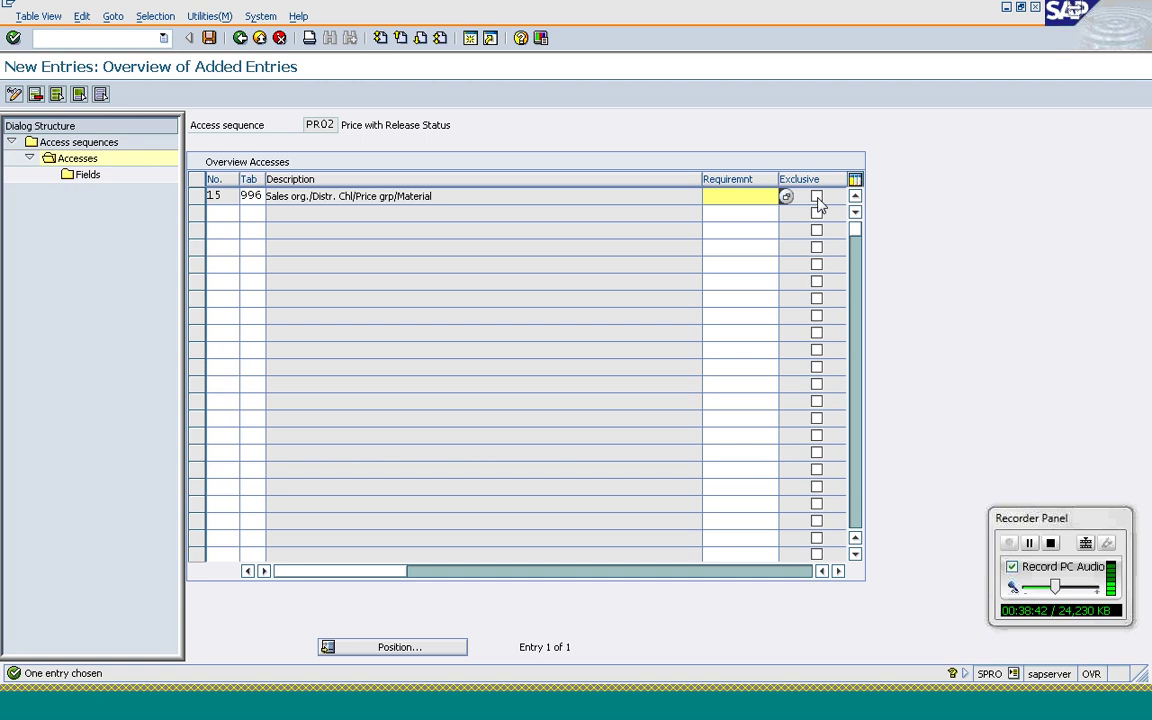
pyautogui.click(816, 197)
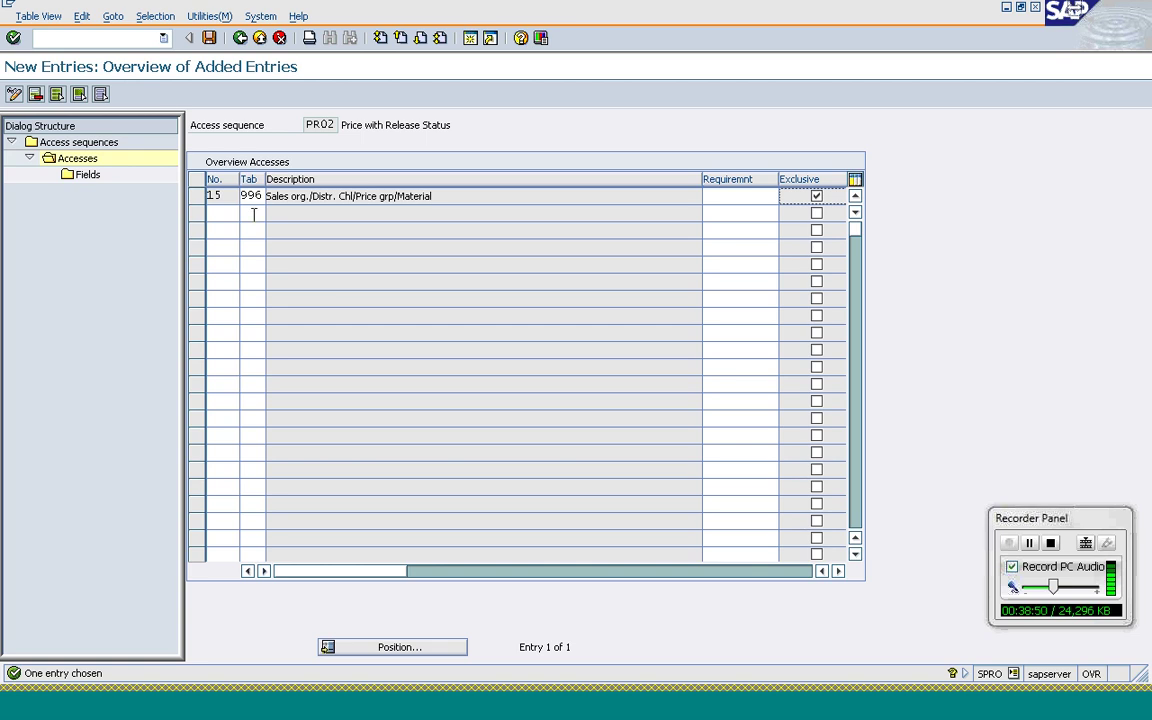
pyautogui.click(368, 195)
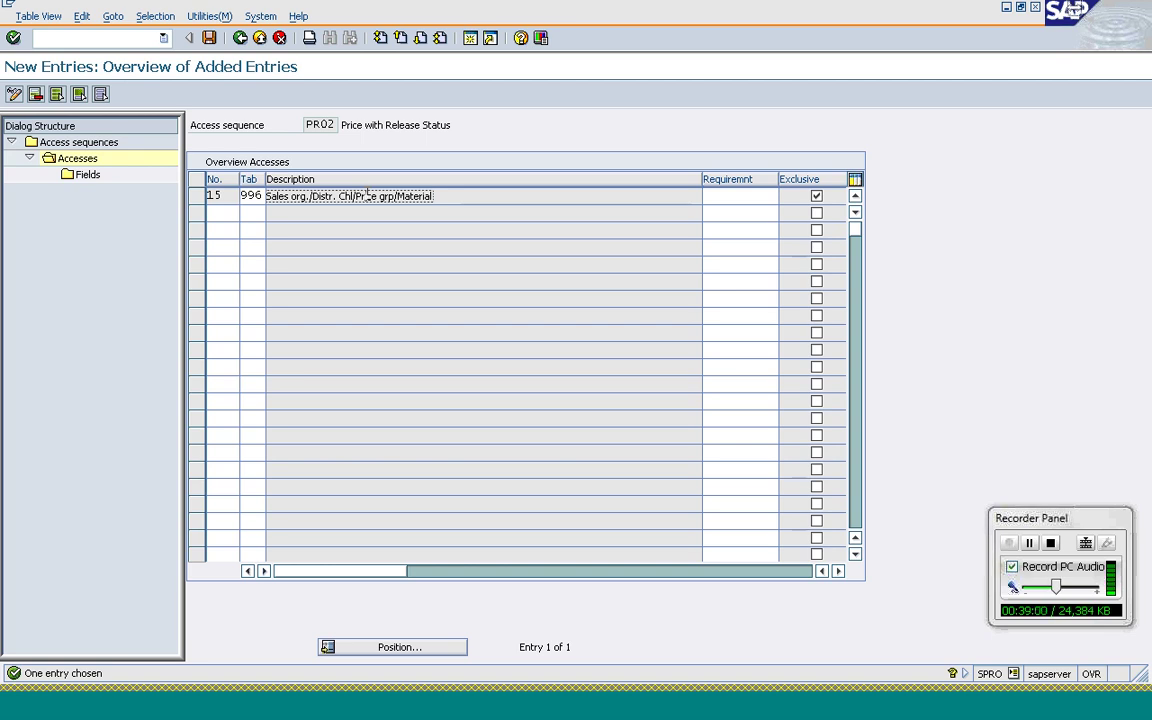
pyautogui.press('Return')
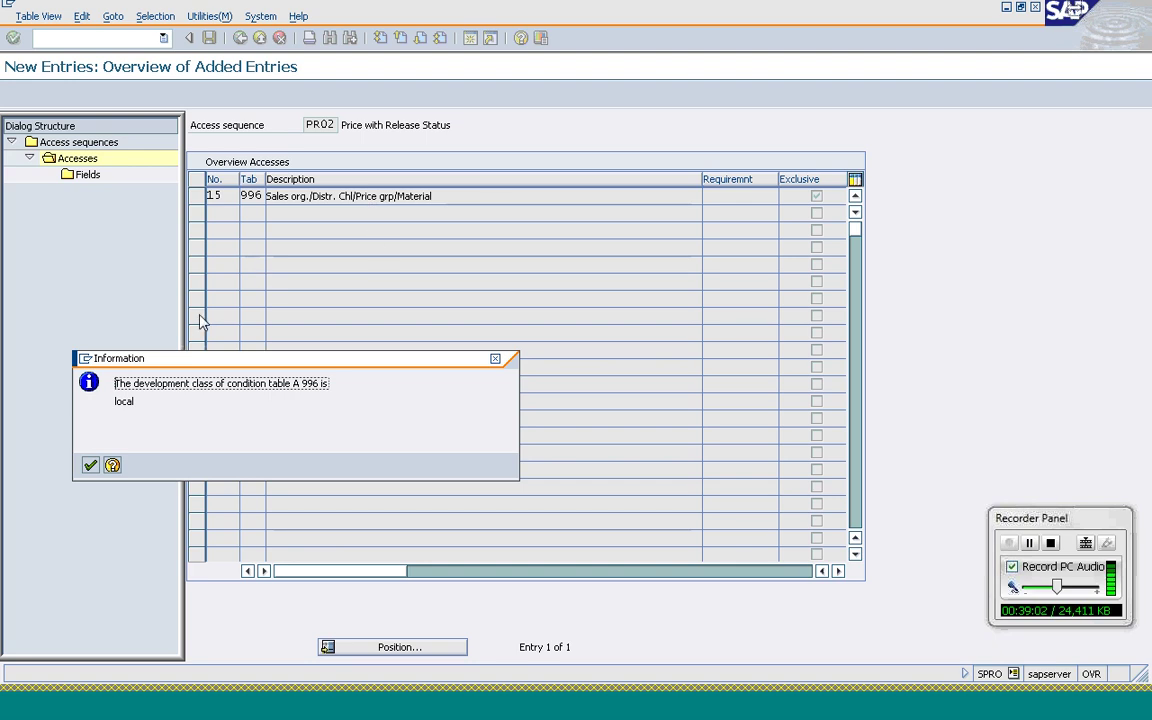
pyautogui.click(90, 466)
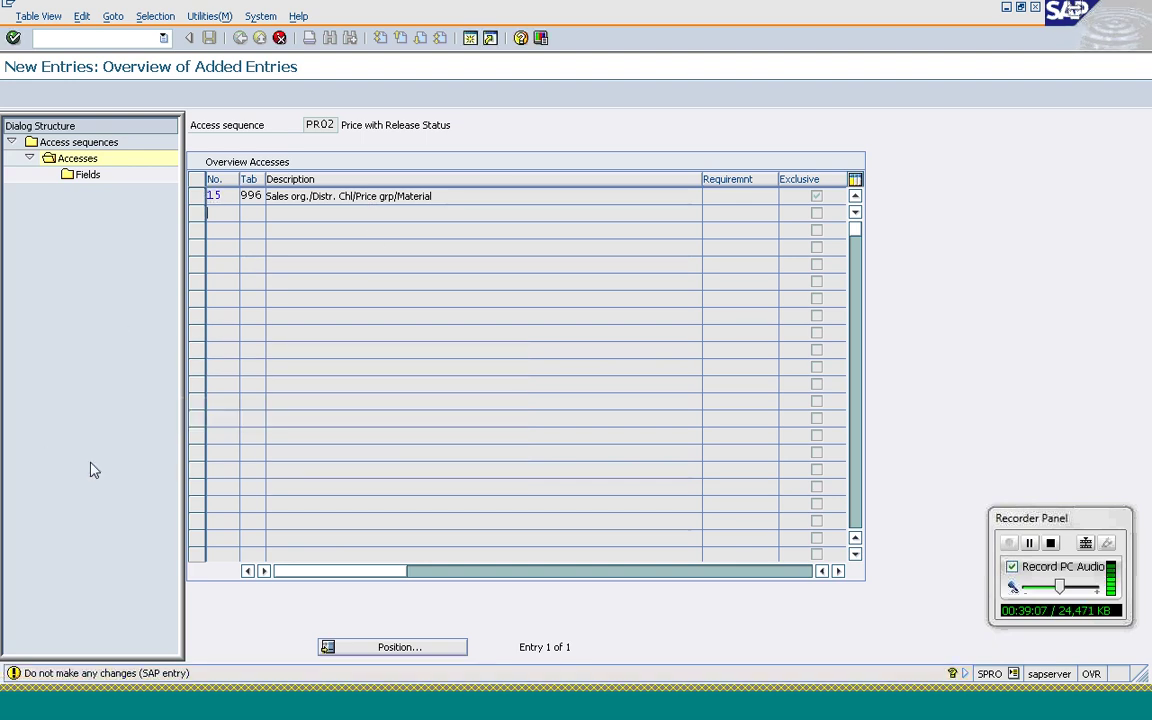
pyautogui.press('Return')
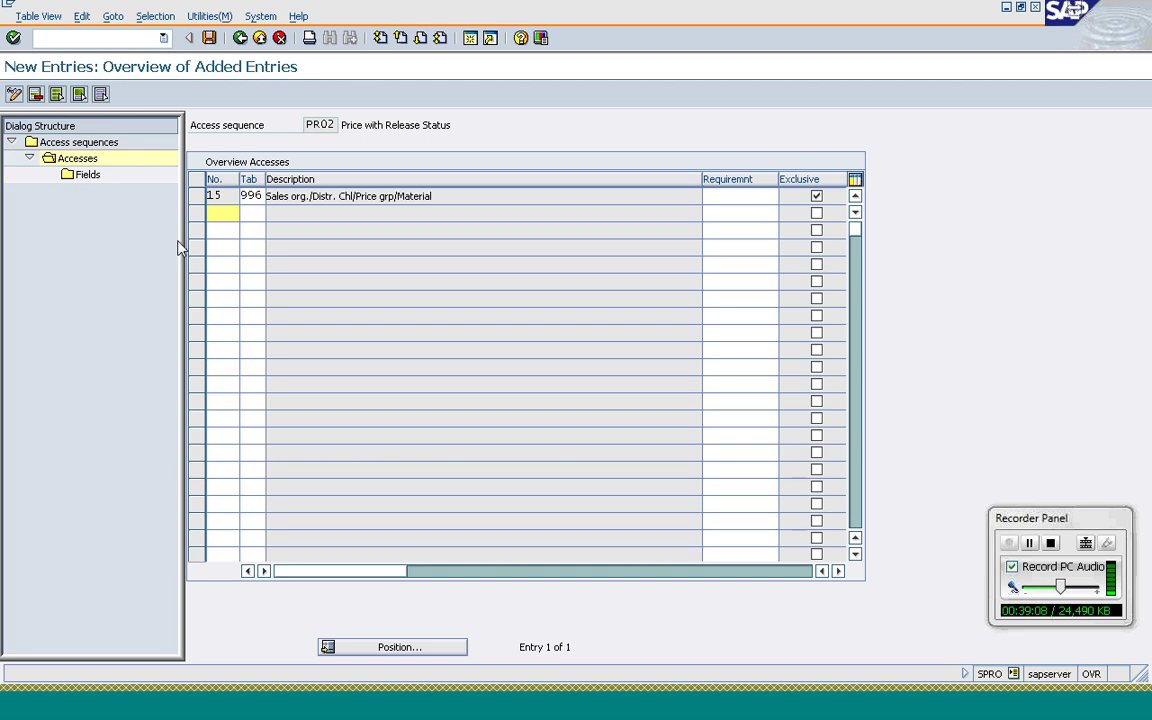
# - Open the field assignments of access 15, then return to the overview of all PR02 accesses
pyautogui.click(198, 198)
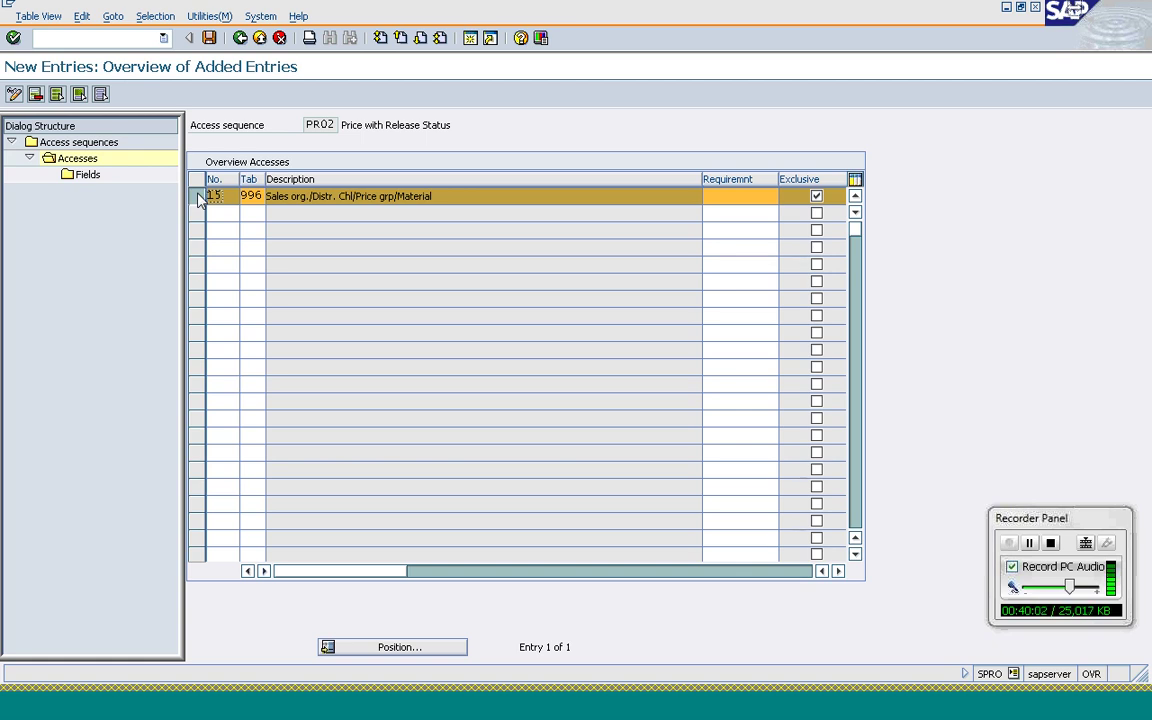
pyautogui.click(85, 178)
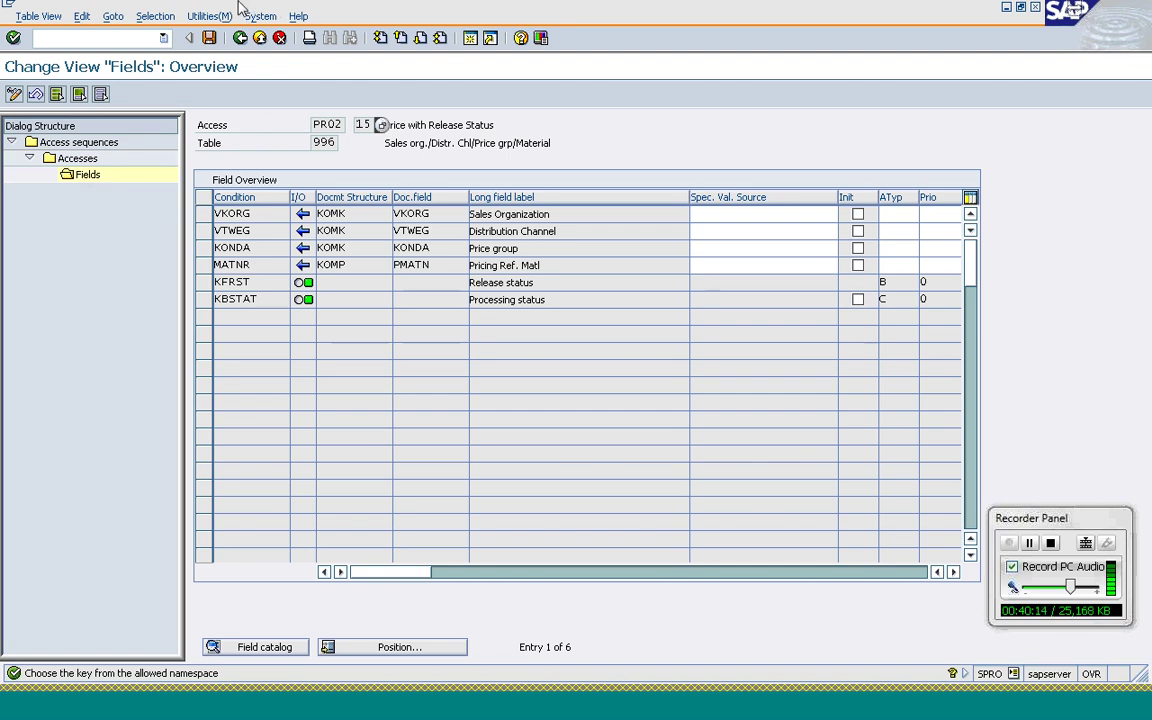
pyautogui.click(240, 38)
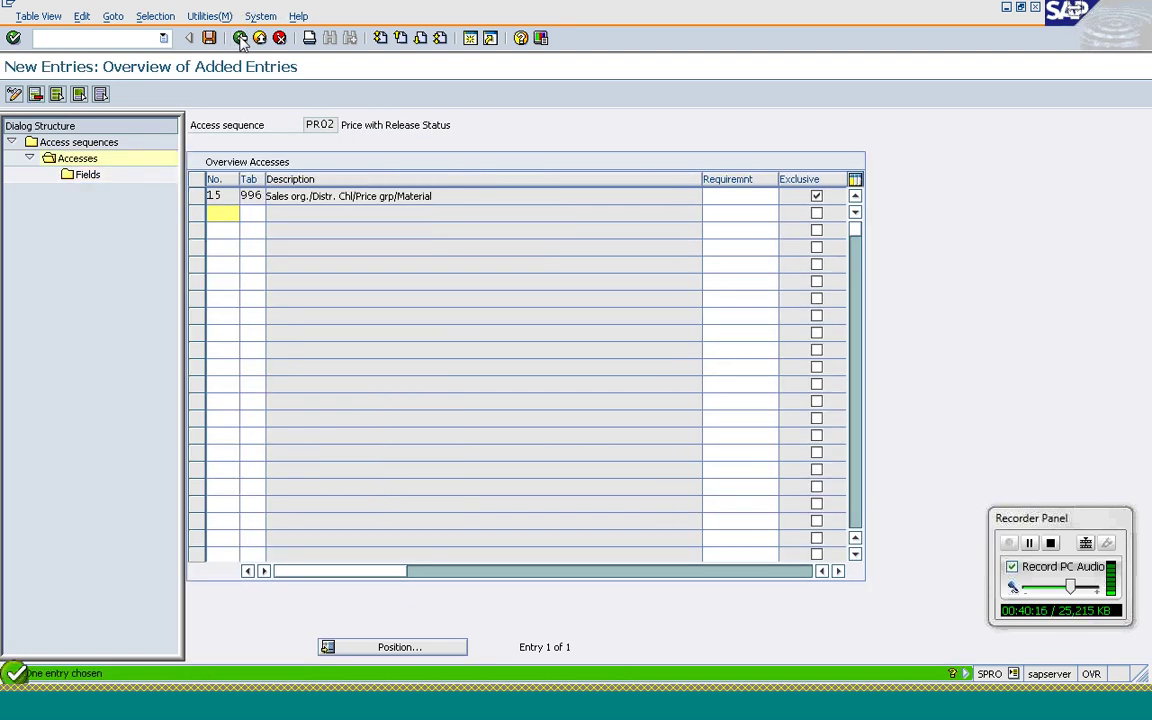
pyautogui.click(240, 38)
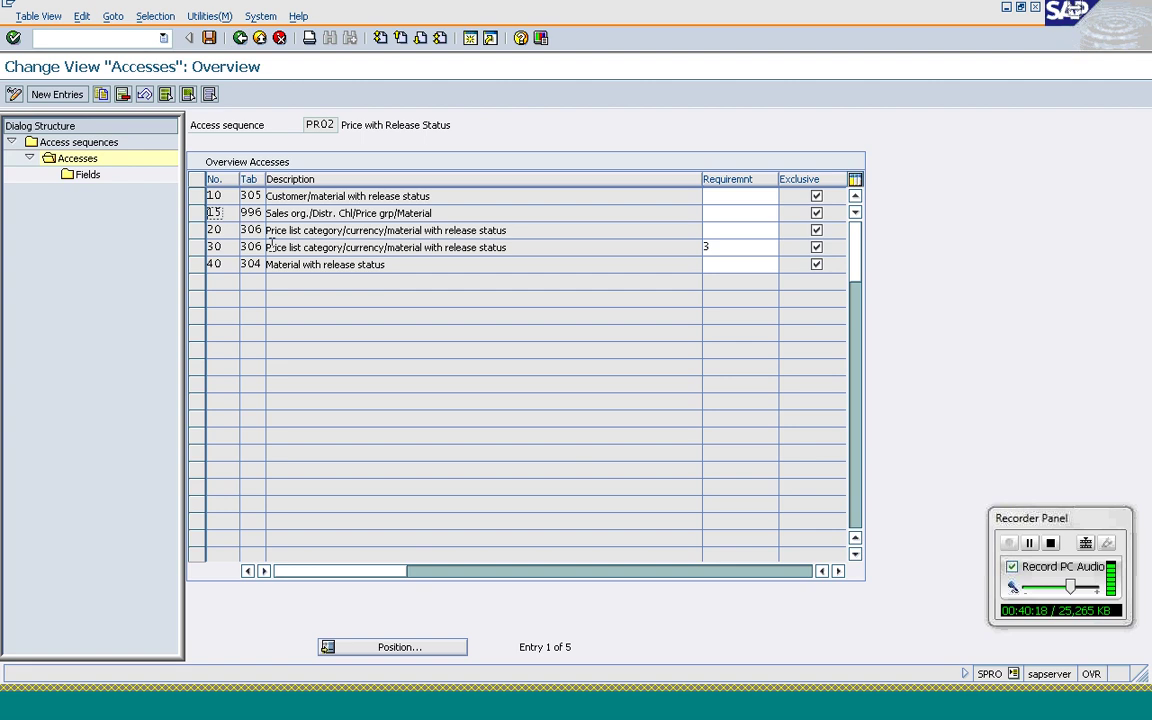
# - Review the order of the PR02 accesses, comparing the two table 306 accesses and checking the requirement routines available for access 30
pyautogui.click(326, 212)
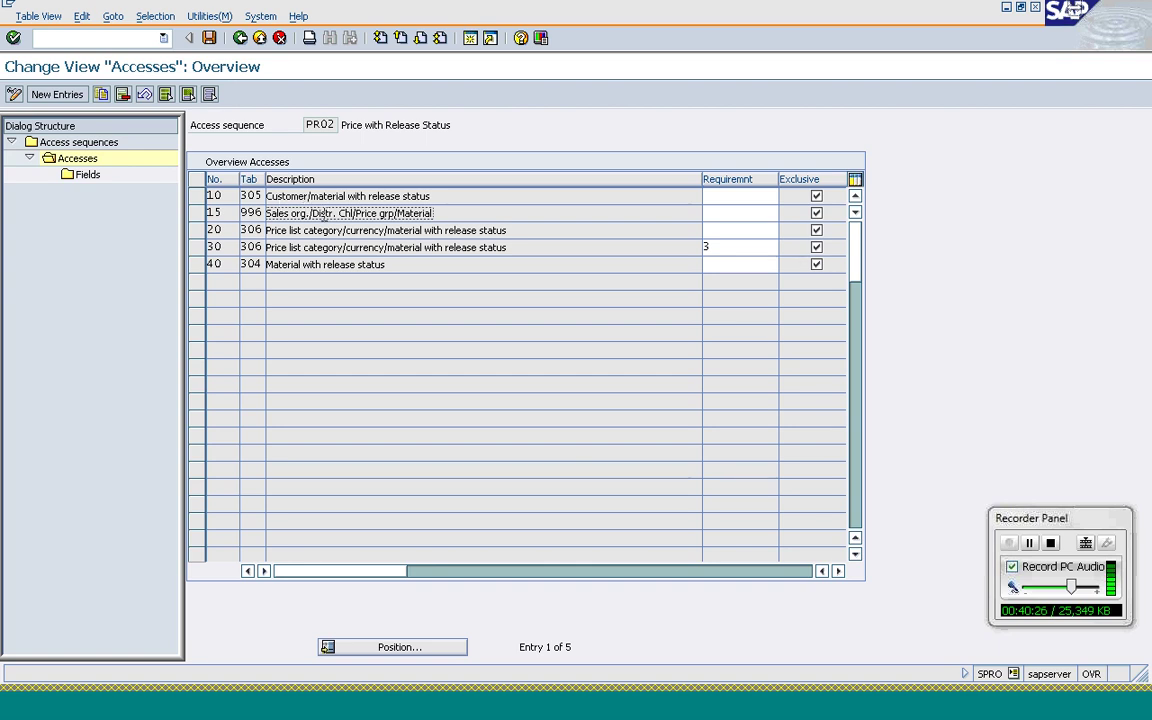
pyautogui.click(320, 197)
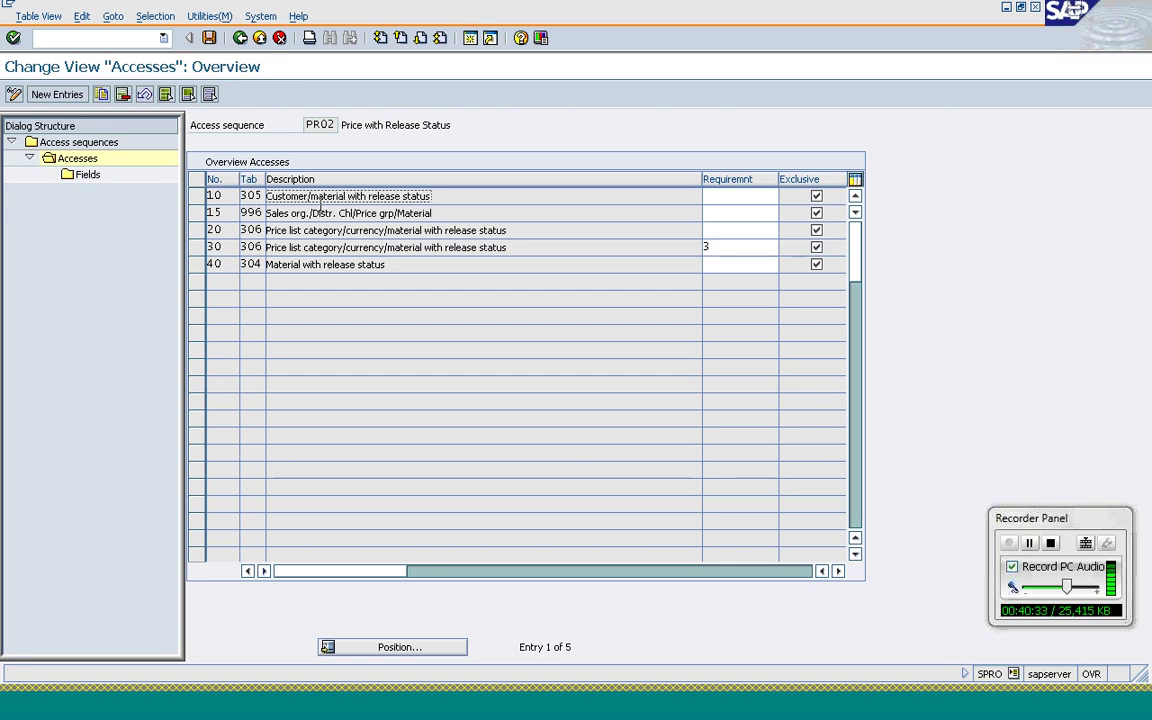
pyautogui.click(316, 230)
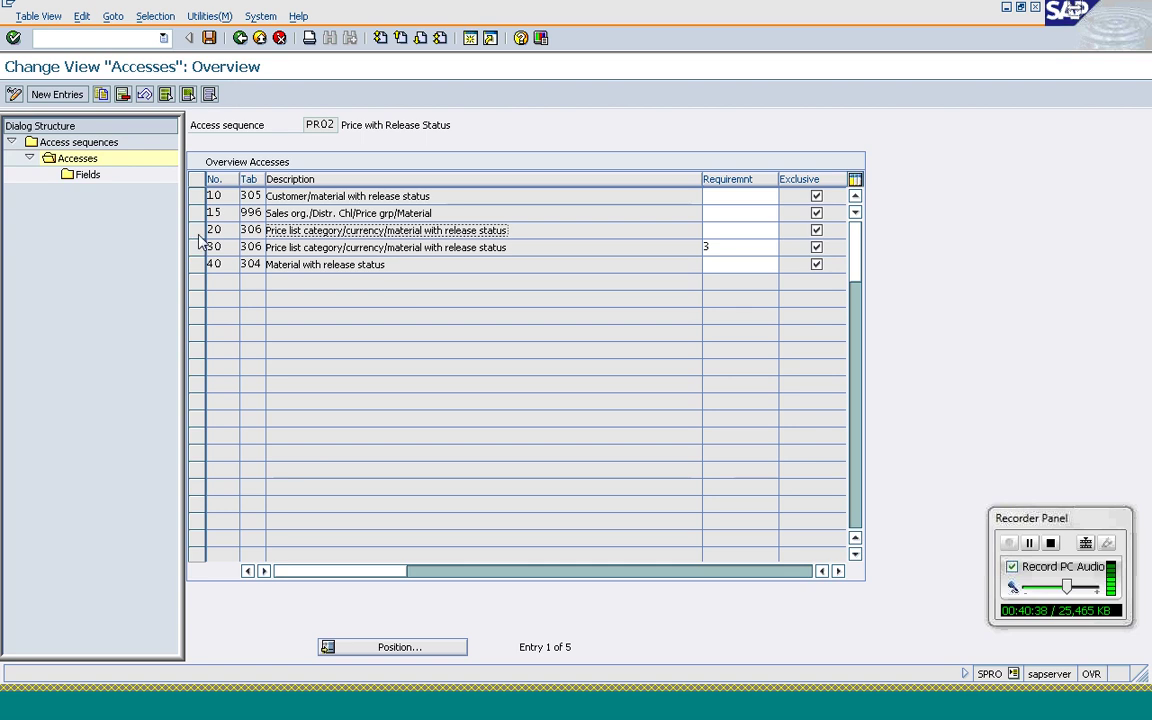
pyautogui.click(196, 230)
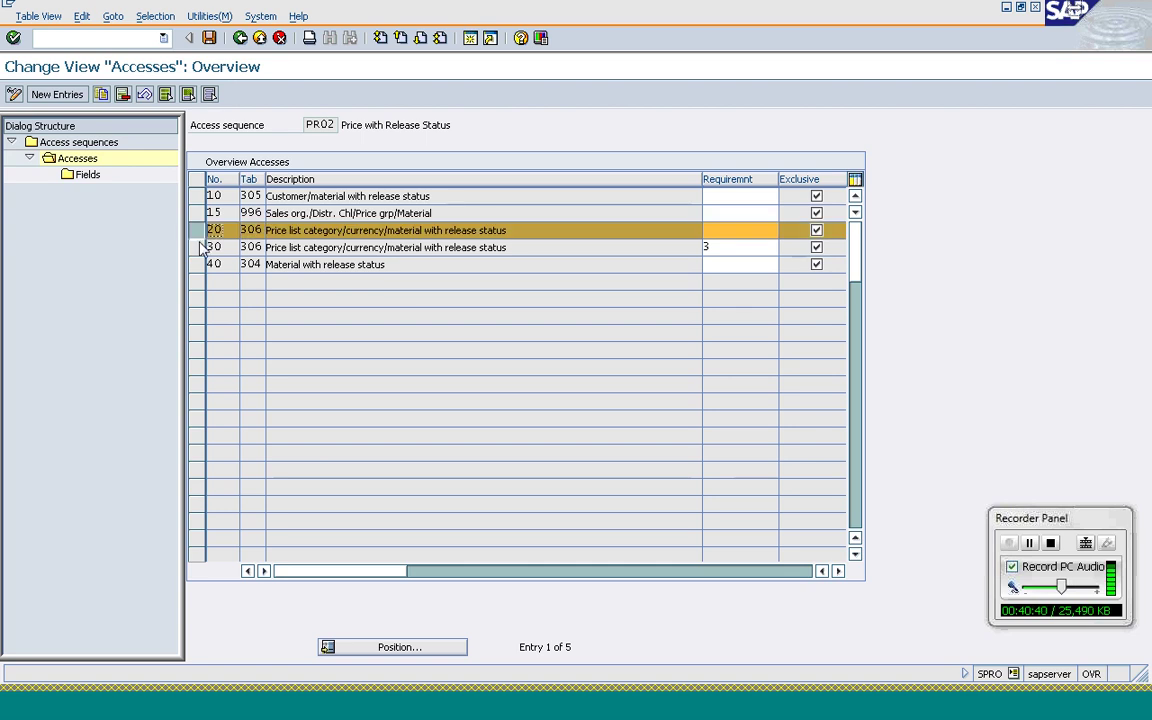
pyautogui.click(197, 247)
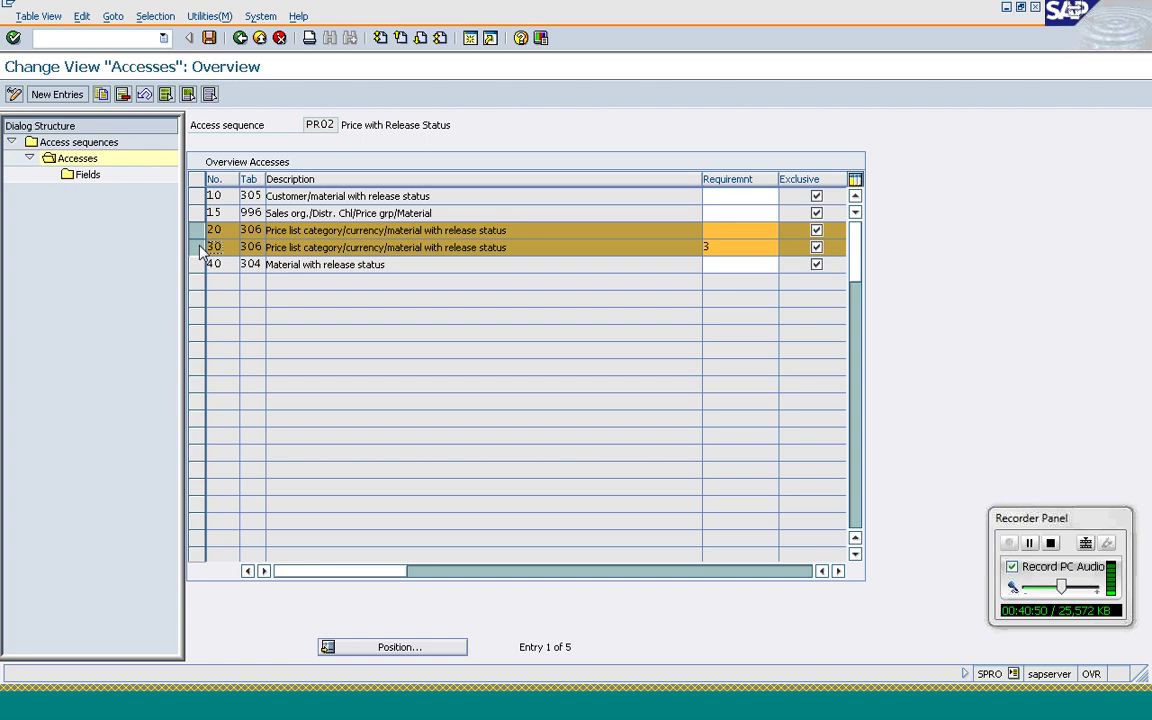
pyautogui.click(755, 248)
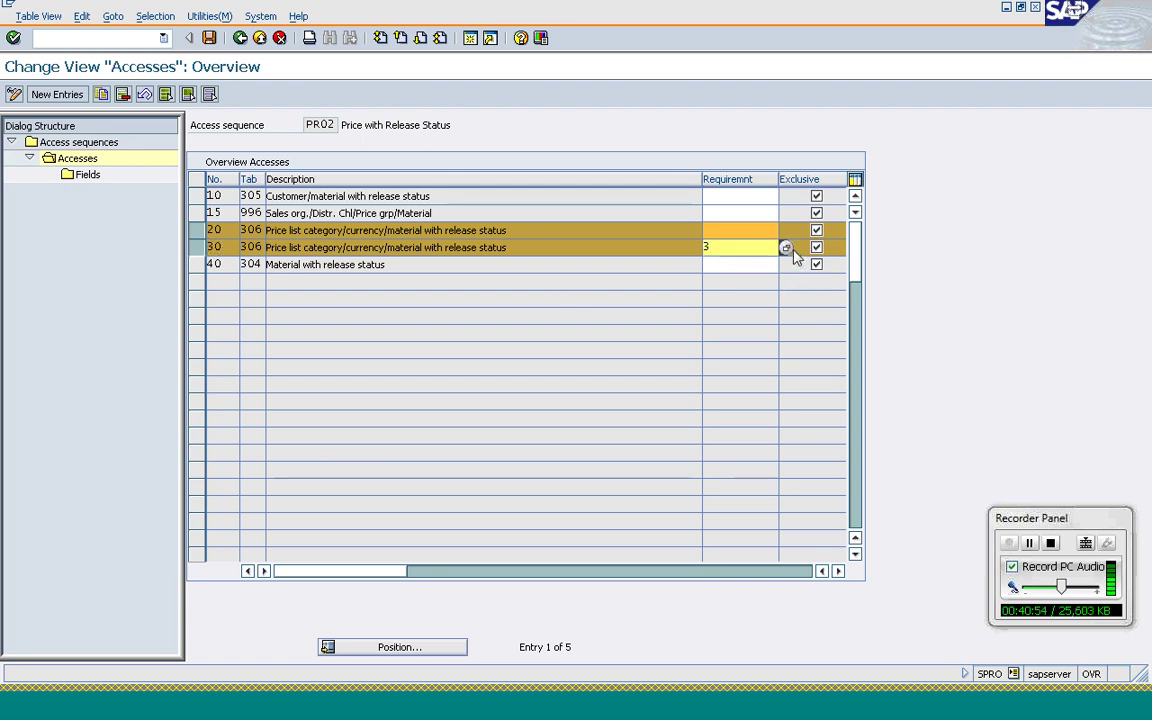
pyautogui.click(788, 252)
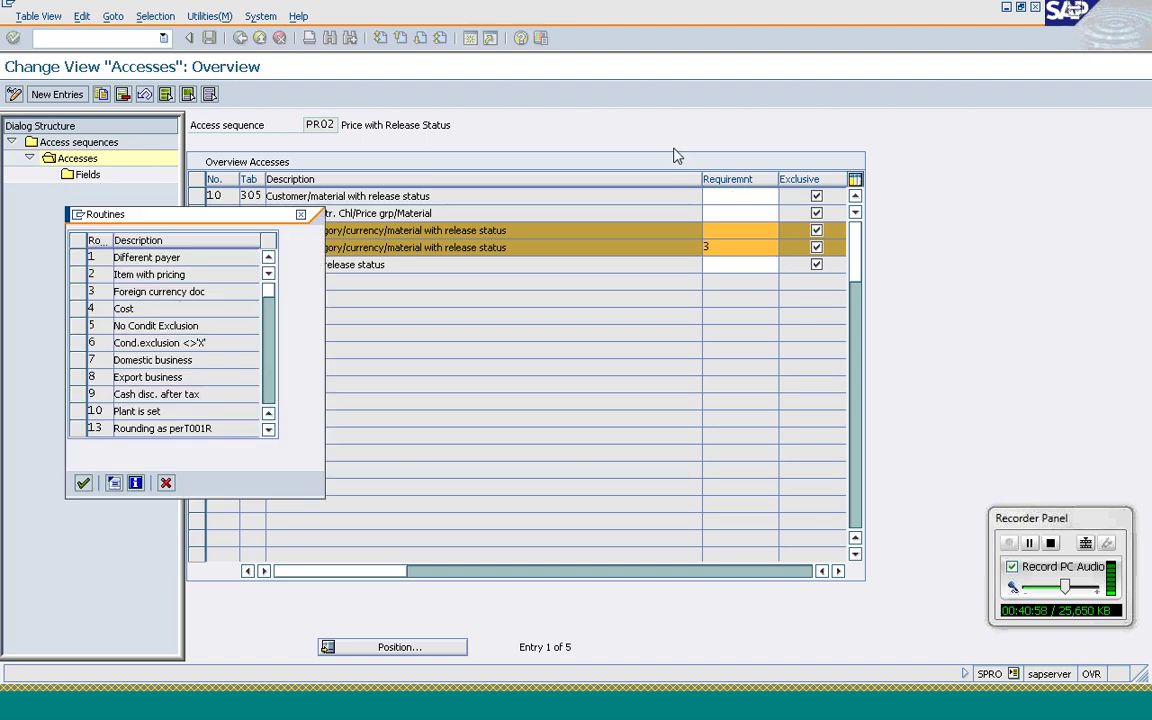
pyautogui.click(301, 215)
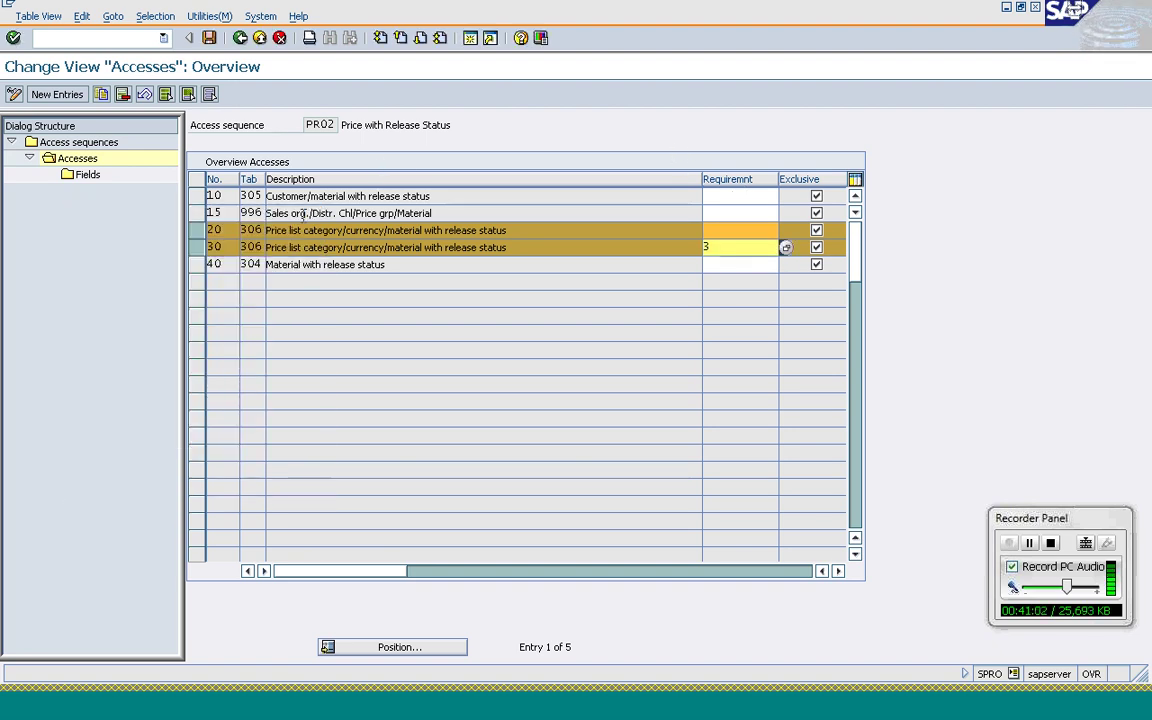
pyautogui.click(303, 231)
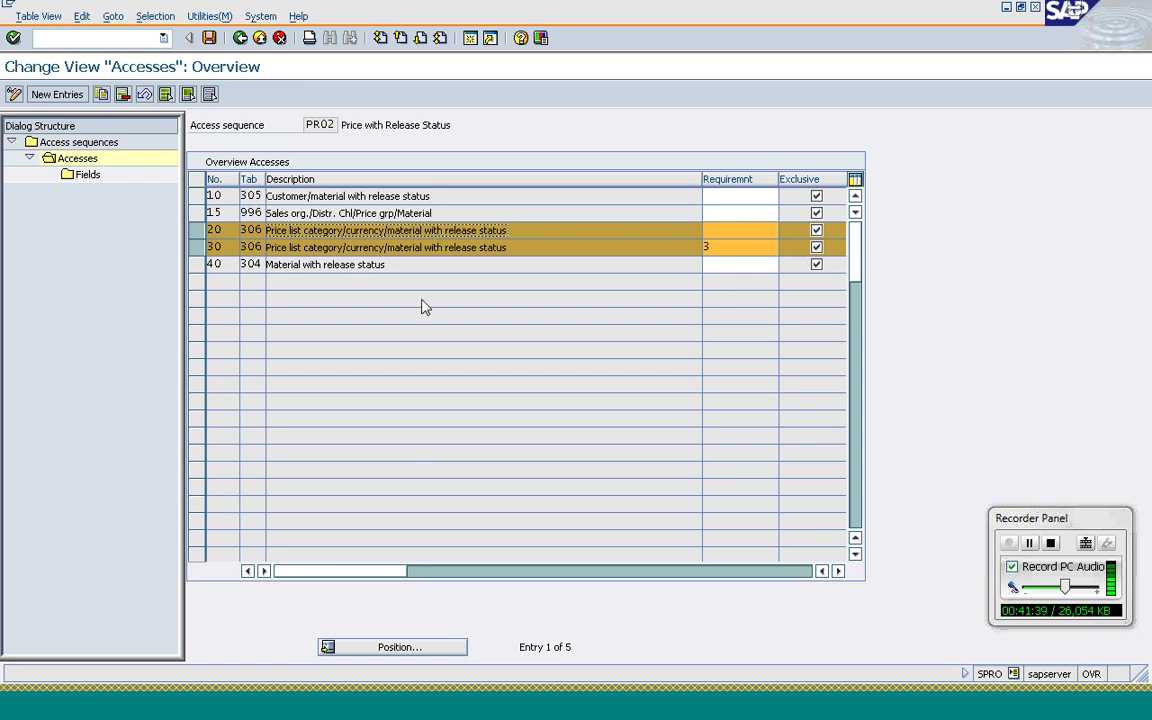
# - Switch to the other SAP session, start transaction VA01 and open the standard order overview for sales area 1000/10/00
pyautogui.click(310, 716)
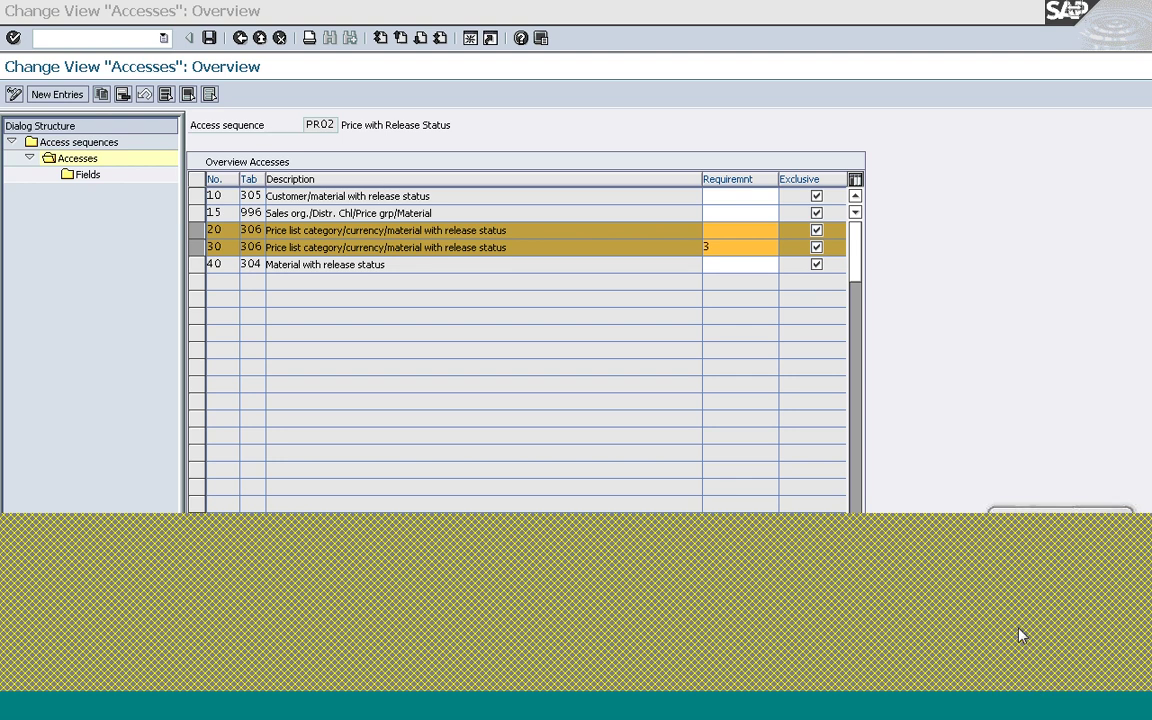
pyautogui.write('va01')
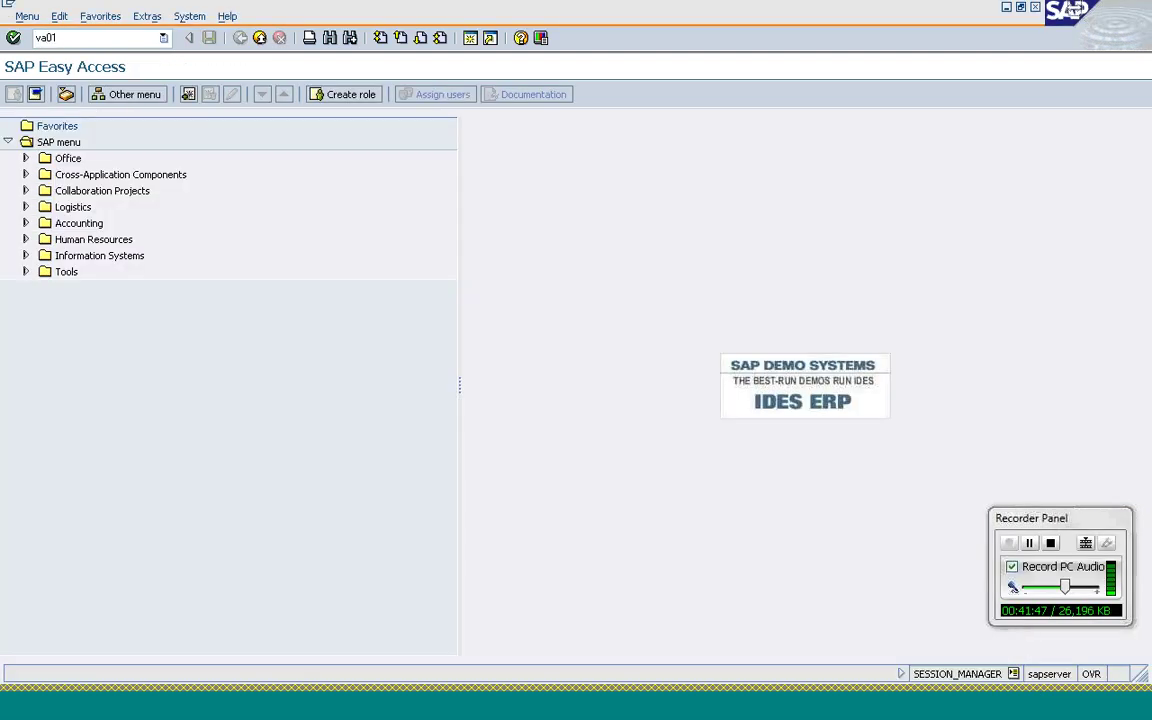
pyautogui.press('Return')
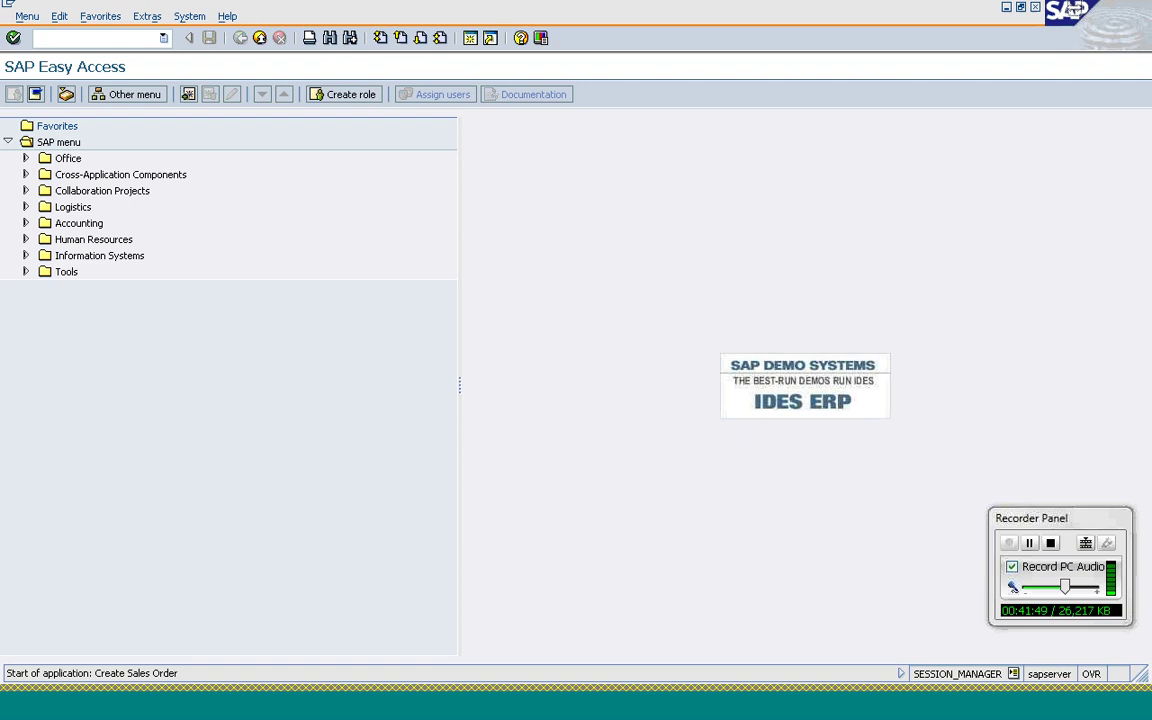
pyautogui.press('Return')
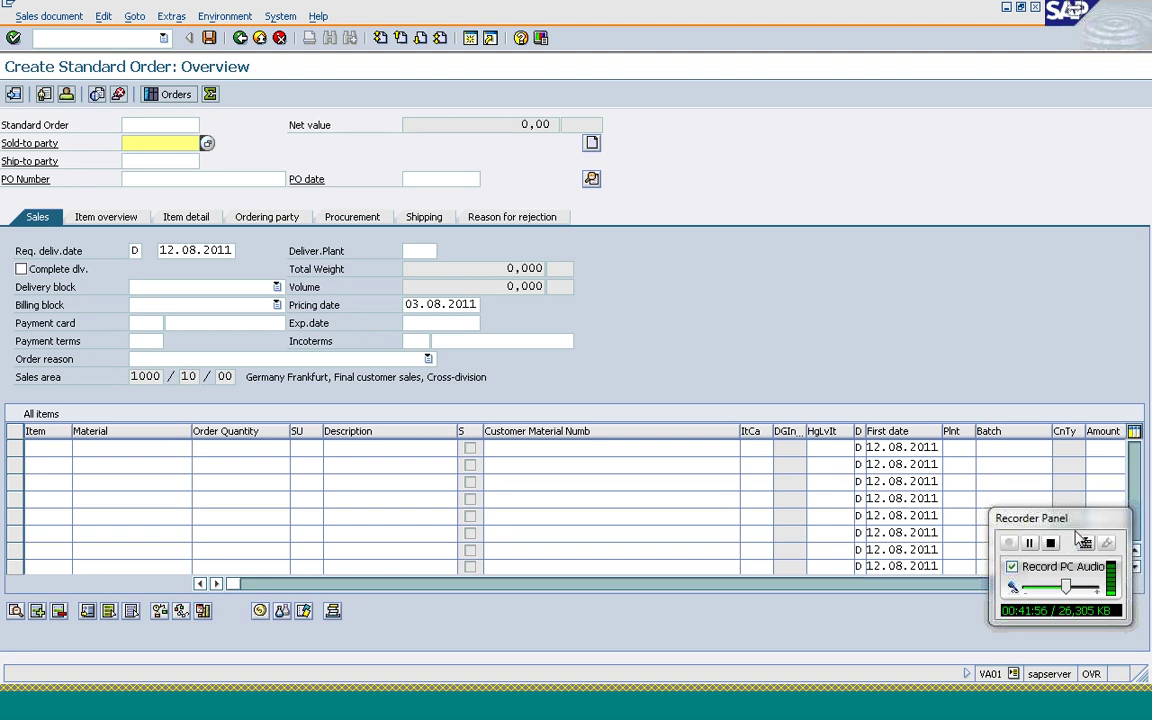
# - Enter the sold-to party's customer number, examine the document currency in the order header data, and return to the order overview
pyautogui.click(592, 179)
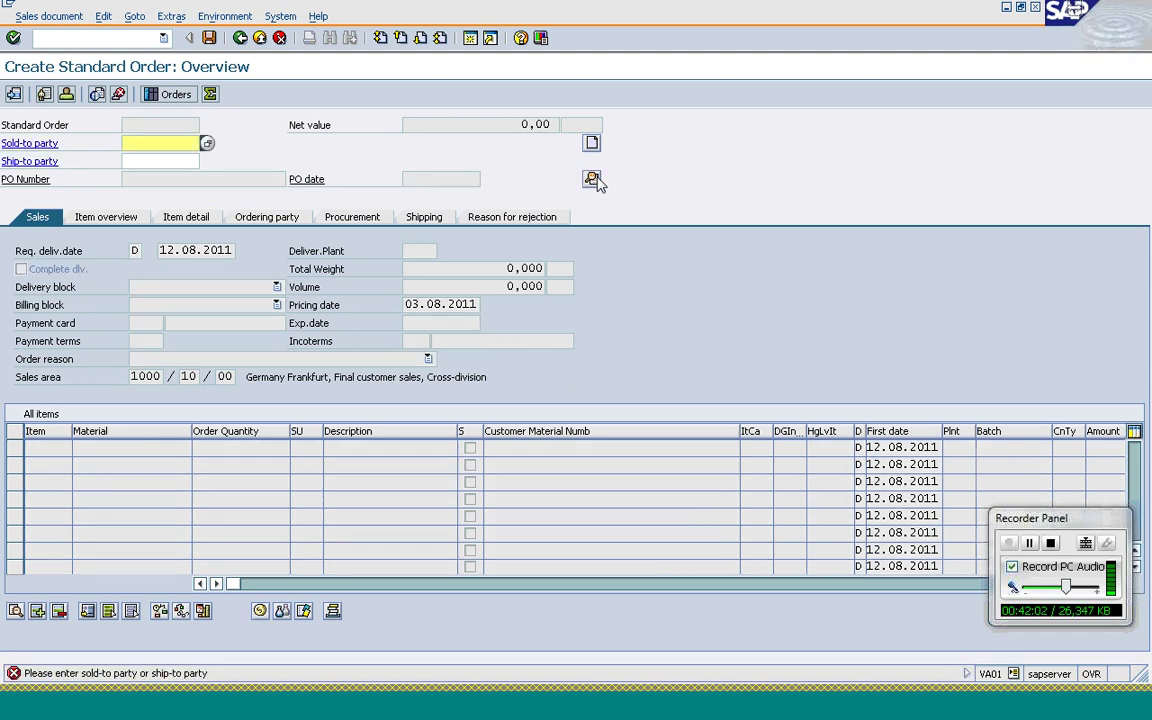
pyautogui.press('BackSpace')
pyautogui.press('Down')
pyautogui.press('Return')
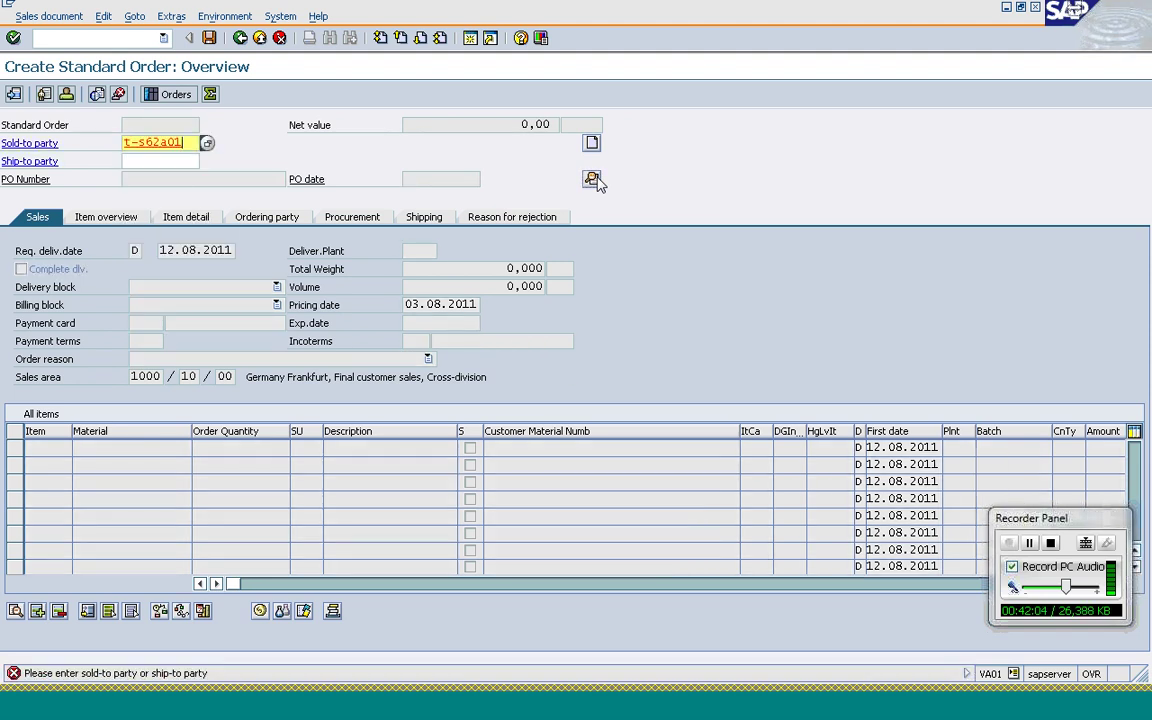
pyautogui.click(592, 179)
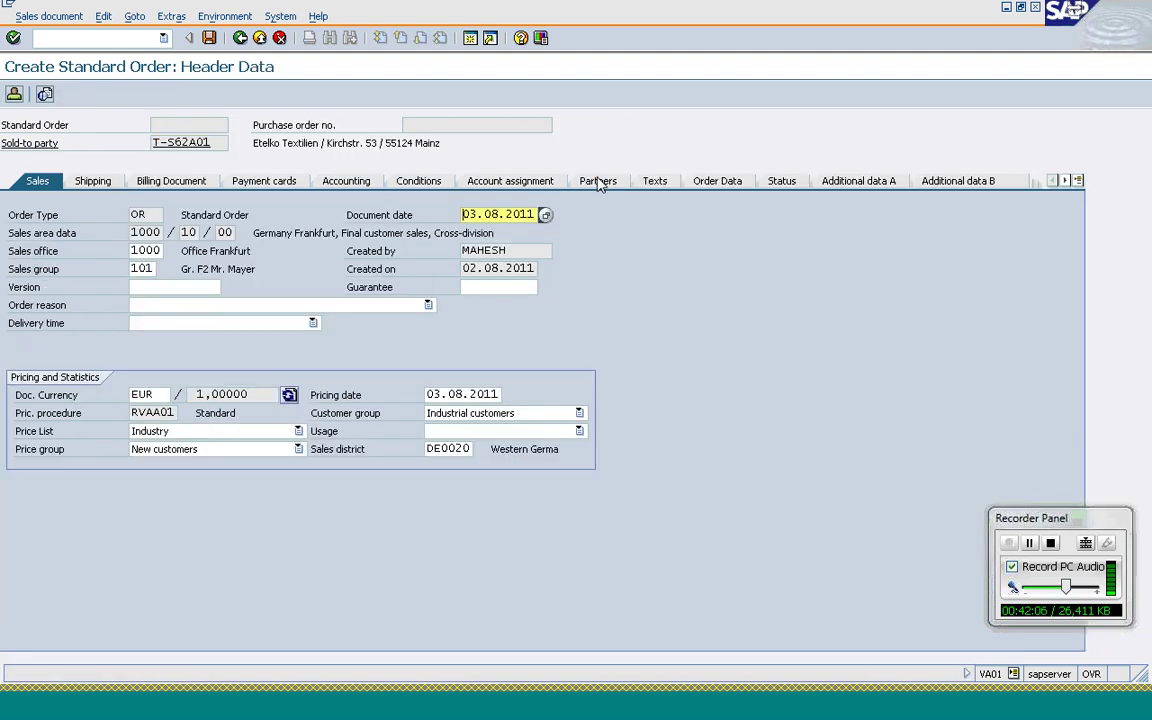
pyautogui.click(157, 394)
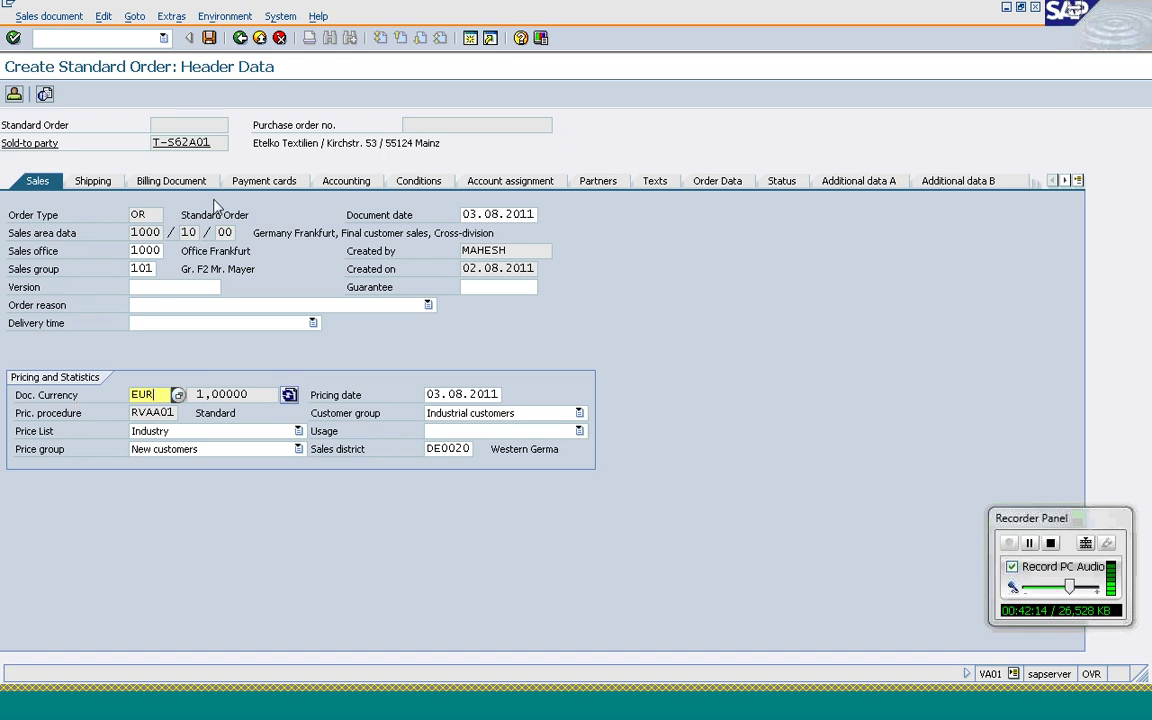
pyautogui.click(240, 38)
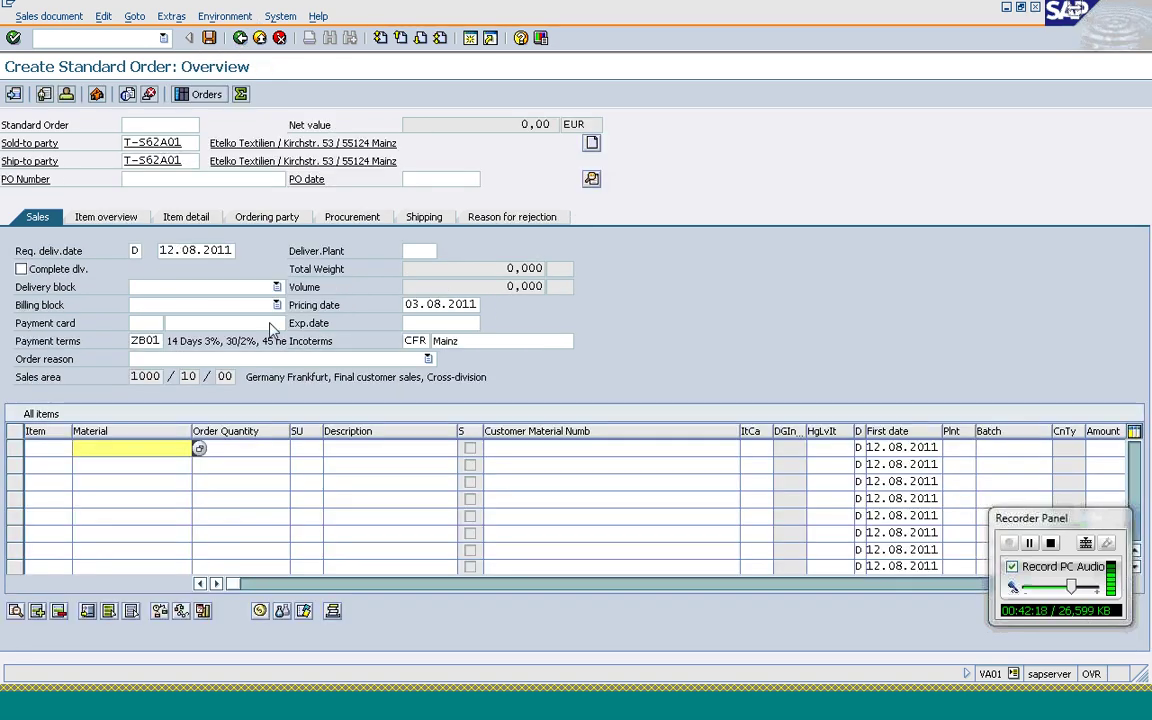
# - Reopen the order header from the sold-to party, check the currency and pricing data on the sales view, and return to the PR02 accesses
pyautogui.click(310, 701)
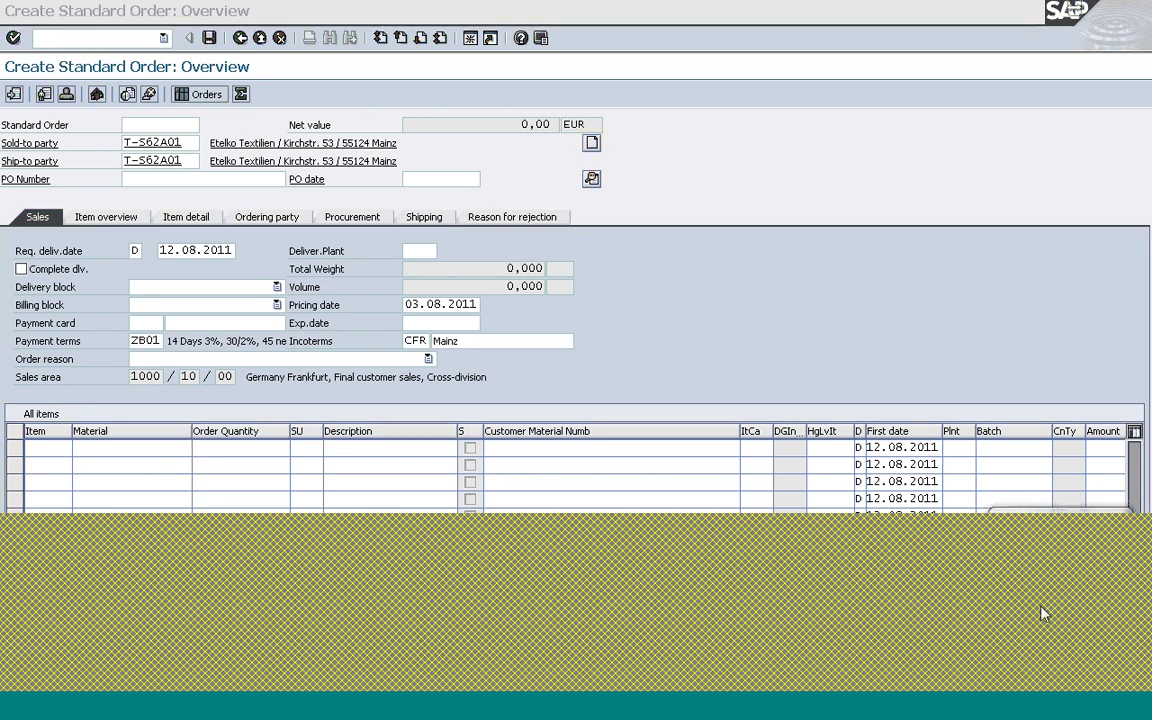
pyautogui.click(168, 140)
pyautogui.doubleClick(187, 149)
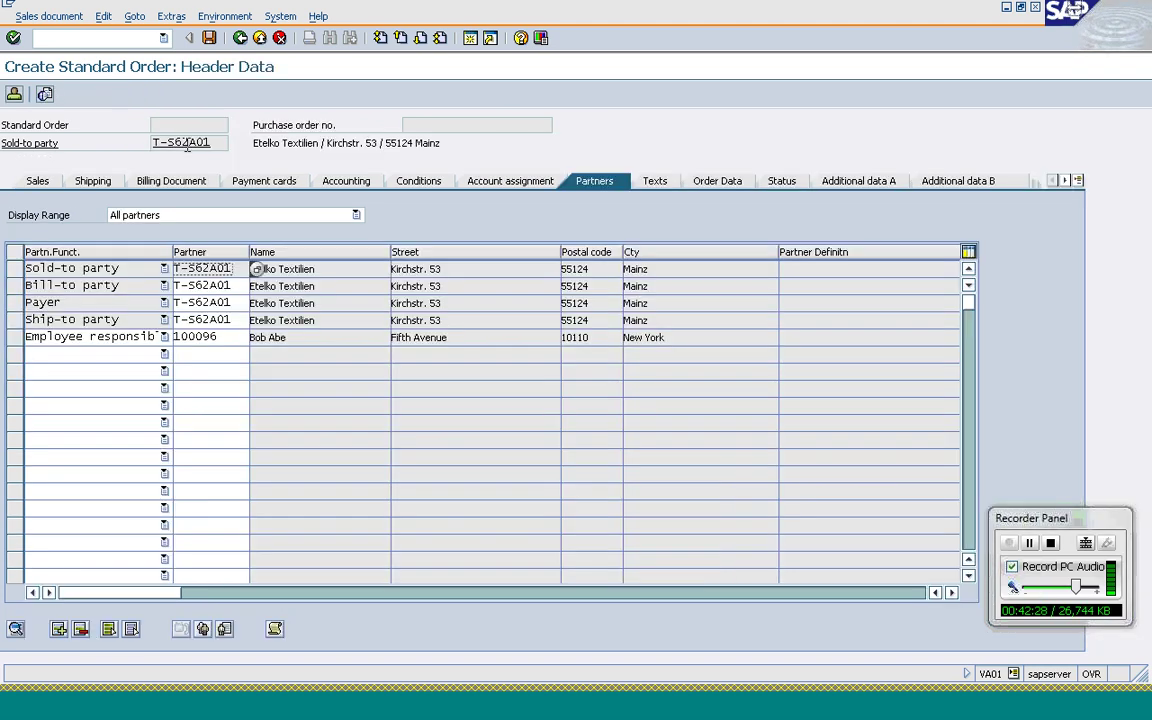
pyautogui.click(38, 181)
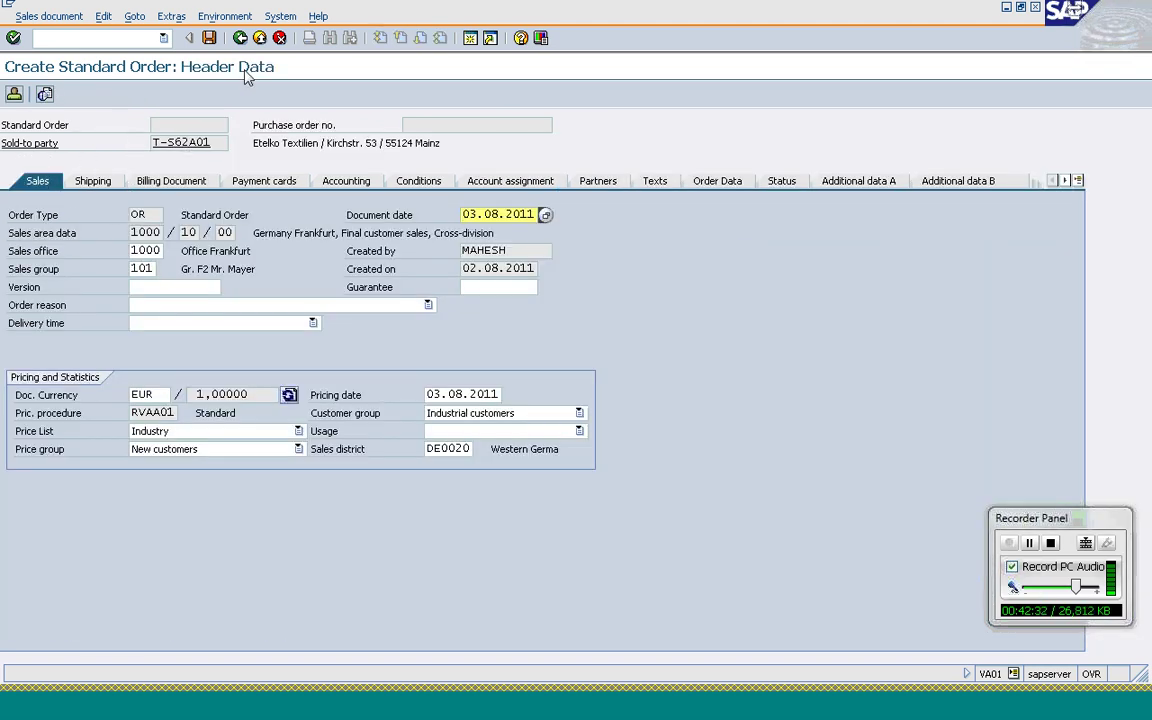
pyautogui.click(241, 38)
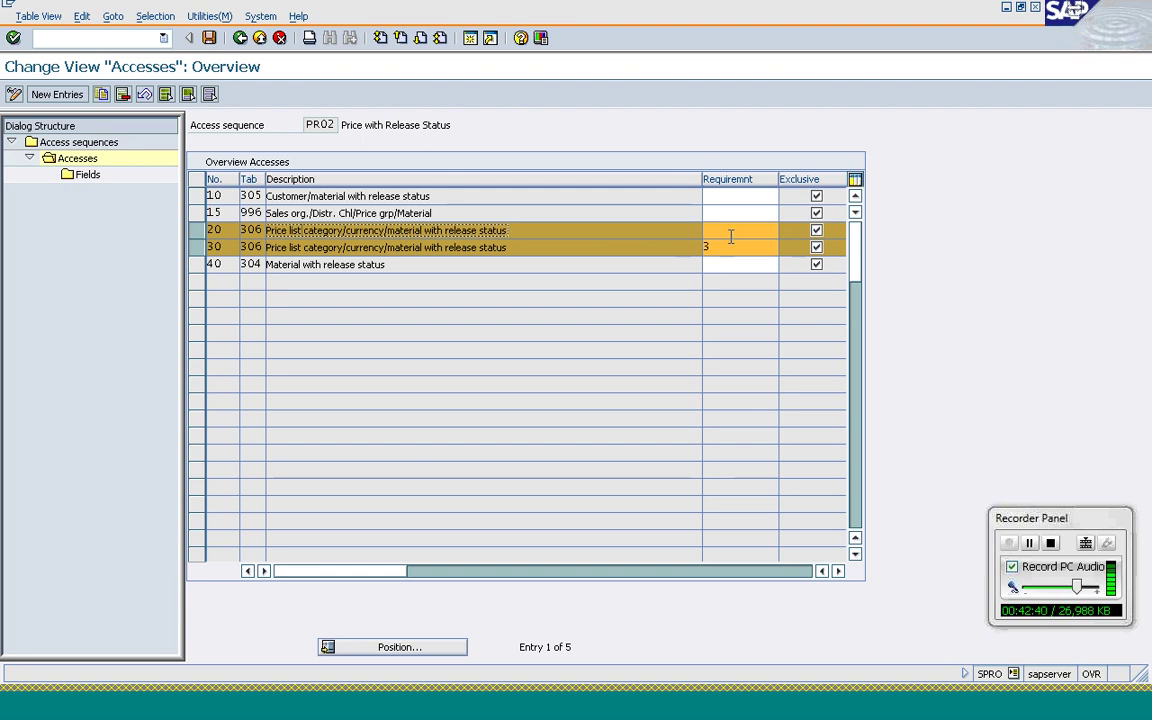
# - Compare the requirements of accesses 20 and 30 and examine routine 3, Foreign currency doc, in the routines list before closing it
pyautogui.click(731, 236)
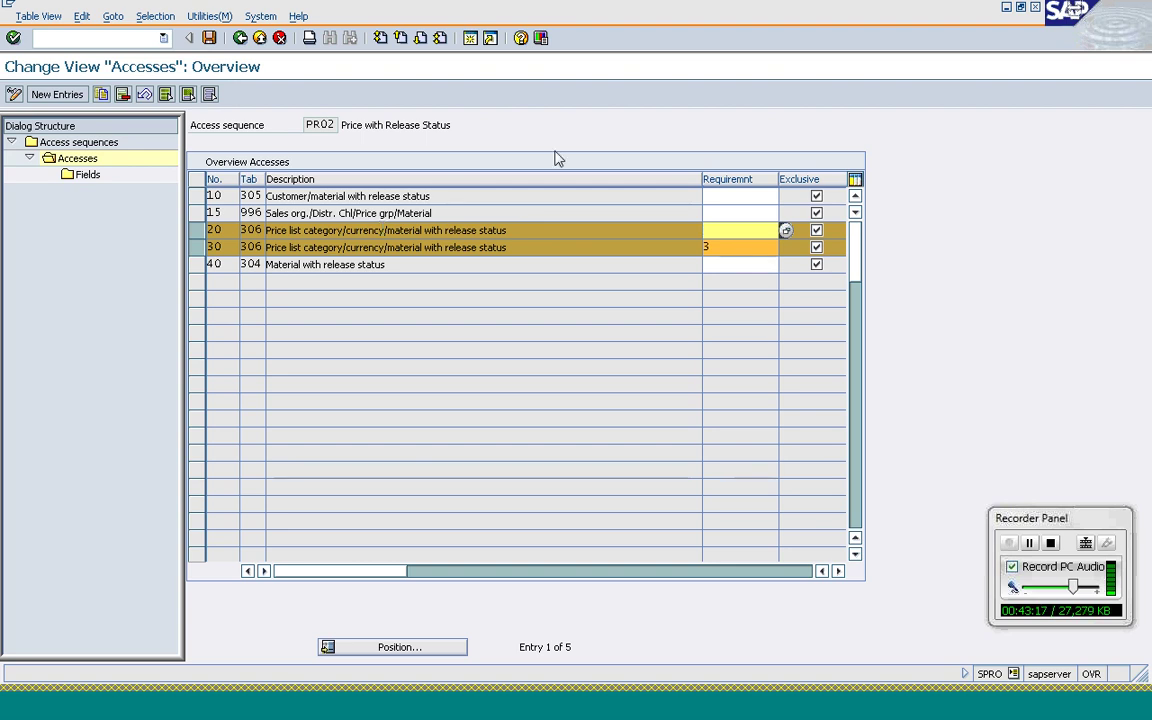
pyautogui.click(757, 245)
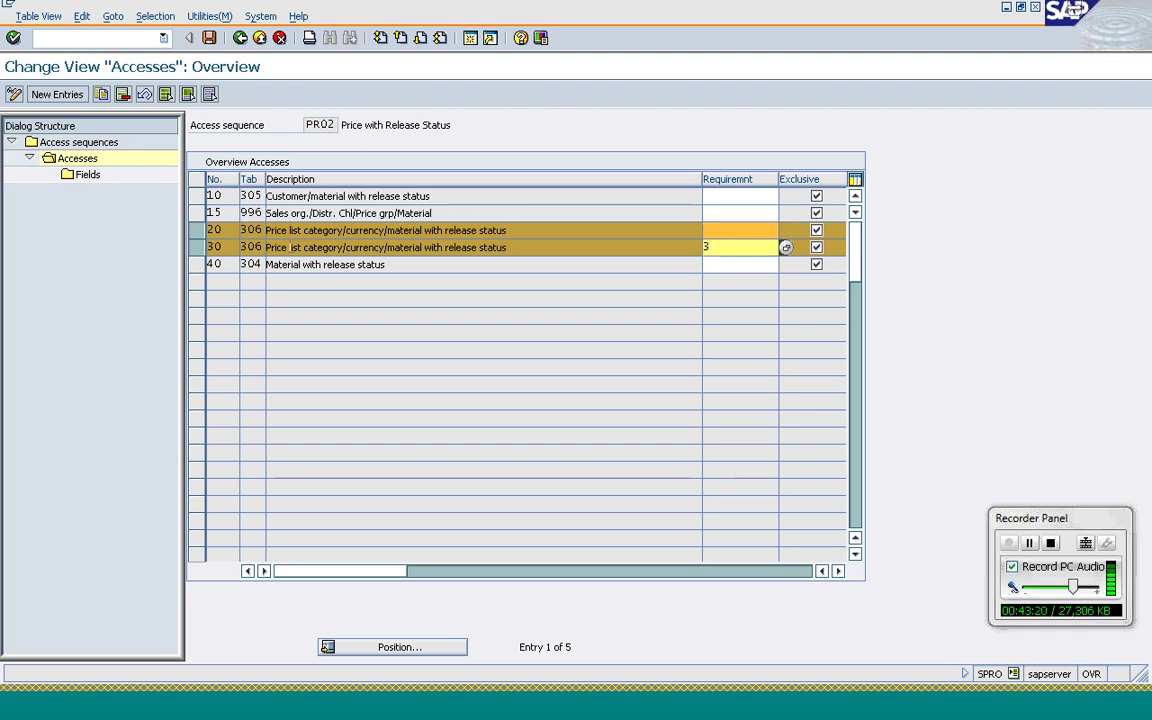
pyautogui.click(781, 247)
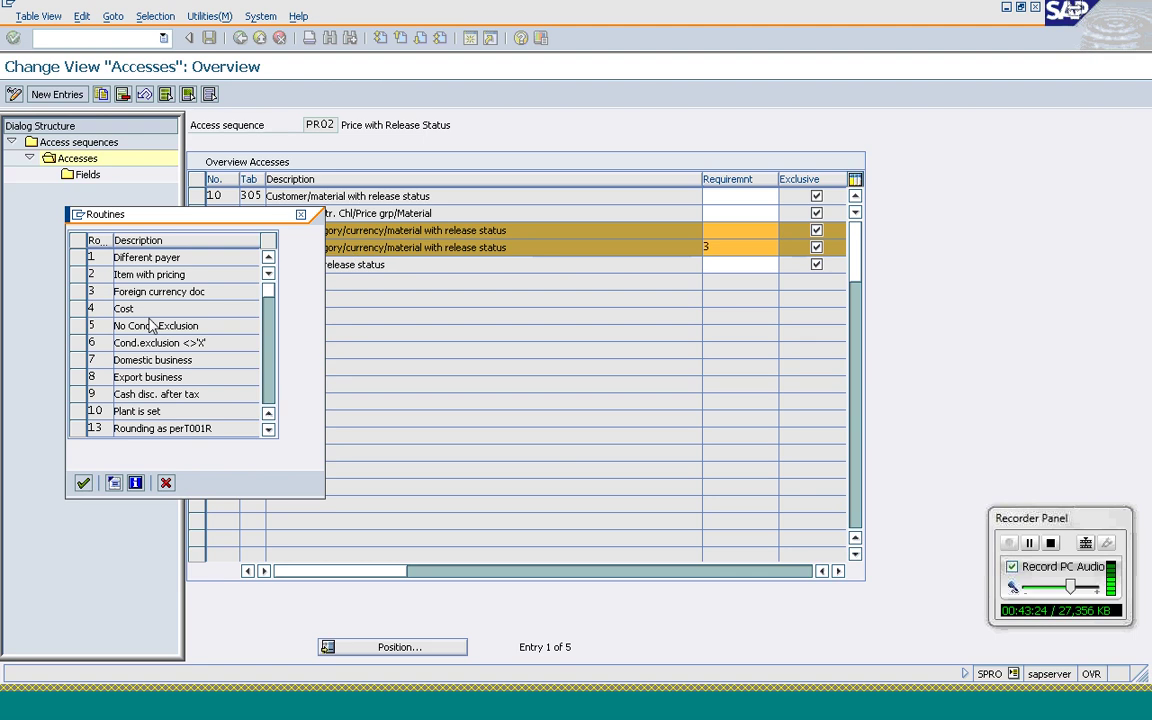
pyautogui.click(82, 292)
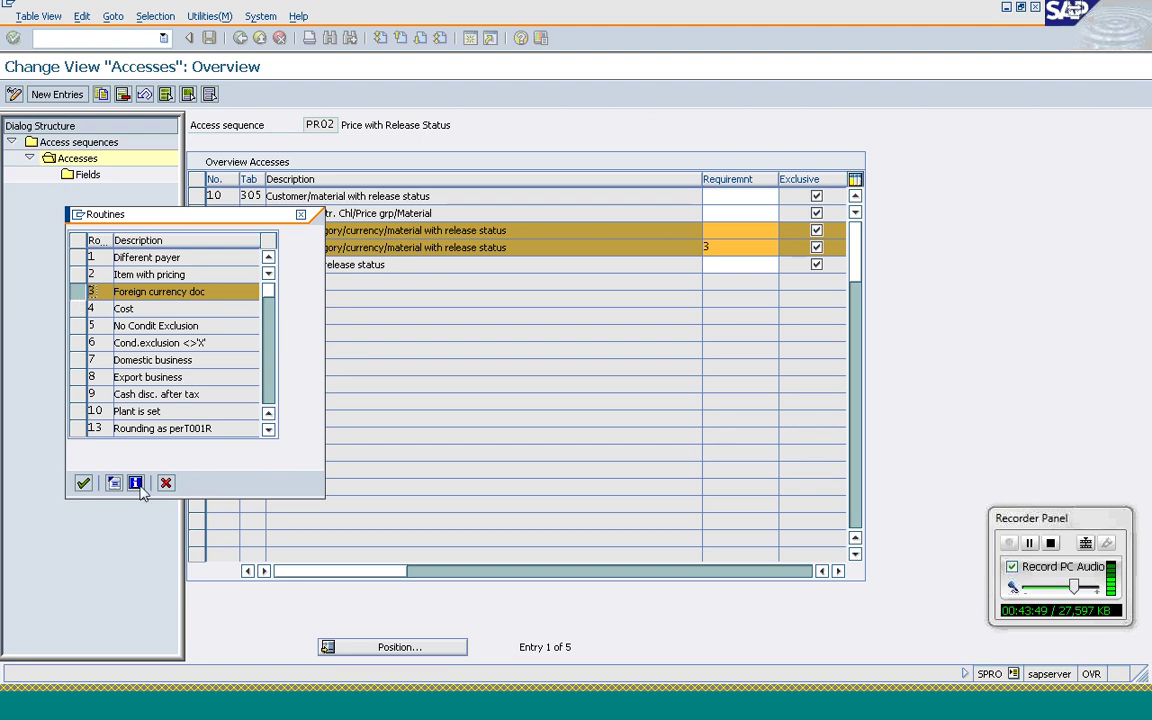
pyautogui.click(167, 487)
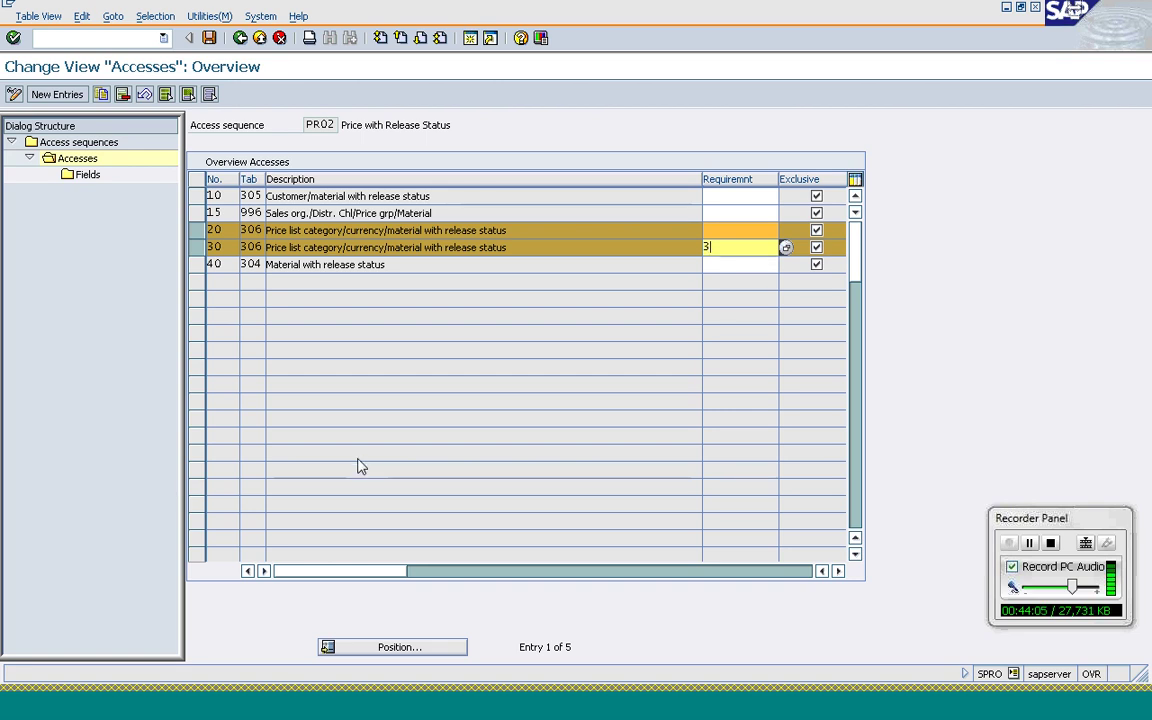
# - Deselect accesses 20 and 30 and check their requirement fields once more
pyautogui.click(196, 230)
pyautogui.click(196, 247)
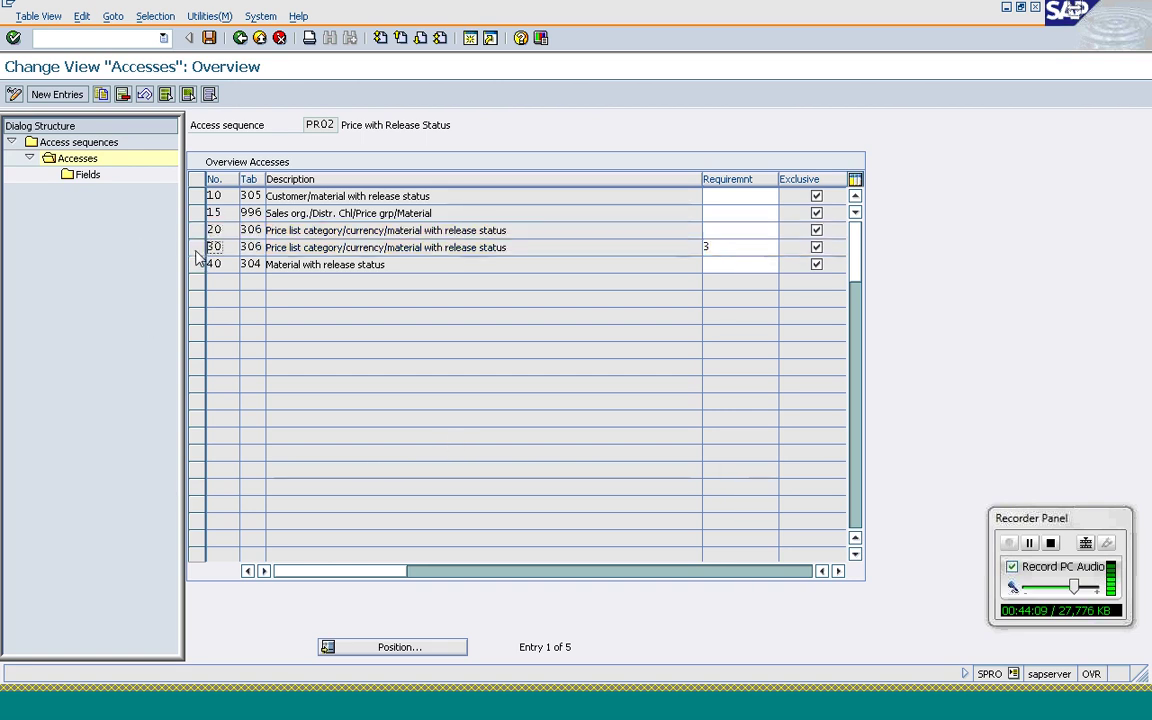
pyautogui.click(739, 230)
pyautogui.click(724, 248)
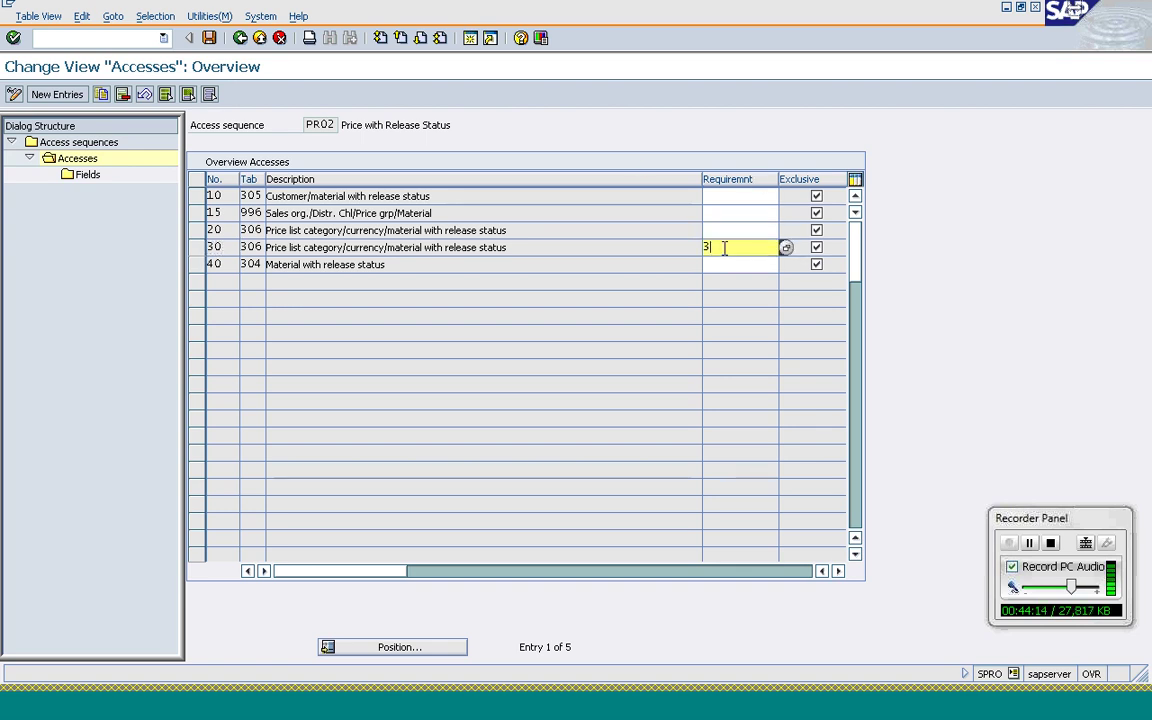
# - Save the PR02 accesses under the proposed Incompletion Procedure workbench request and return to the access sequences overview
pyautogui.click(209, 38)
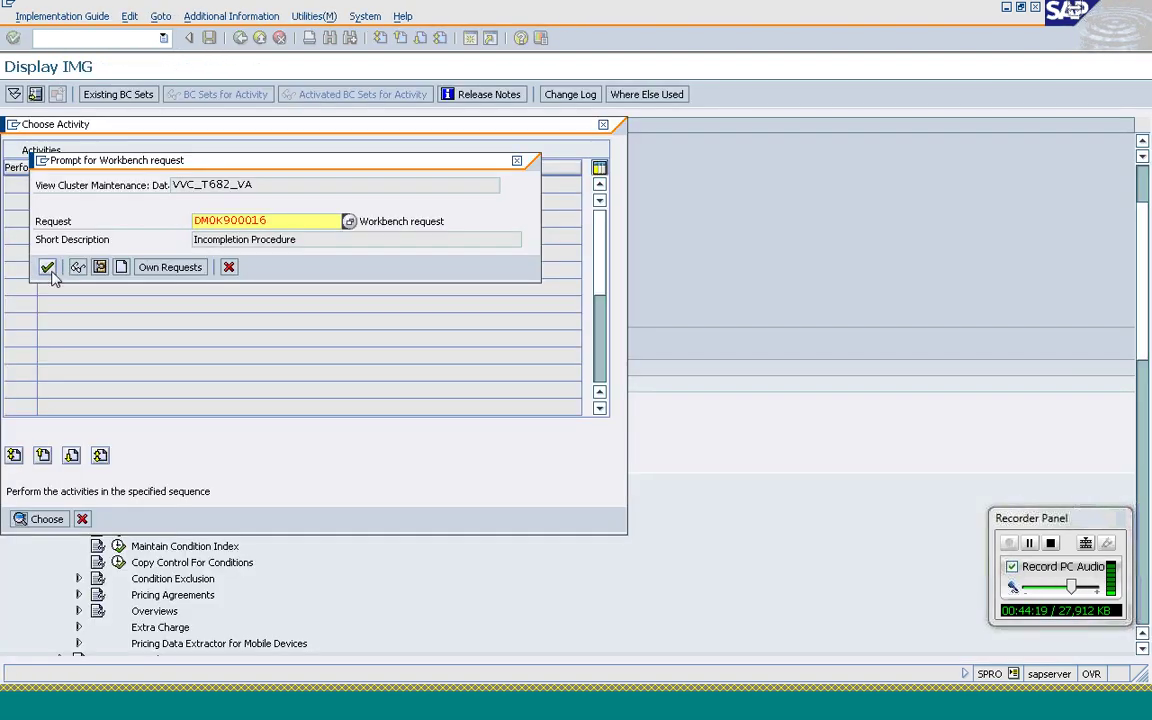
pyautogui.click(45, 265)
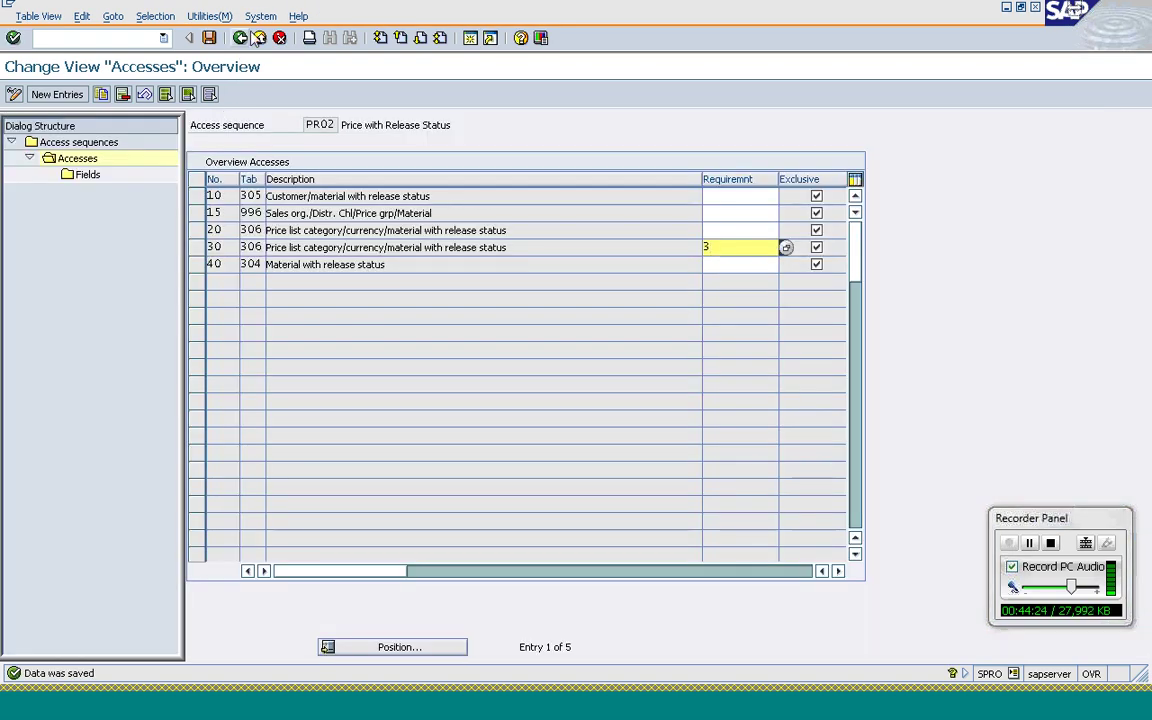
pyautogui.click(240, 38)
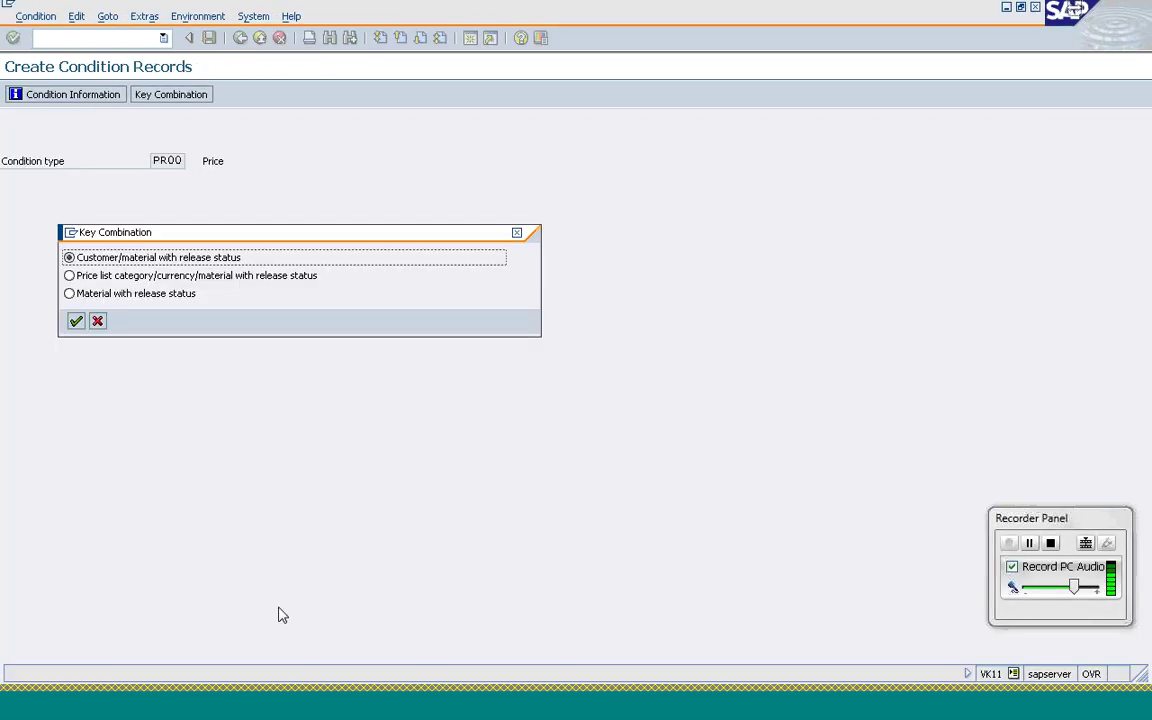
# - Restart VK11 for condition type PR00 and check its key combinations for Sales org./Distr. Chl/Price grp/Material, closing the list without creating a record
pyautogui.click(97, 321)
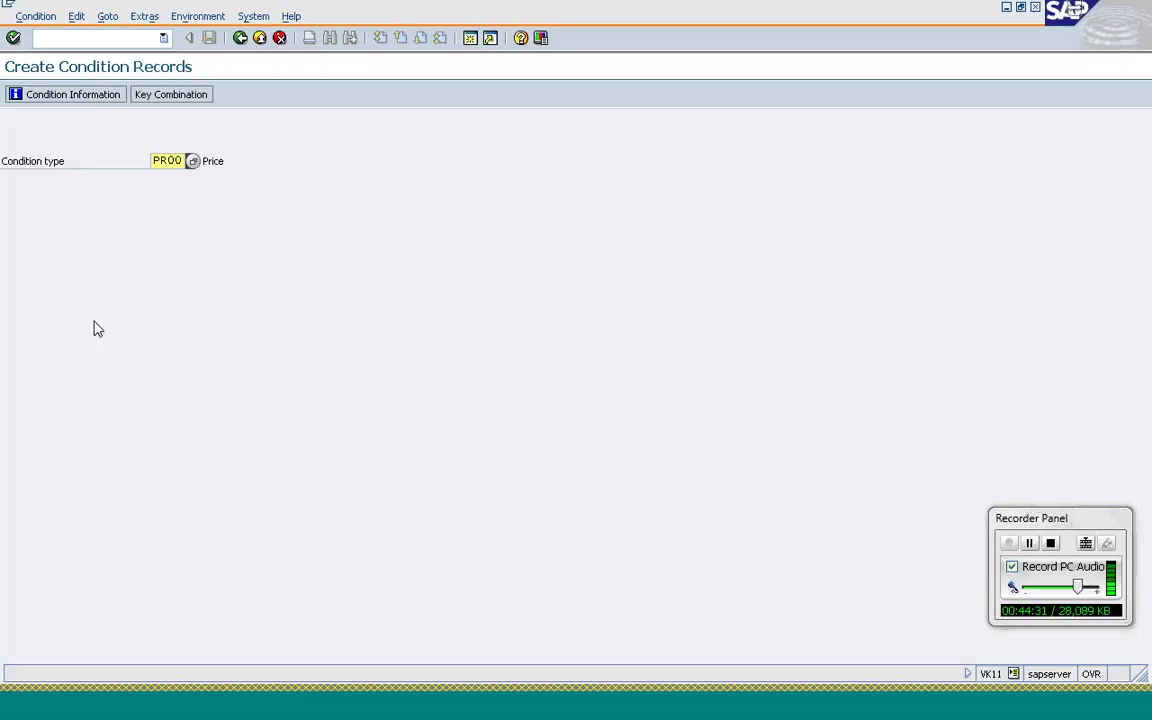
pyautogui.click(240, 38)
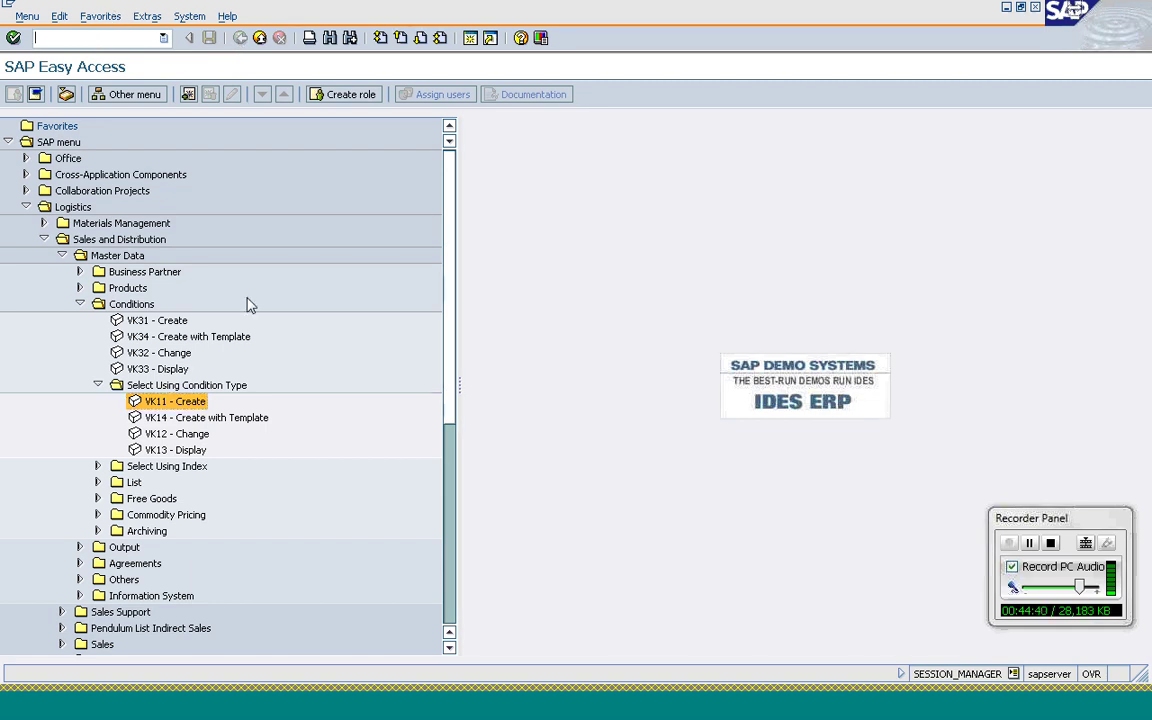
pyautogui.doubleClick(159, 404)
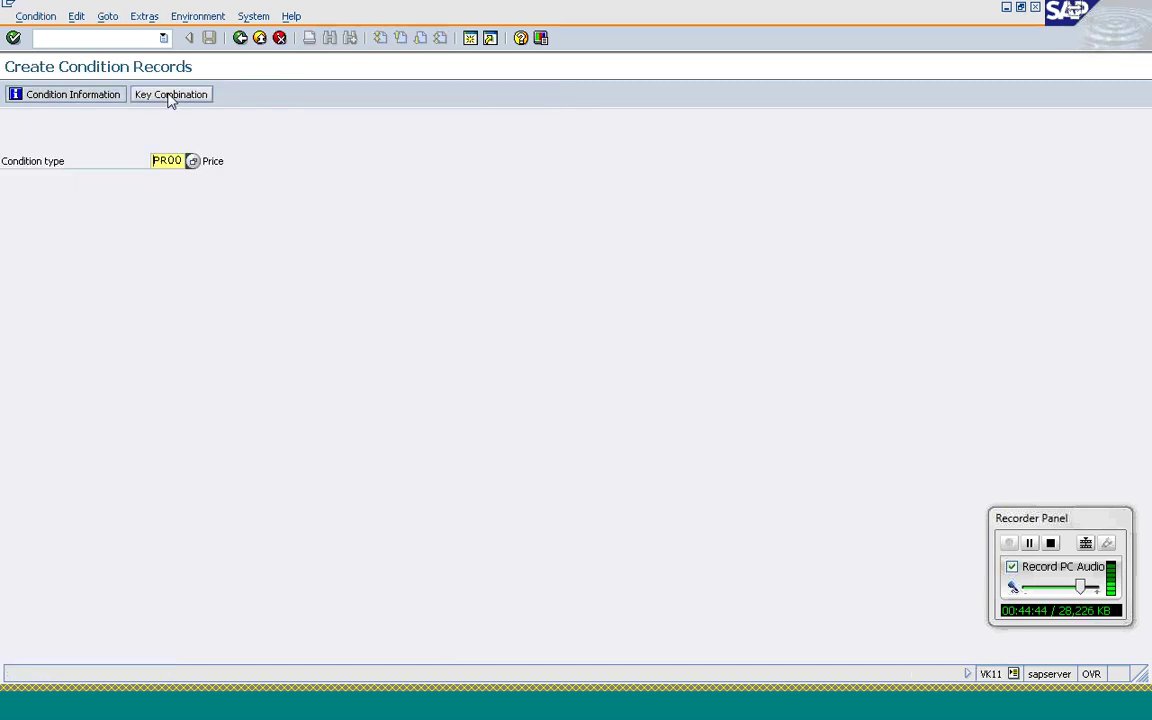
pyautogui.click(171, 95)
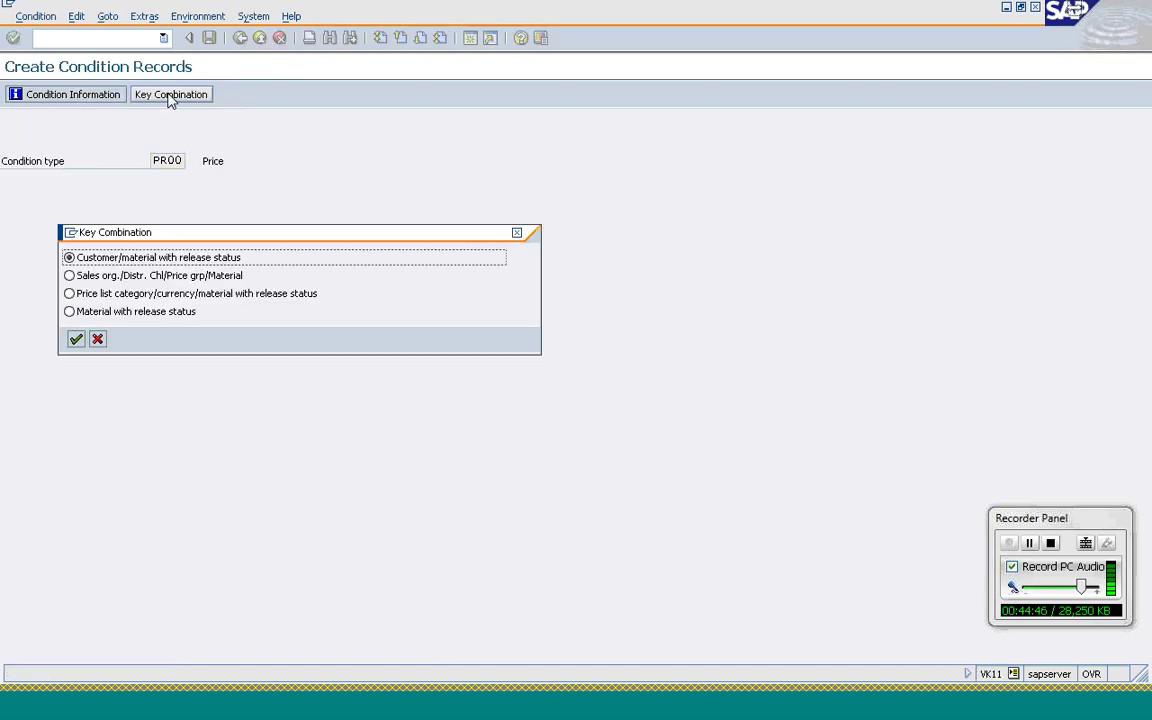
pyautogui.click(144, 278)
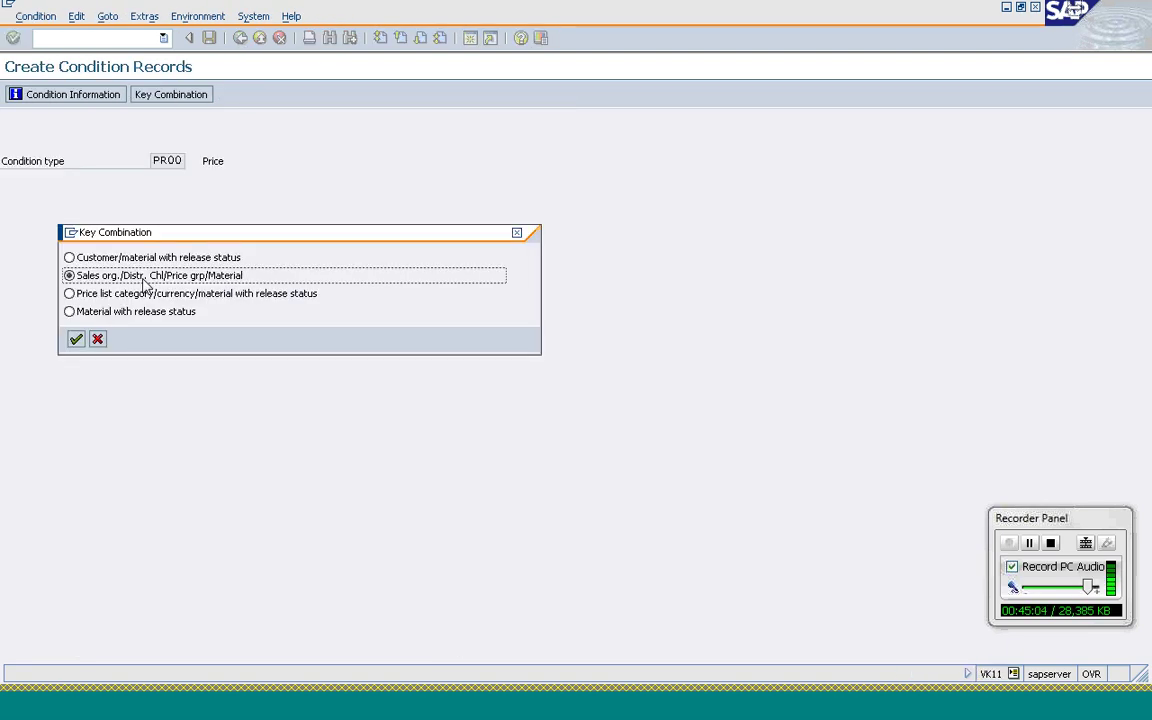
pyautogui.click(516, 233)
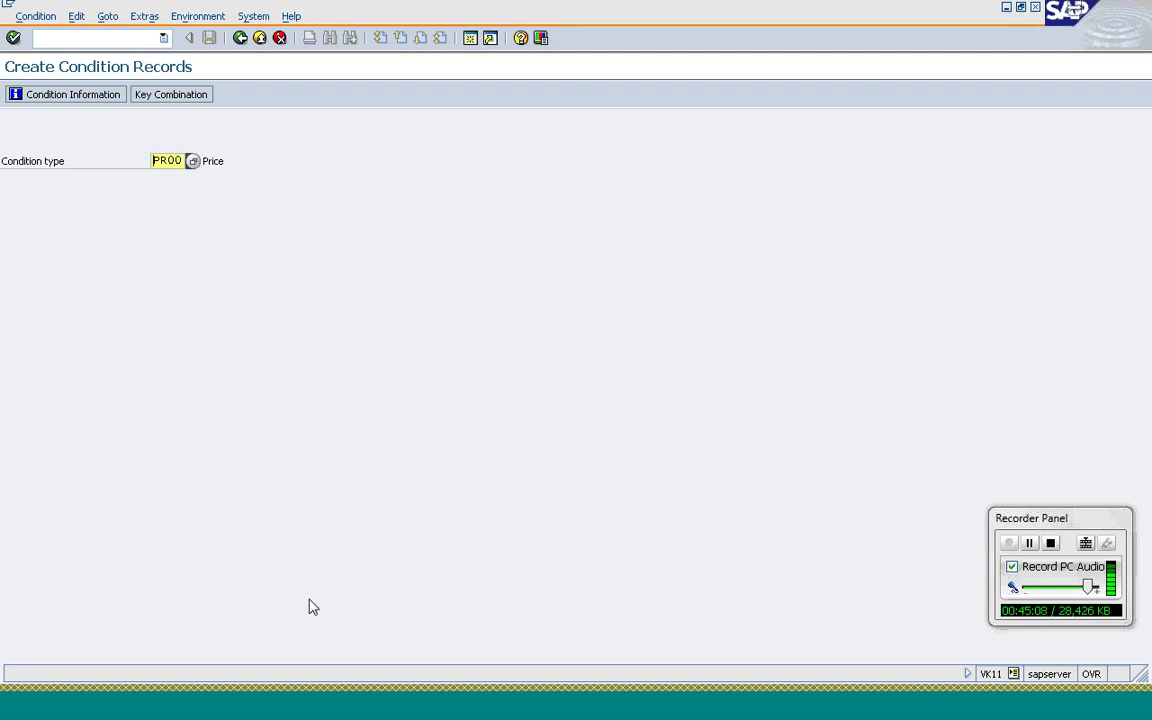
# - Return to the access sequences, exit their maintenance with the changes saved, and close the activity list
pyautogui.click(311, 716)
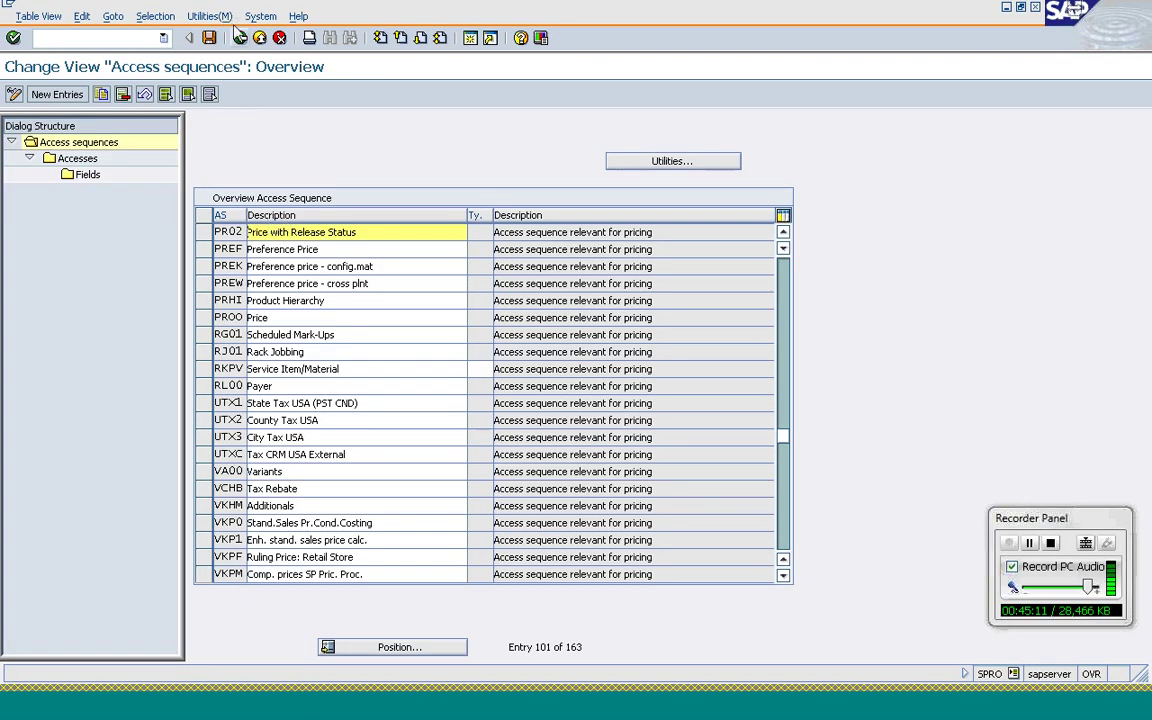
pyautogui.click(240, 38)
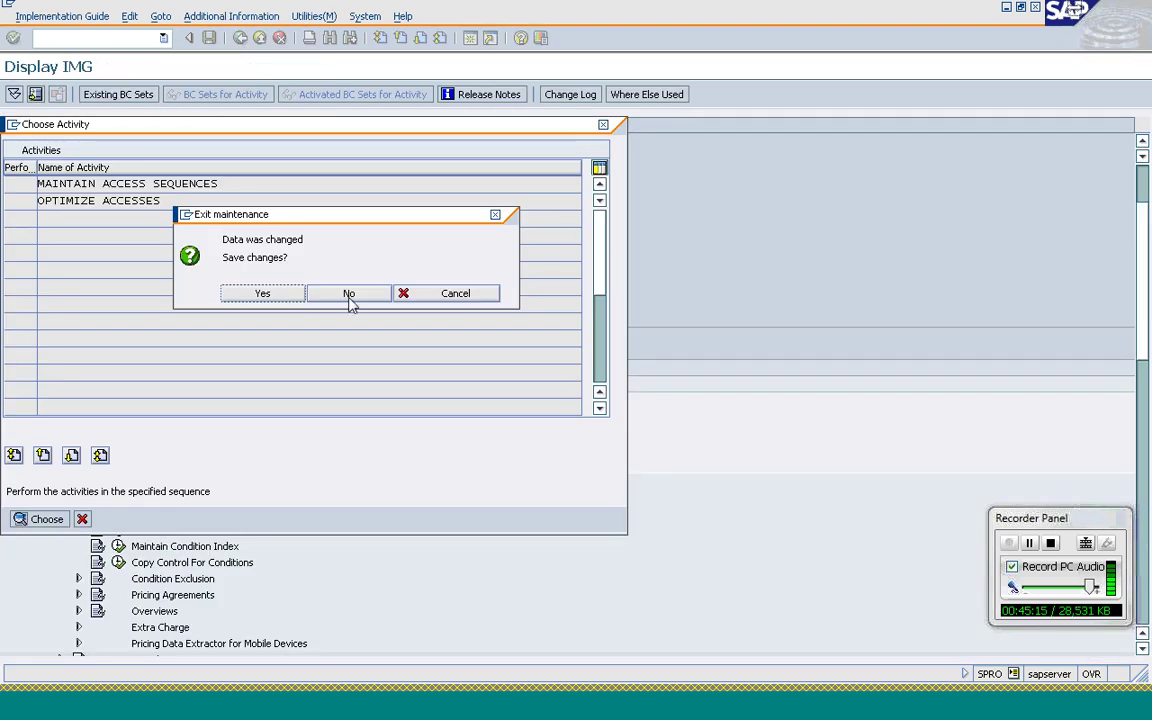
pyautogui.click(258, 296)
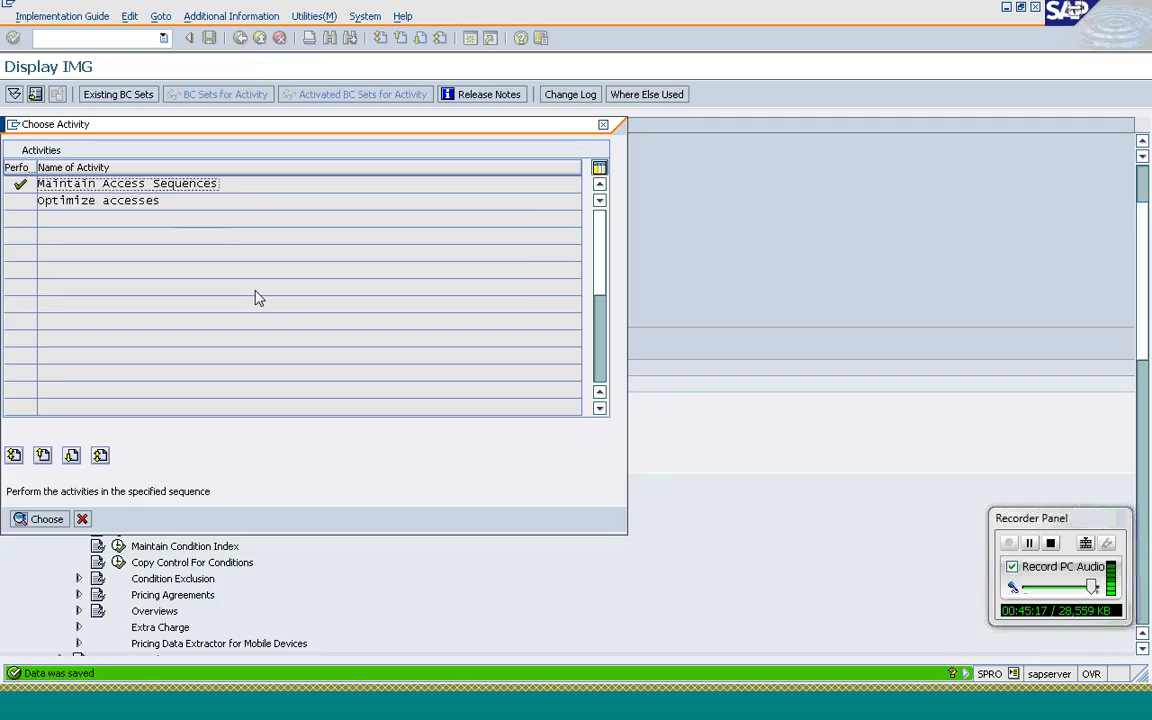
pyautogui.click(82, 519)
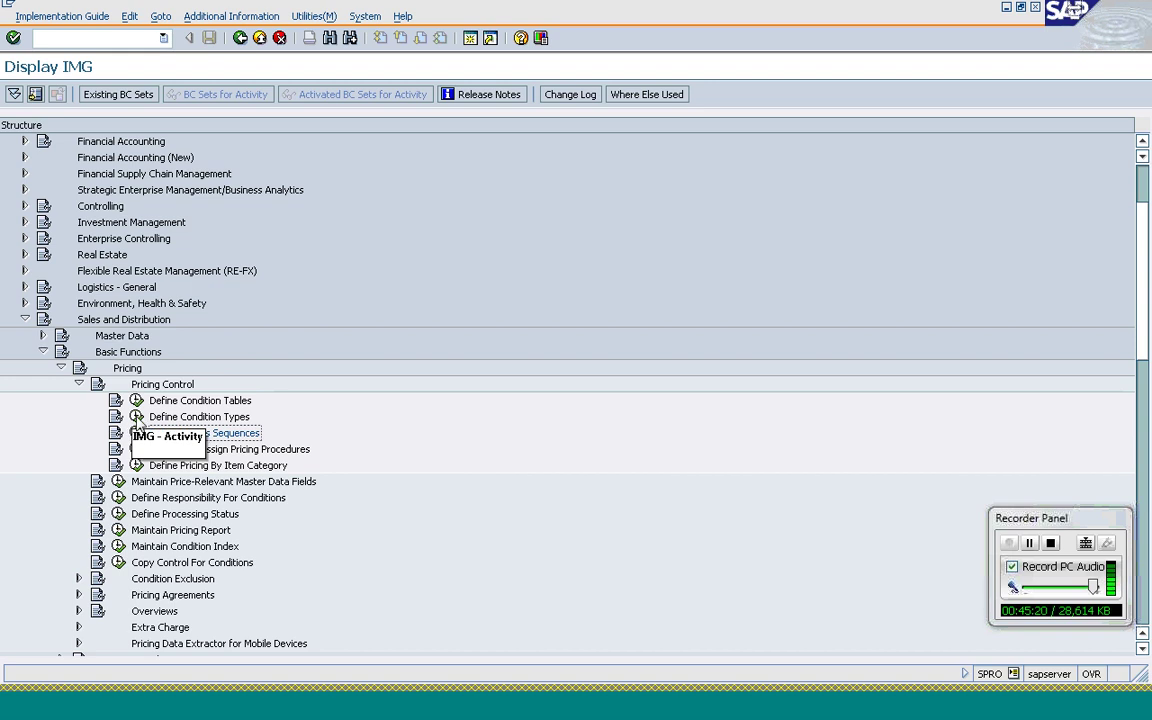
# - Open the Maintain Condition Types activity under Define Condition Types in Pricing Control
pyautogui.click(136, 416)
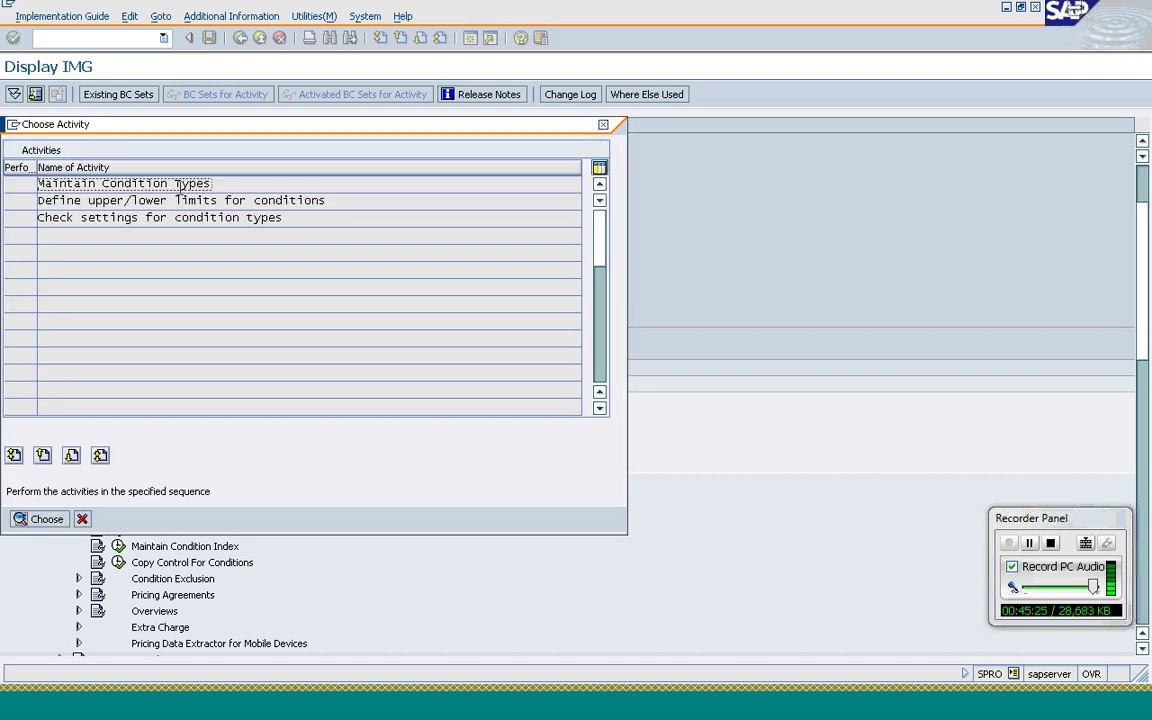
pyautogui.doubleClick(180, 183)
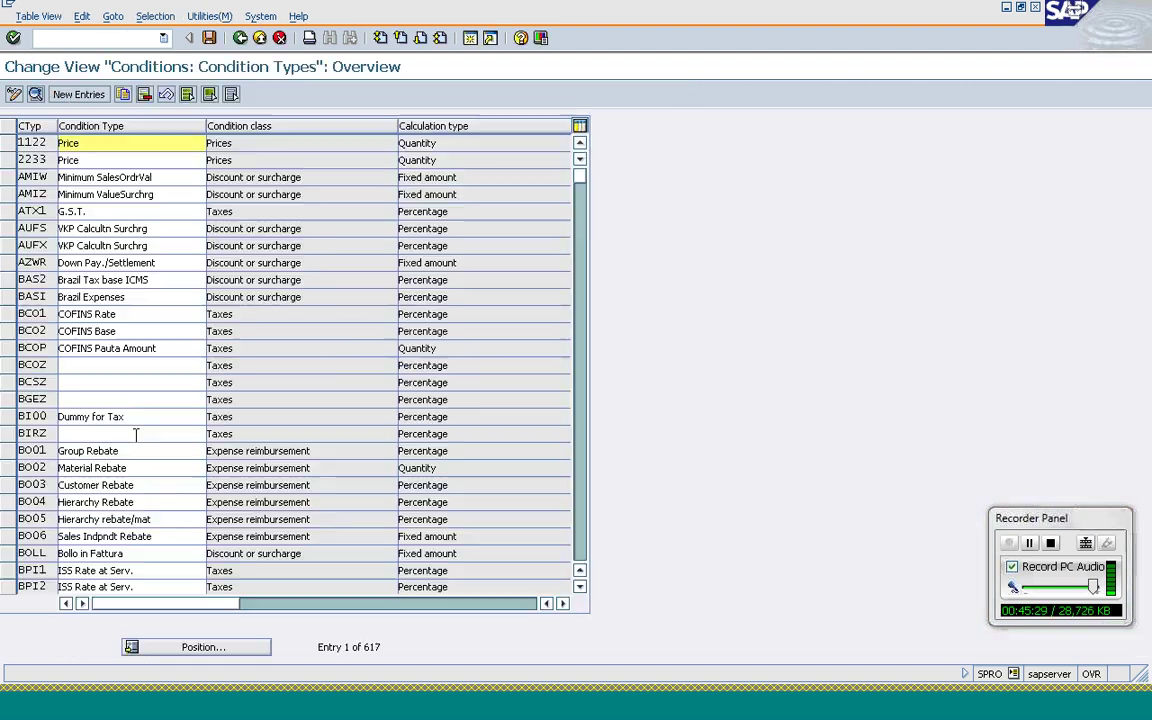
# - Locate condition type PR00 in the condition types overview, open its details and check the assigned access sequence
pyautogui.click(176, 652)
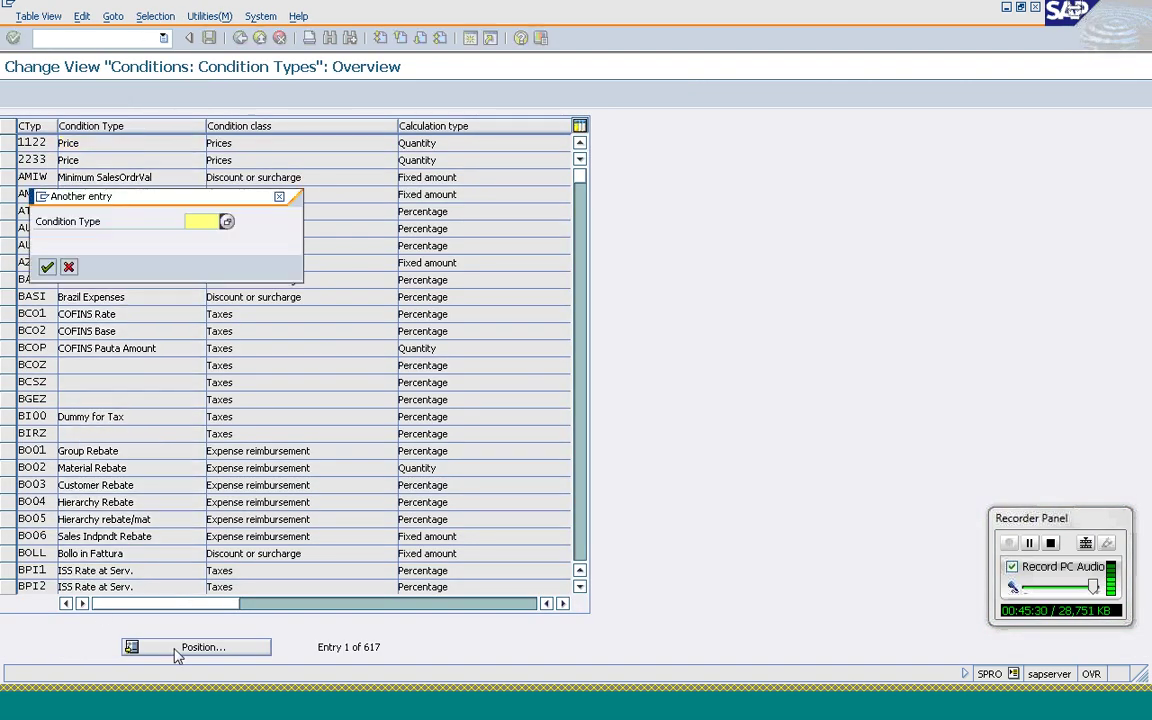
pyautogui.write('PR00')
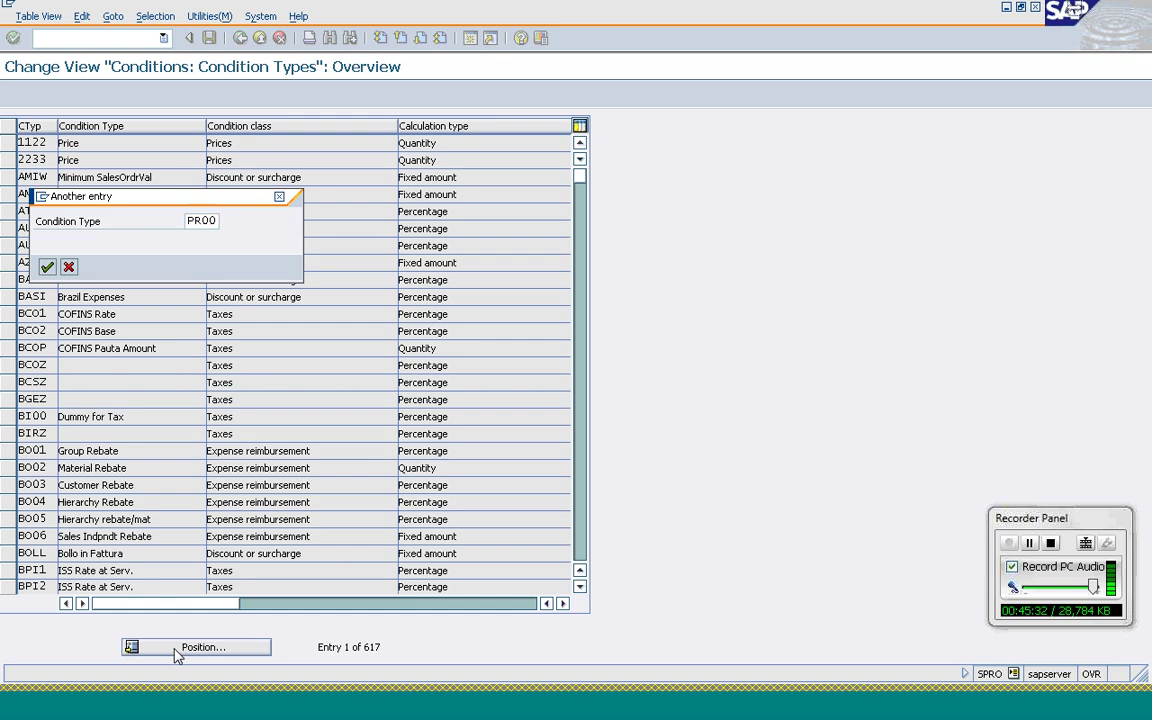
pyautogui.press('Return')
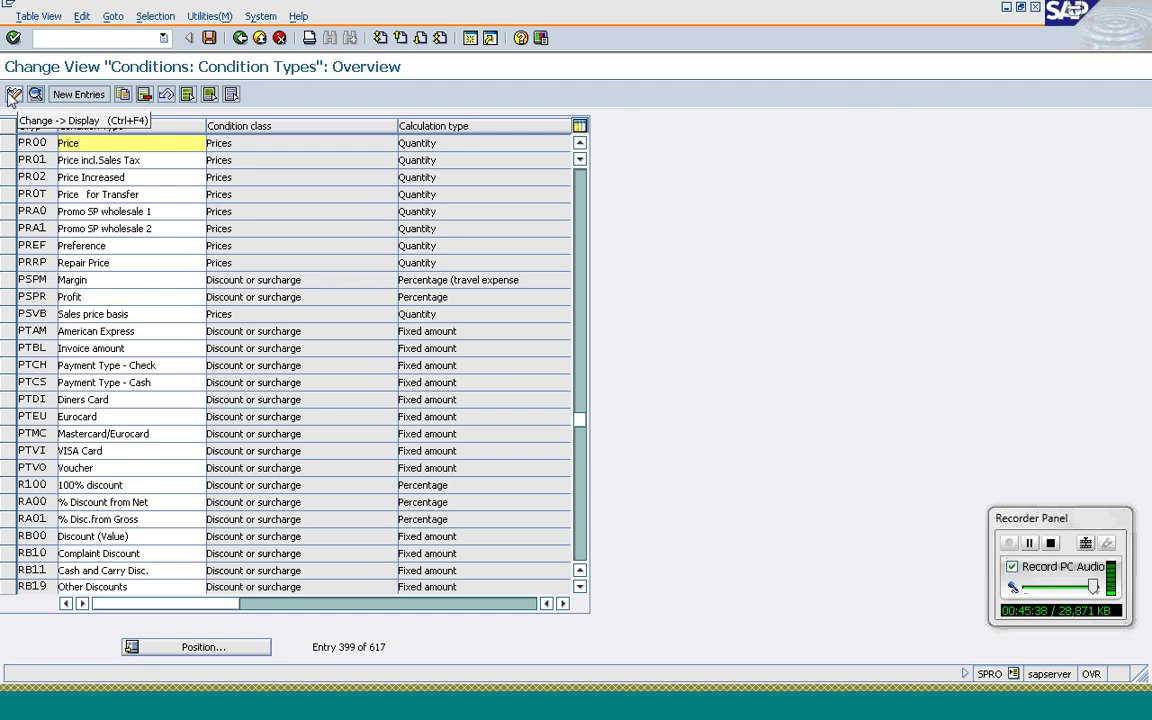
pyautogui.click(40, 145)
pyautogui.doubleClick(40, 145)
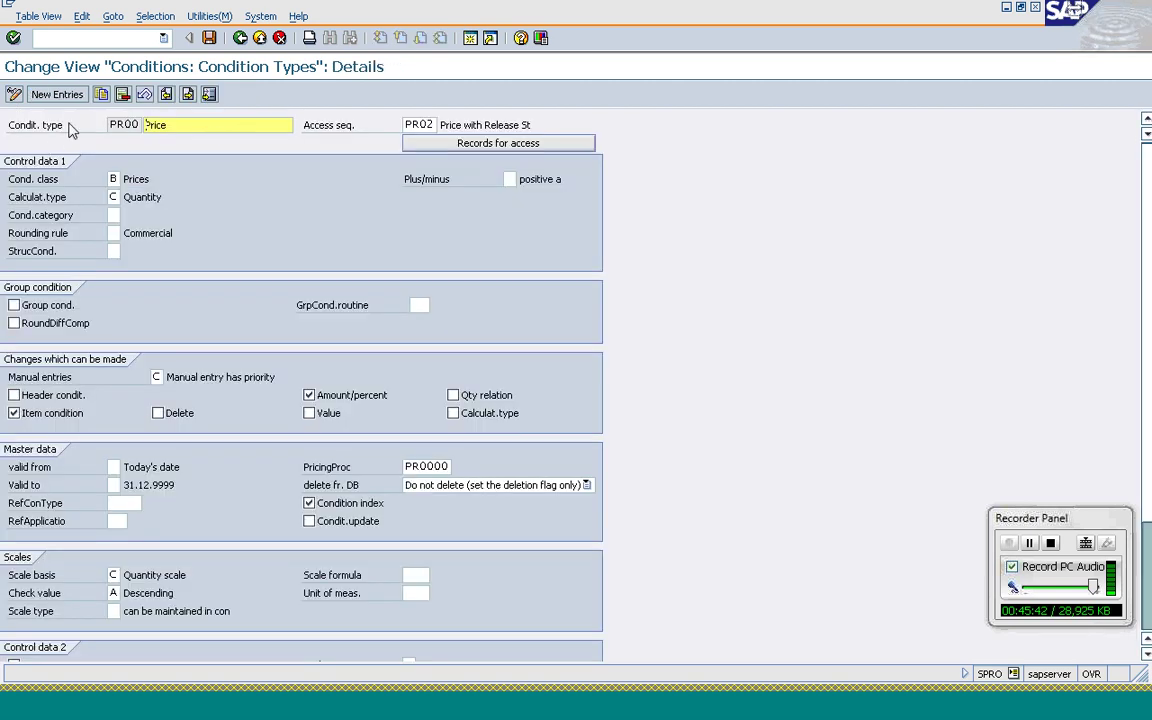
pyautogui.click(429, 125)
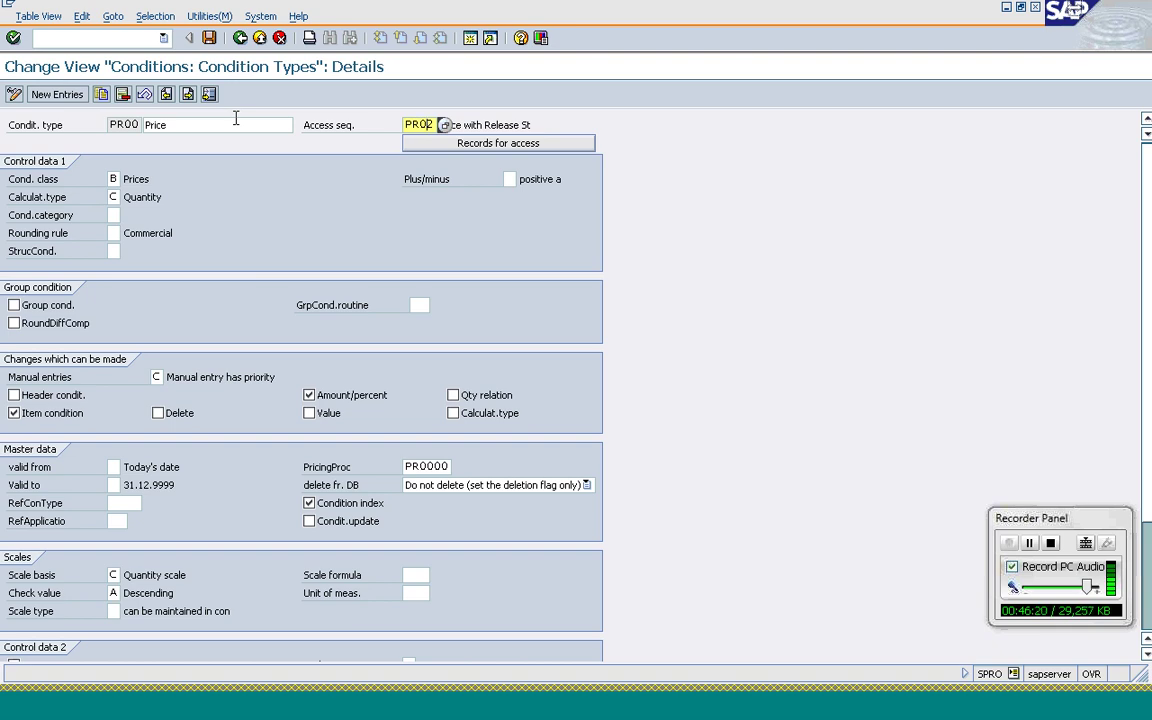
# - Leave the condition types maintenance, close its activity list and start Define And Assign Pricing Procedures
pyautogui.click(240, 40)
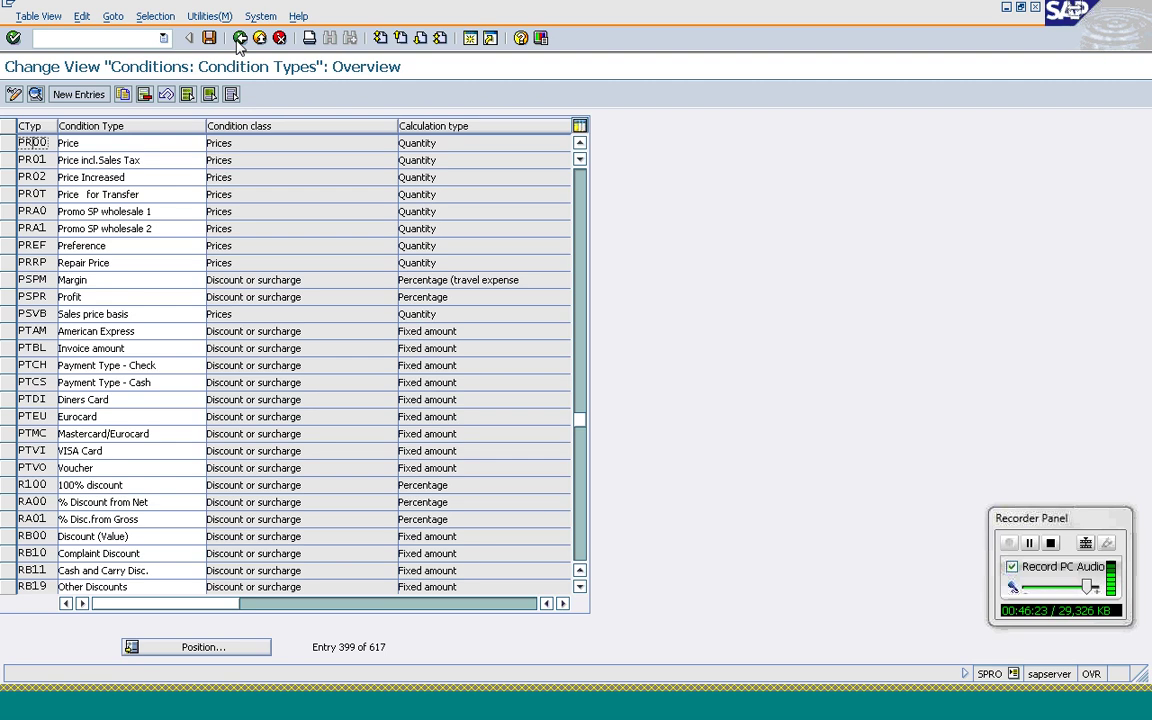
pyautogui.click(240, 40)
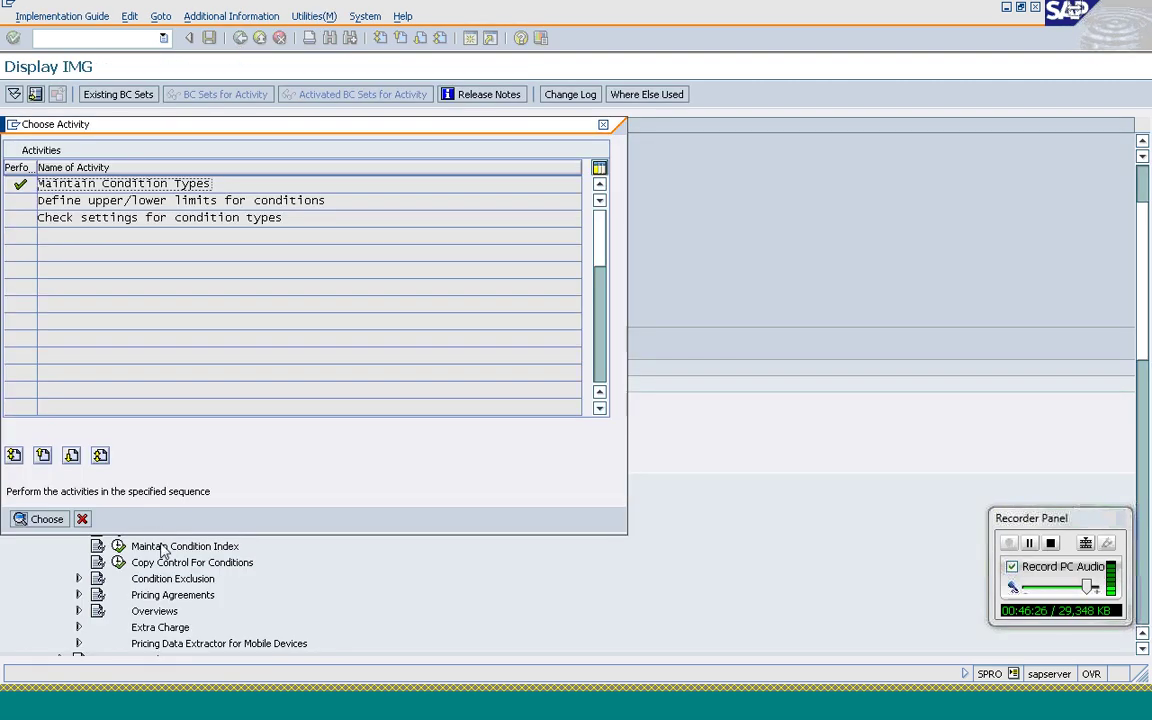
pyautogui.click(82, 519)
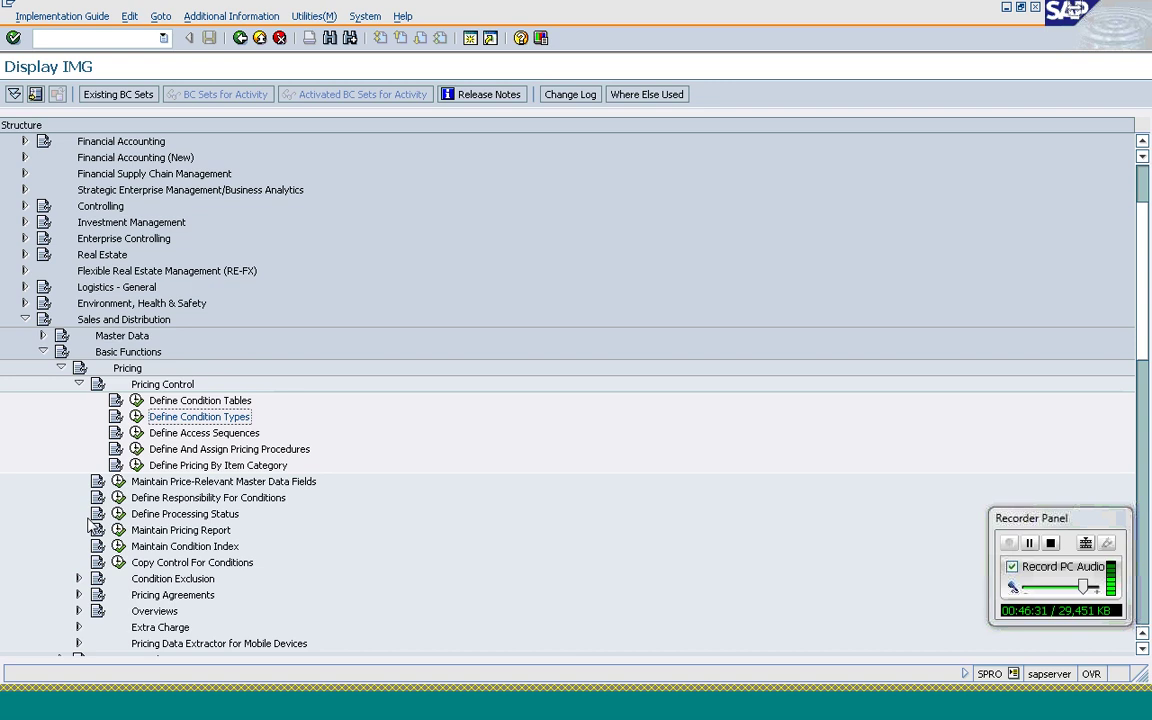
pyautogui.click(139, 452)
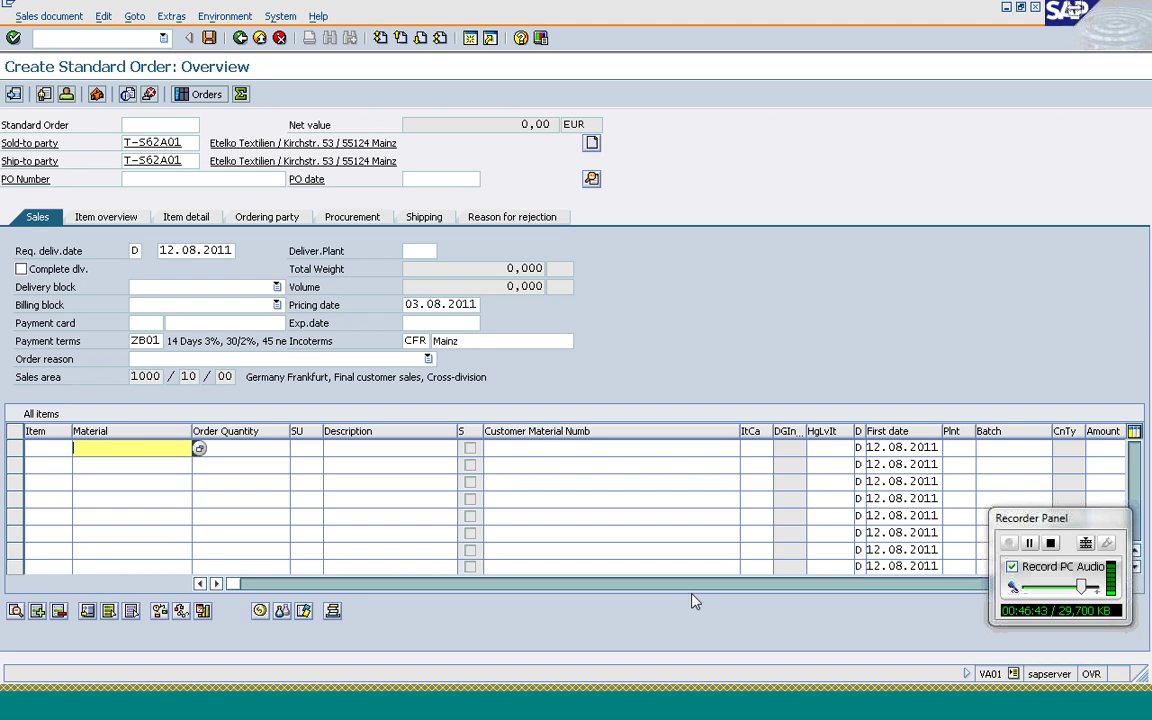
# - Enter material T-AT101 with order quantity 1 as the first item of the standard order
pyautogui.press('BackSpace')
pyautogui.press('Down')
pyautogui.press('Return')
pyautogui.press('Tab')
pyautogui.write('1')
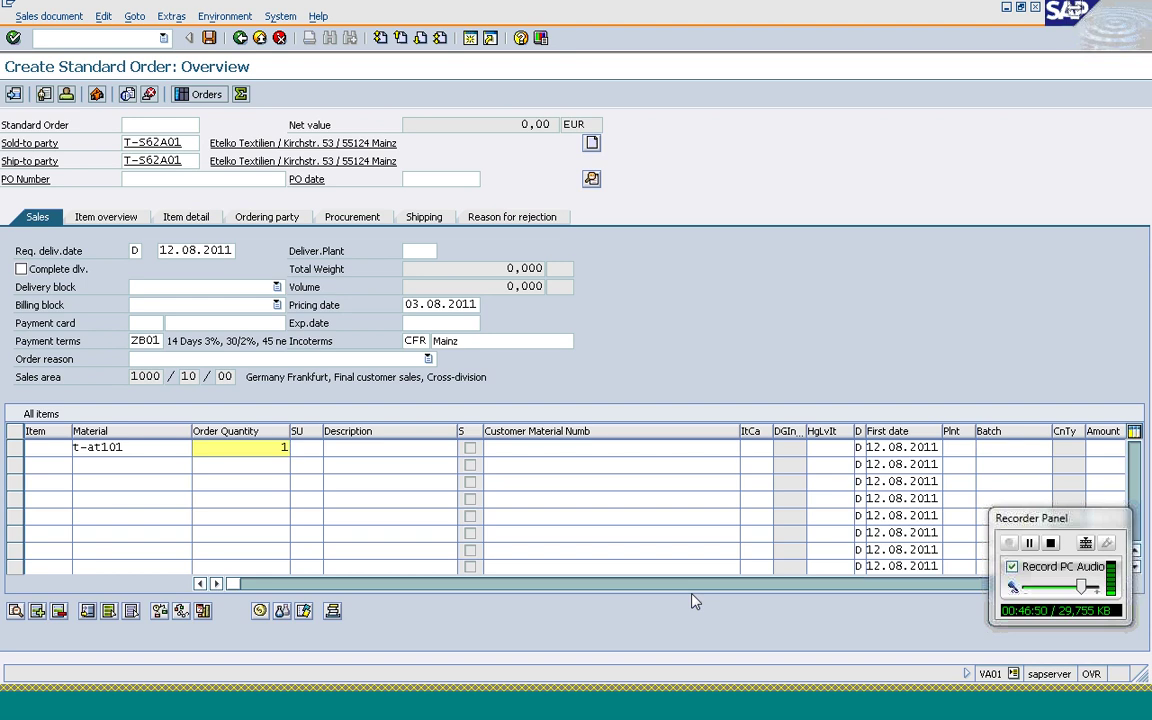
pyautogui.press('Return')
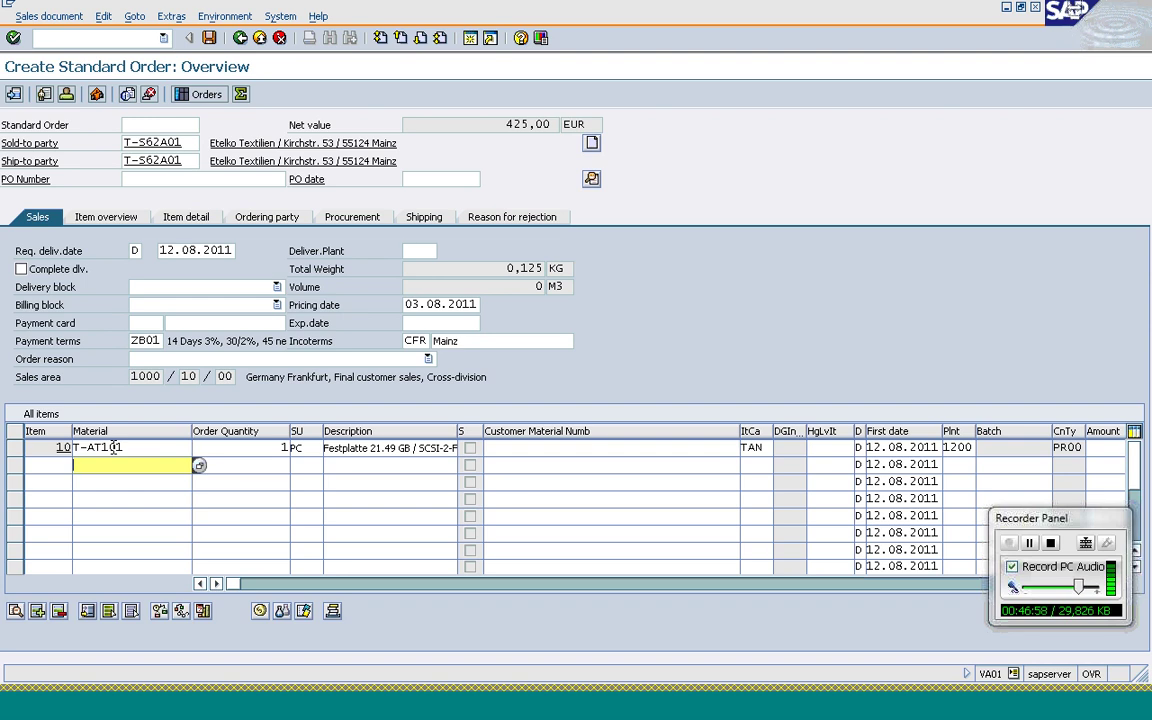
# - Open the pricing analysis for order item 10 and examine the pricing procedure's list of condition types
pyautogui.click(15, 448)
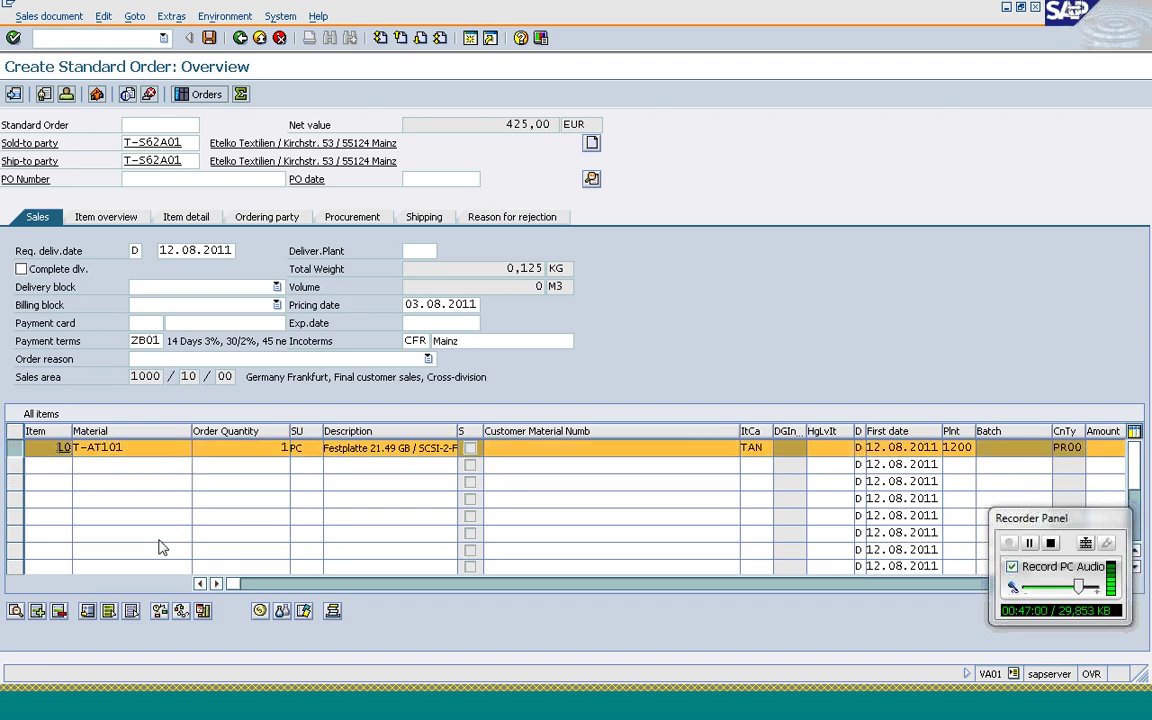
pyautogui.click(259, 611)
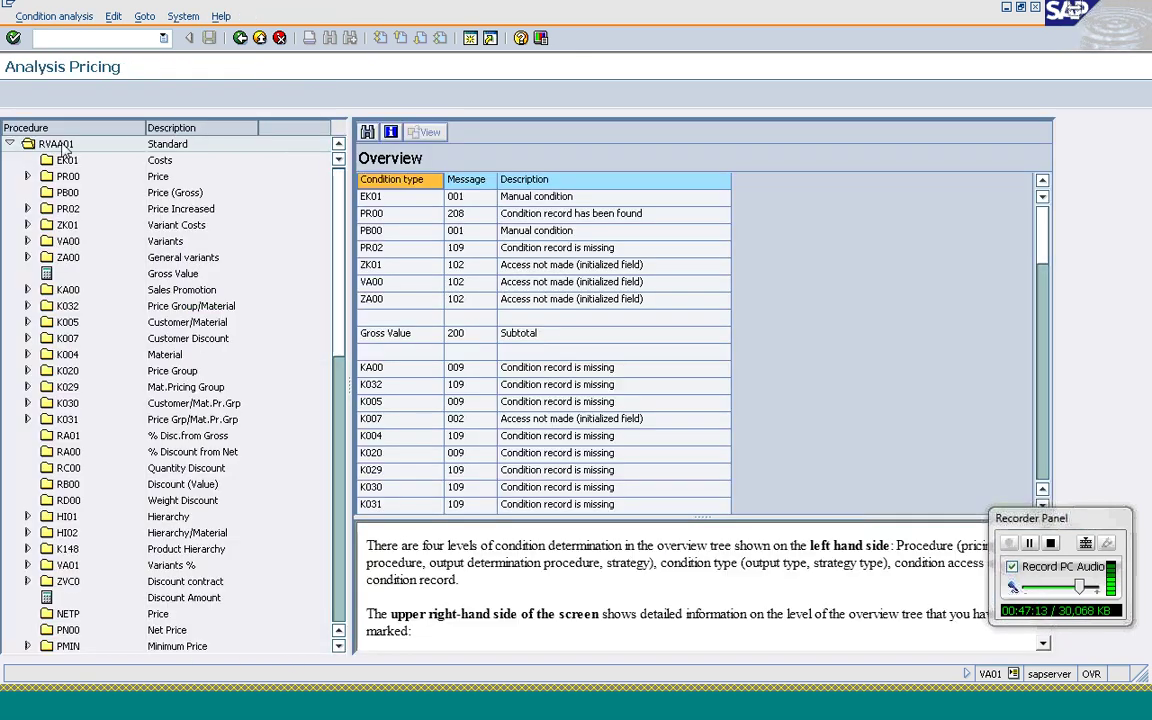
pyautogui.click(58, 144)
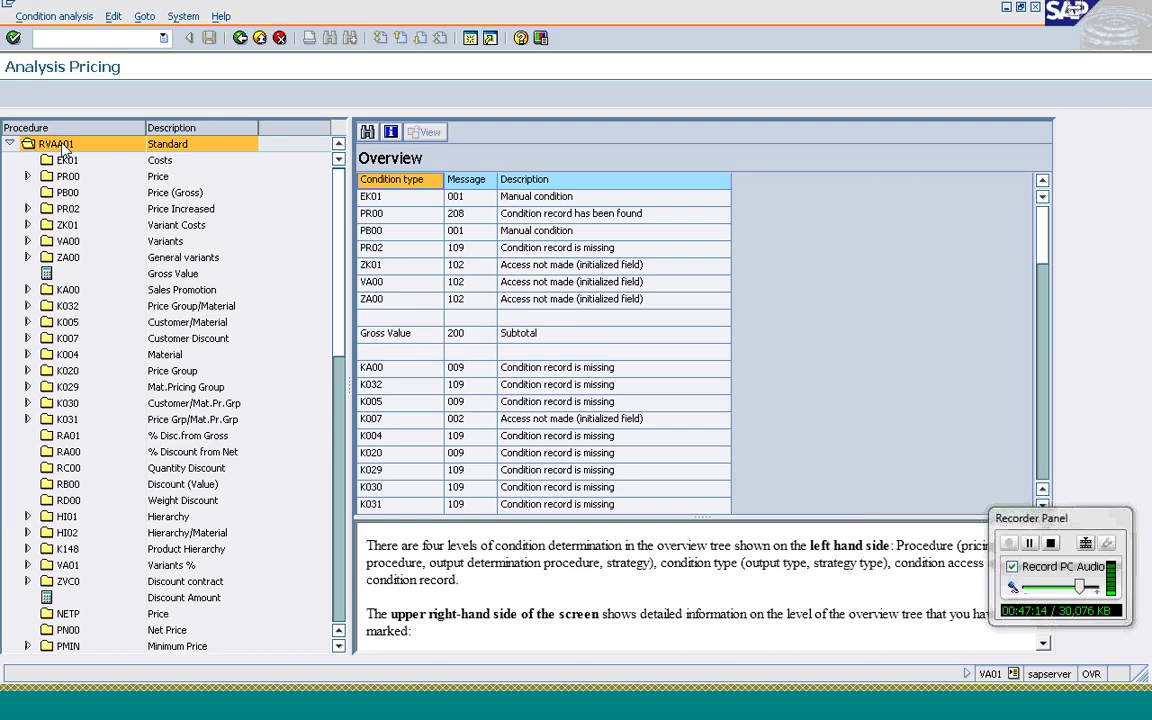
pyautogui.click(11, 144)
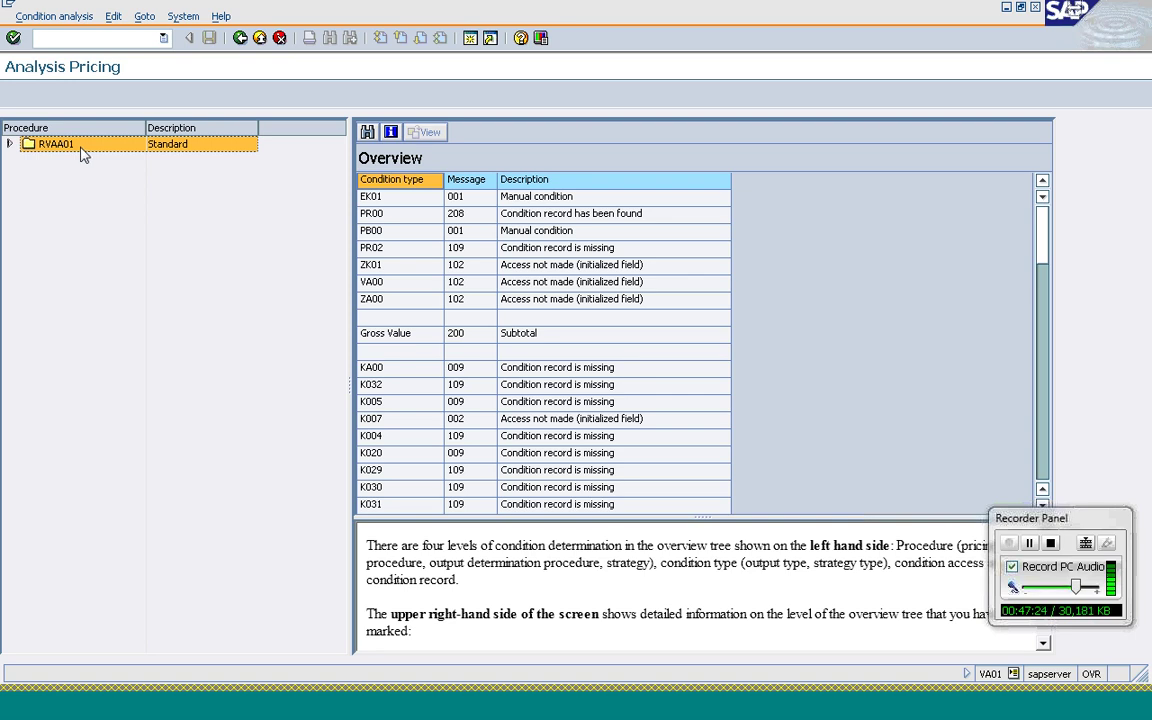
pyautogui.click(10, 144)
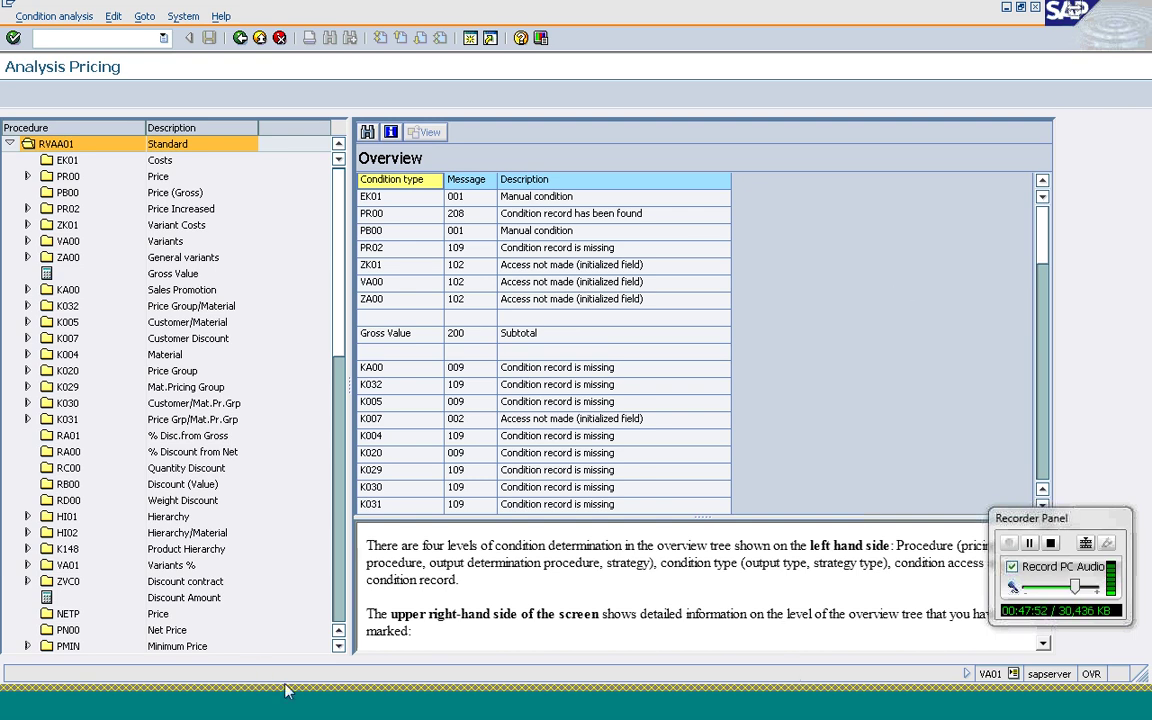
# - Switch to the pricing procedures session, find procedure RVAA01 and examine the PR00 step in its control data
pyautogui.moveTo(298, 698)
pyautogui.click(483, 628)
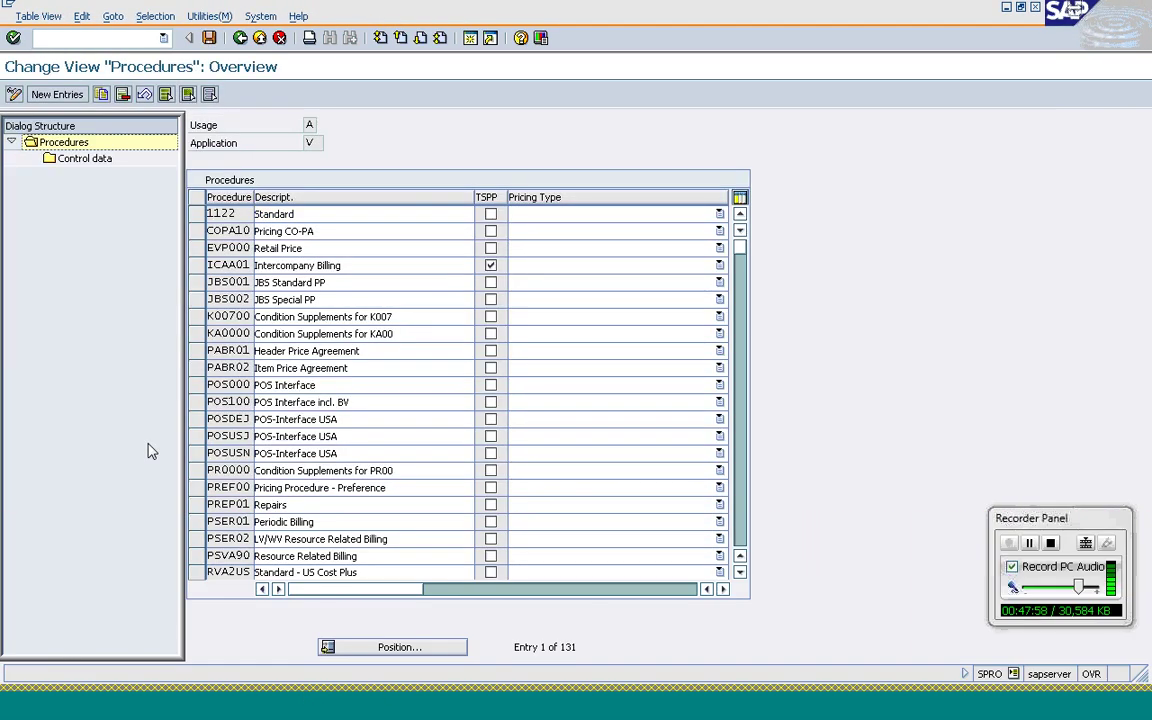
pyautogui.click(383, 648)
pyautogui.write('rvaa')
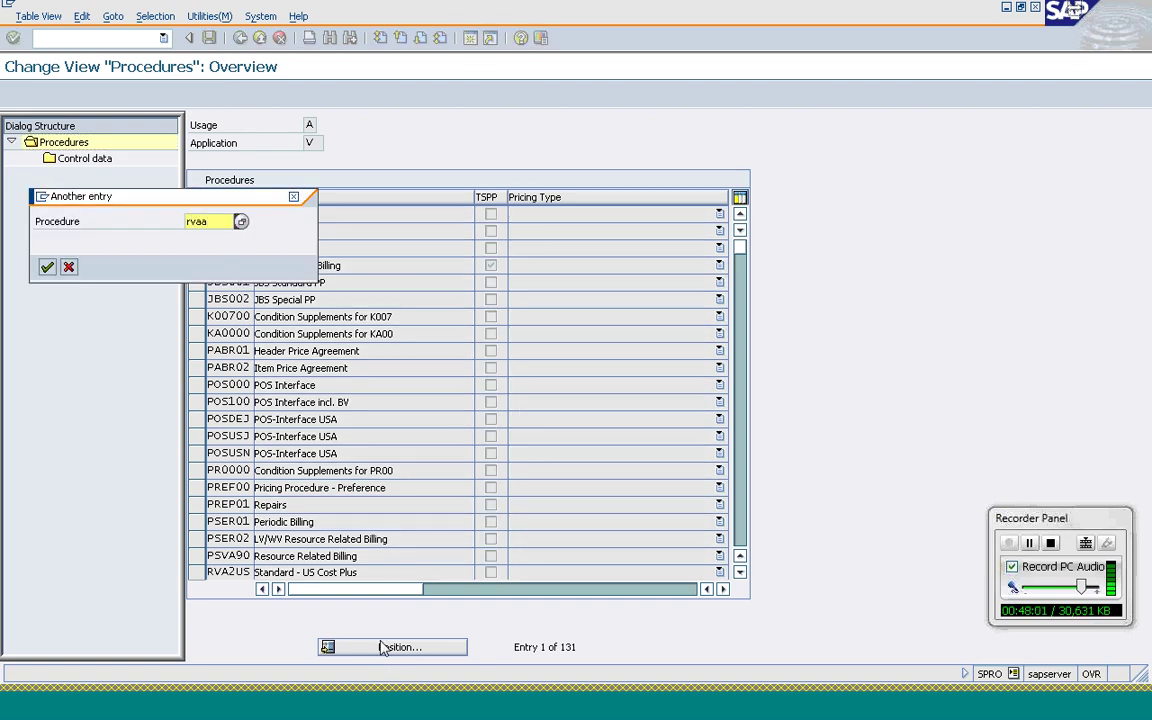
pyautogui.press('Return')
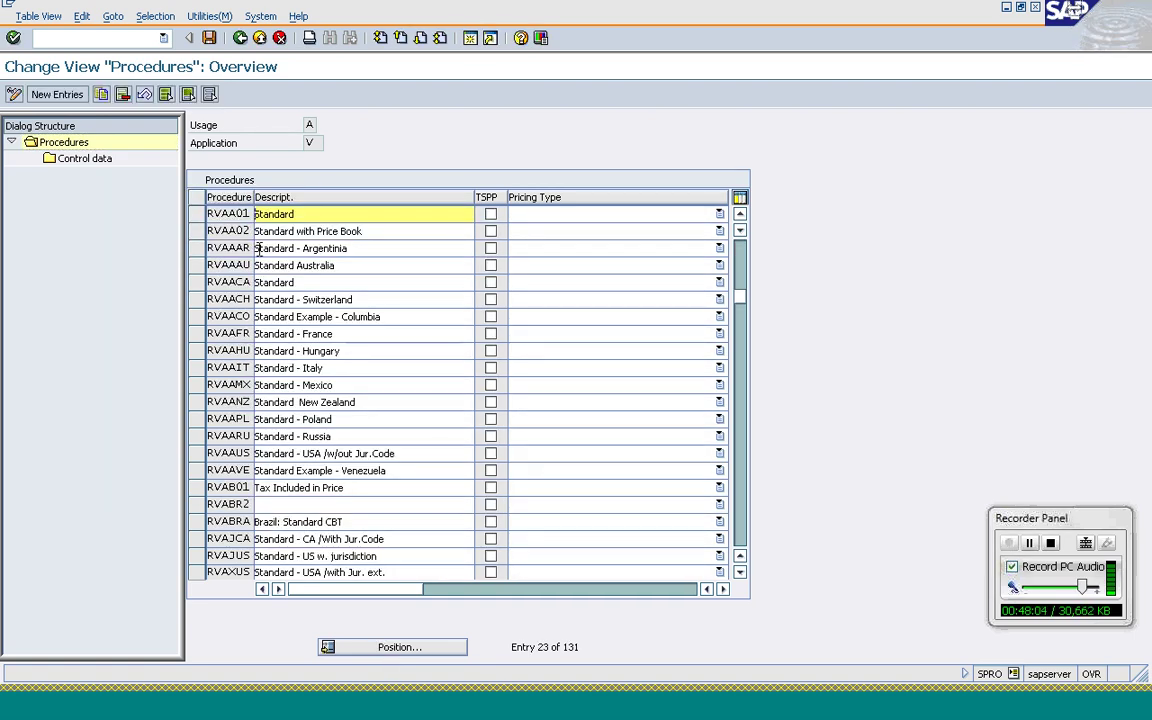
pyautogui.click(196, 214)
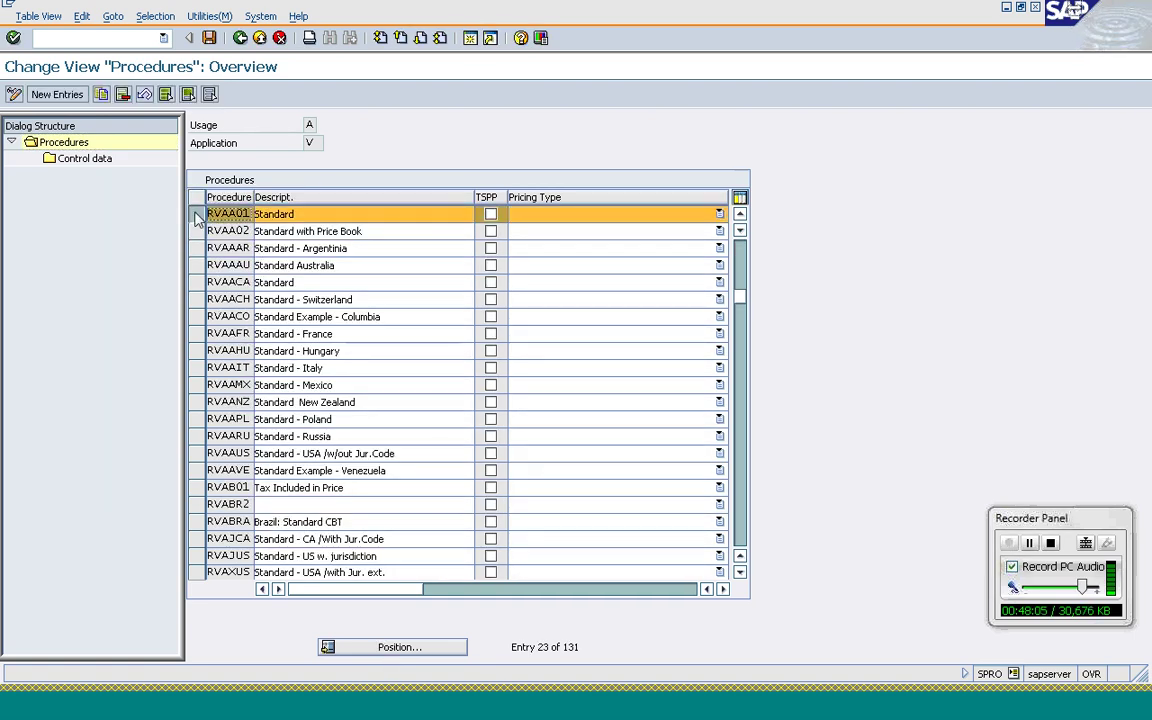
pyautogui.doubleClick(91, 159)
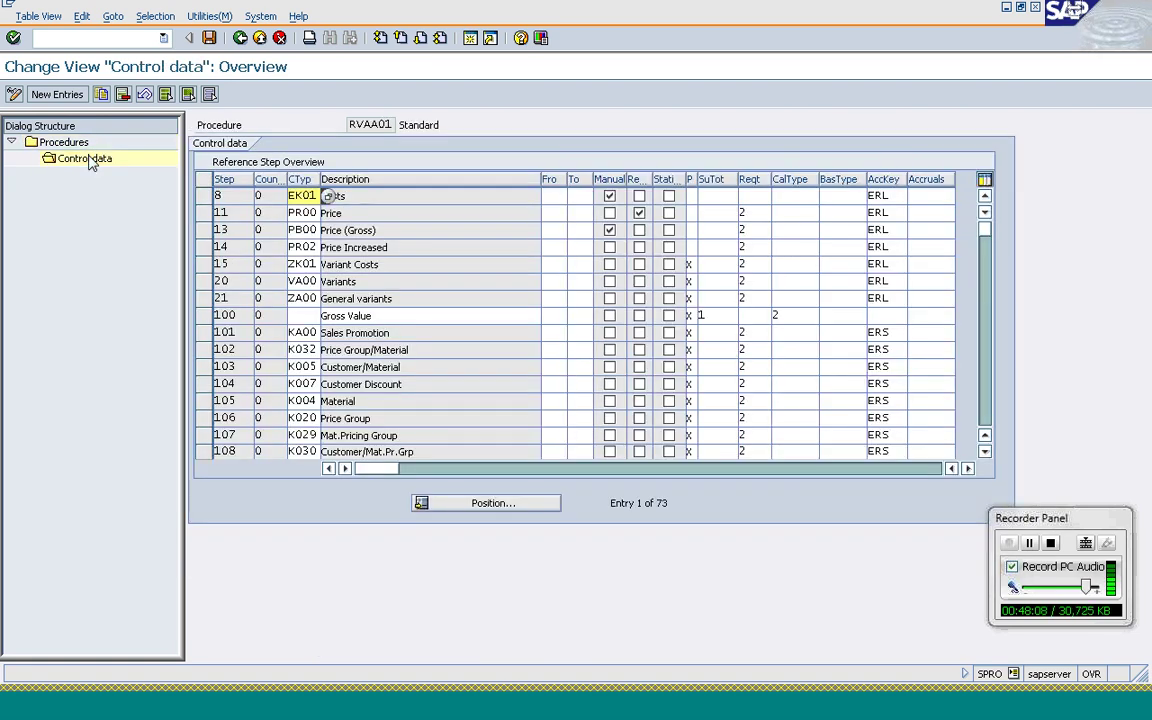
pyautogui.click(303, 213)
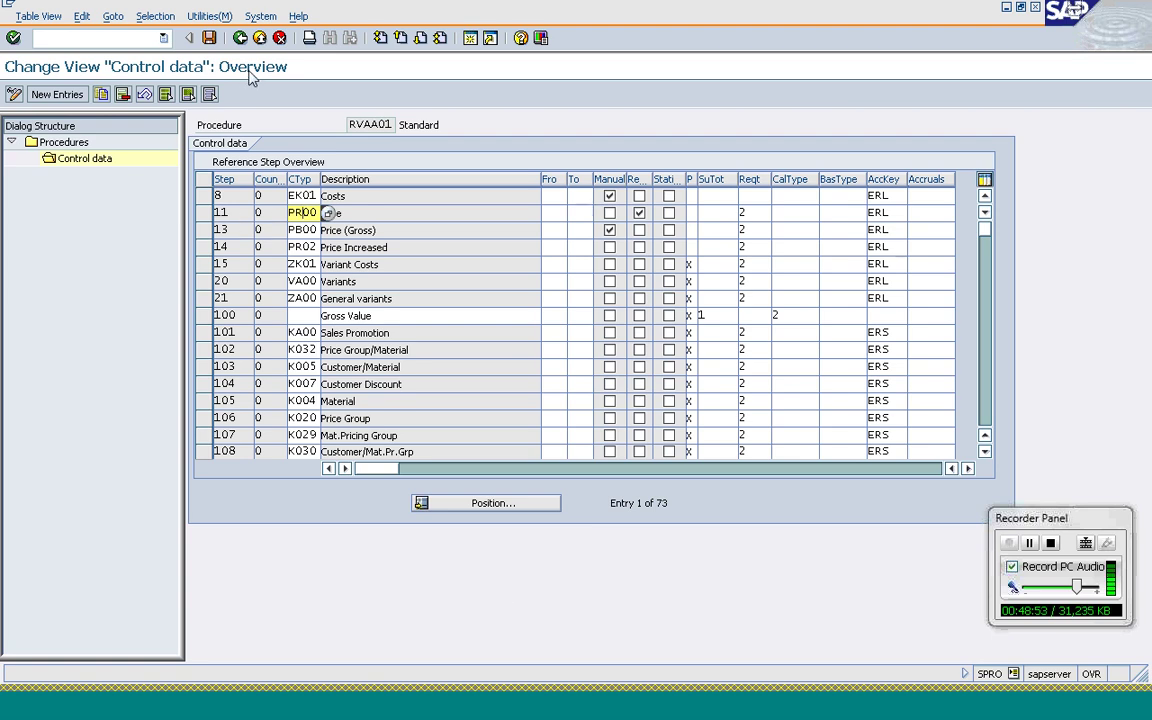
# - Leave the control data and the pricing procedures maintenance, and close the activity list
pyautogui.click(241, 38)
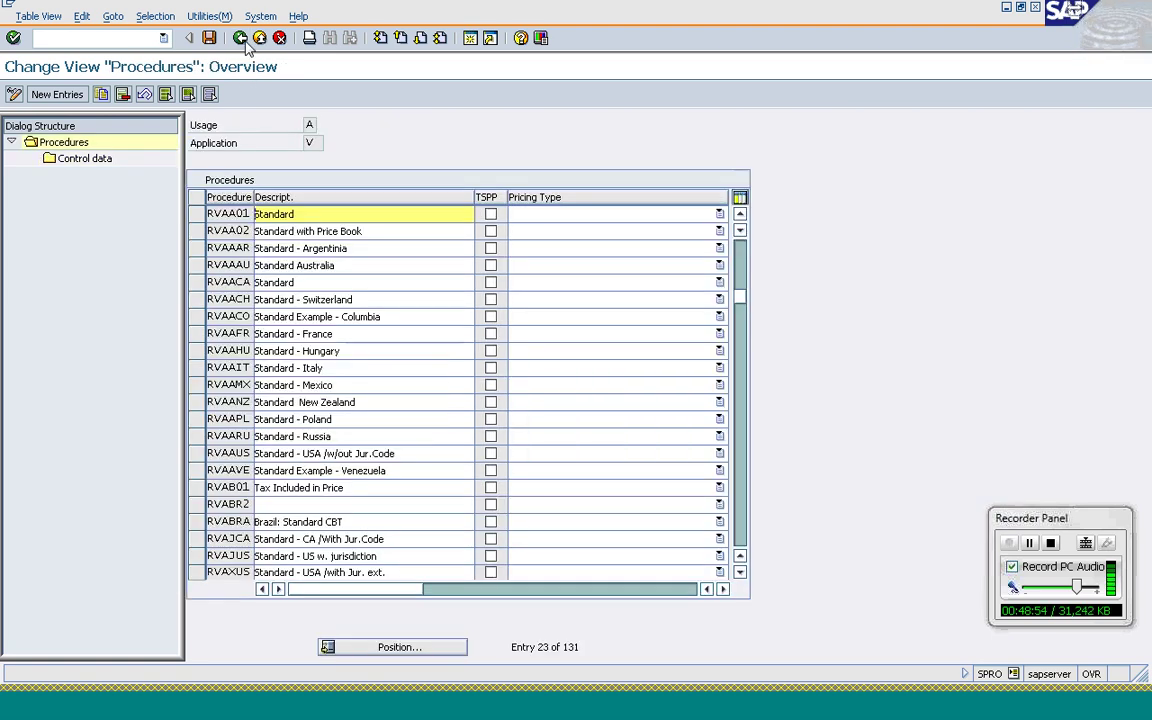
pyautogui.click(242, 39)
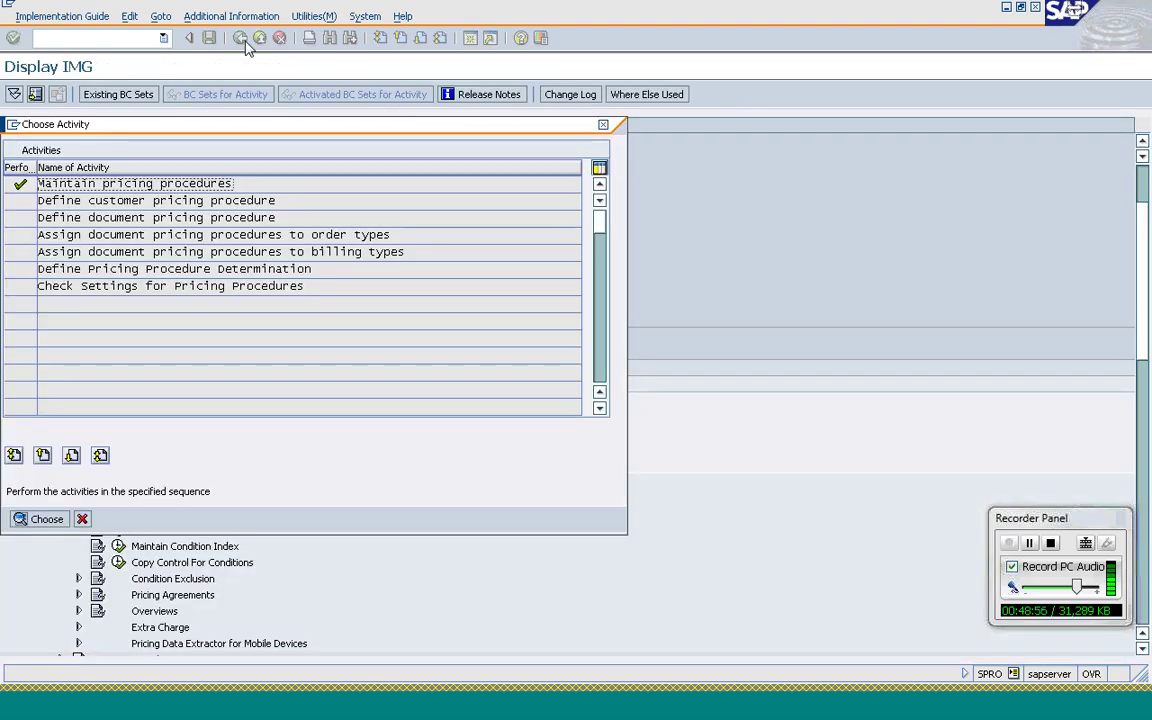
pyautogui.click(82, 520)
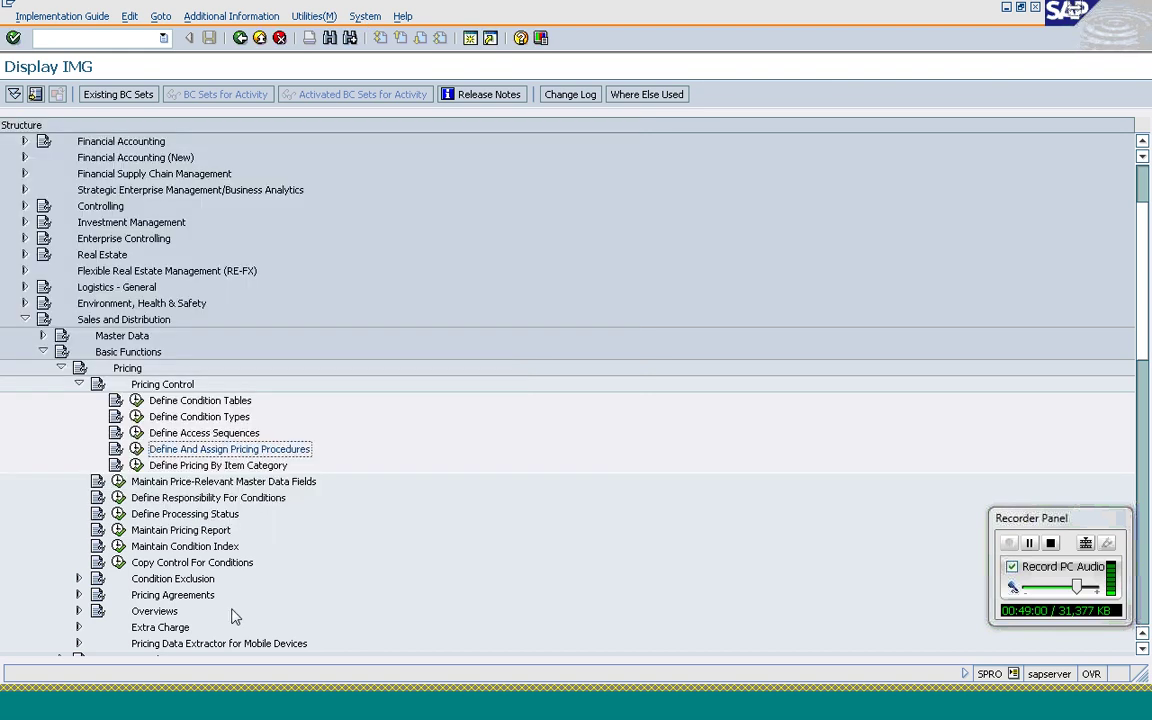
# - Switch to the pricing analysis session with access 10 of PR00 and start transaction VOV8 there
pyautogui.click(309, 714)
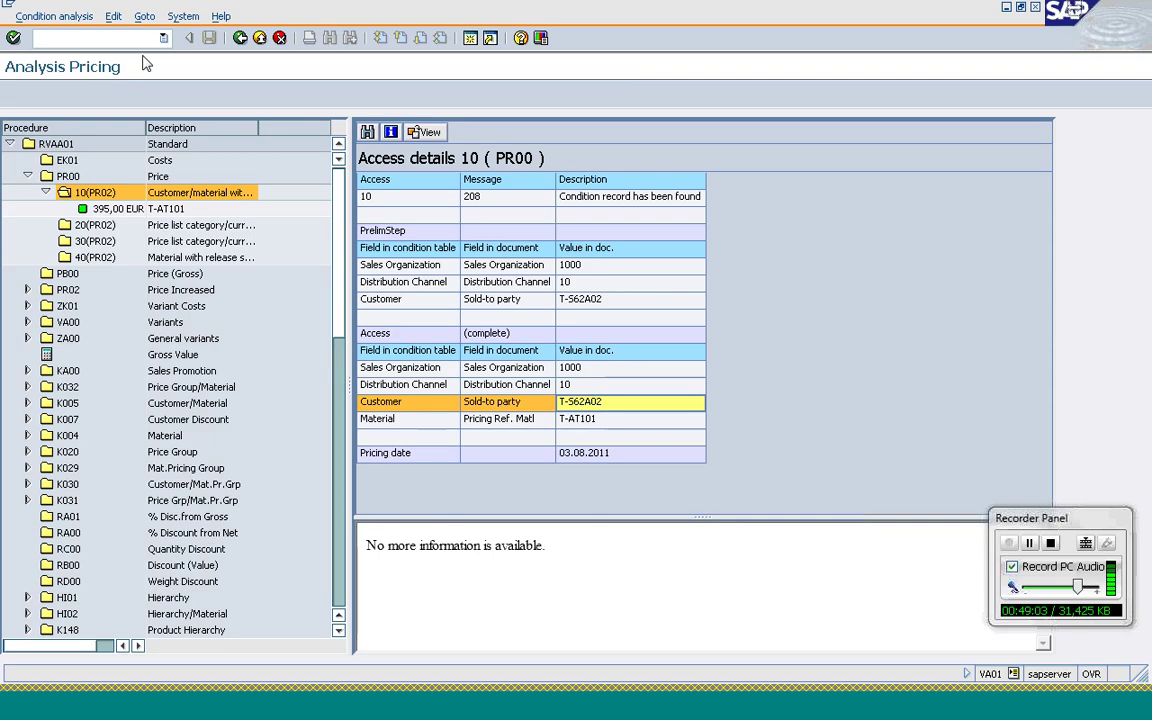
pyautogui.click(118, 38)
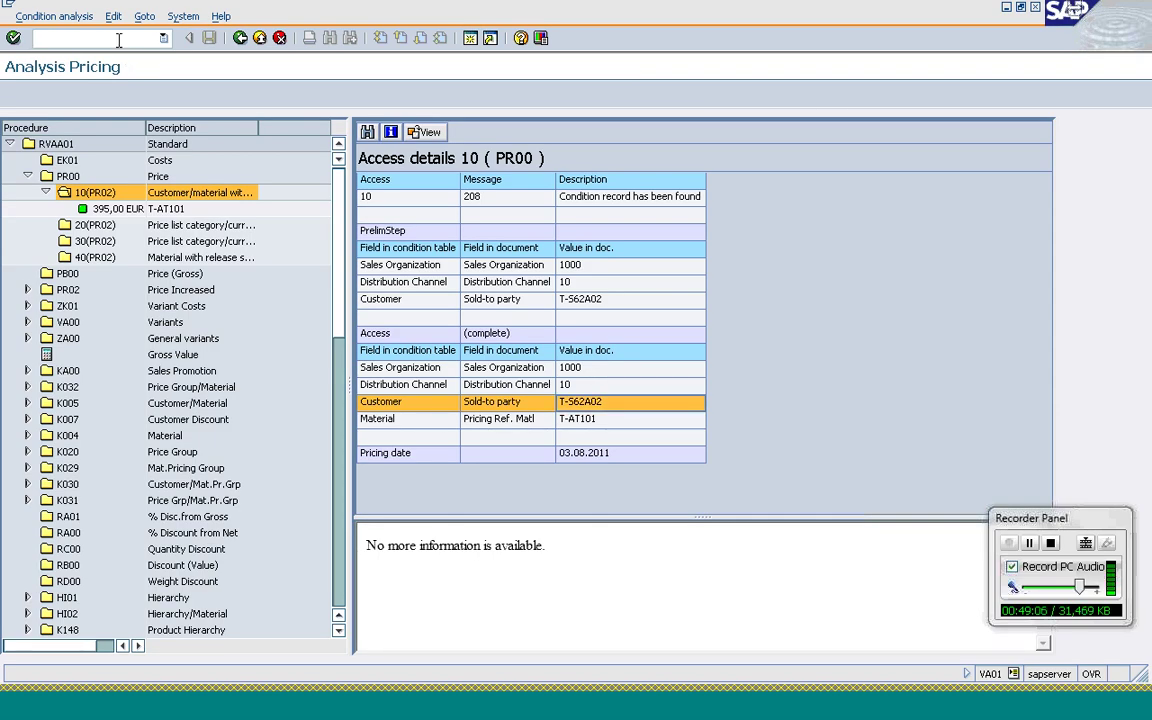
pyautogui.write('/nvov8')
pyautogui.press('Return')
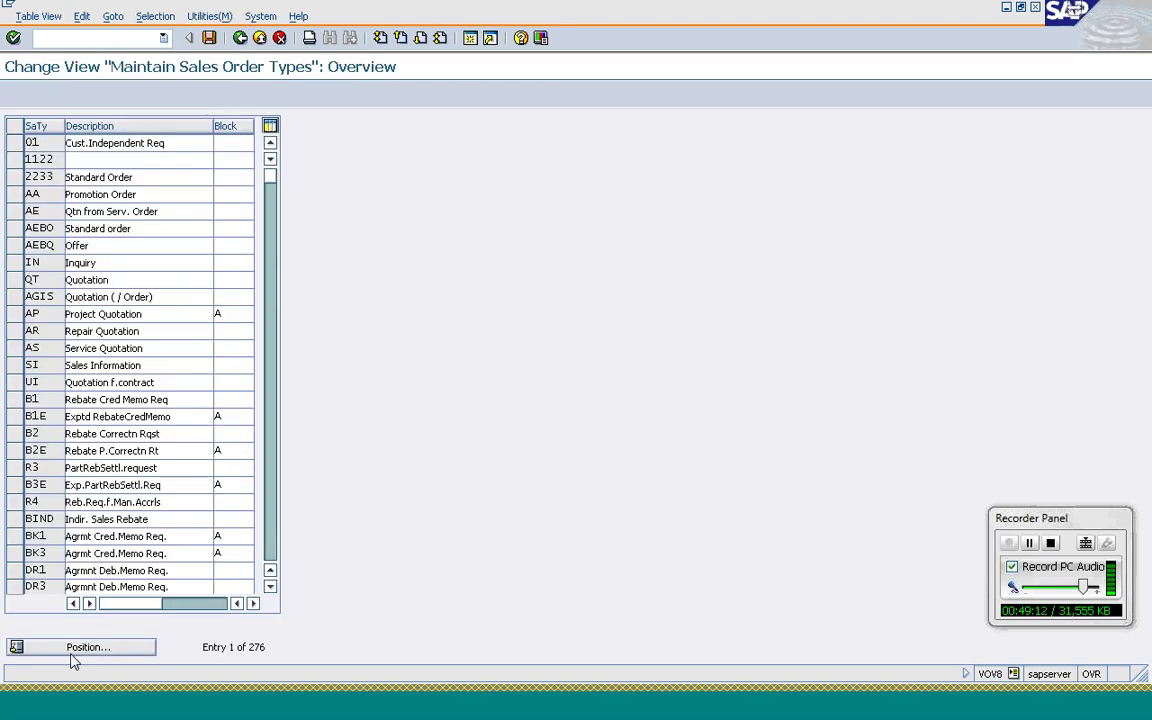
# - Find sales document type OR, open its details and check the document pricing procedure
pyautogui.click(72, 654)
pyautogui.write('OR')
pyautogui.press('Return')
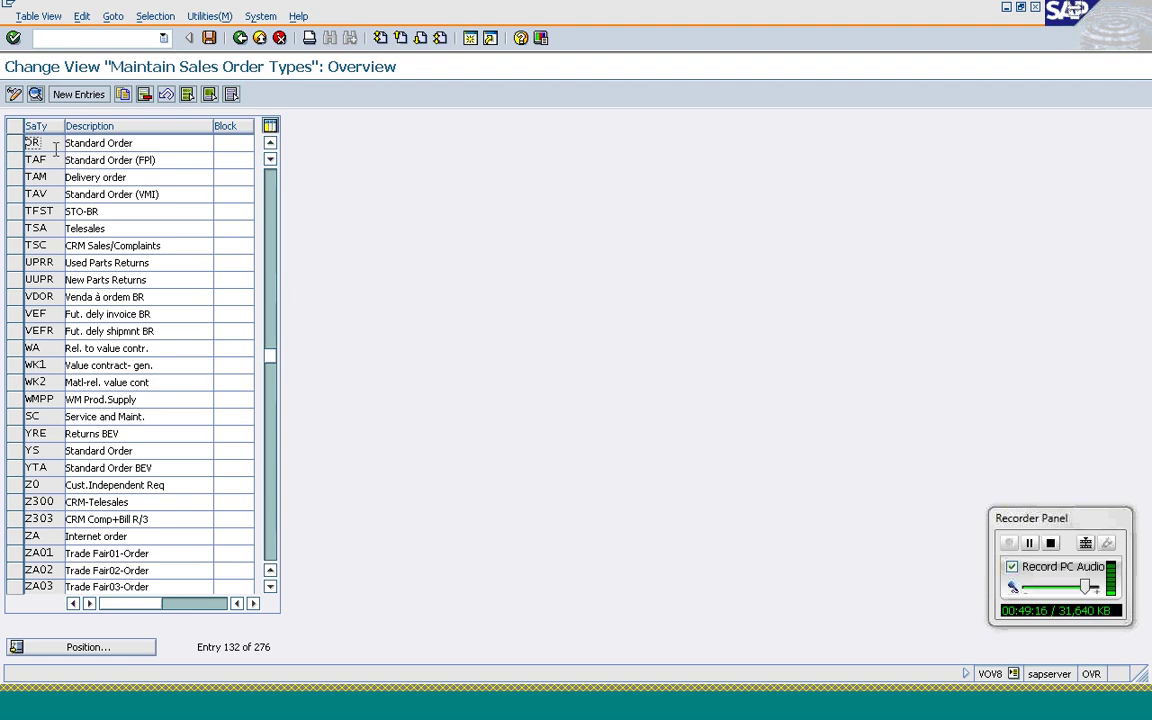
pyautogui.doubleClick(53, 145)
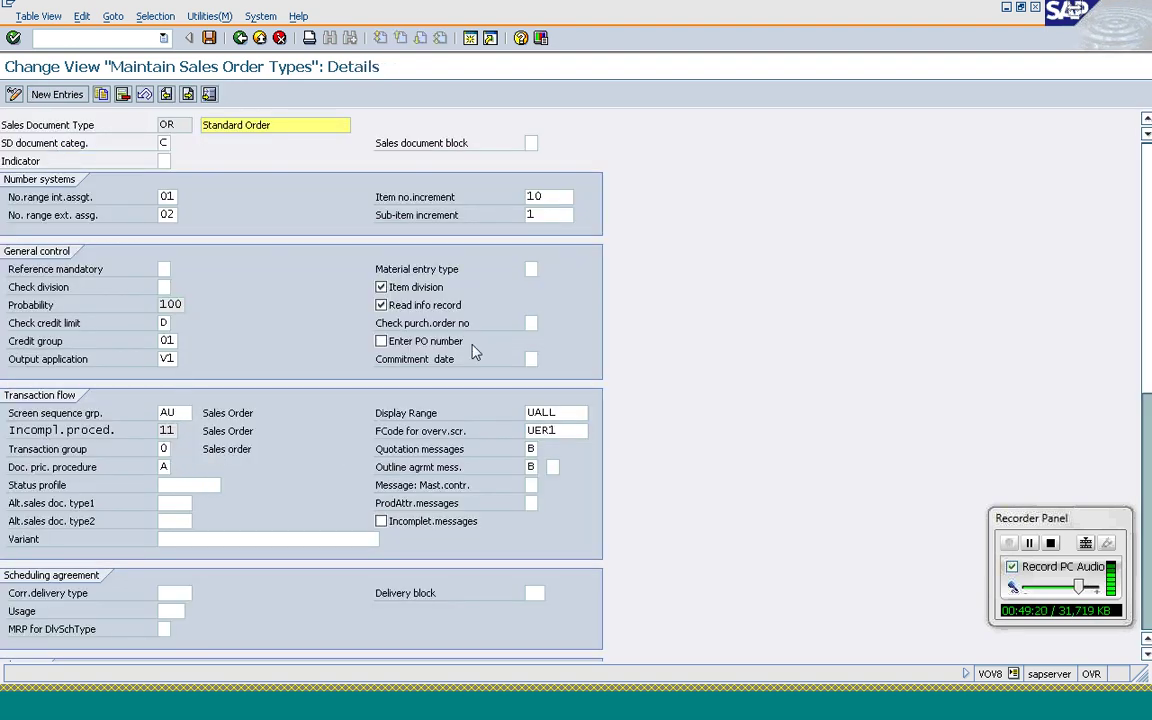
pyautogui.click(165, 467)
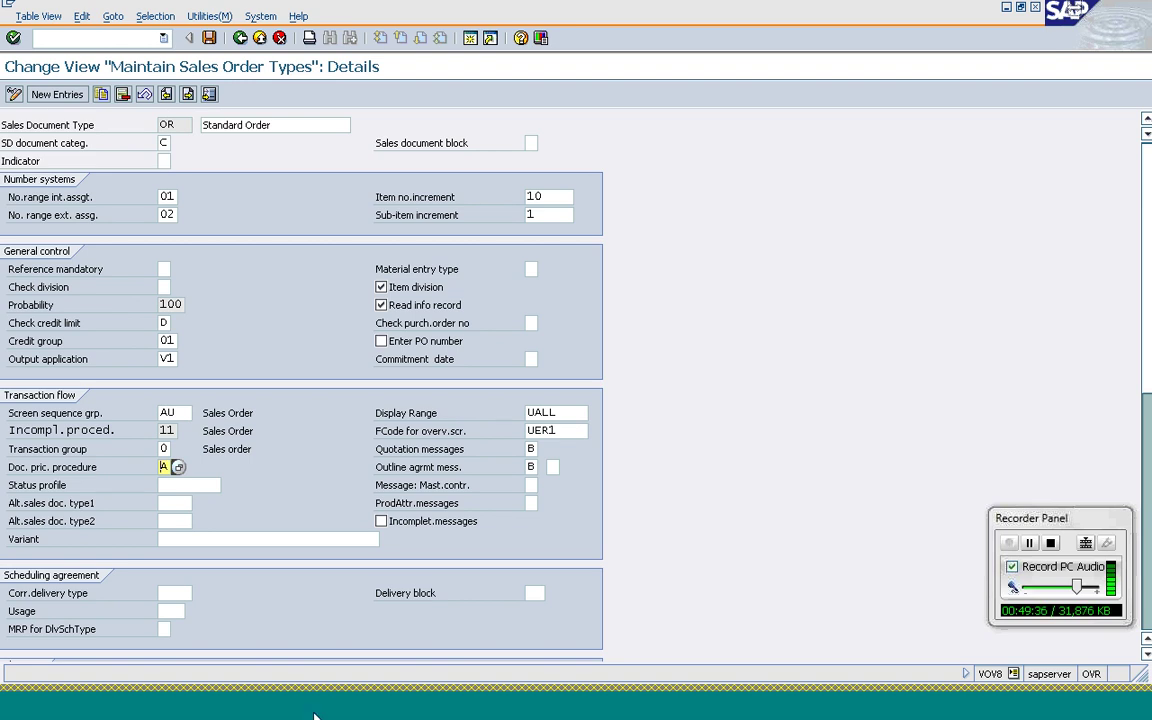
# - Switch to the pricing analysis session with access 40 of PR00, start VD02 and open the proposed customer's sales area data for 1000/10/00
pyautogui.moveTo(313, 716)
pyautogui.click(664, 605)
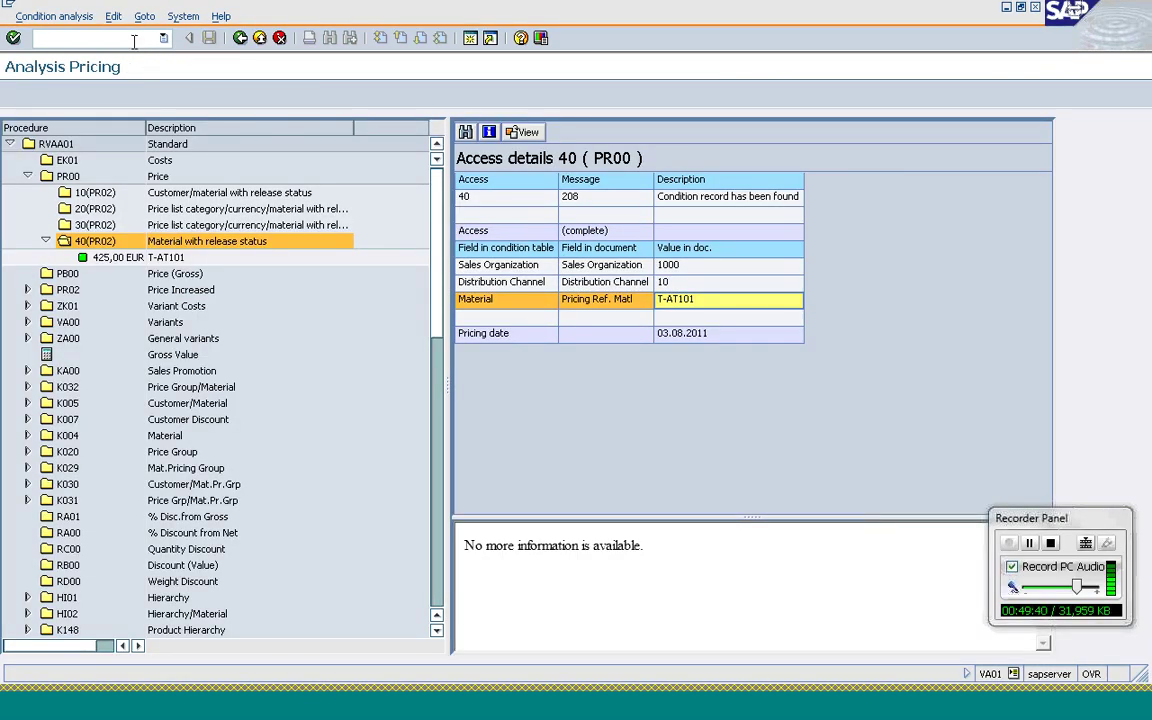
pyautogui.click(133, 42)
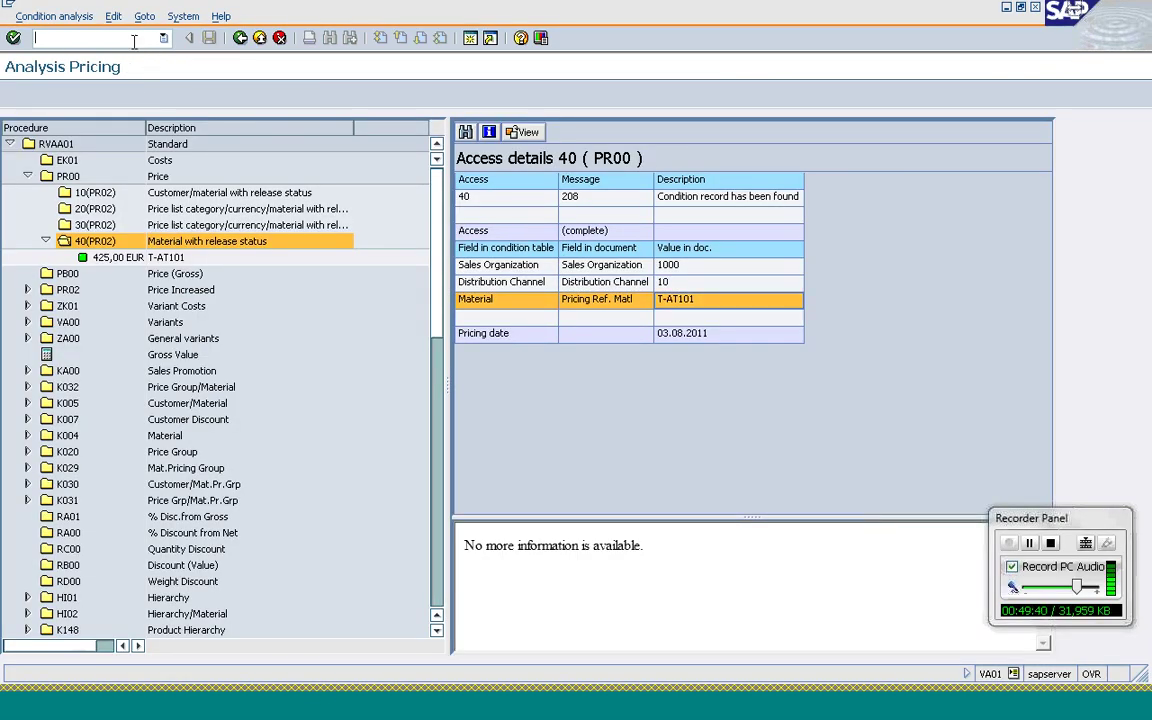
pyautogui.write('/nvd02')
pyautogui.press('Return')
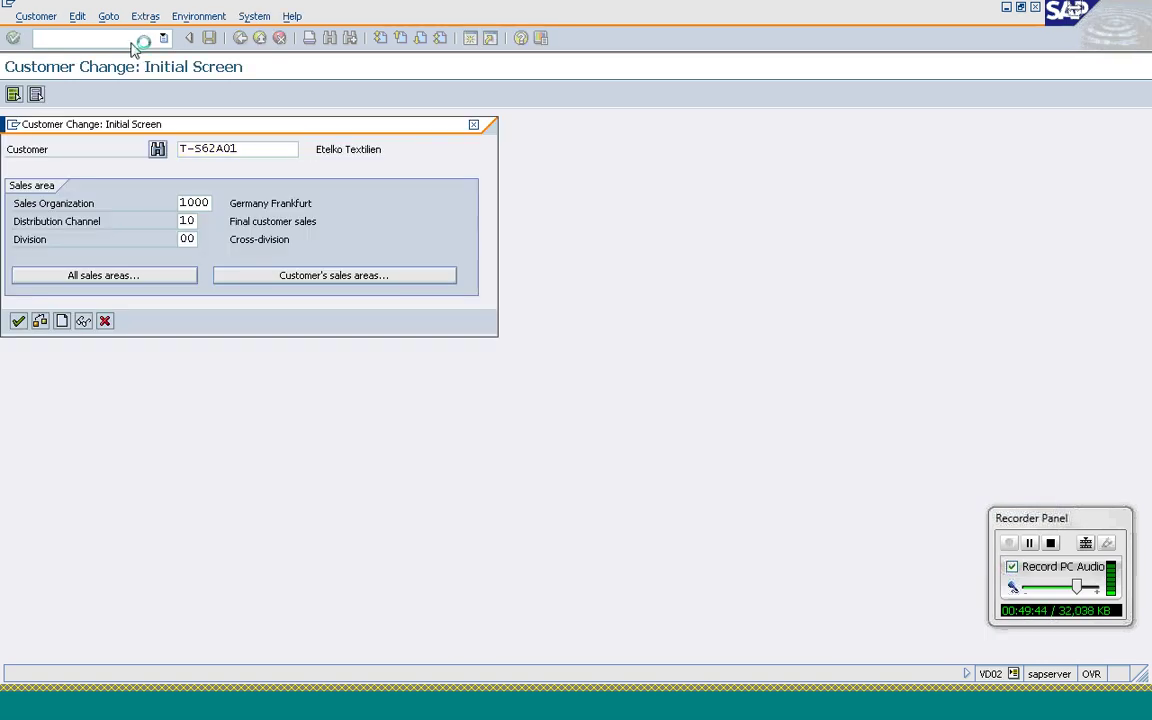
pyautogui.press('Return')
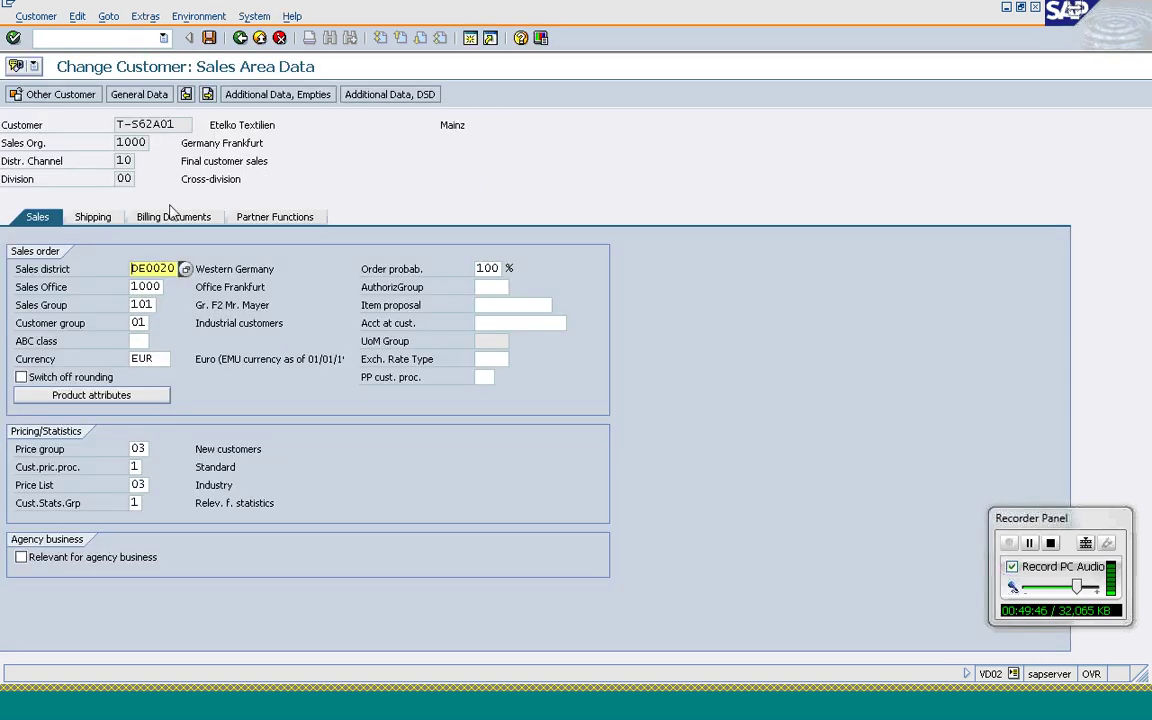
# - Check the customer's pricing procedure setting and open Define Pricing Procedure Determination in the IMG session
pyautogui.click(53, 470)
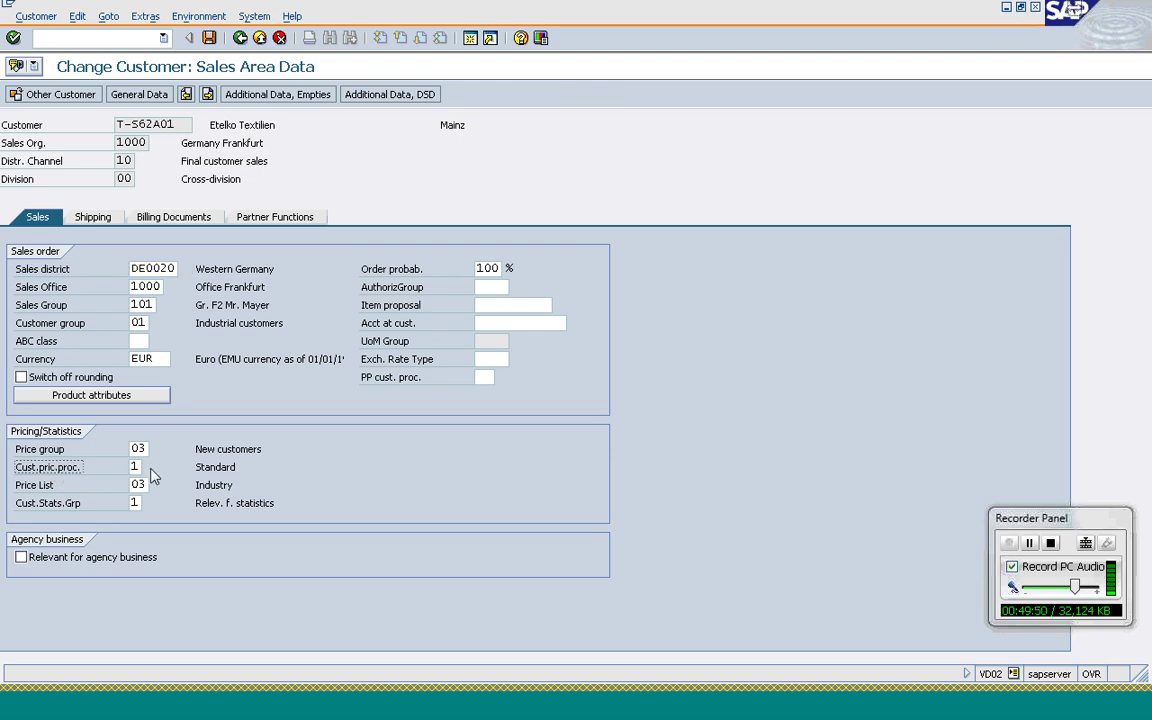
pyautogui.click(135, 467)
pyautogui.click(310, 653)
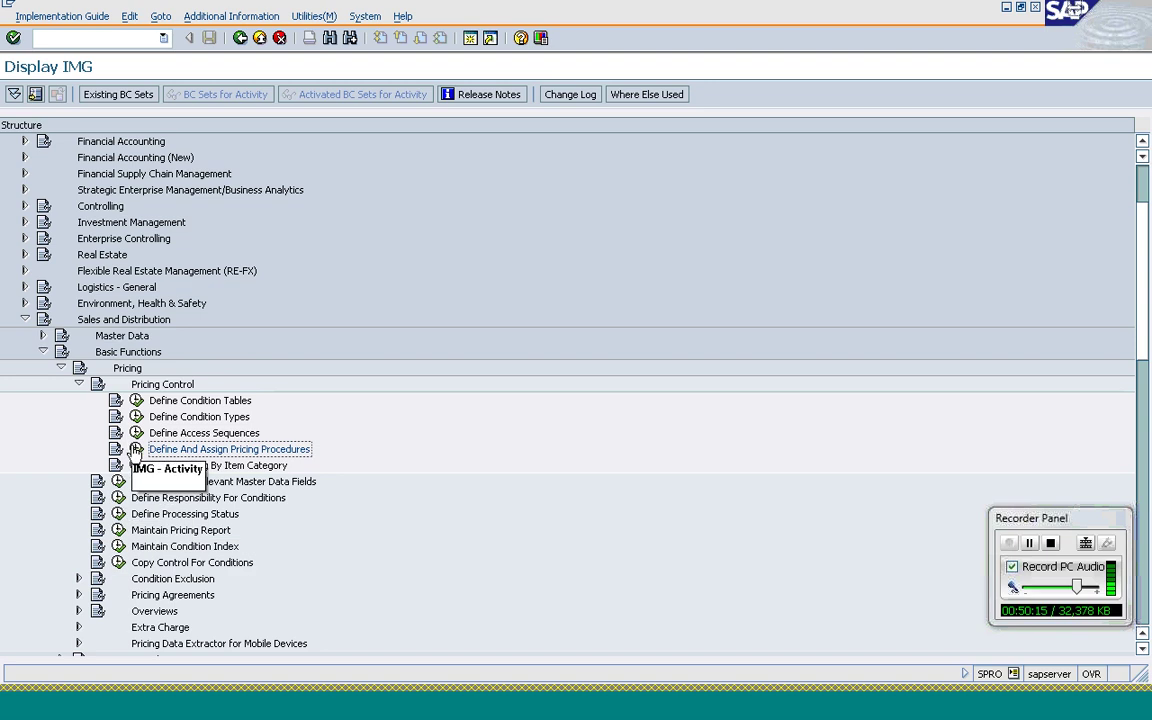
pyautogui.click(136, 449)
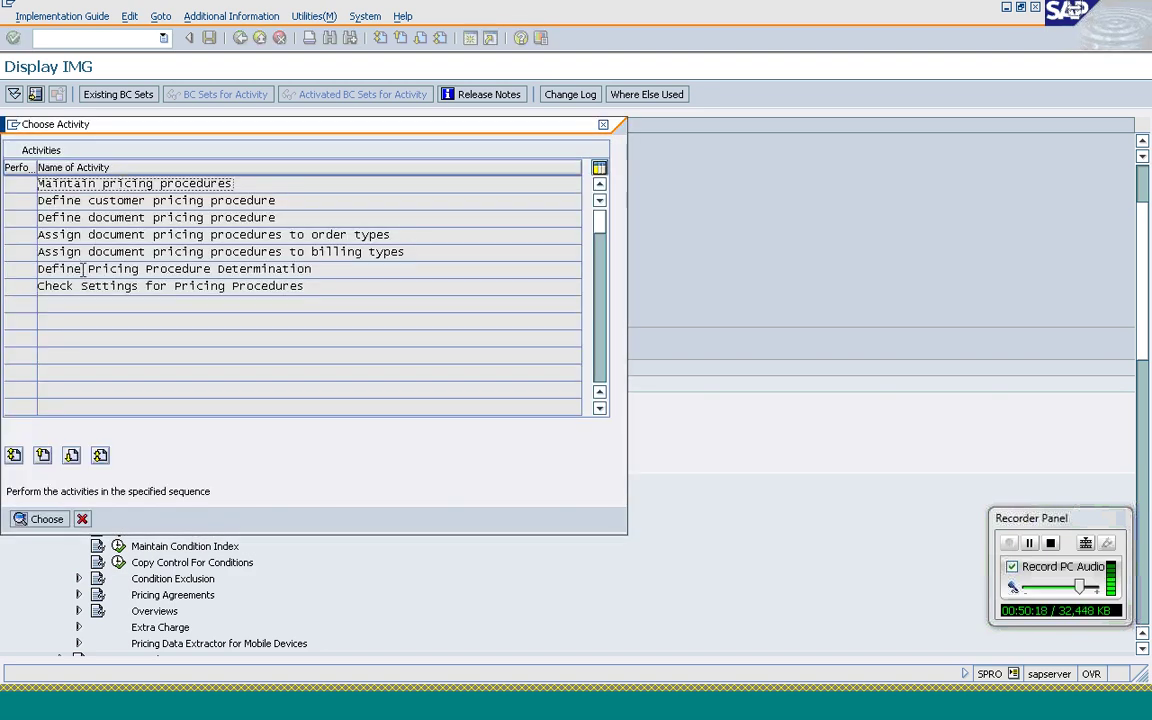
pyautogui.doubleClick(83, 268)
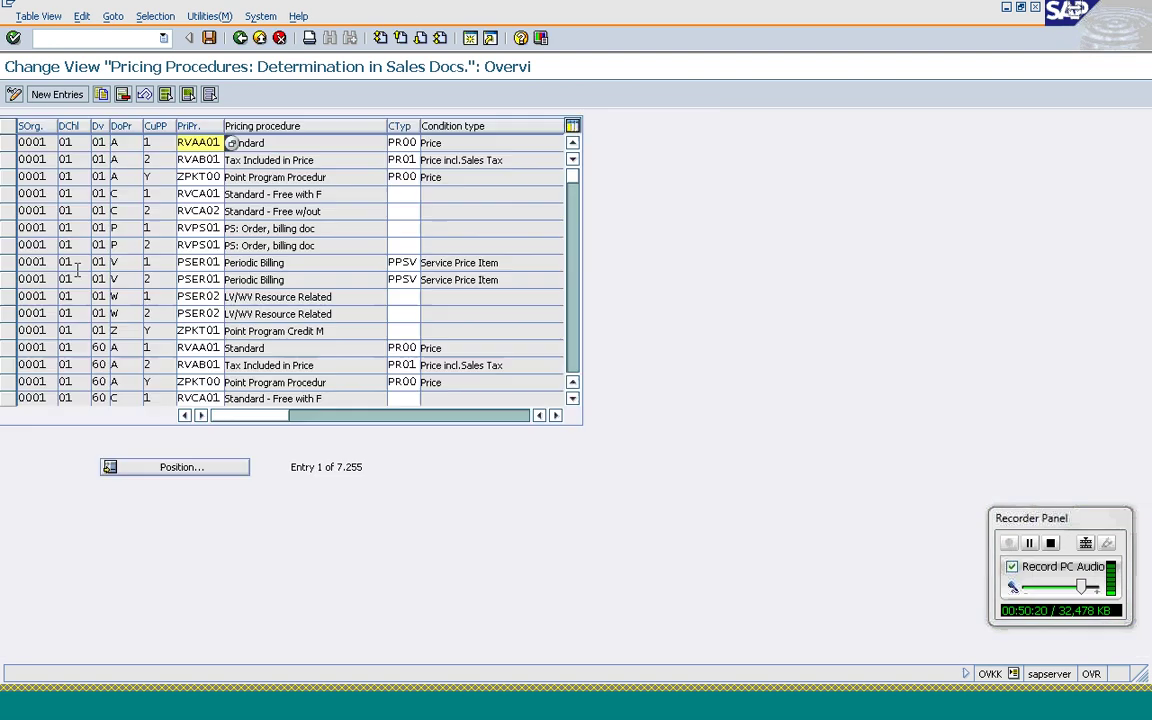
# - Position the determination table at sales organization 1000, distribution channel 10, division 00, document pricing procedure A and customer pricing procedure 1
pyautogui.click(127, 469)
pyautogui.write('1000')
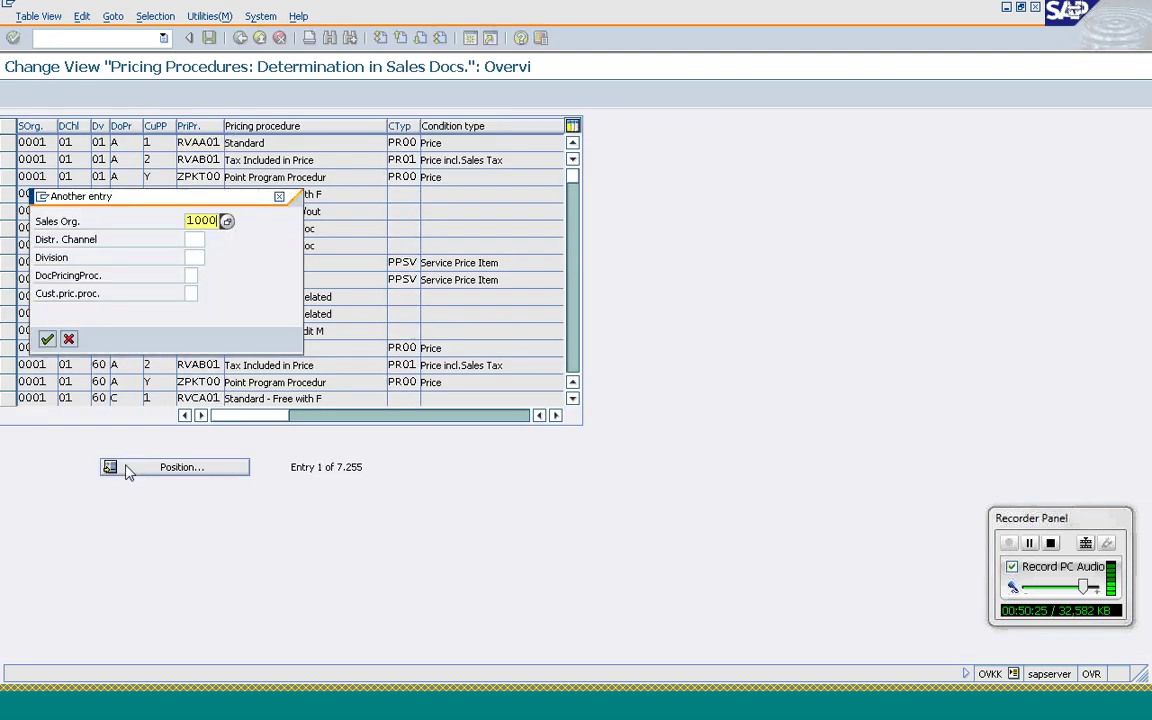
pyautogui.press('Tab')
pyautogui.write('100')
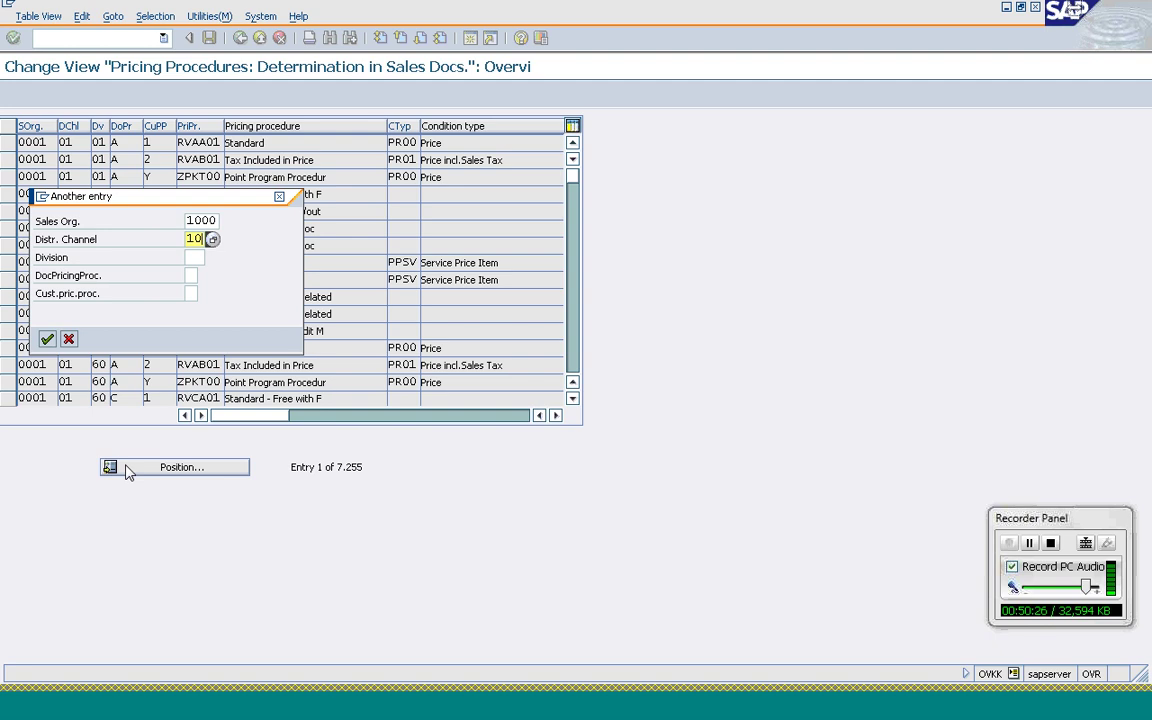
pyautogui.press('Tab')
pyautogui.write('00')
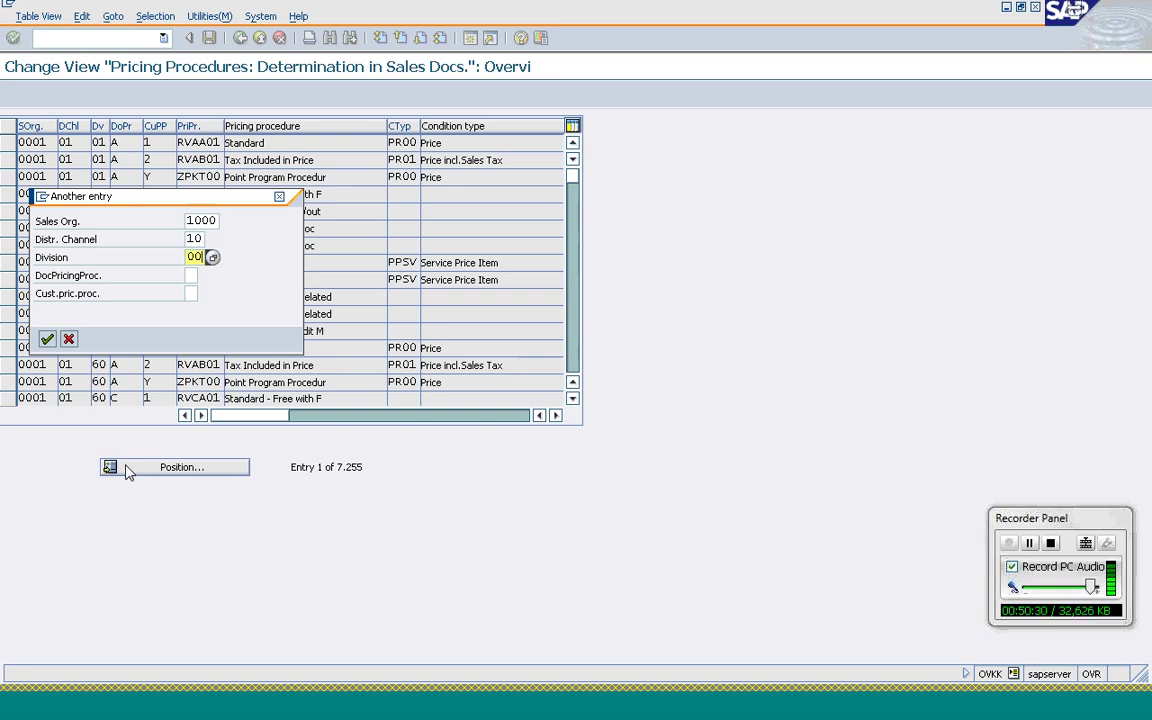
pyautogui.press('Tab')
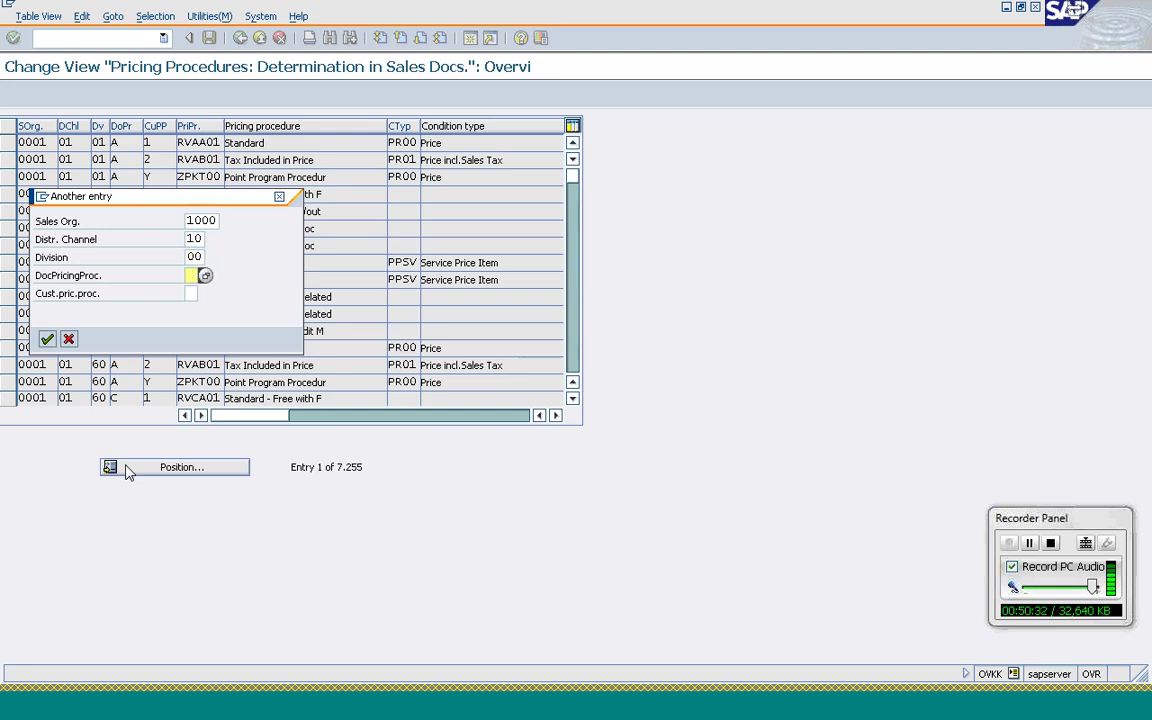
pyautogui.write('A')
pyautogui.press('Tab')
pyautogui.write('1')
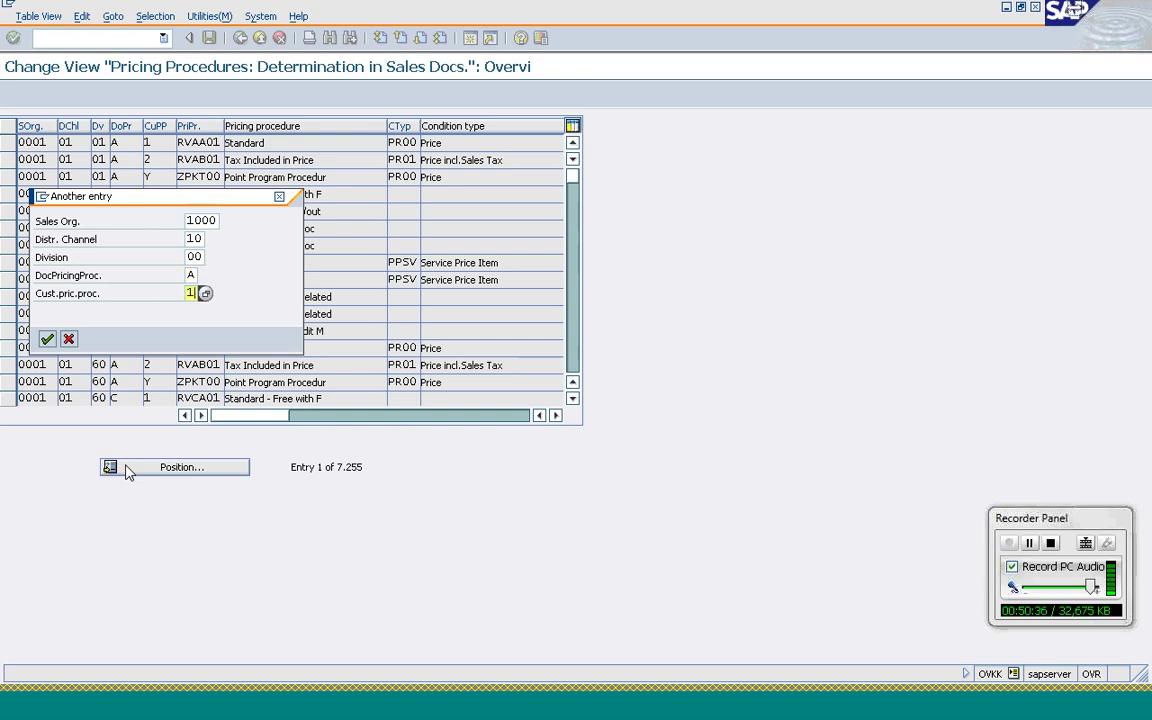
pyautogui.click(47, 340)
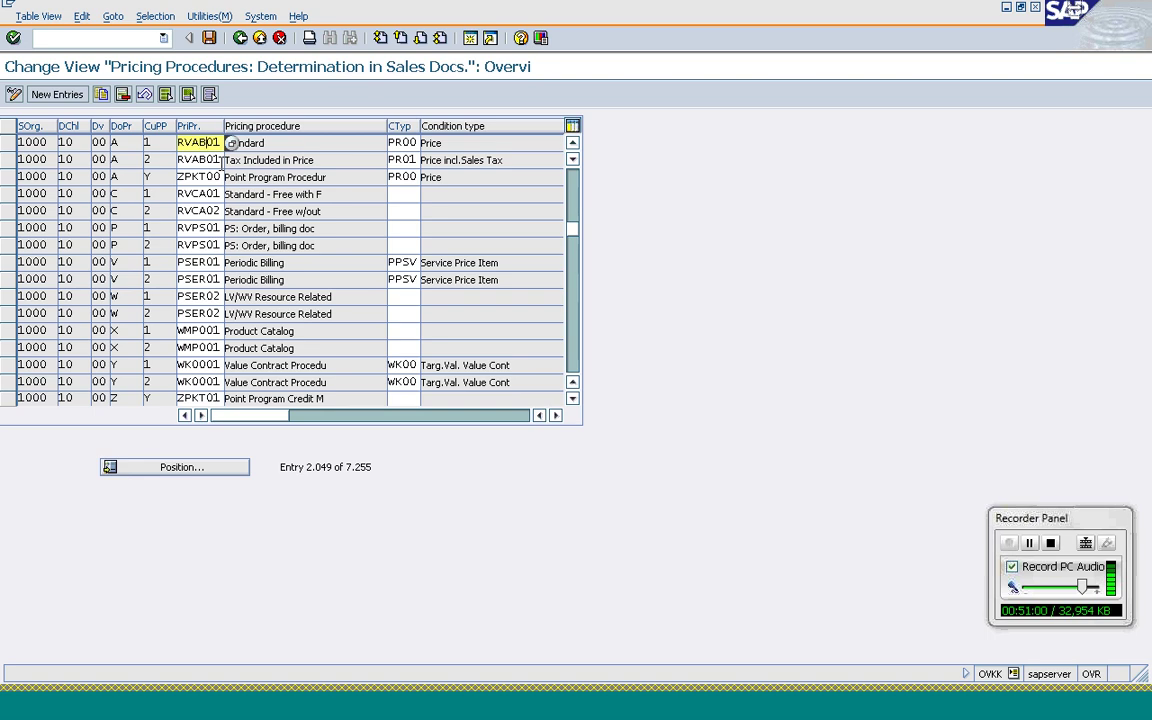
# - Assign pricing procedure RVAB01 to the 1000/10/00/A/1 entry, clear its condition type, and save to the proposed customizing request
pyautogui.press('Return')
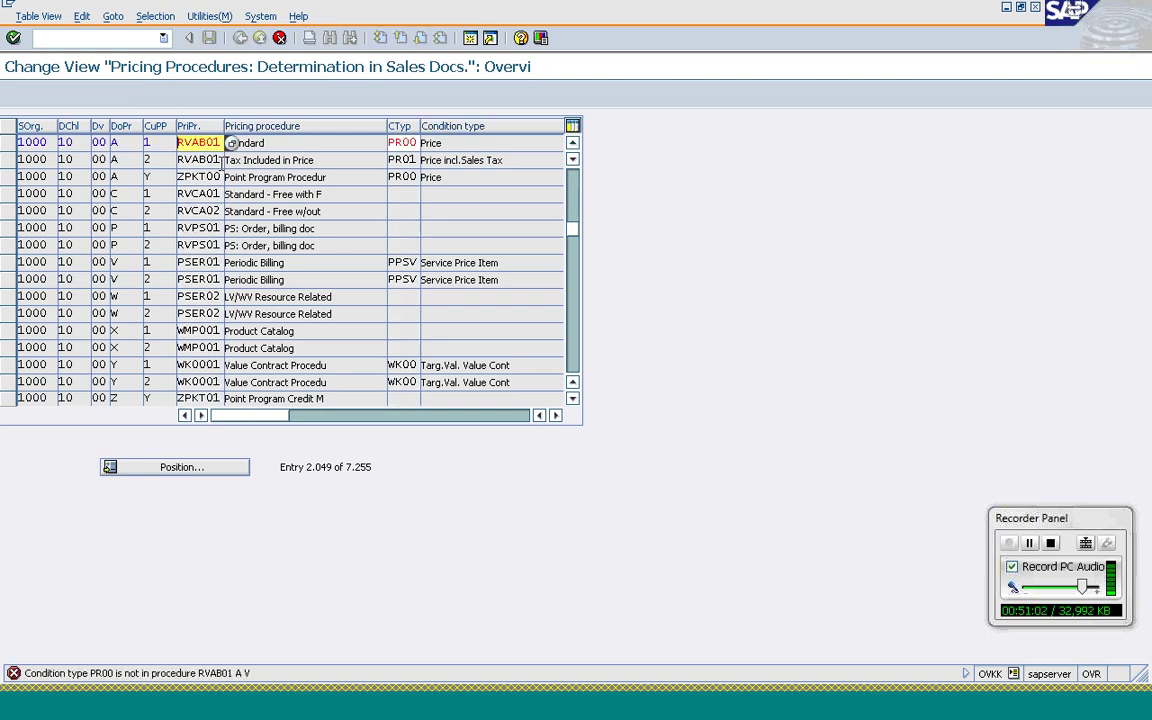
pyautogui.press('Tab')
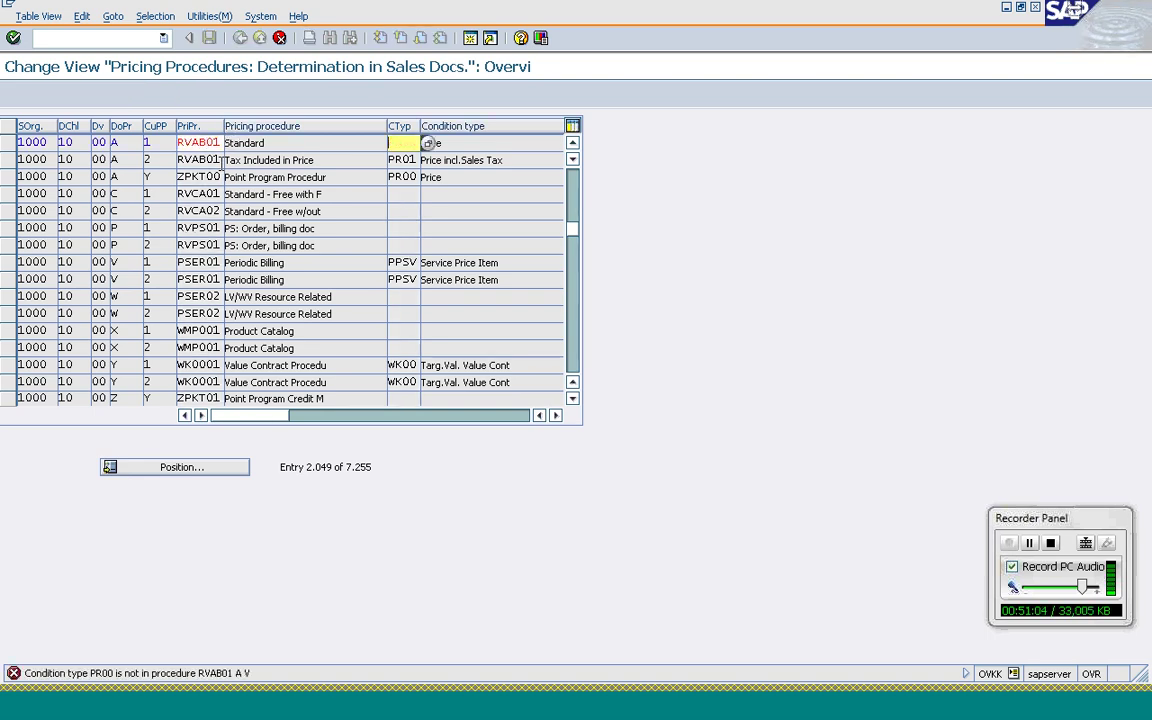
pyautogui.press('Return')
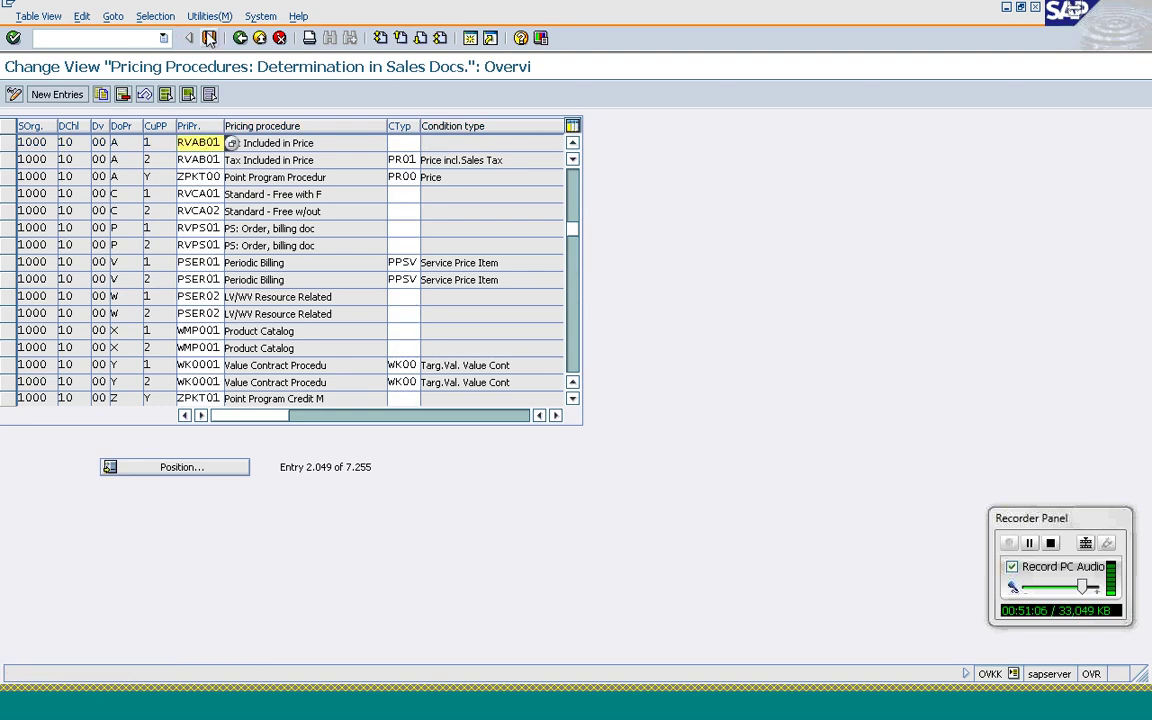
pyautogui.click(209, 38)
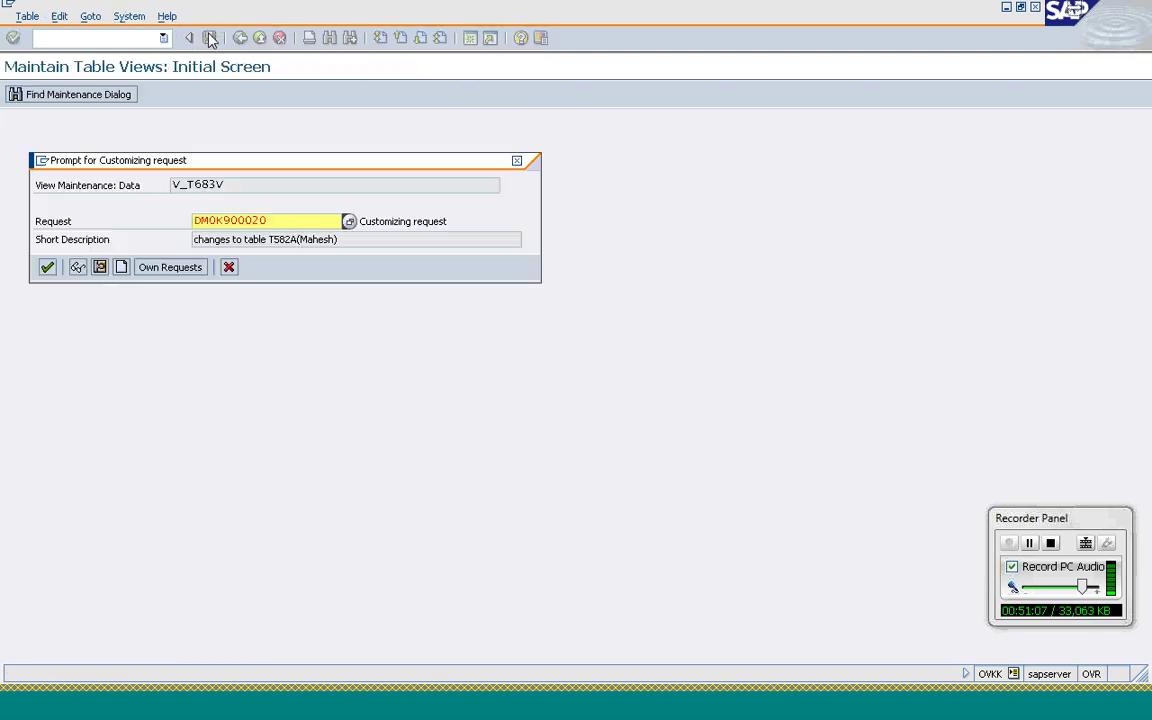
pyautogui.click(47, 267)
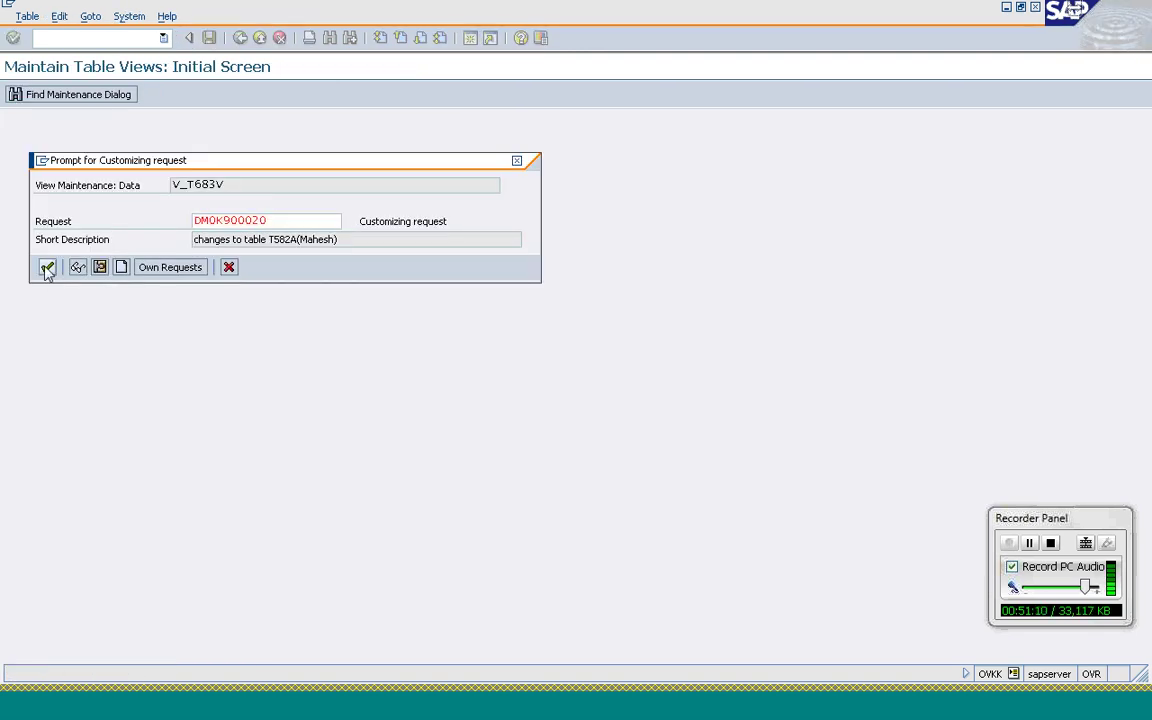
# - Leave the determination table and return to the pricing analysis session, closing its sales order without saving
pyautogui.click(240, 38)
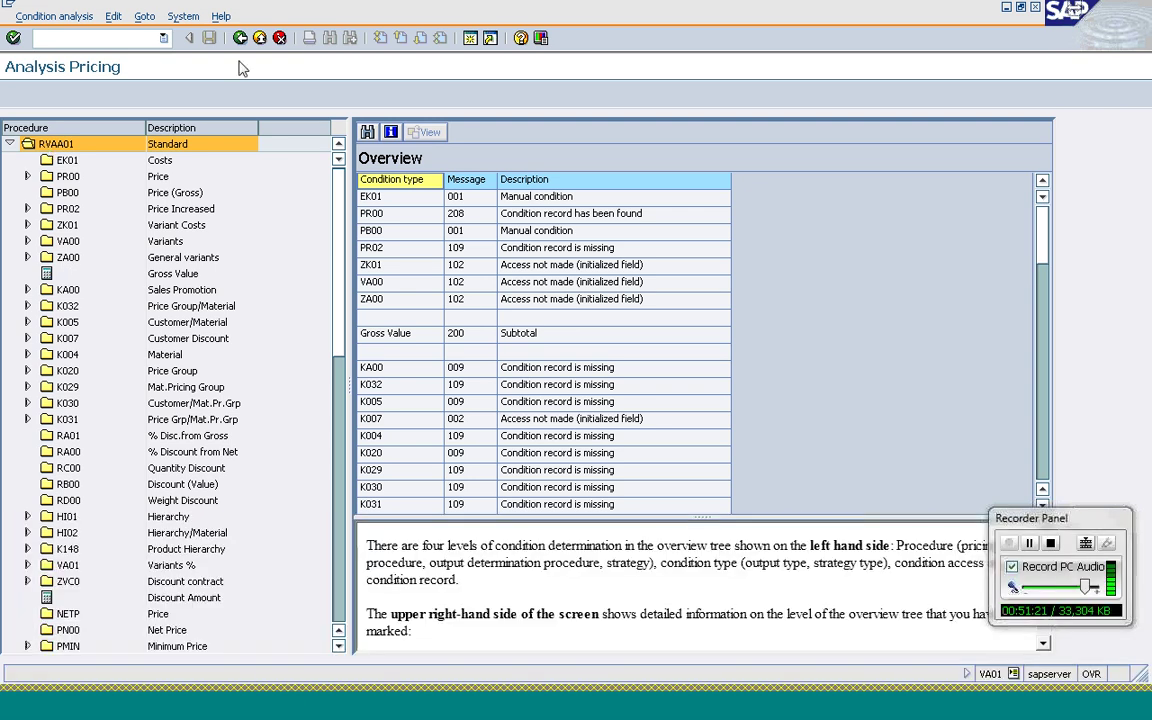
pyautogui.click(242, 40)
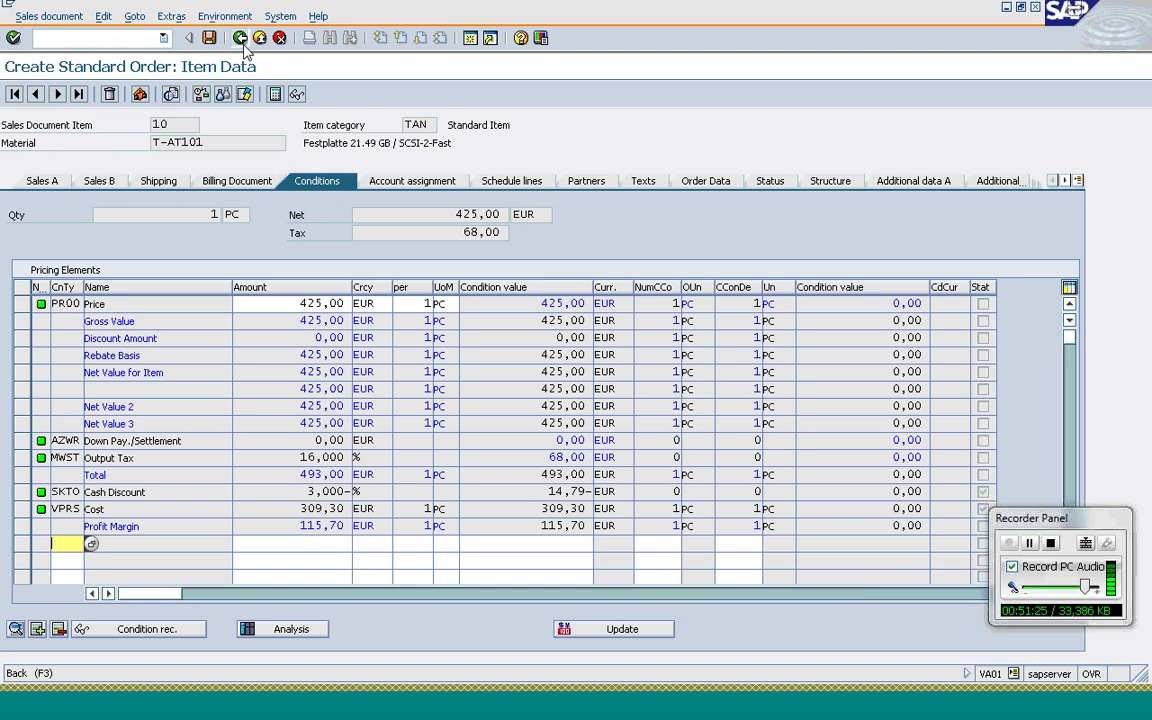
pyautogui.click(243, 45)
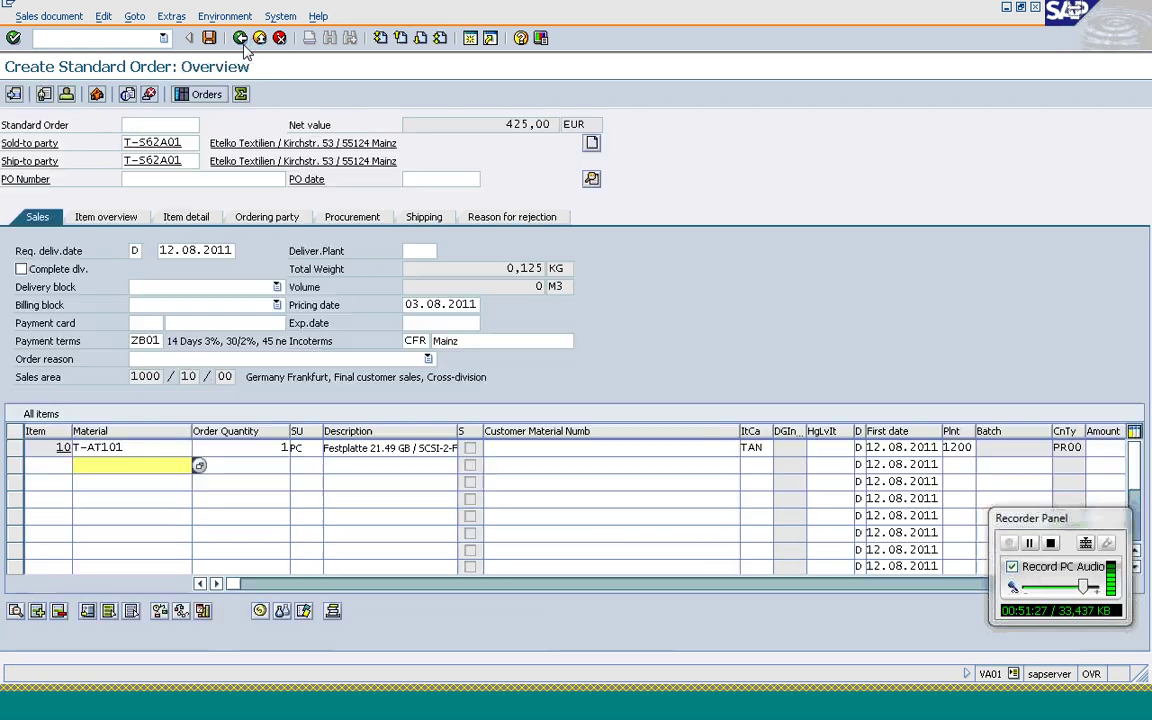
pyautogui.click(243, 45)
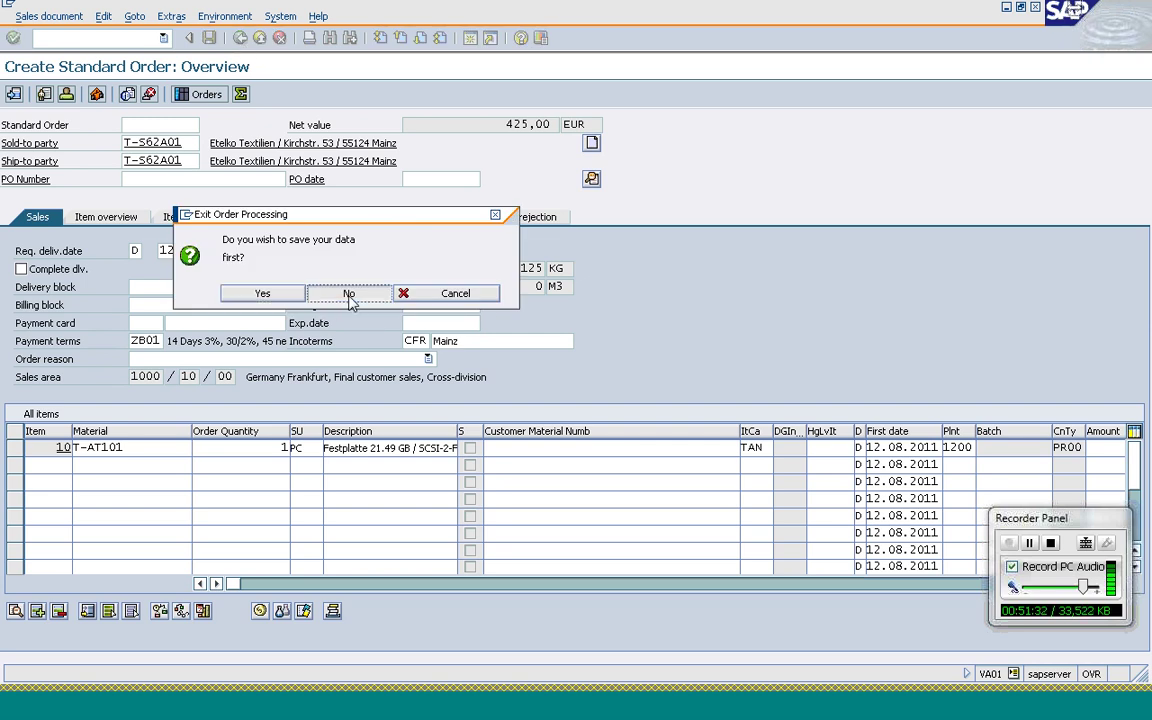
pyautogui.click(349, 294)
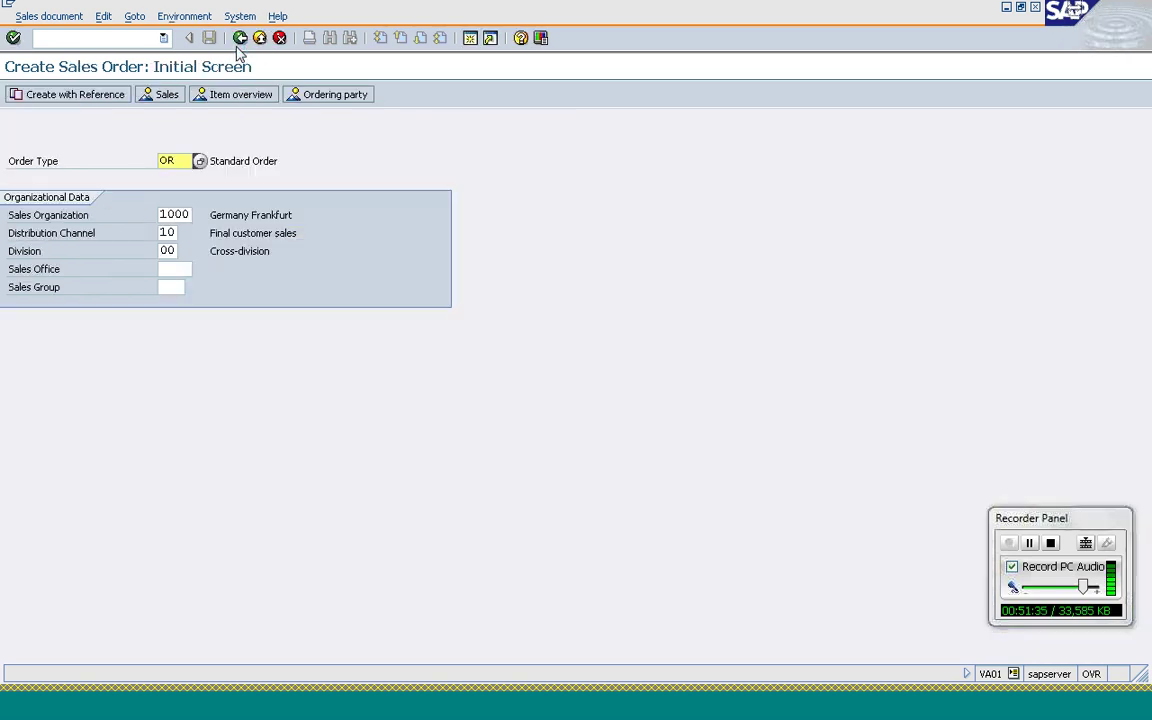
pyautogui.click(239, 45)
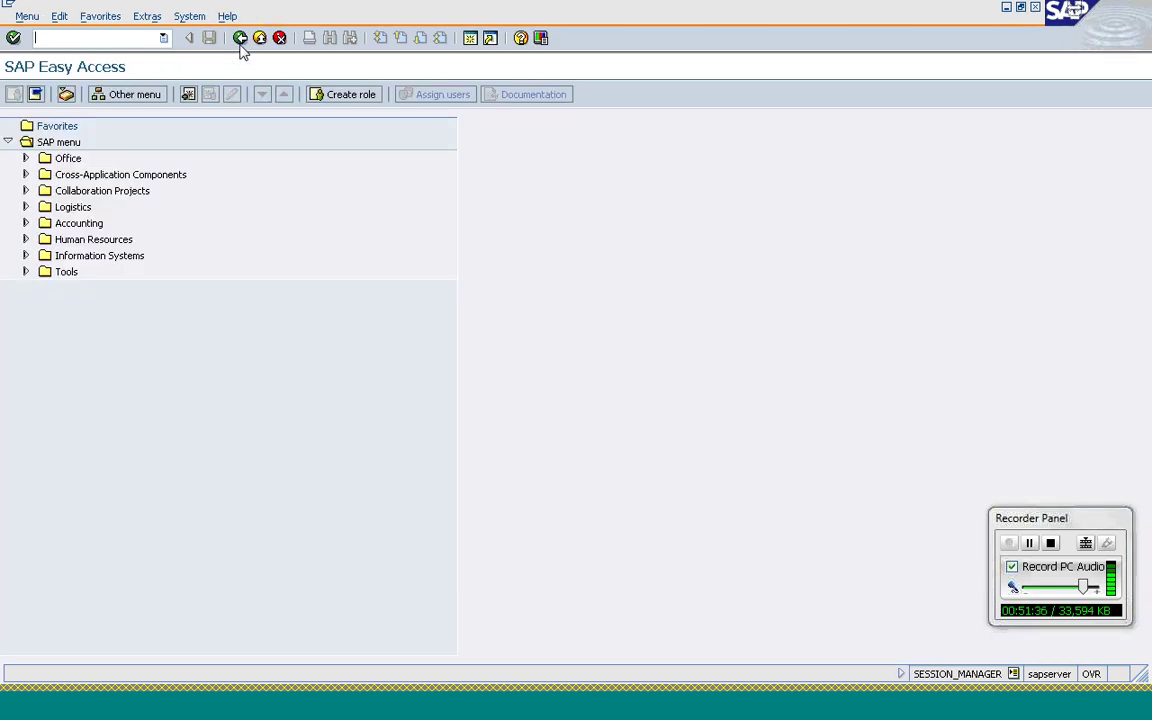
# - Start a new standard order in VA01 with order type OR and sales area 1000/10/00
pyautogui.write('va01')
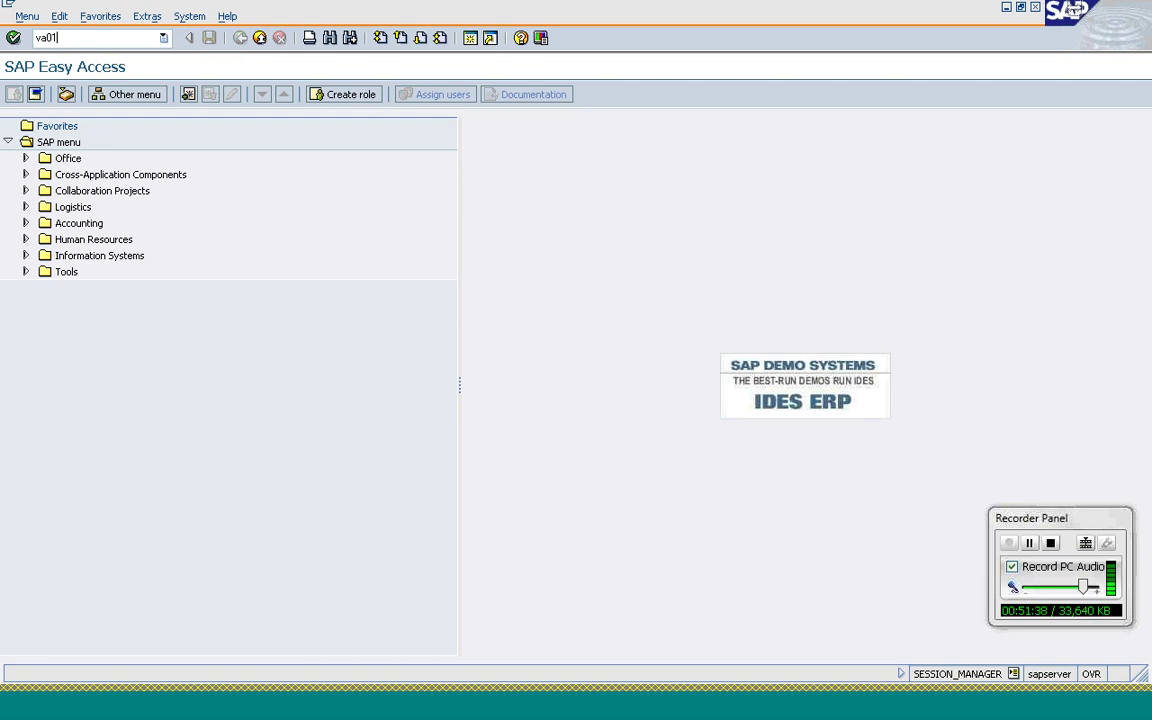
pyautogui.press('Return')
pyautogui.press('Return')
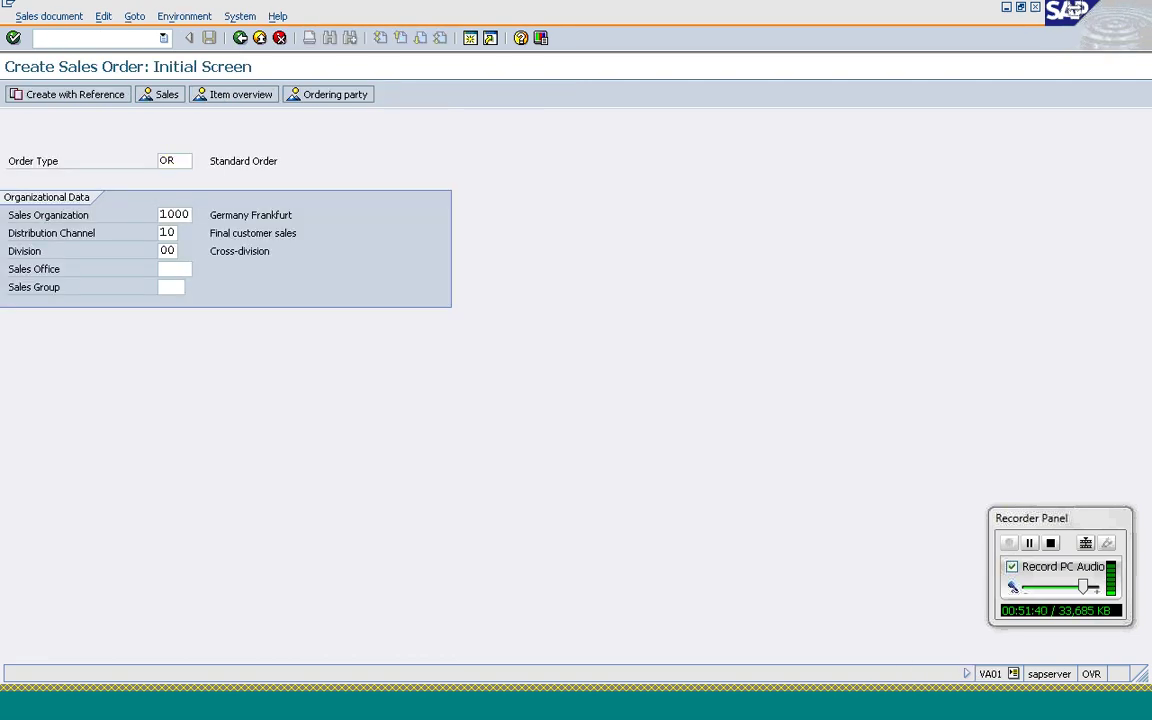
# - Enter the sold-to party's customer number and PO number "pricing", and add material T-AT101 with quantity 1
pyautogui.write('t-s62a01')
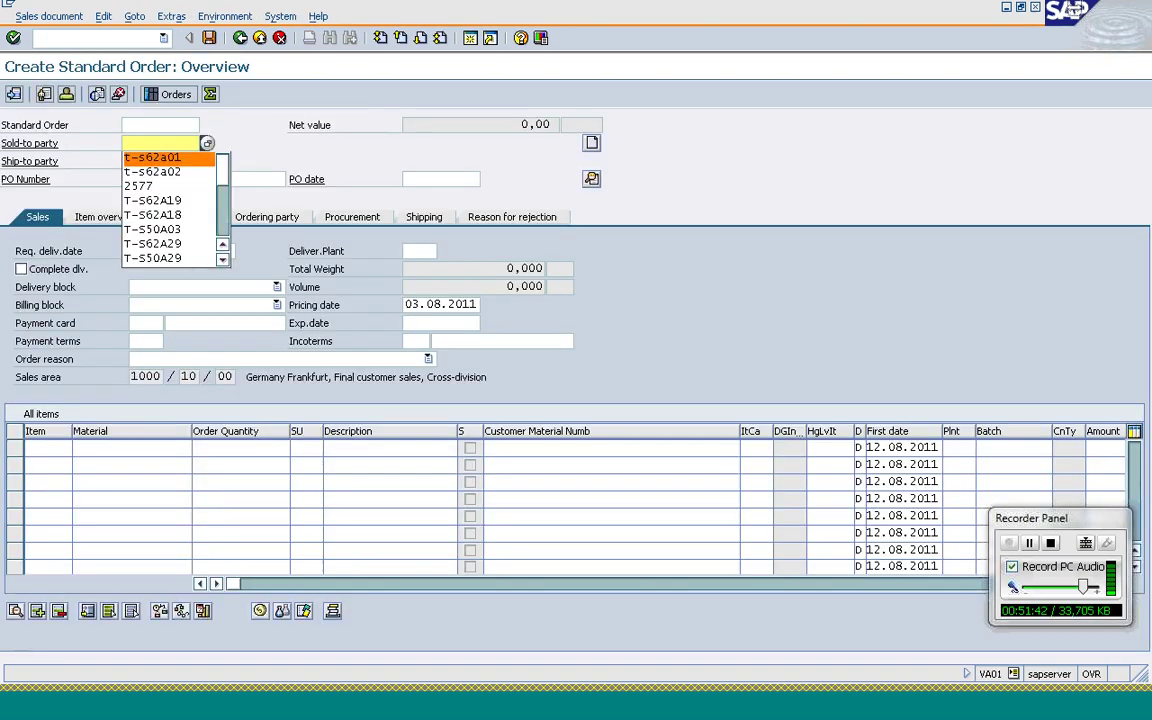
pyautogui.press('Tab')
pyautogui.press('Tab')
pyautogui.write('pricing')
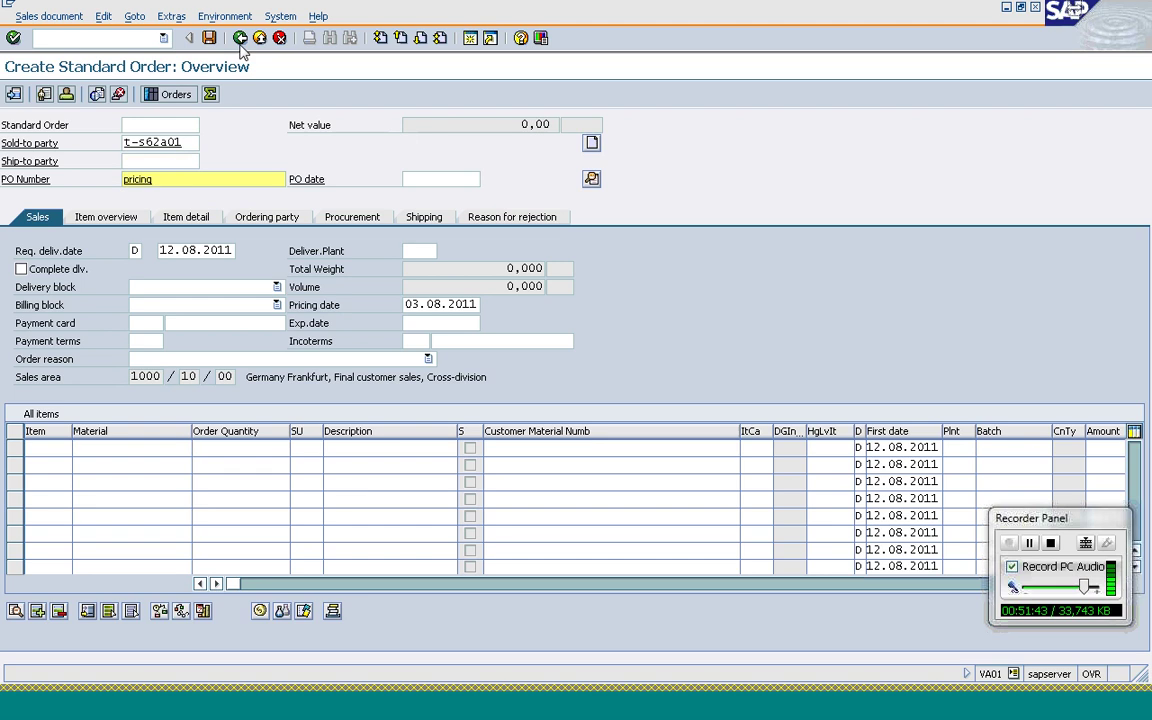
pyautogui.press('Return')
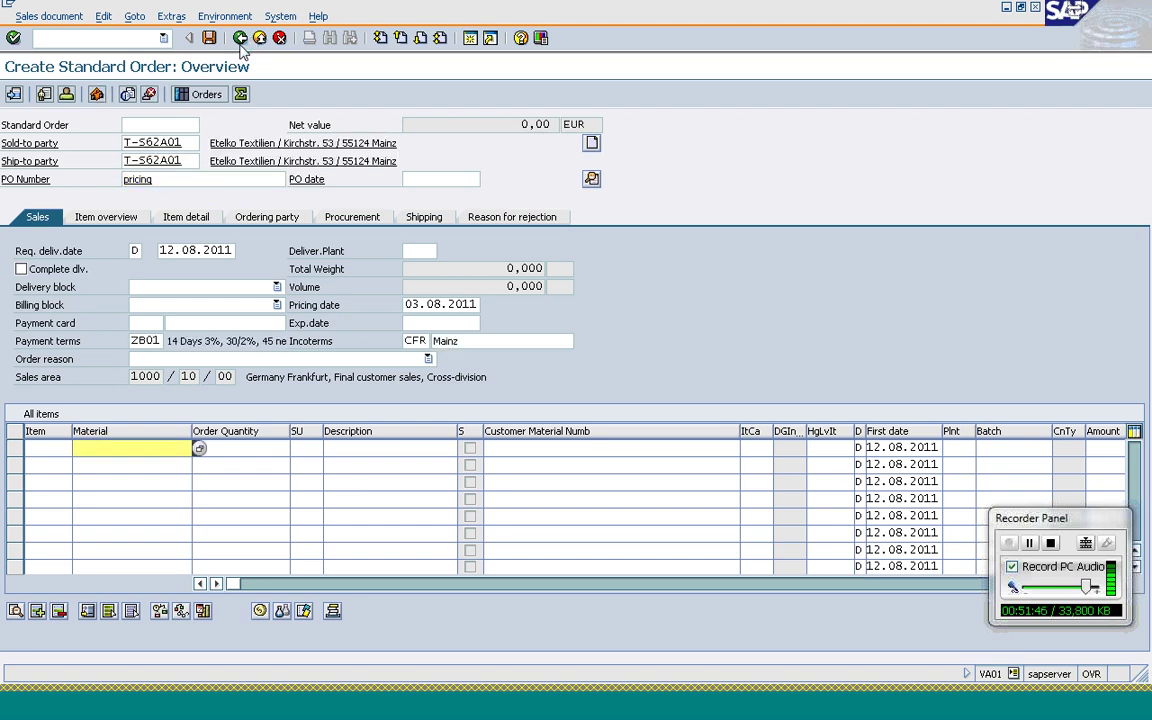
pyautogui.press('Tab')
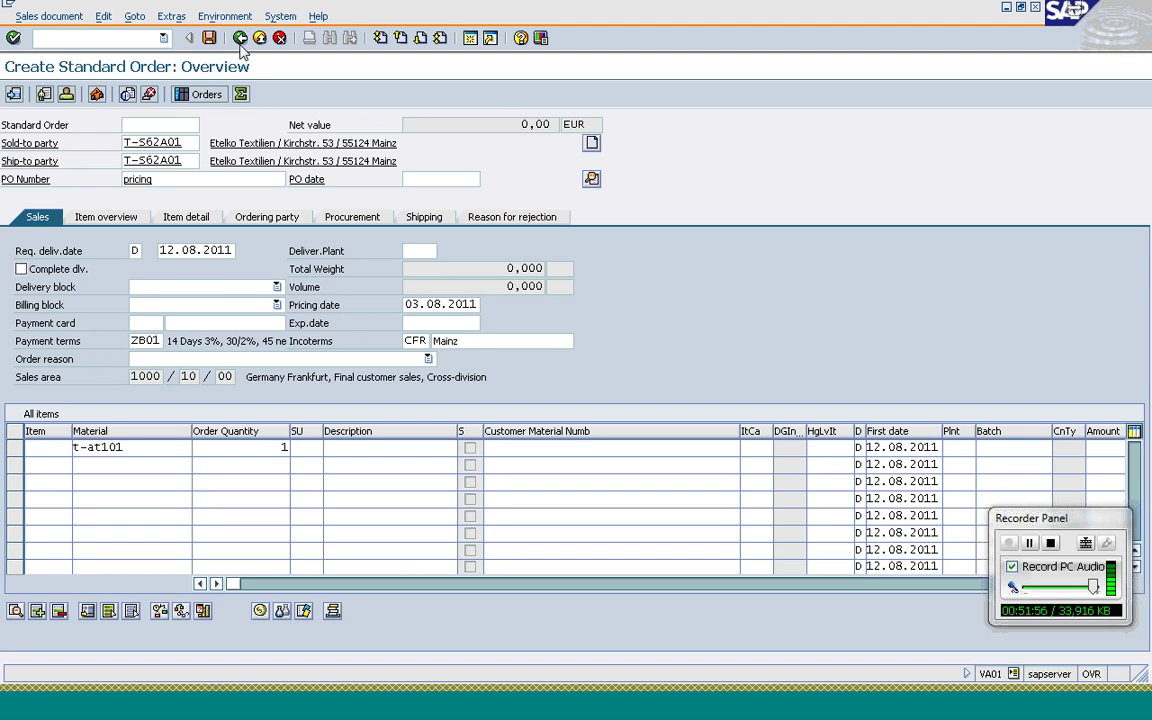
pyautogui.press('Return')
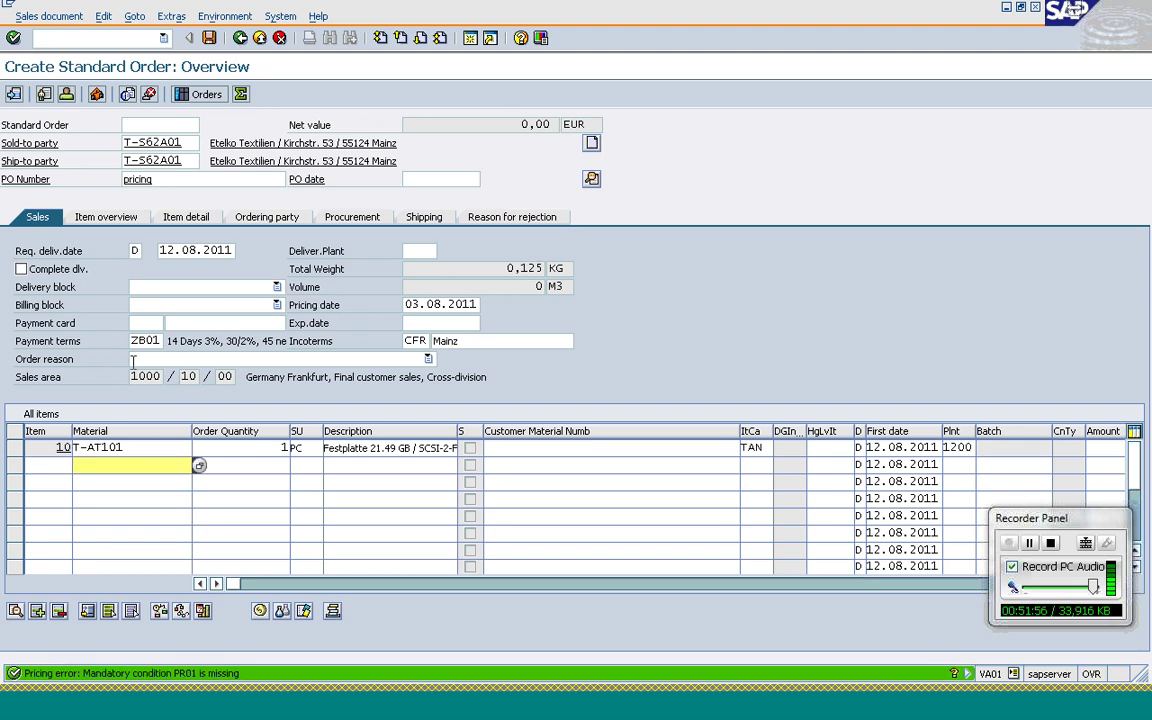
# - Check which pricing procedure applies in the pricing analysis of item 10's conditions, and return to the order overview
pyautogui.click(15, 450)
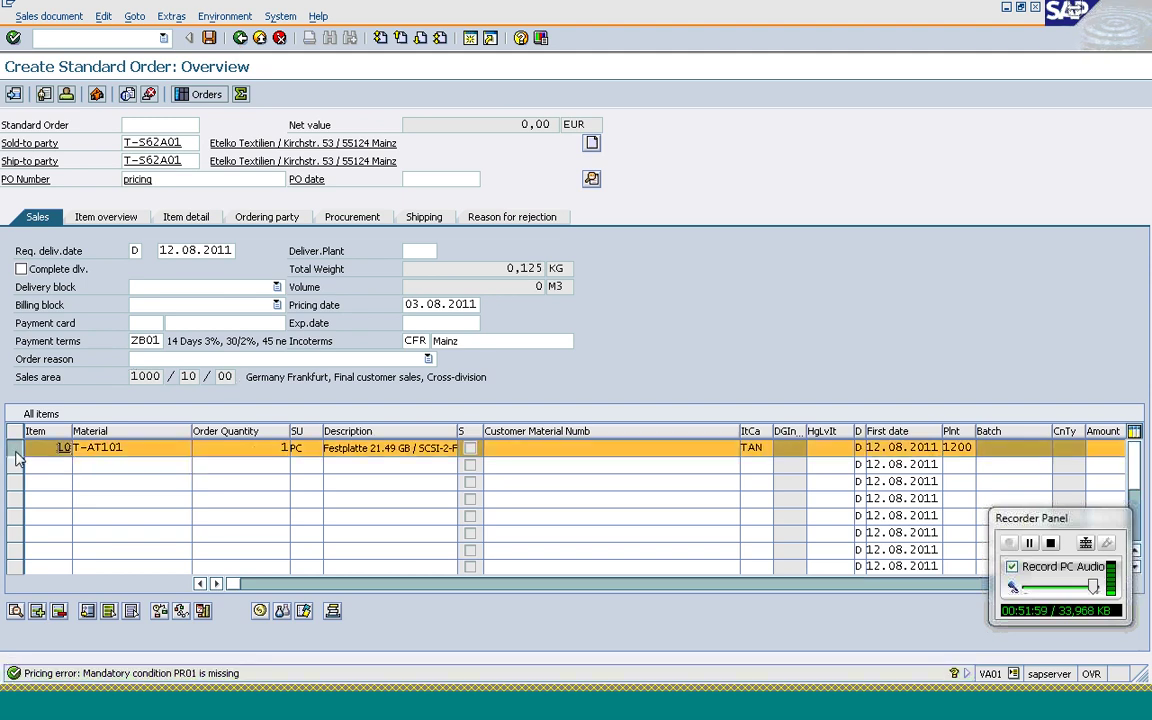
pyautogui.click(259, 611)
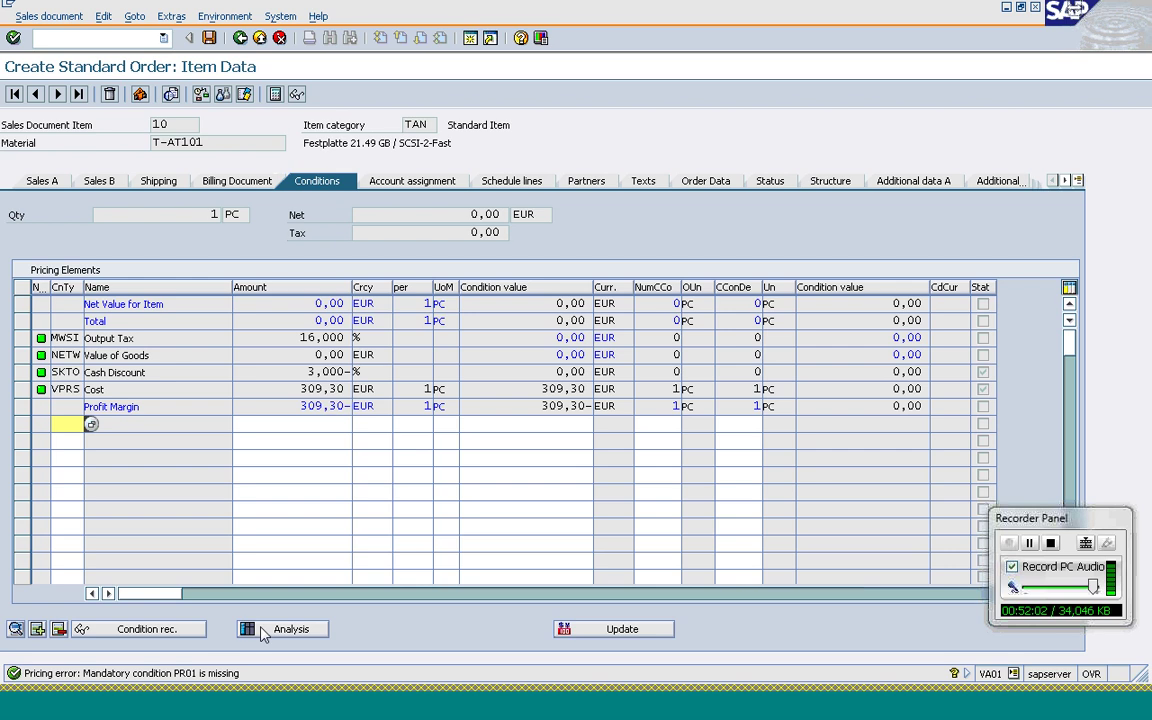
pyautogui.click(262, 630)
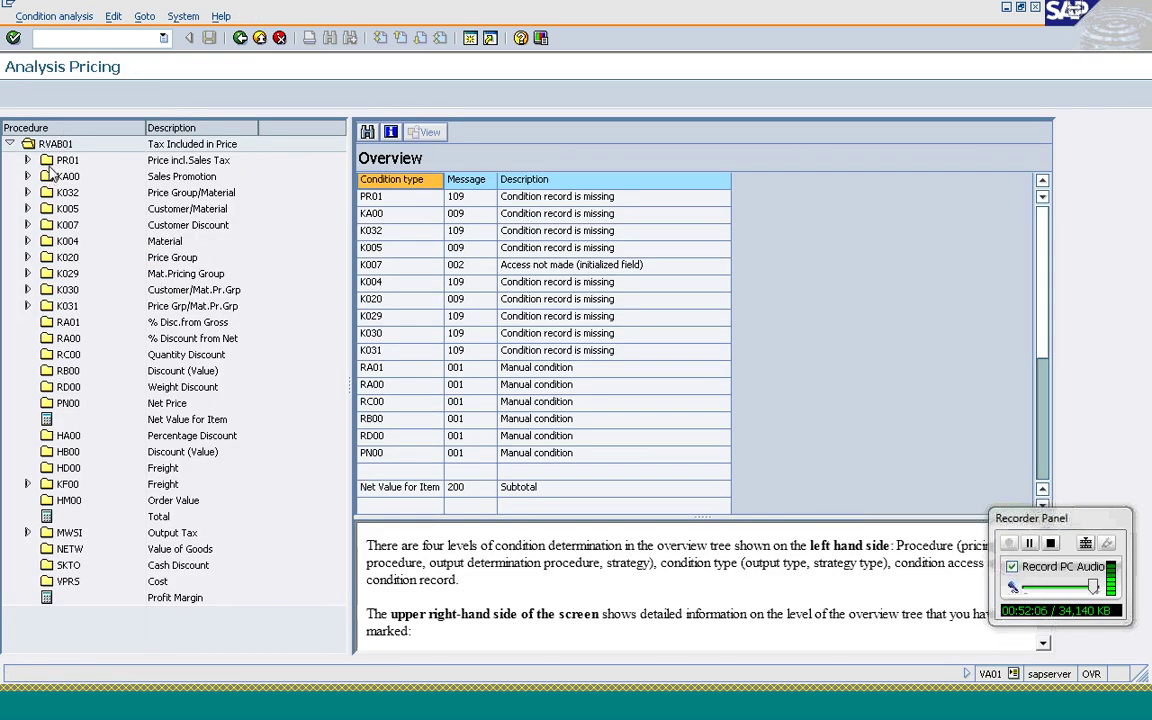
pyautogui.click(55, 146)
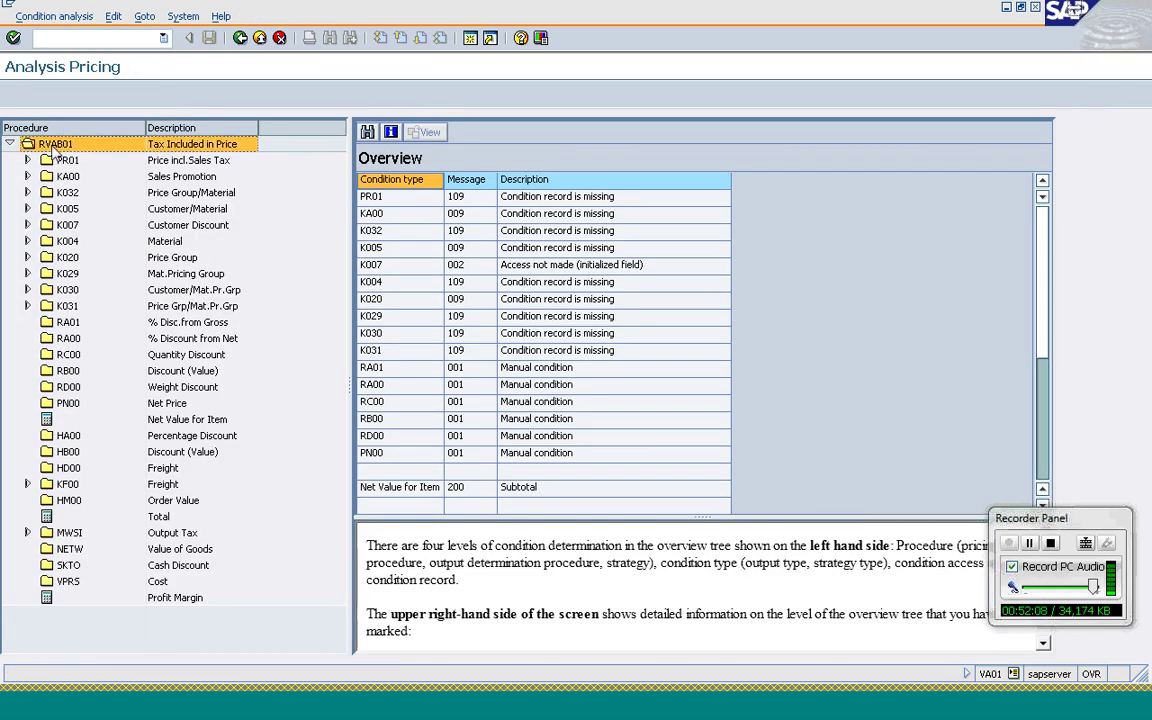
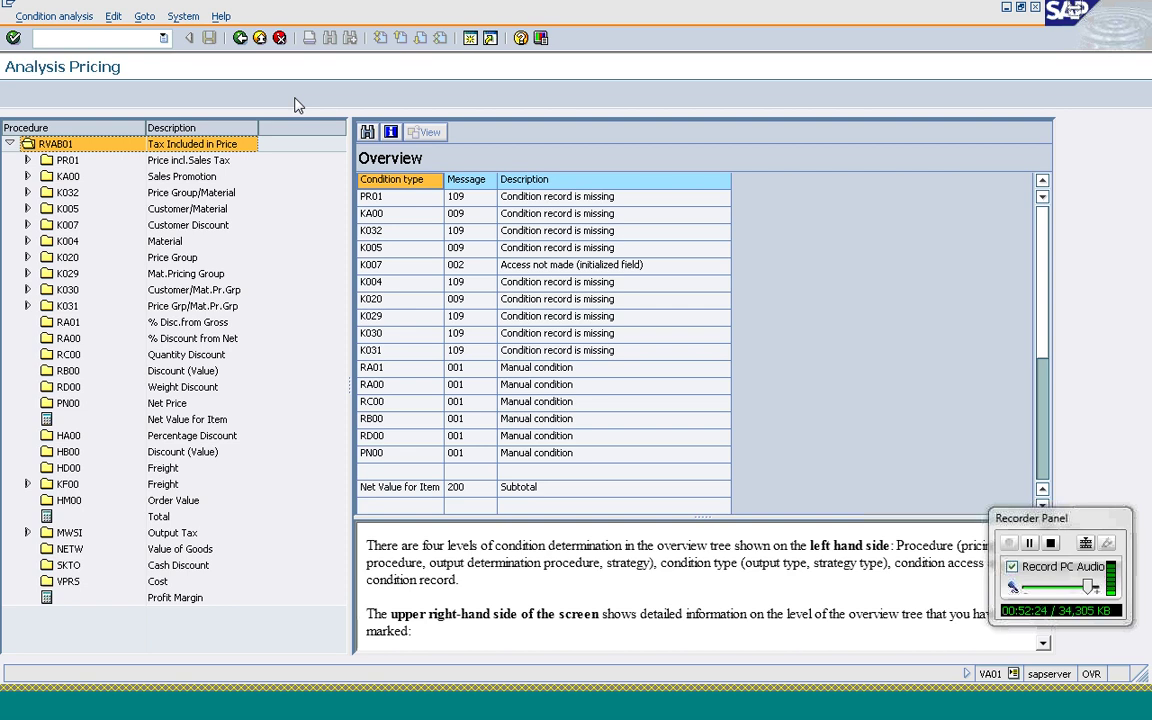
pyautogui.click(240, 39)
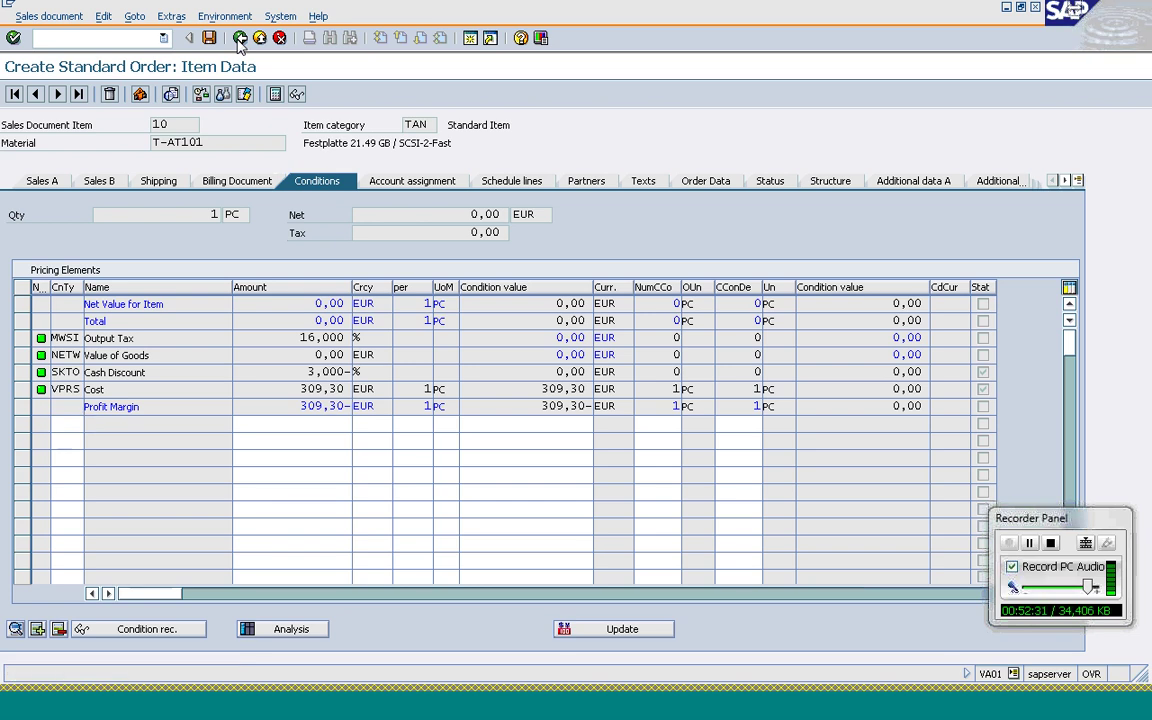
pyautogui.click(240, 39)
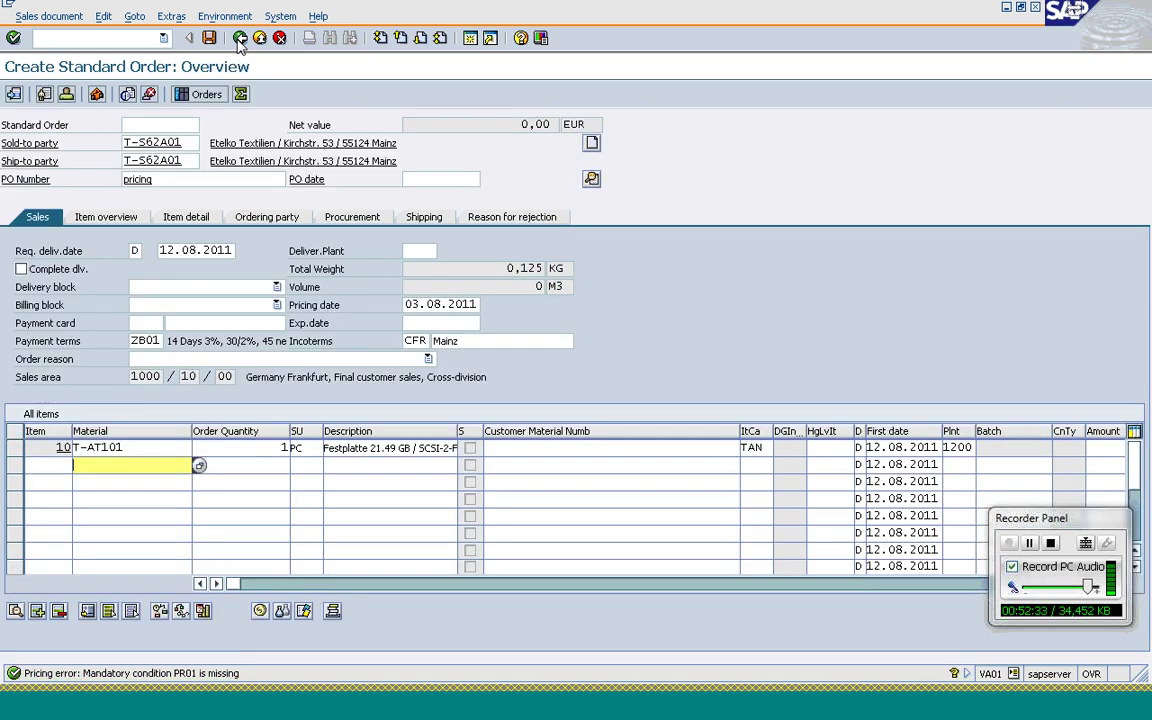
# - Leave the sales order without saving and reopen the Define Pricing Procedure Determination activity in the IMG session
pyautogui.click(240, 39)
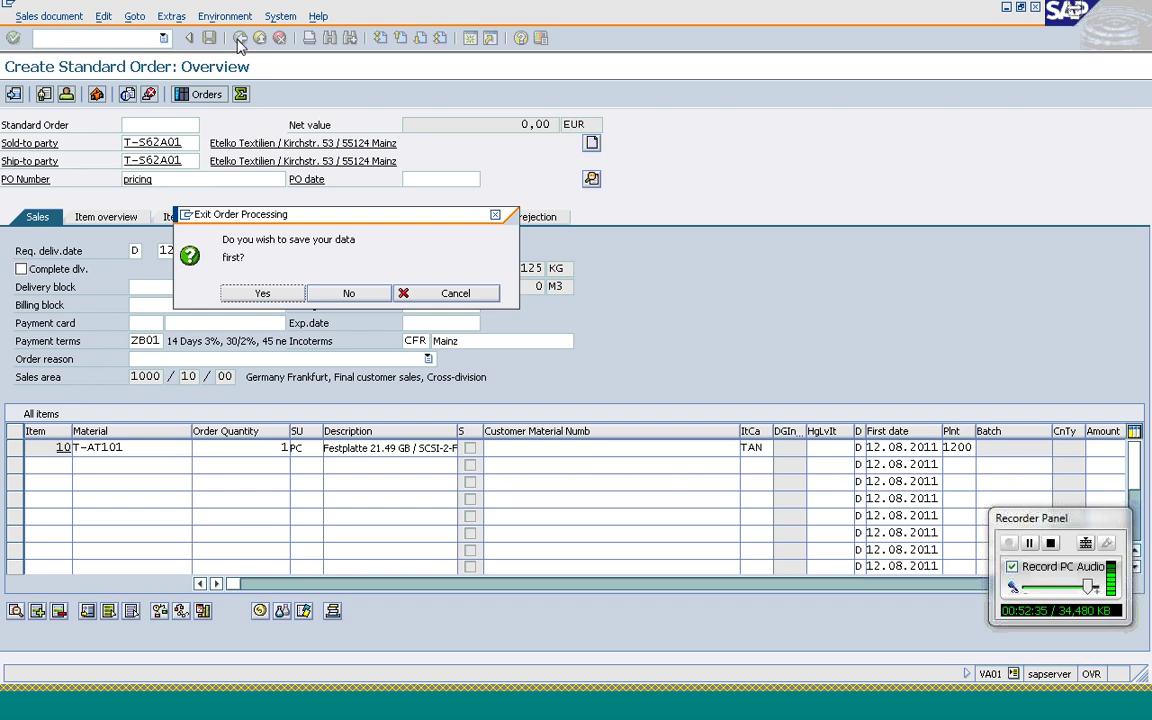
pyautogui.click(343, 299)
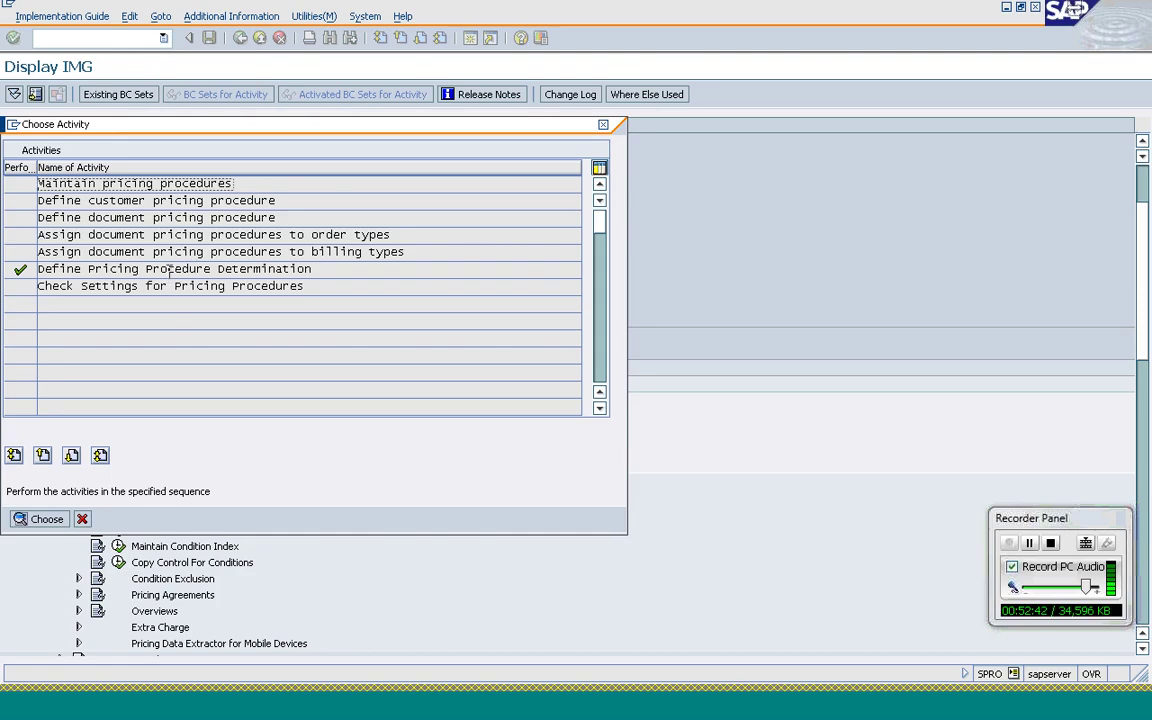
pyautogui.doubleClick(170, 268)
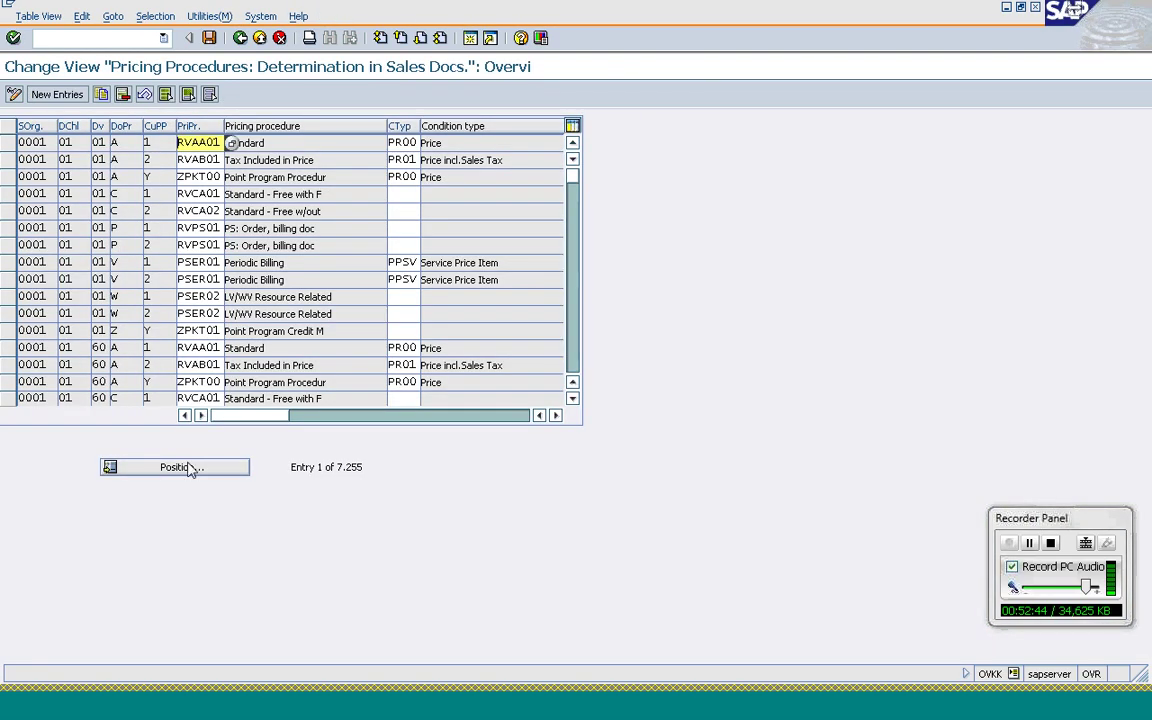
# - Look up the determination entry for sales area 1000/10/00, document pricing procedure A and customer pricing procedure 1, and leave the table
pyautogui.click(188, 469)
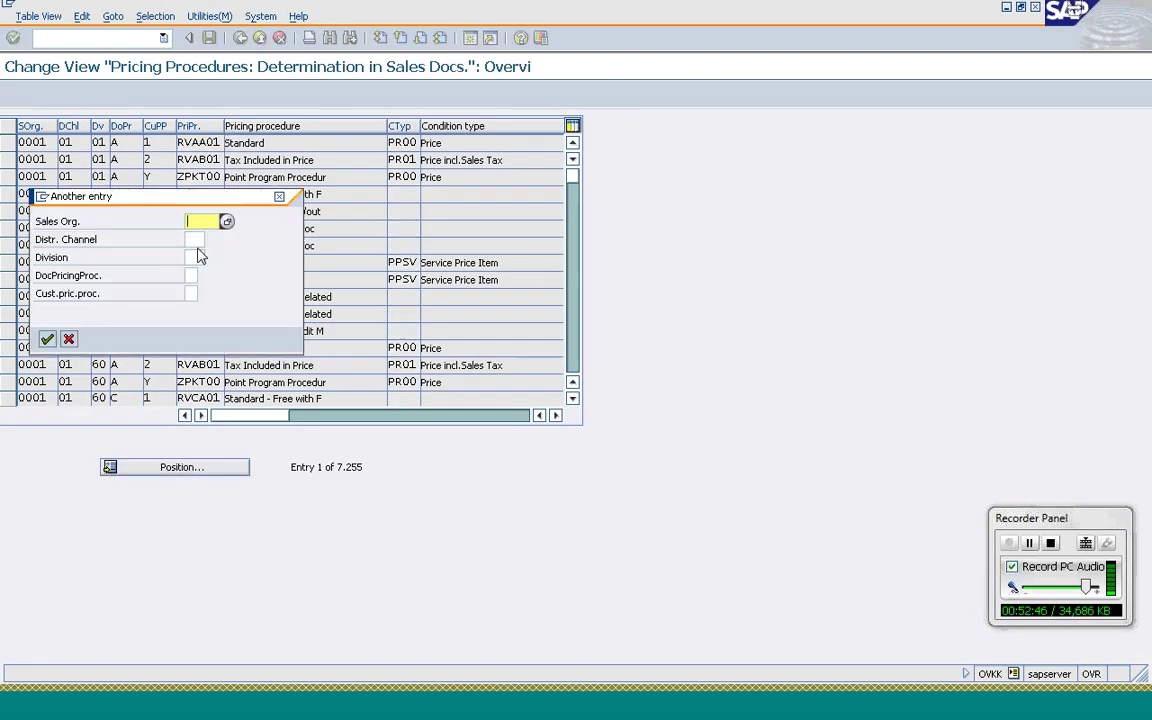
pyautogui.write('1000')
pyautogui.press('Tab')
pyautogui.write('10')
pyautogui.press('Tab')
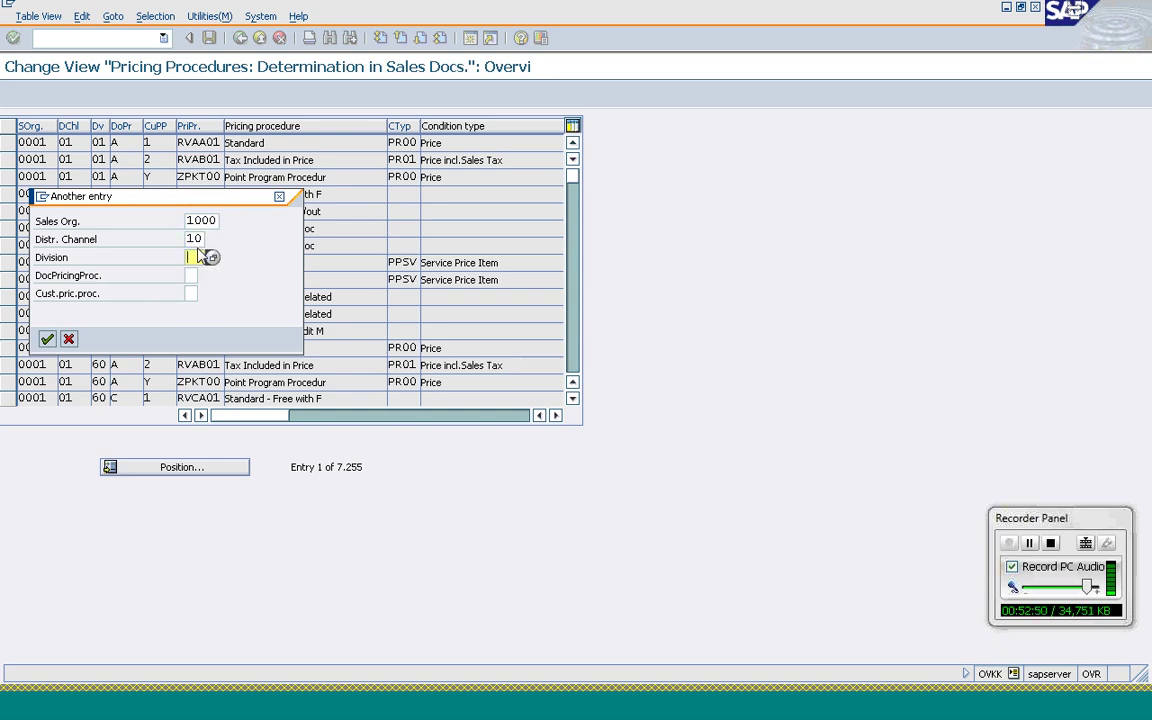
pyautogui.write('00')
pyautogui.press('Tab')
pyautogui.write('A')
pyautogui.press('Tab')
pyautogui.write('1')
pyautogui.press('Return')
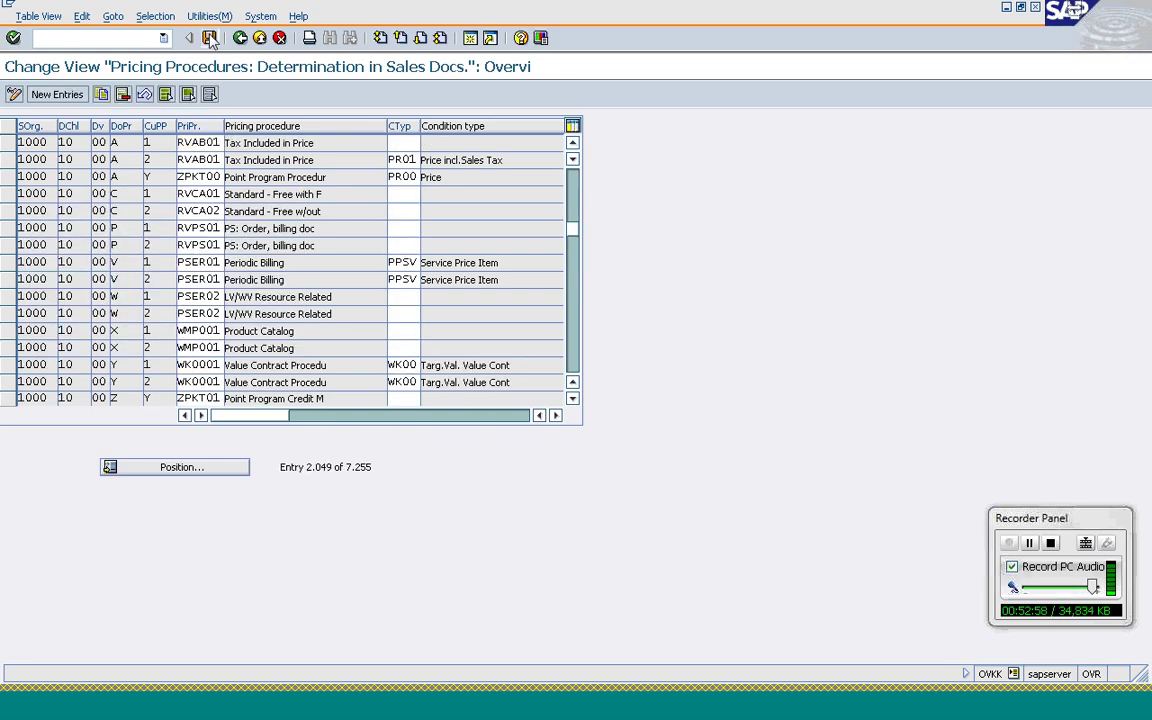
pyautogui.click(210, 38)
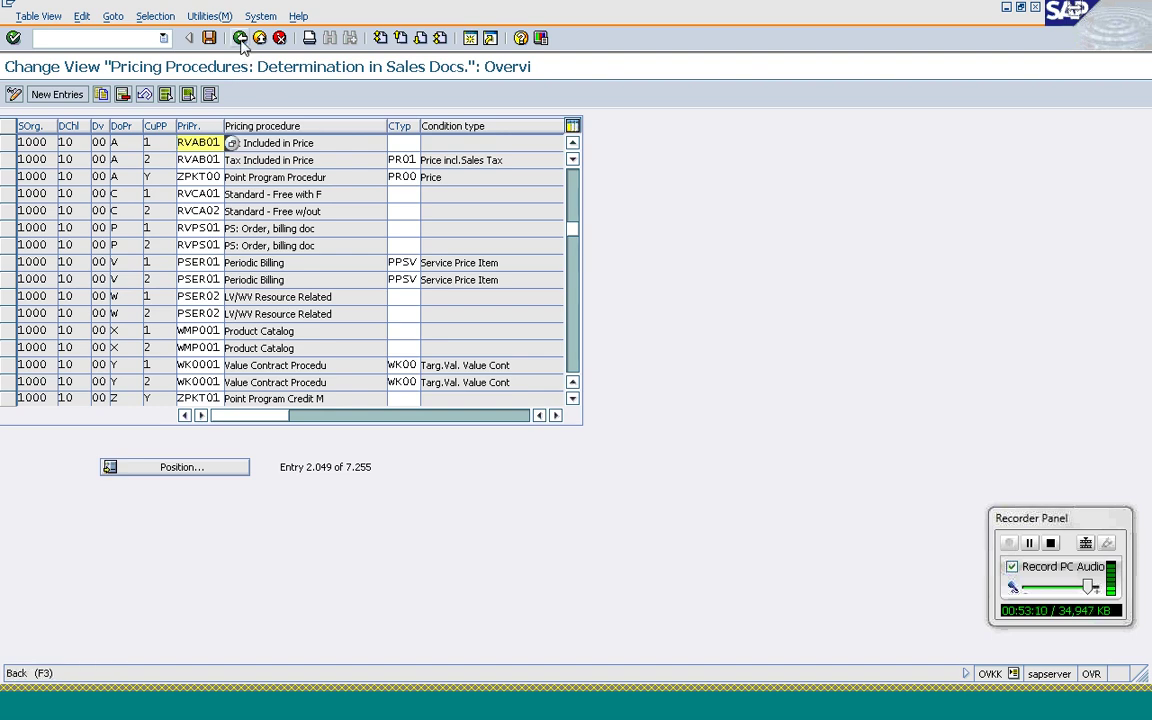
pyautogui.click(240, 37)
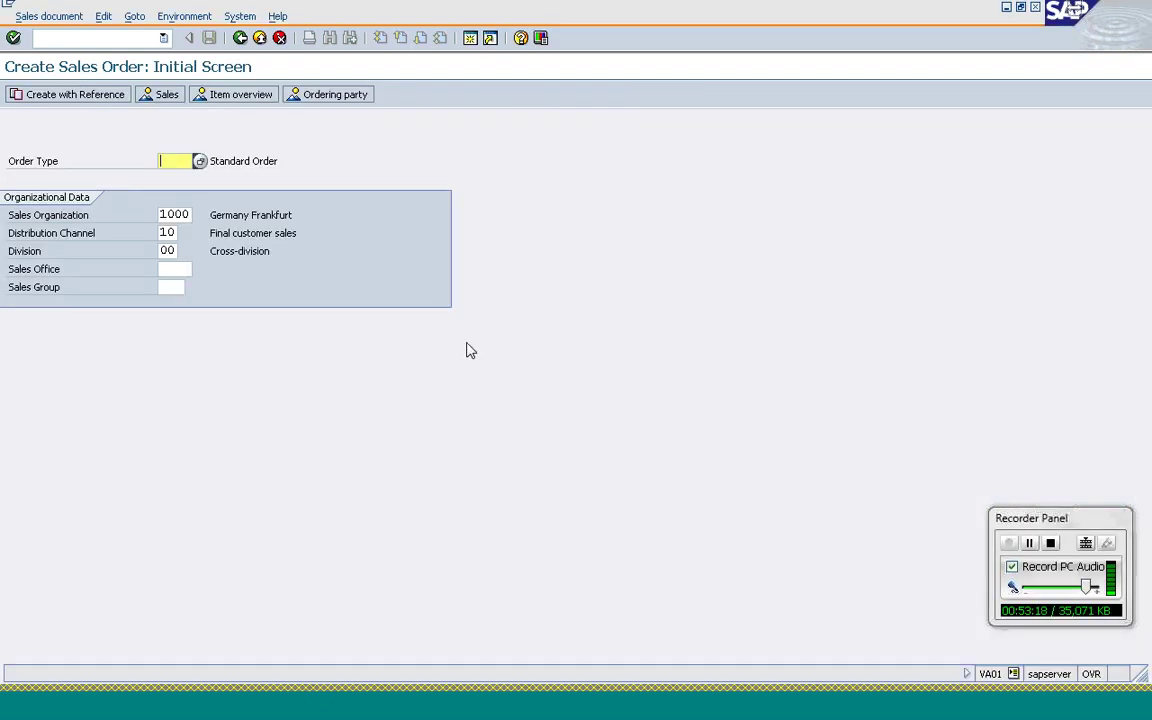
# - Set the new sales order's order type to zsor and its sales organization to 1005
pyautogui.write('OR')
pyautogui.press('Tab')
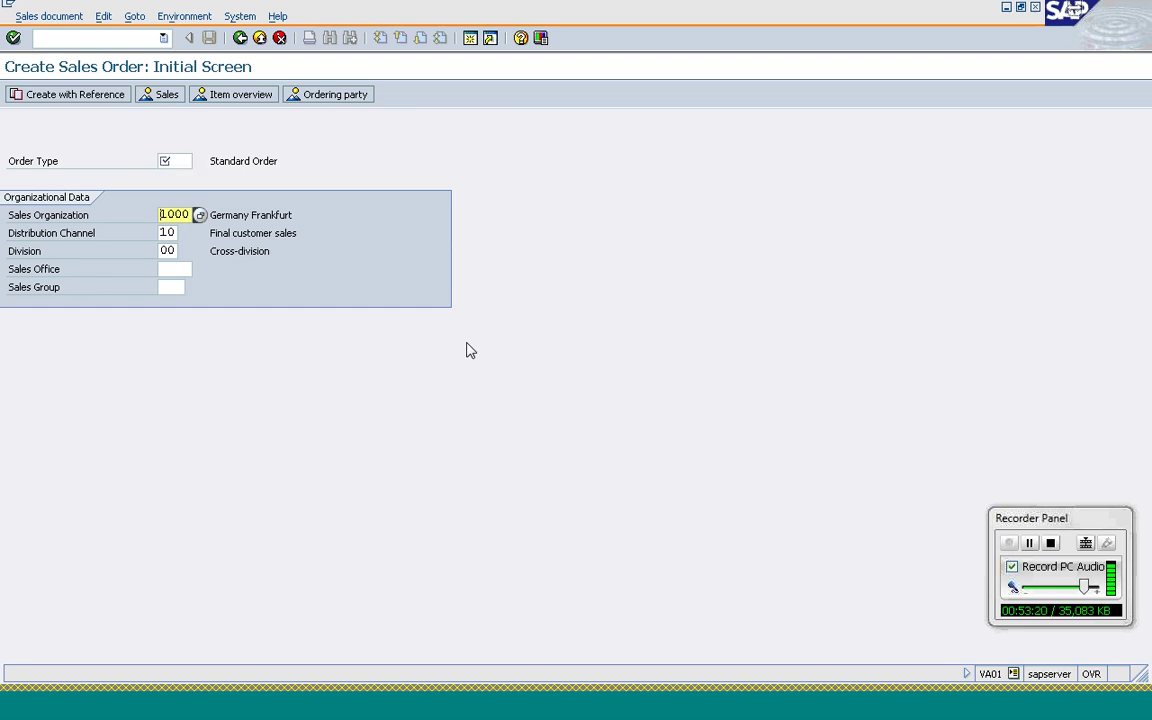
pyautogui.press('Delete')
pyautogui.press('Delete')
pyautogui.hotkey('shift', 'Tab')
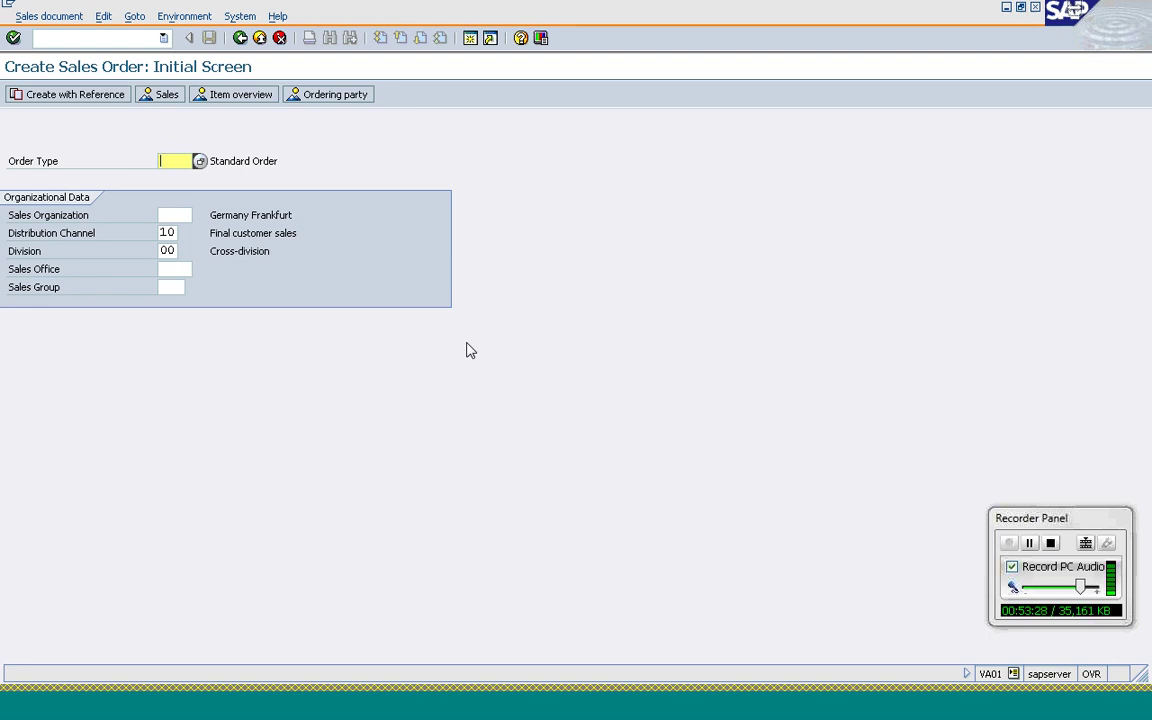
pyautogui.write('Z')
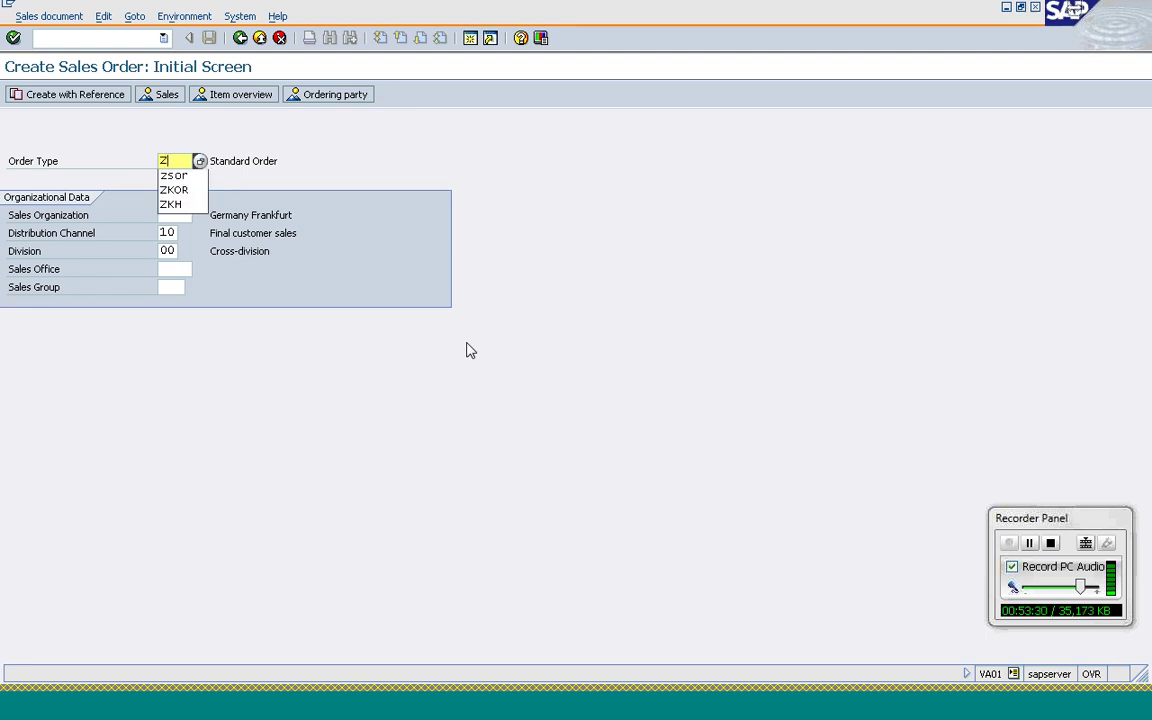
pyautogui.press('Down')
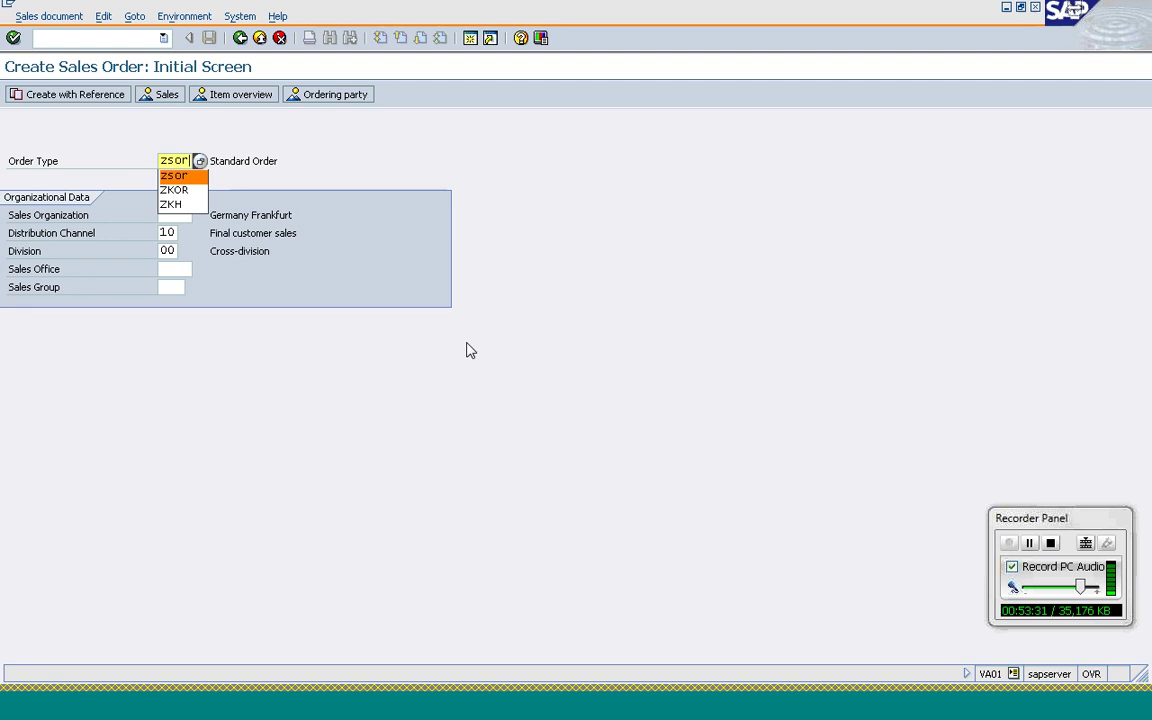
pyautogui.press('Tab')
pyautogui.write('1')
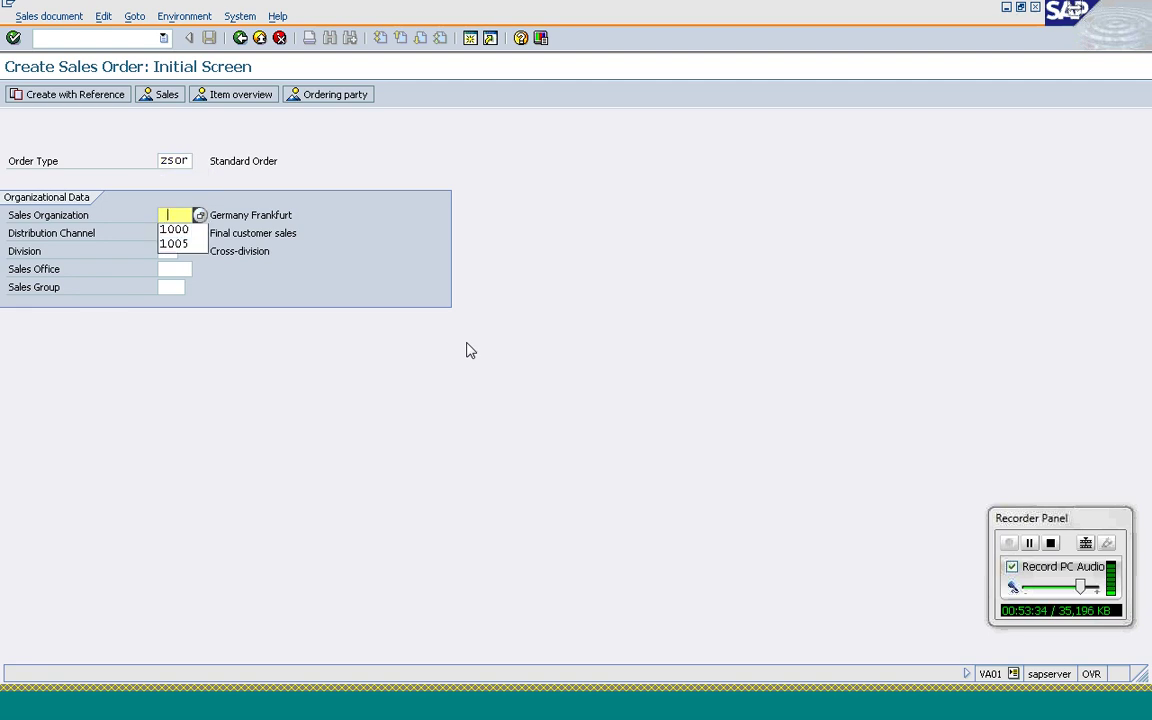
pyautogui.press('Down')
pyautogui.press('Down')
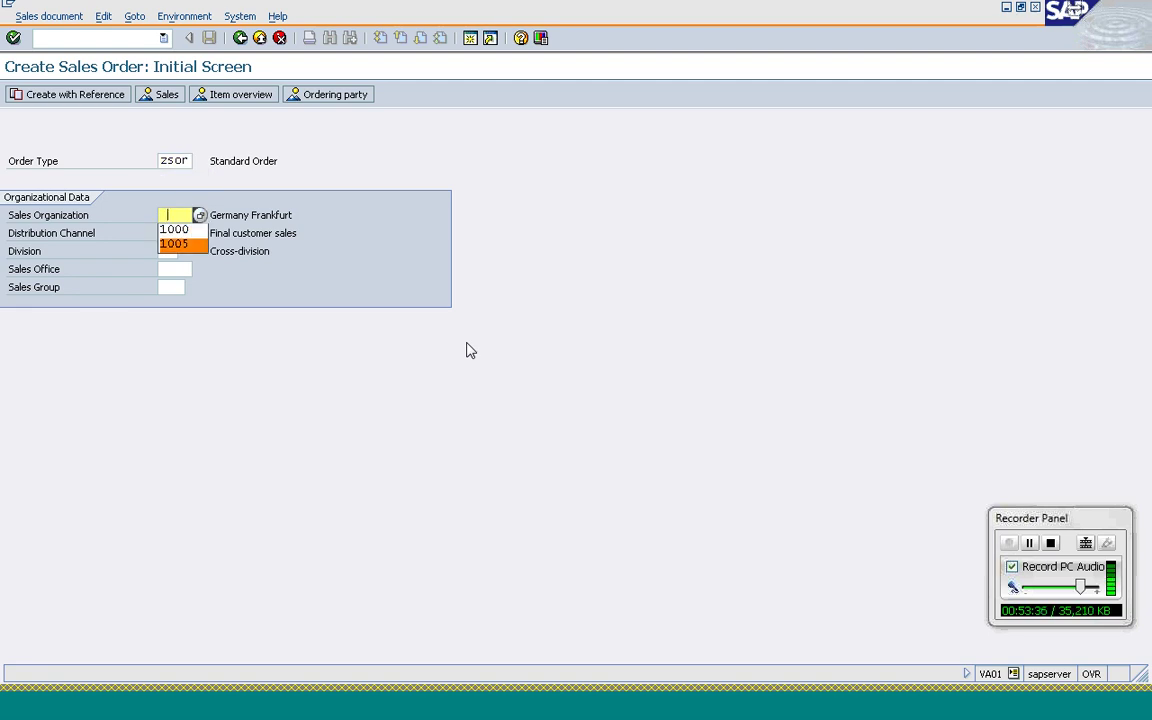
pyautogui.press('Return')
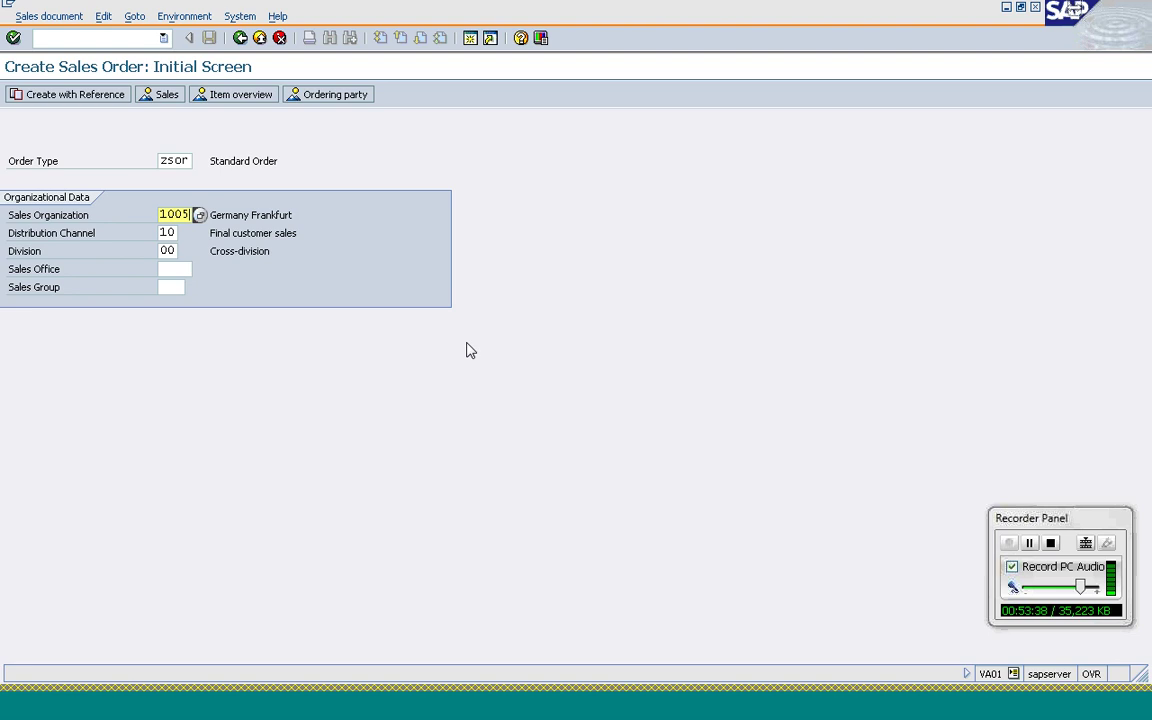
# - Set the distribution channel to 0Z and the division to Z0, and open the order overview
pyautogui.press('Tab')
pyautogui.press('Delete')
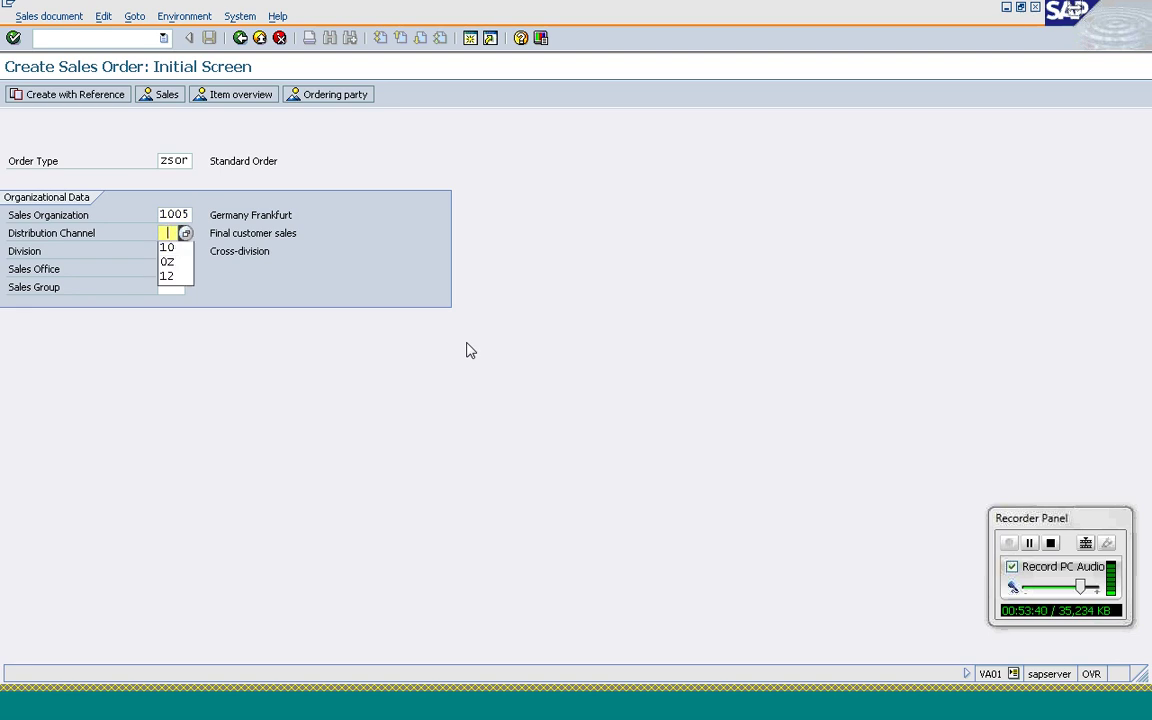
pyautogui.press('Down')
pyautogui.press('Down')
pyautogui.press('Return')
pyautogui.press('Tab')
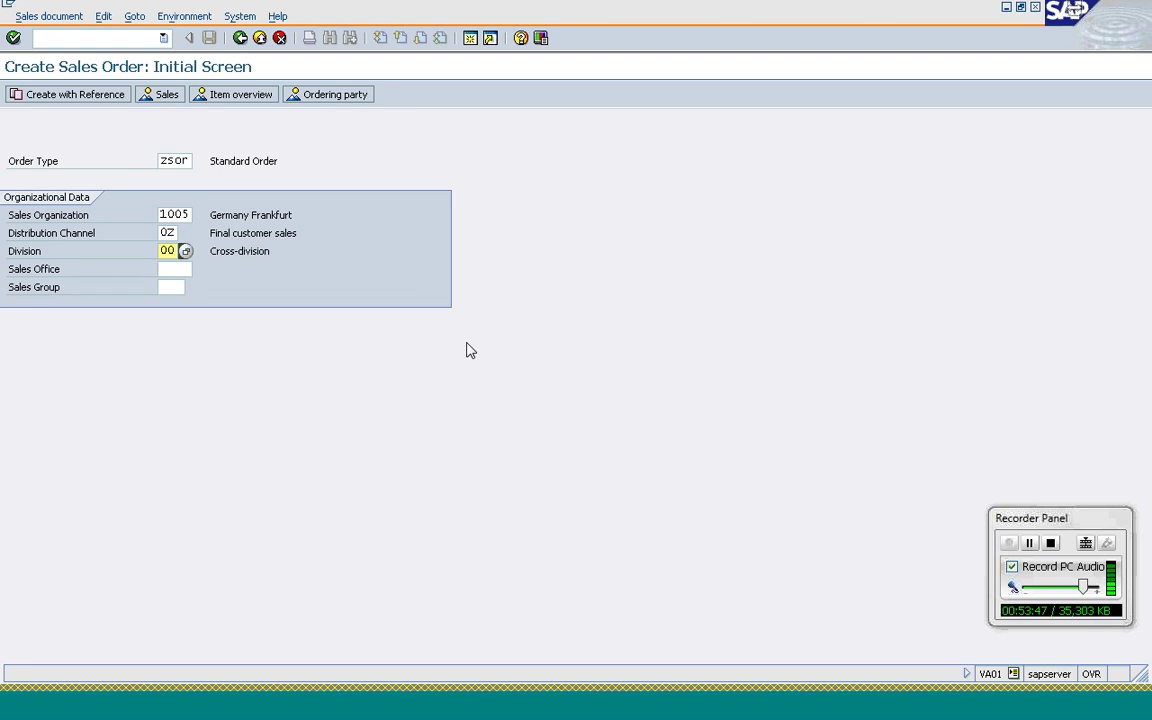
pyautogui.press('Return')
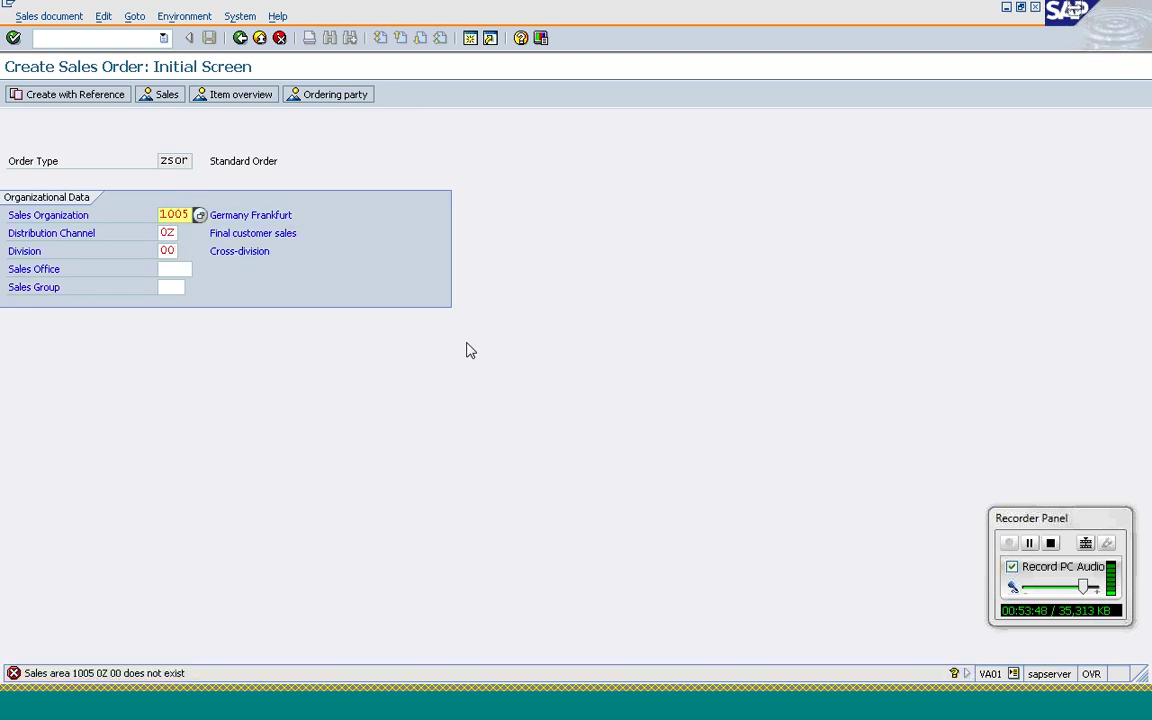
pyautogui.press('Tab')
pyautogui.press('Tab')
pyautogui.write('Z')
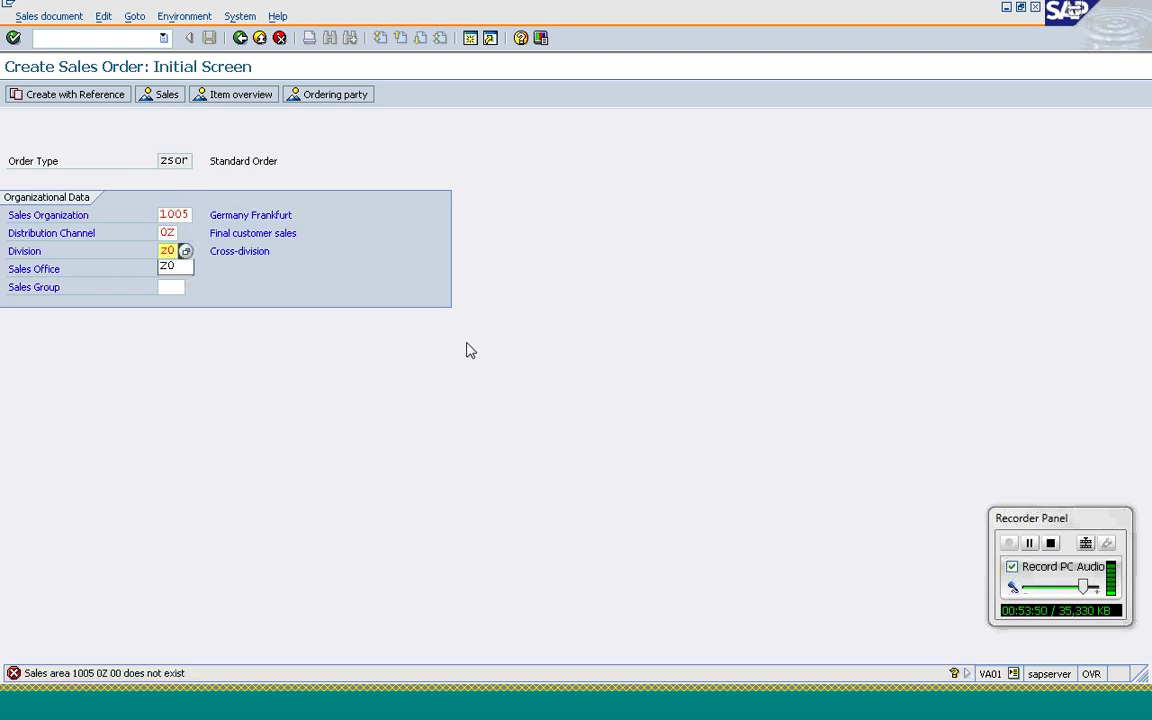
pyautogui.press('Return')
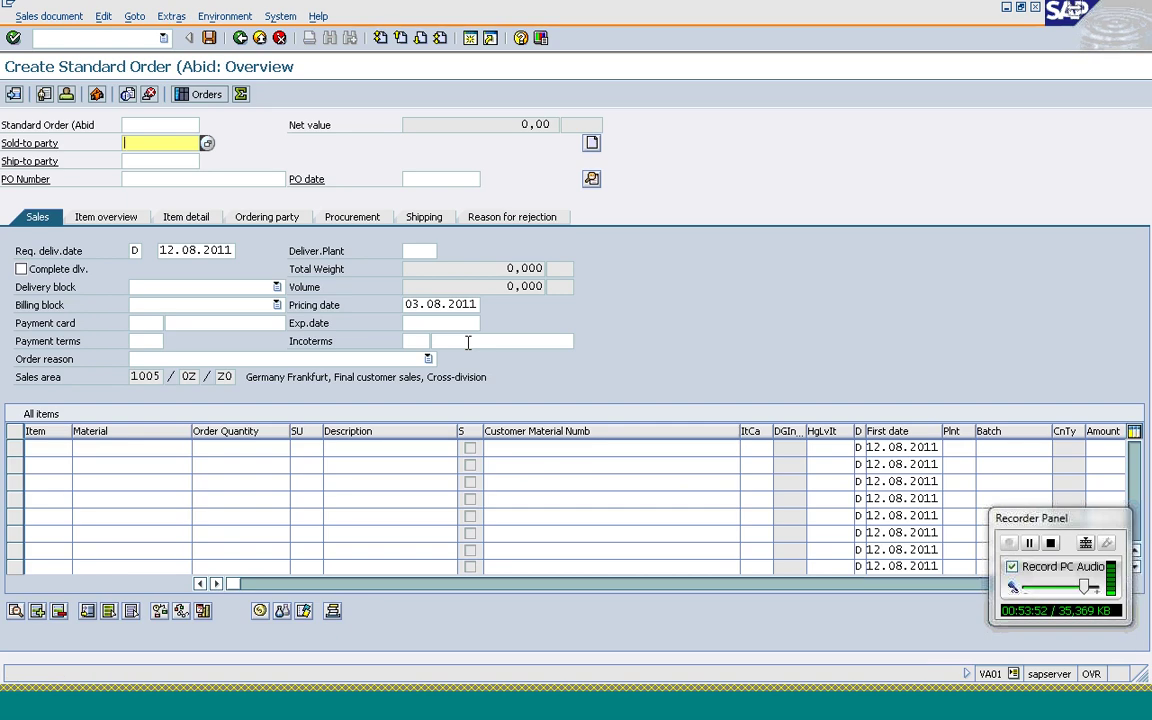
# - Enter the sold-to party's customer number and PO number "pricing", and choose sales area 1000/10/00 for the customer
pyautogui.write('t-s62a01')
pyautogui.press('Tab')
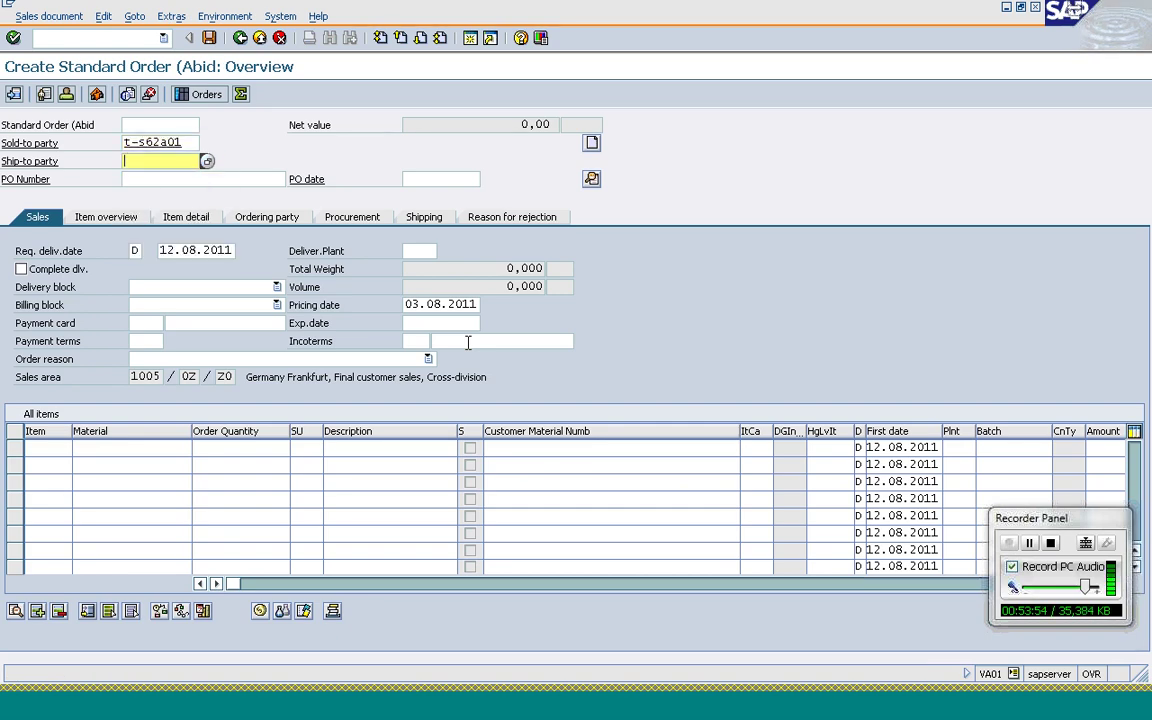
pyautogui.press('Tab')
pyautogui.write('pricing')
pyautogui.press('Return')
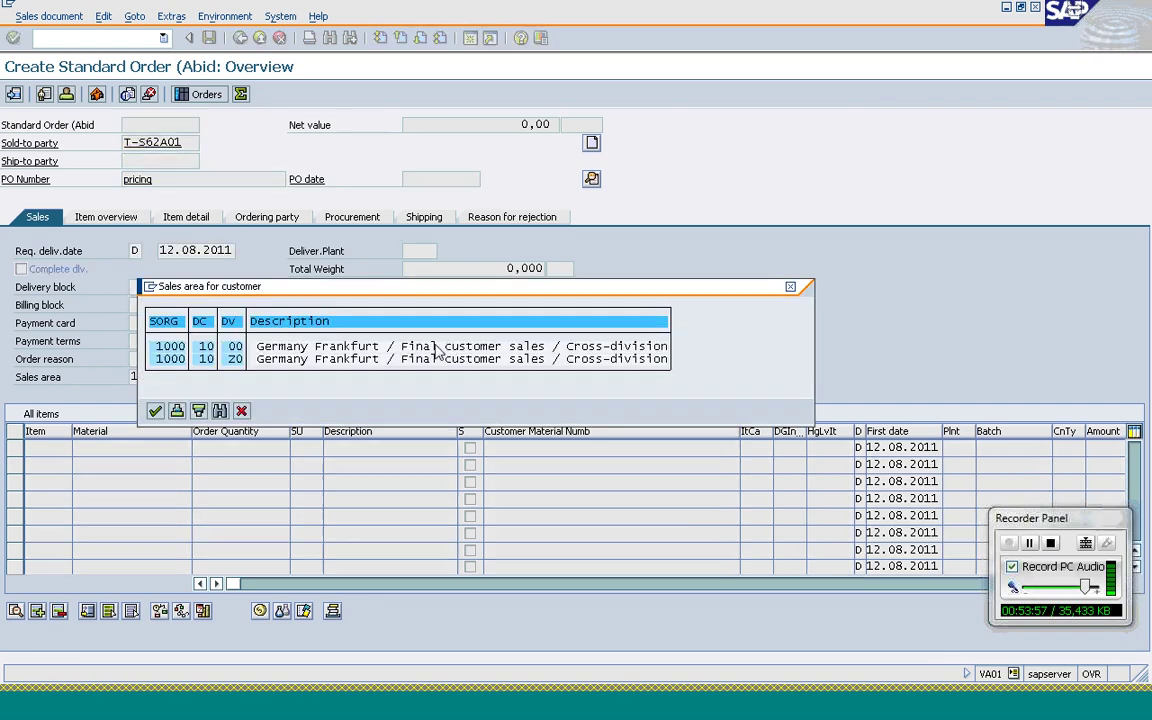
pyautogui.doubleClick(200, 347)
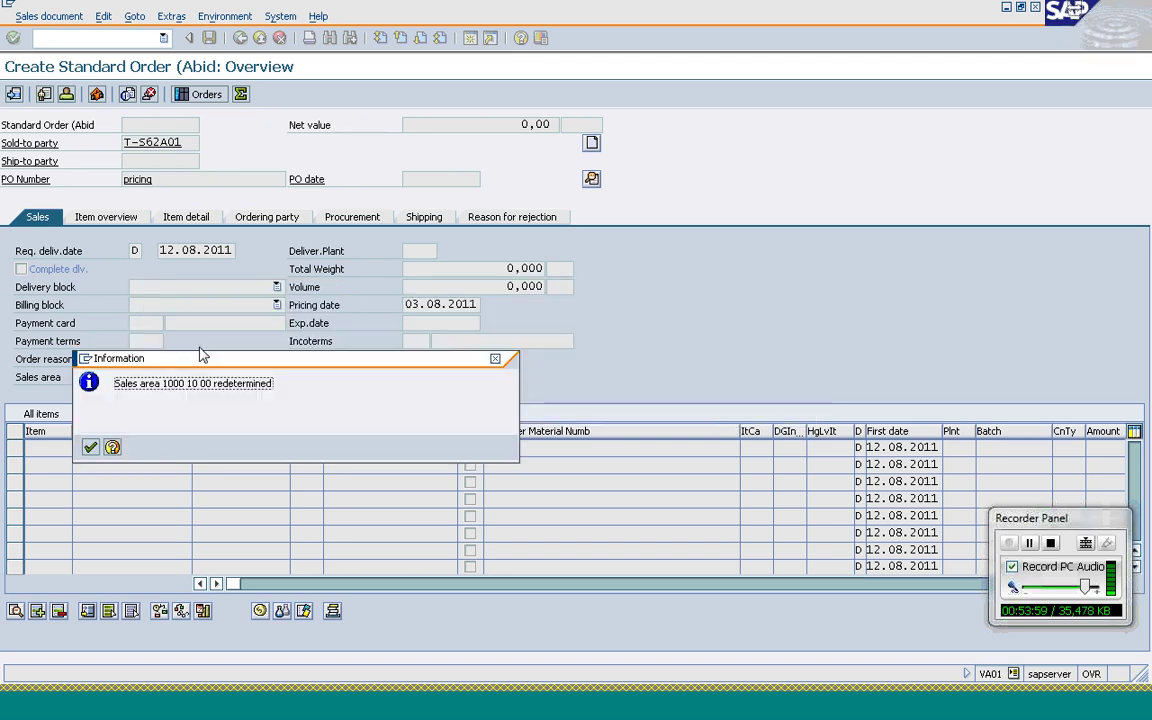
pyautogui.click(90, 449)
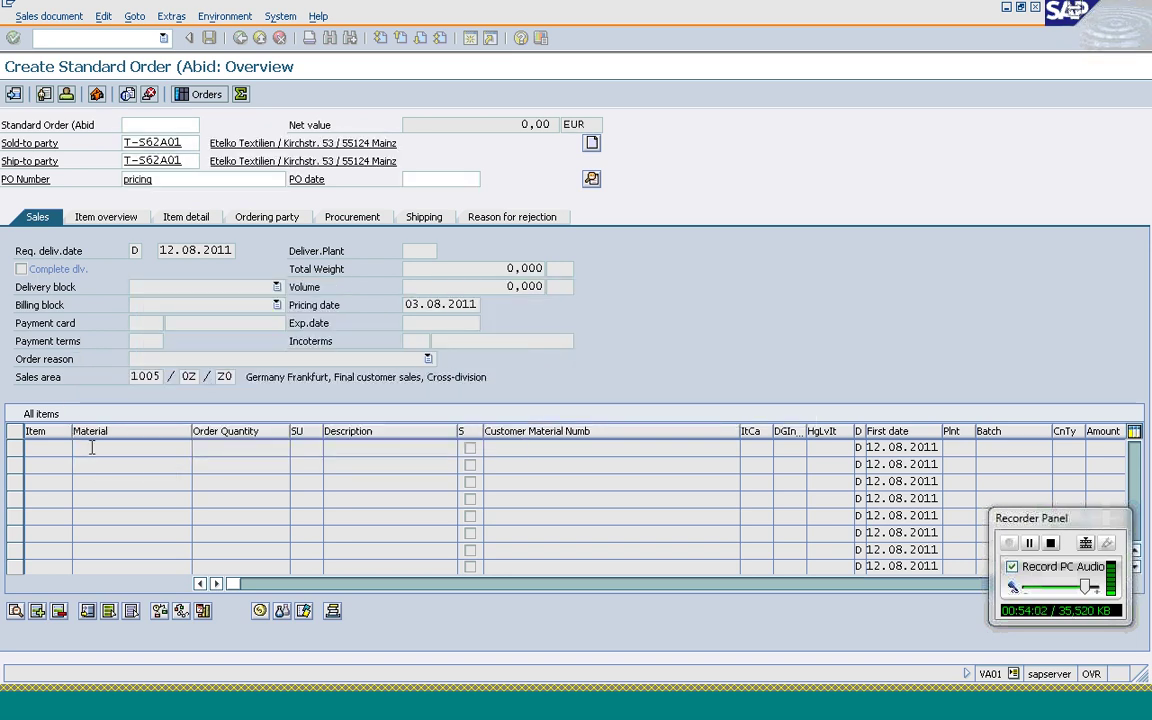
# - Discard the order without saving and open a new order overview for sales area 1005/0Z/Z0
pyautogui.click(233, 180)
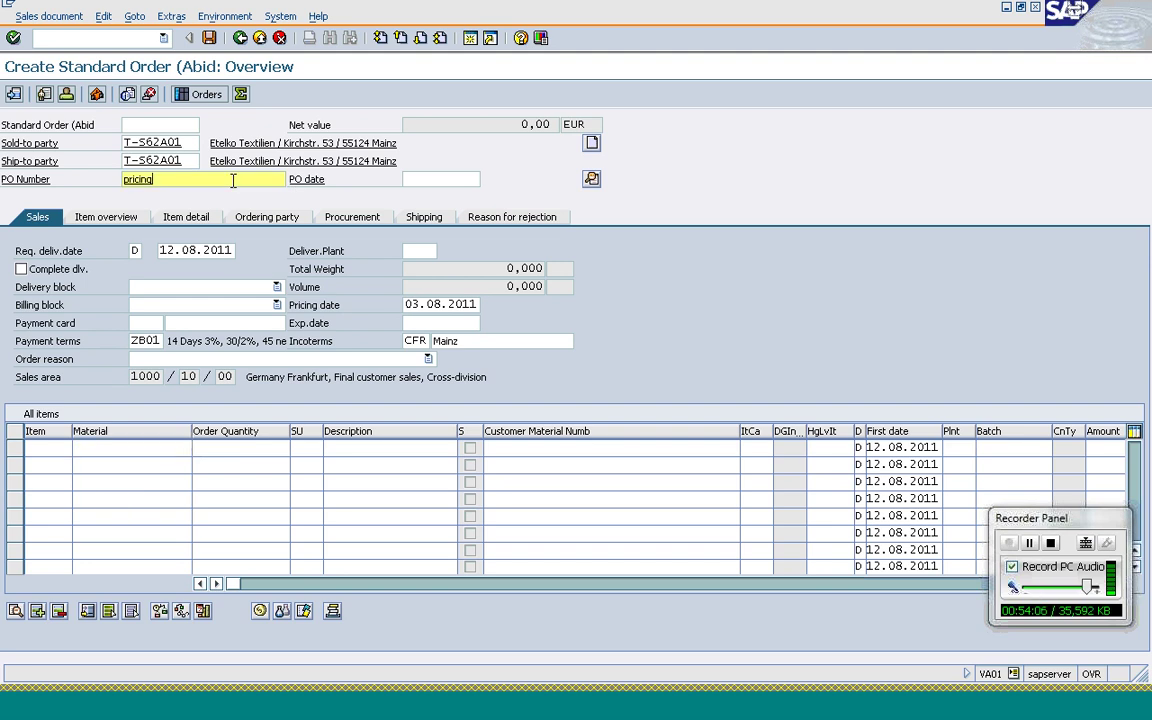
pyautogui.click(186, 143)
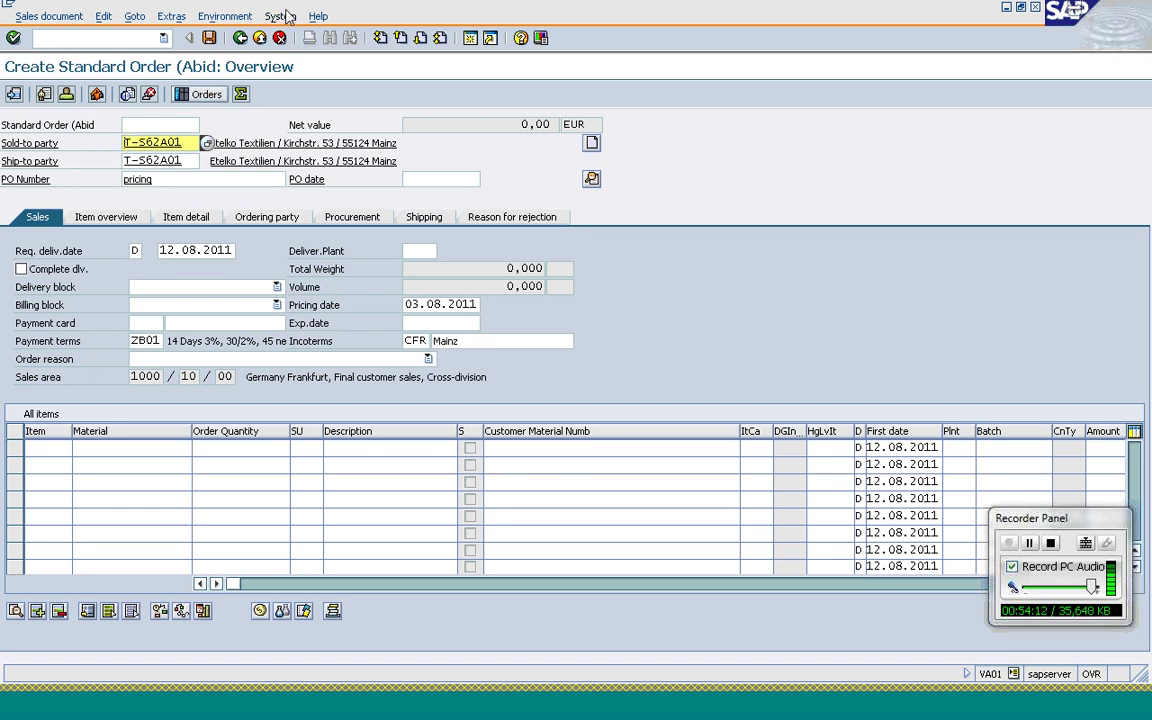
pyautogui.click(259, 38)
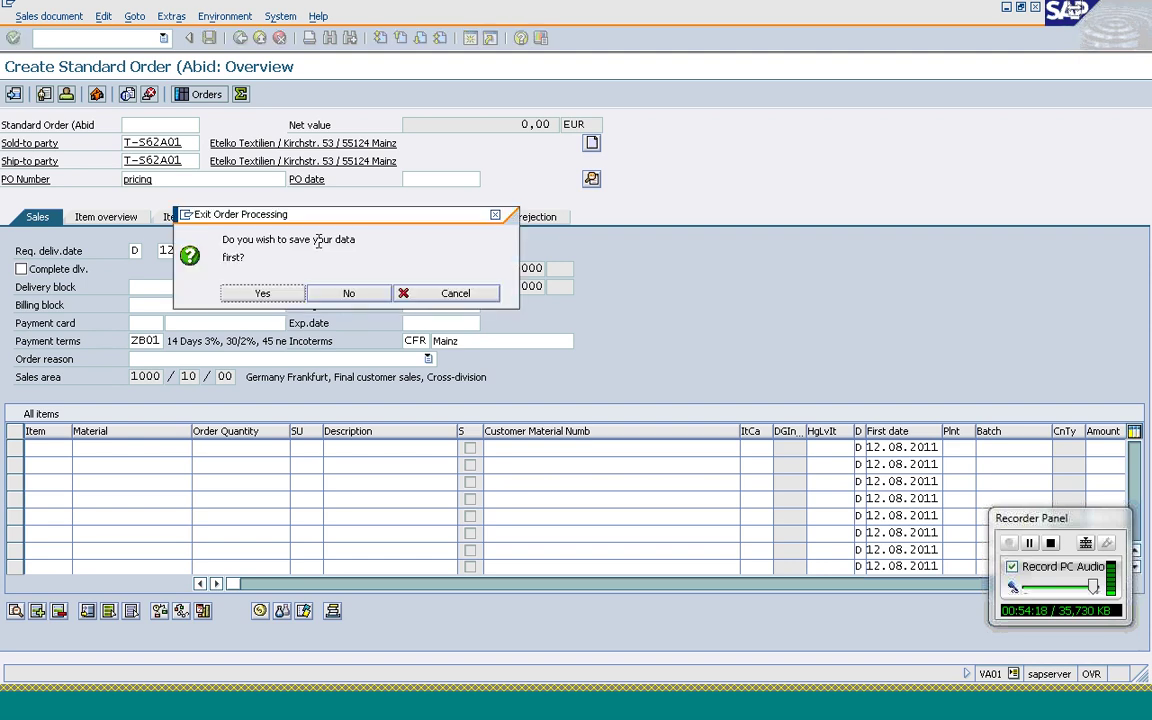
pyautogui.click(341, 293)
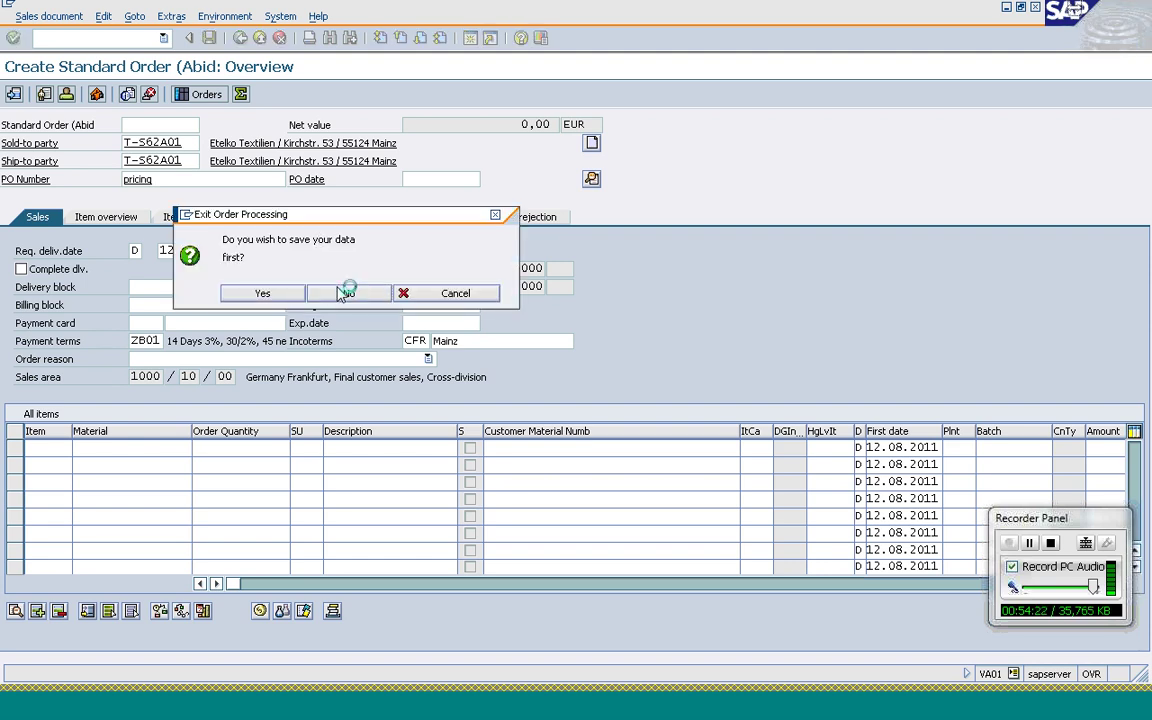
pyautogui.press('Return')
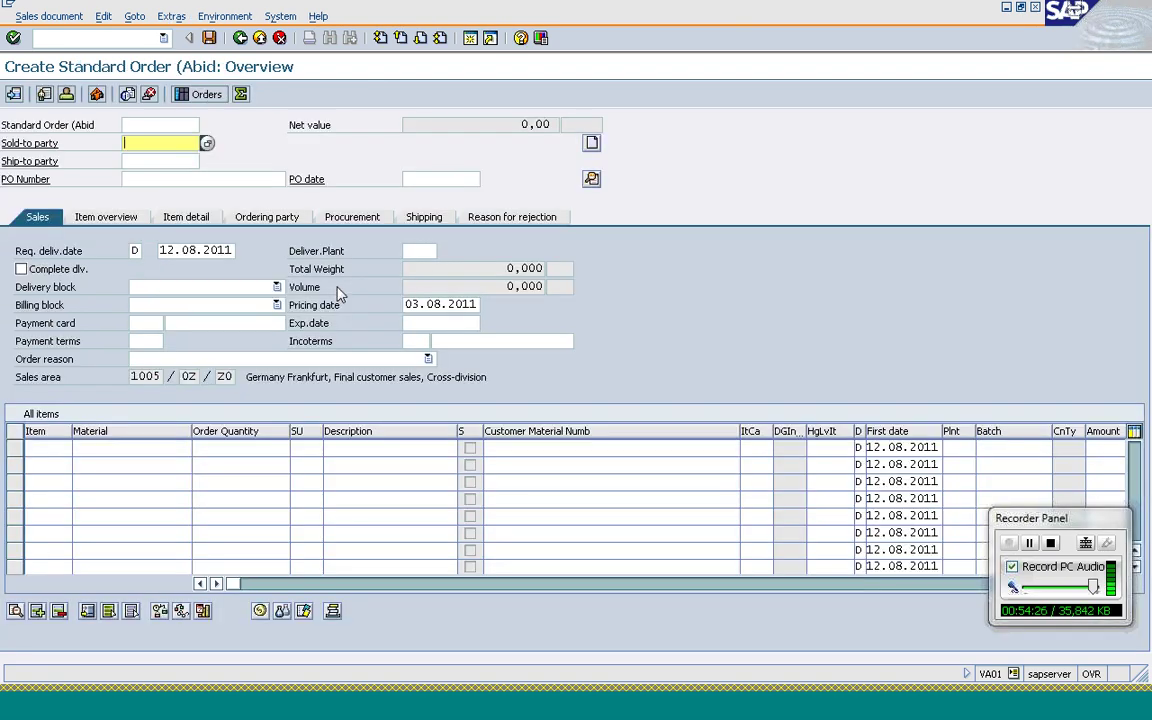
# - Try another customer as the sold-to party with PO number "pricing", and cancel the choice of sales area for that customer
pyautogui.write('1779')
pyautogui.press('Tab')
pyautogui.press('Tab')
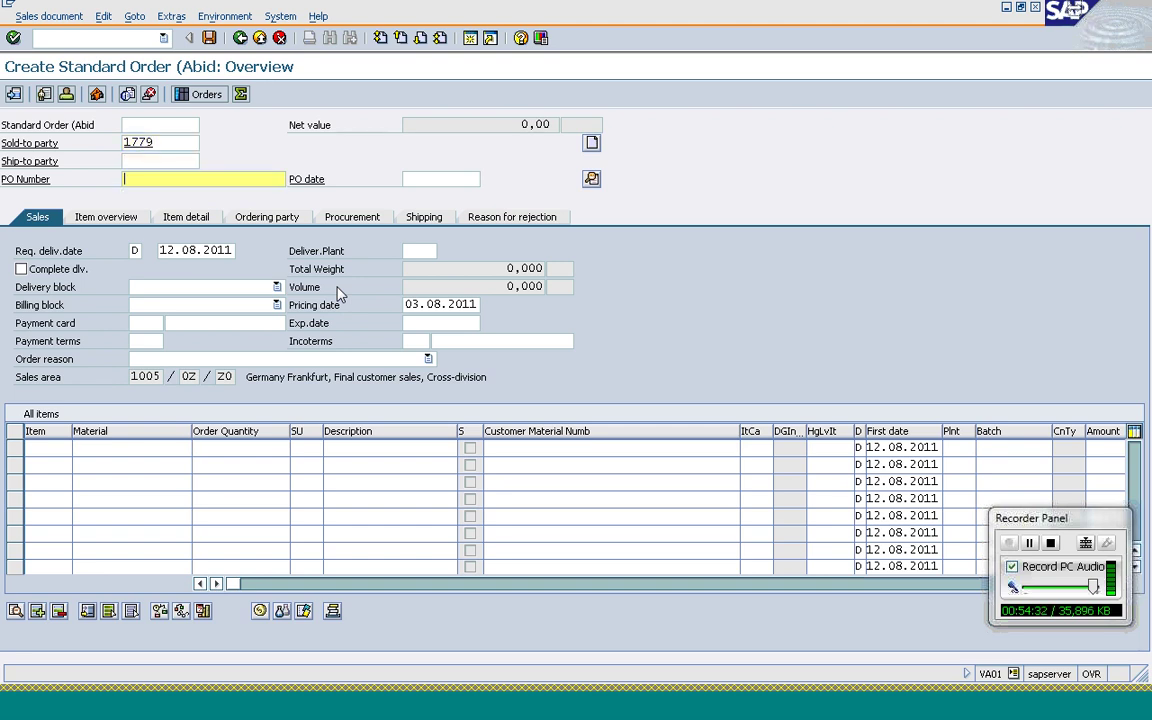
pyautogui.write('pricing')
pyautogui.press('Return')
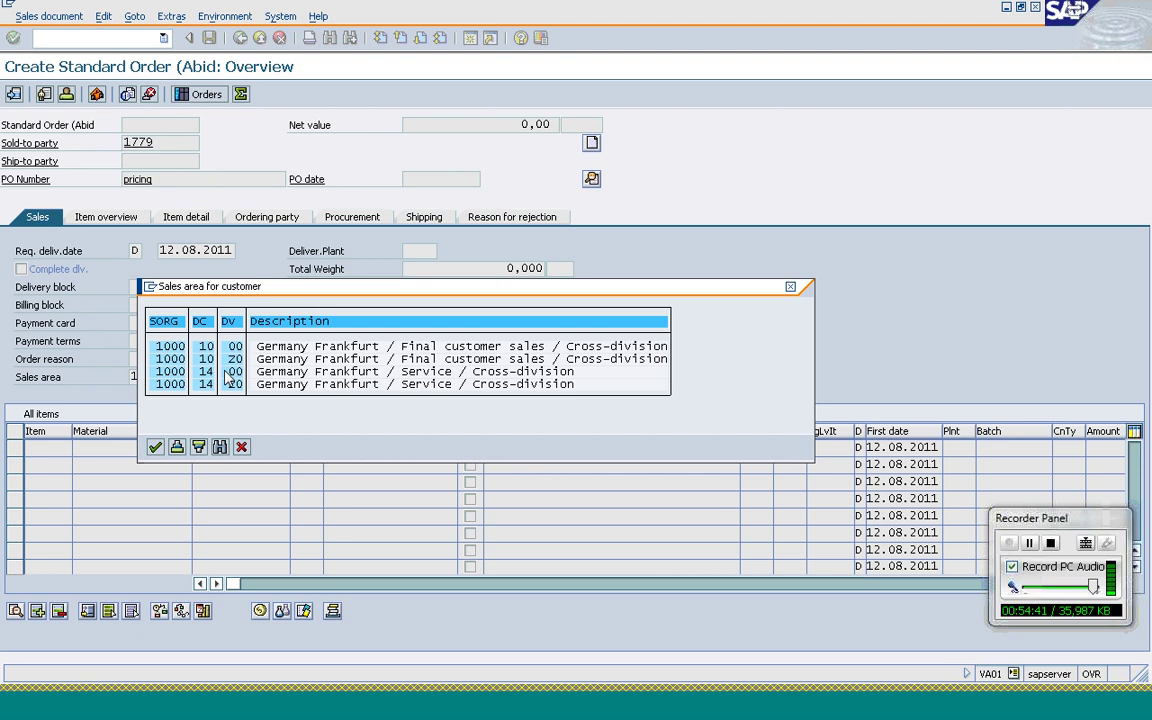
pyautogui.click(241, 447)
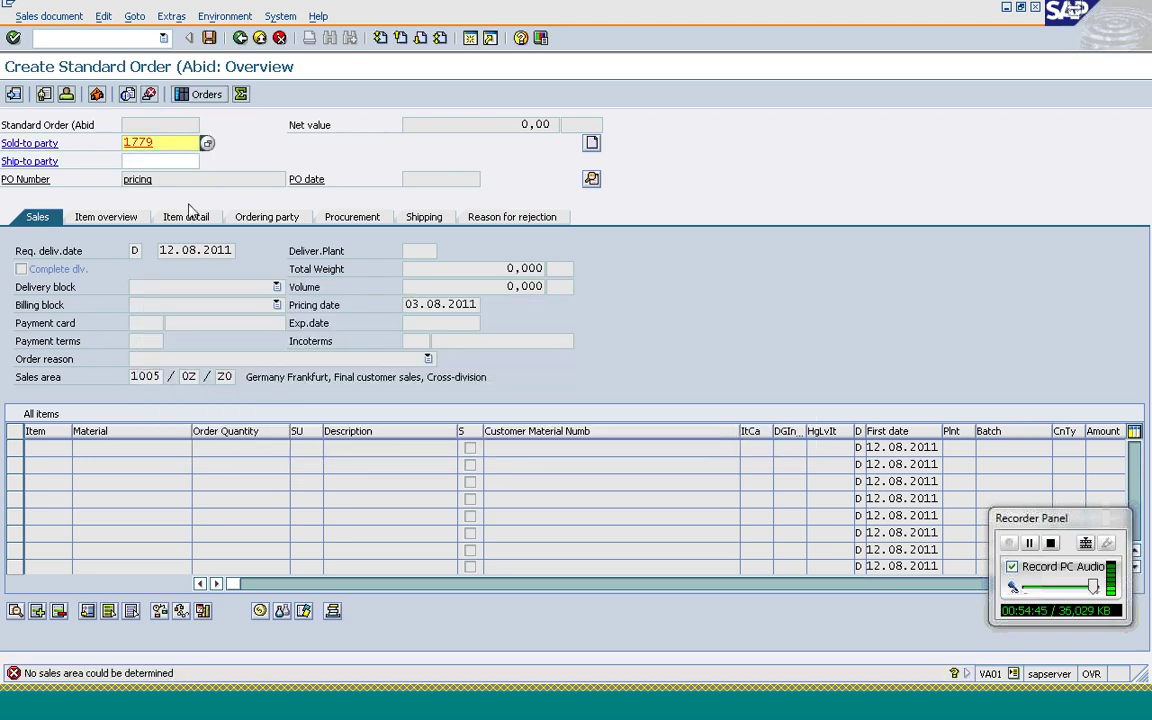
# - Replace the sold-to party with the customer number suggested from the input history and validate the order header
pyautogui.press('BackSpace')
pyautogui.write('2')
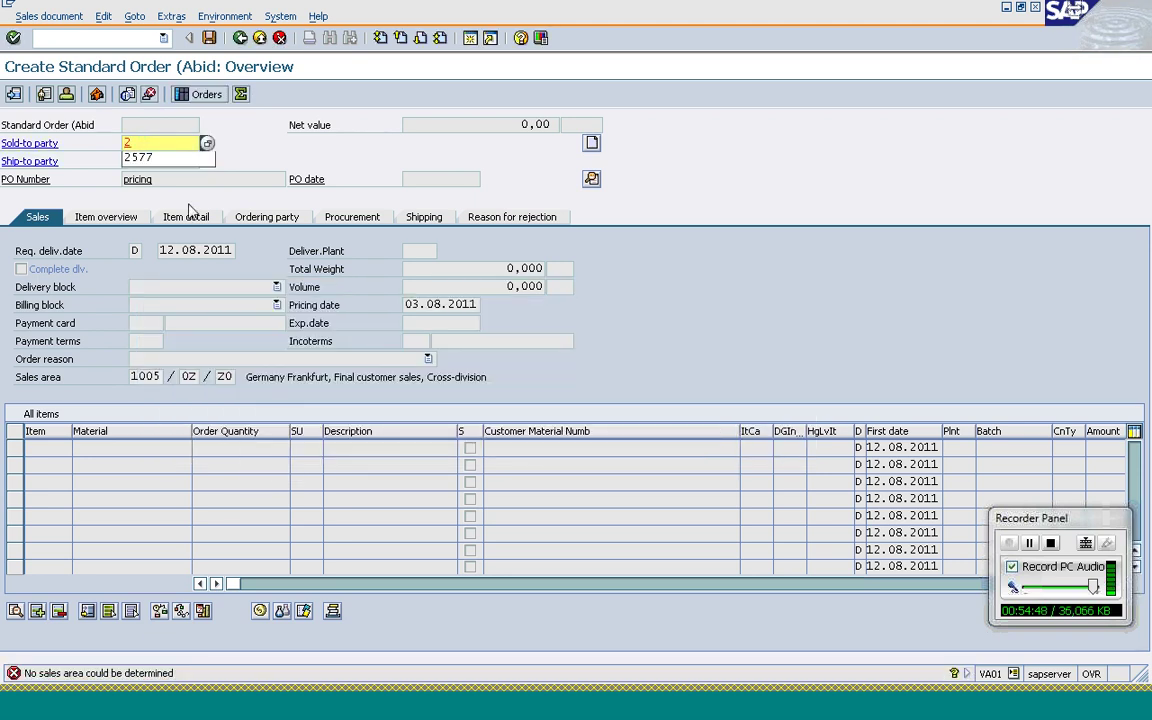
pyautogui.press('Down')
pyautogui.press('Return')
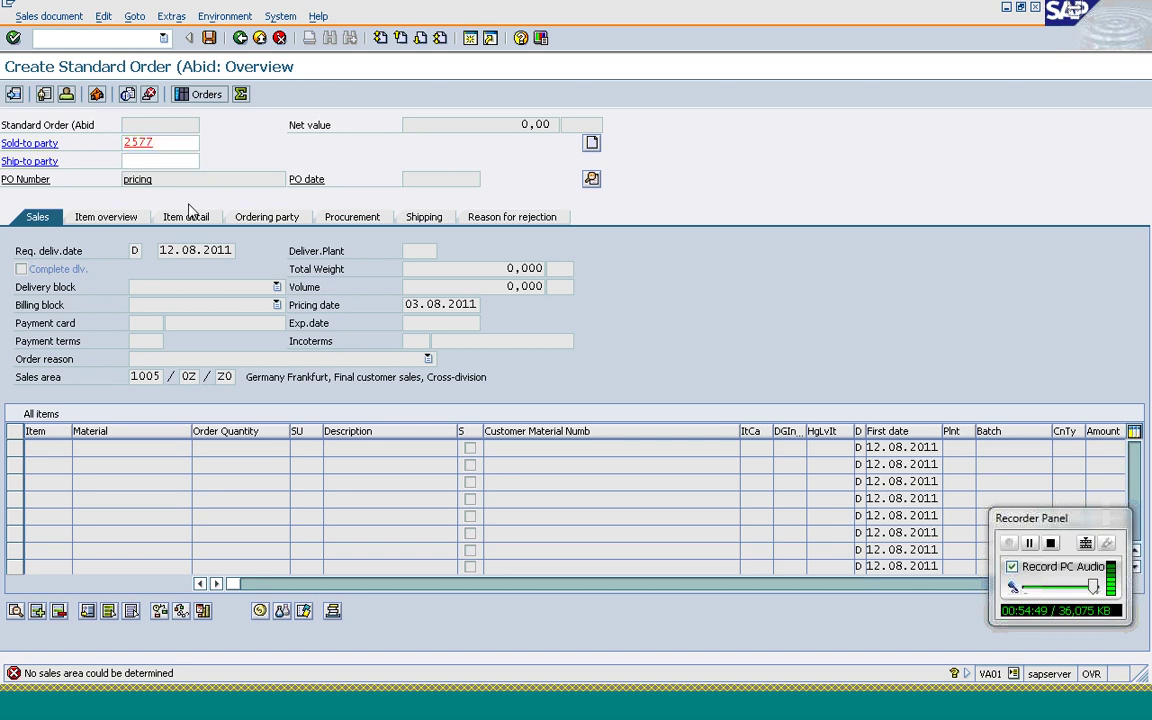
pyautogui.press('Return')
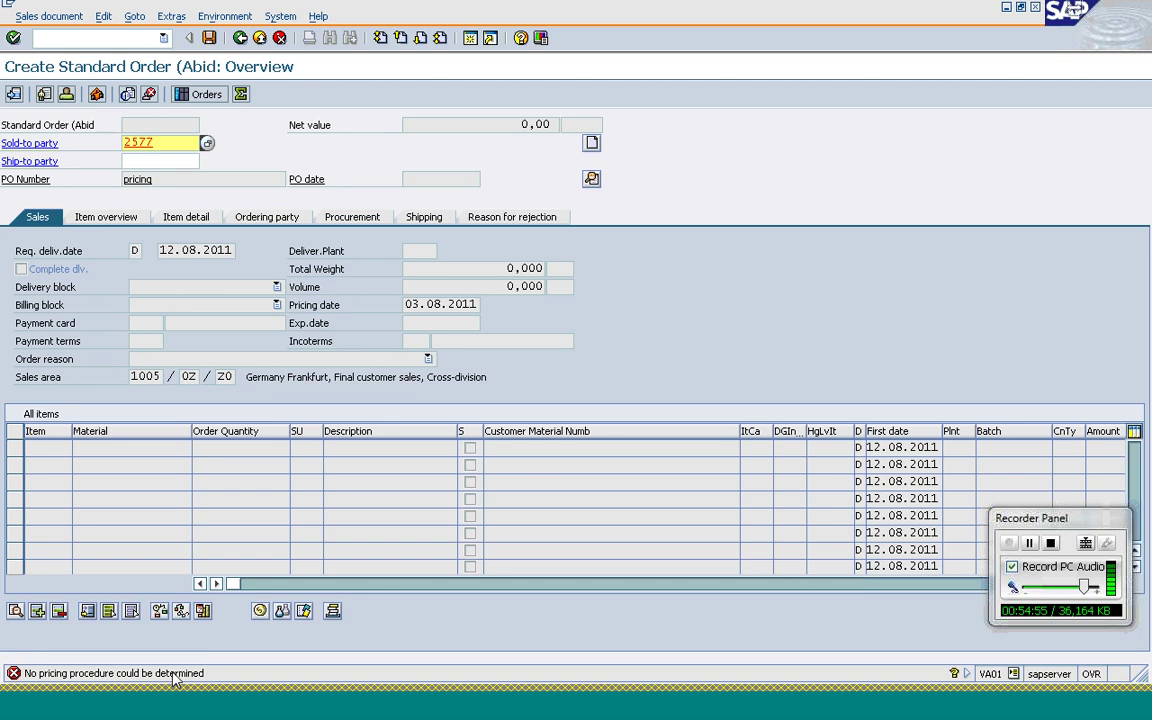
# - Open the long text of the pricing procedure error, examine the missing determination keys and table, and close the help
pyautogui.press('Return')
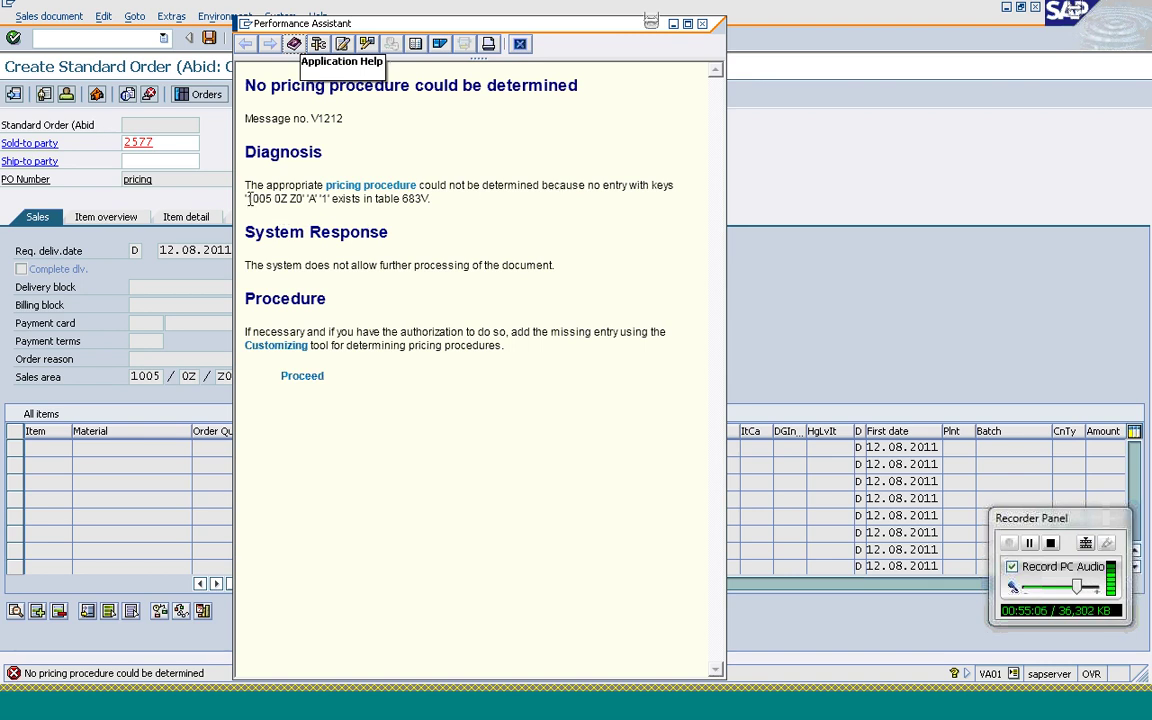
pyautogui.moveTo(226, 198); pyautogui.dragTo(289, 198)
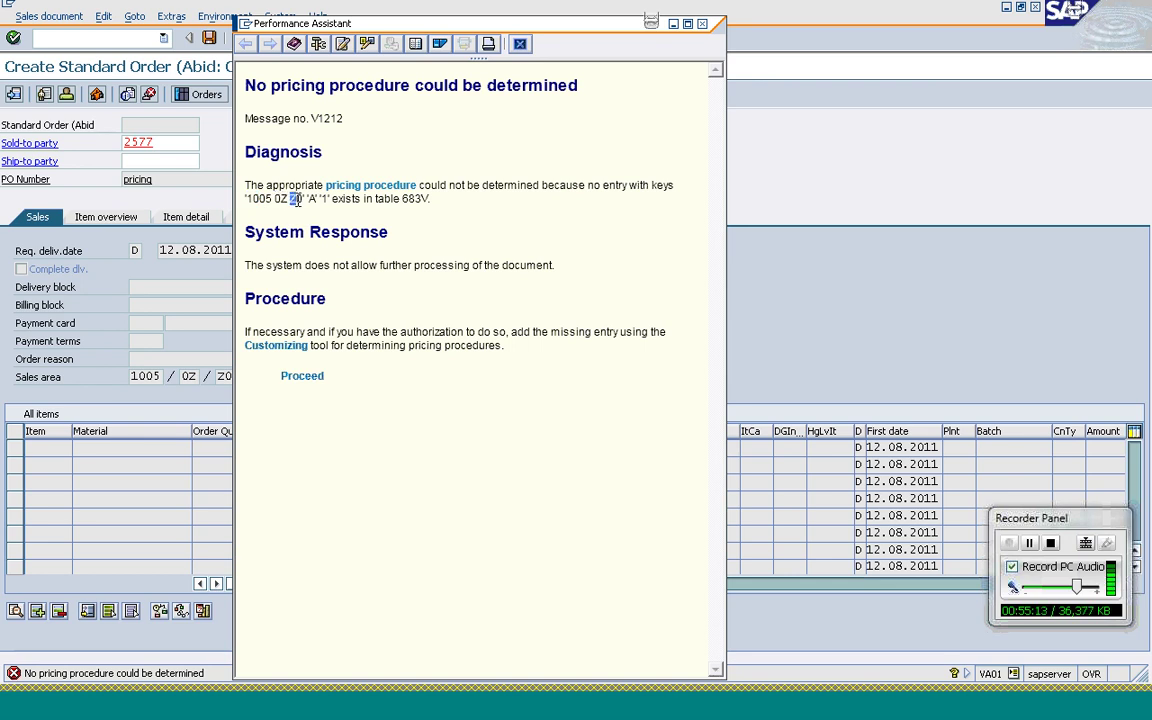
pyautogui.moveTo(289, 198); pyautogui.dragTo(301, 198)
pyautogui.click(273, 188)
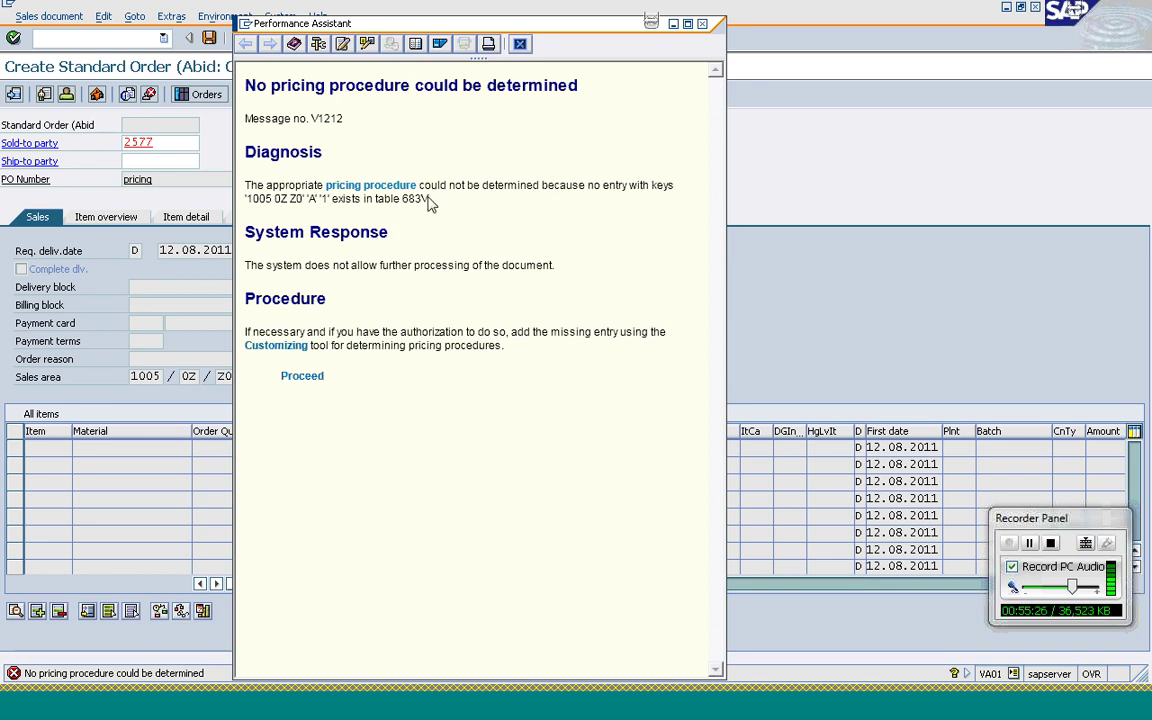
pyautogui.click(521, 45)
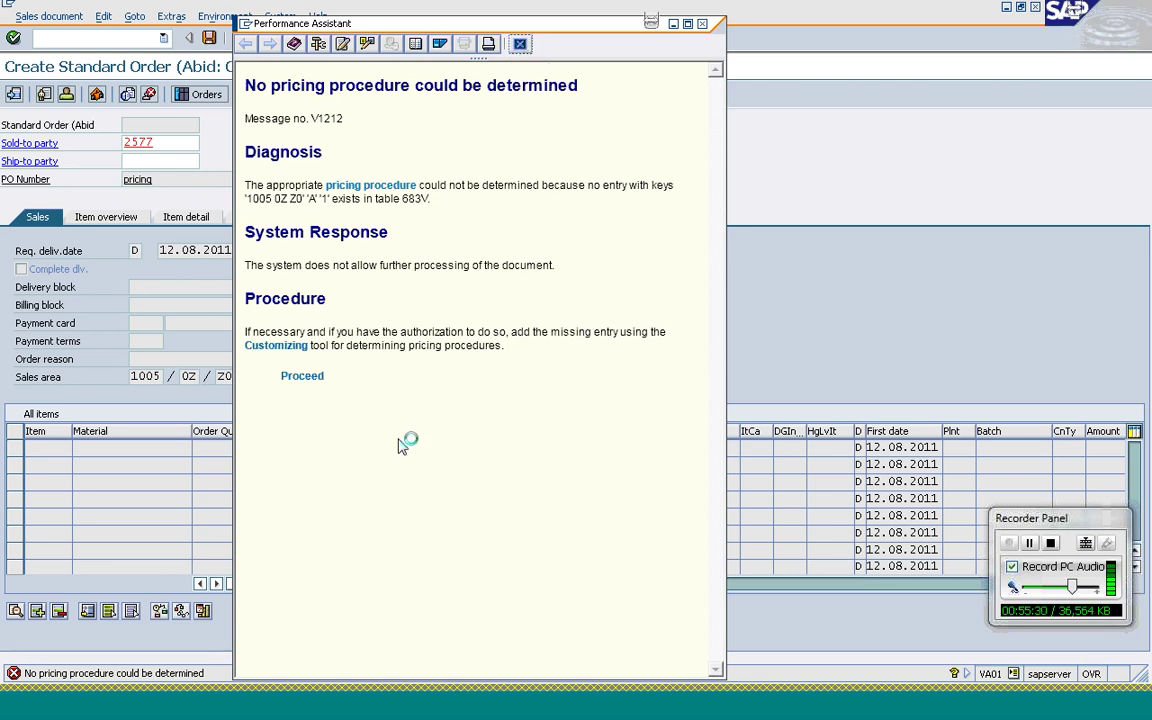
# - In the customizing session, open pricing procedure determination and start a new entry for sales area 1005/0Z/Z0
pyautogui.hotkey('alt', 'Tab')
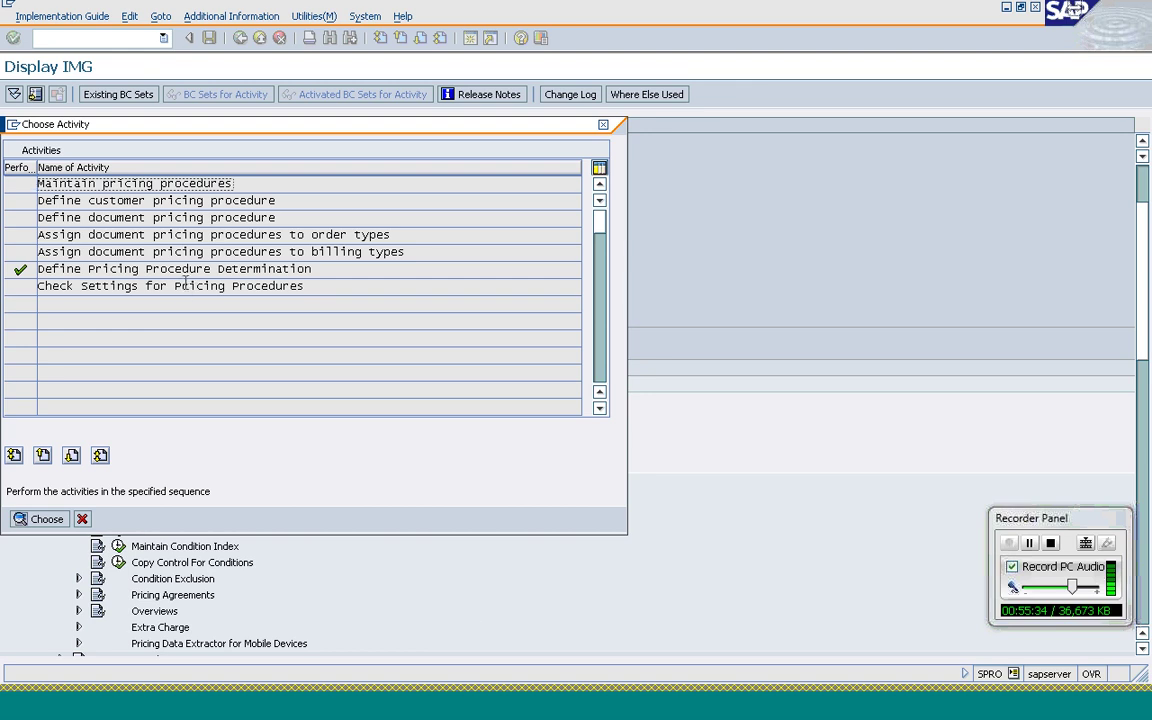
pyautogui.doubleClick(188, 269)
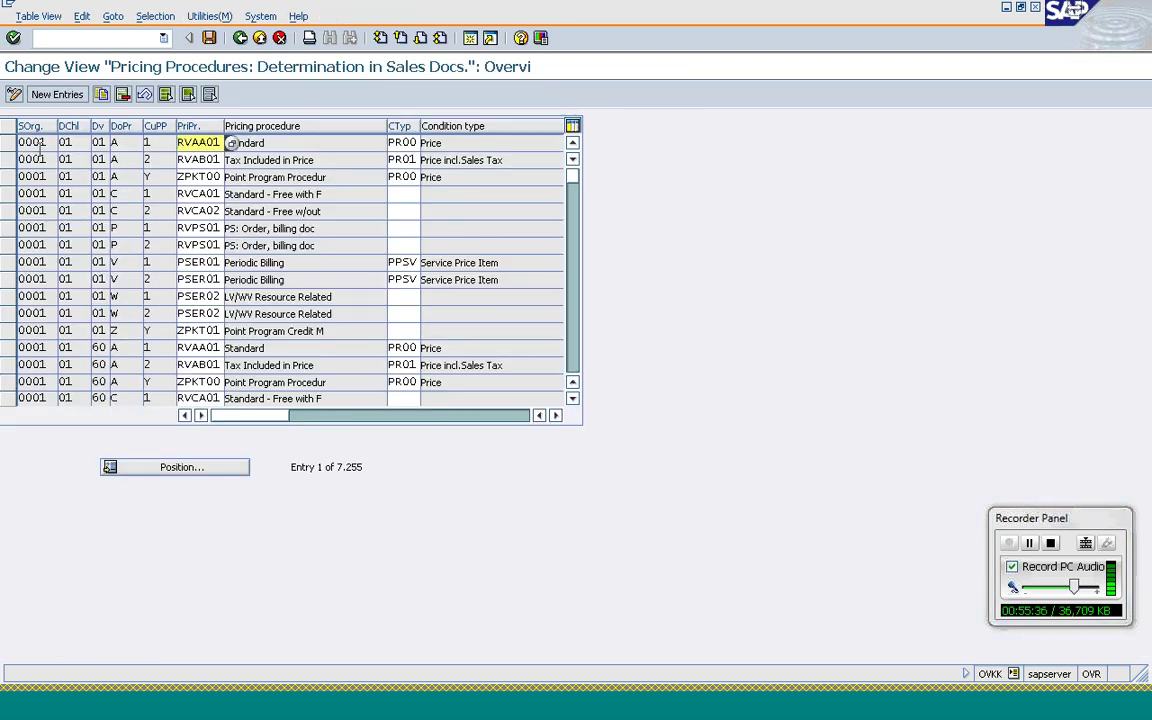
pyautogui.click(57, 94)
pyautogui.write('100')
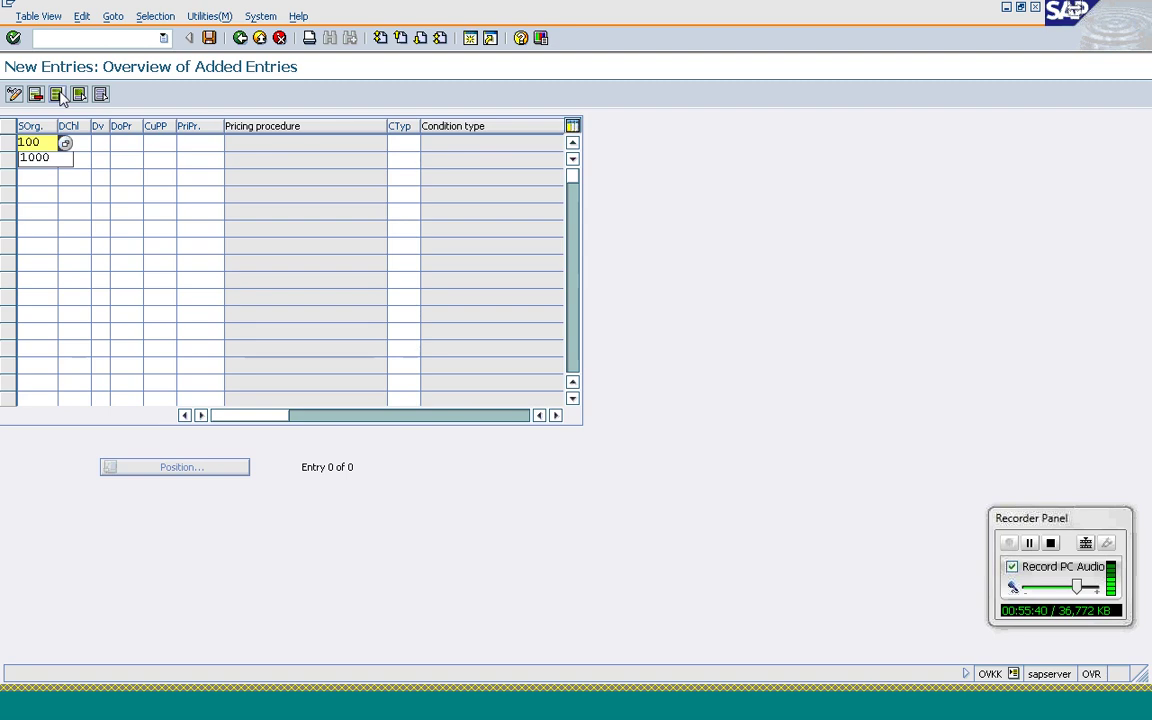
pyautogui.write('5')
pyautogui.press('Tab')
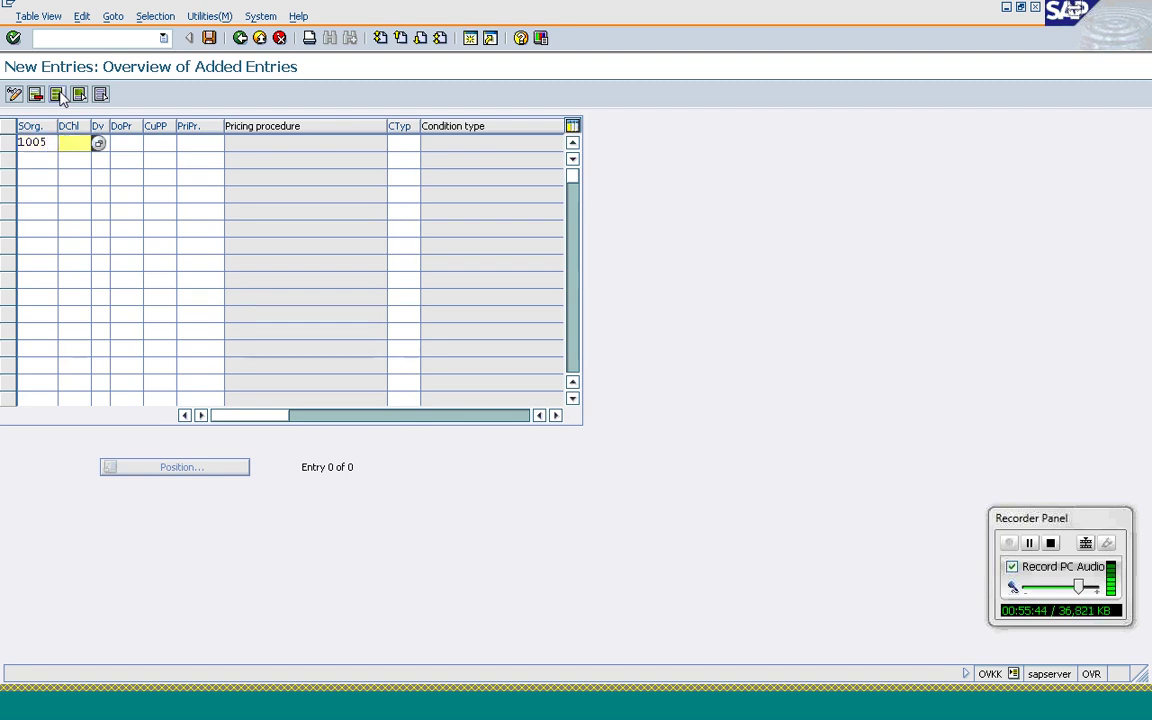
pyautogui.write('0Z')
pyautogui.press('Tab')
pyautogui.write('Z0')
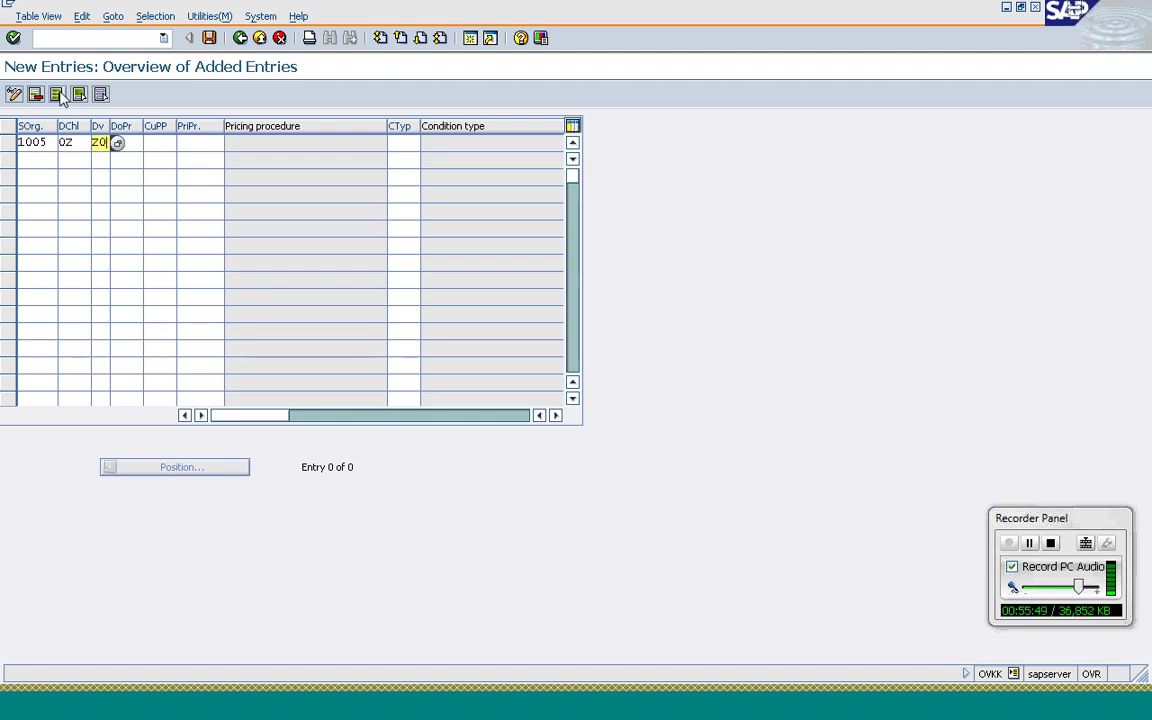
pyautogui.press('Tab')
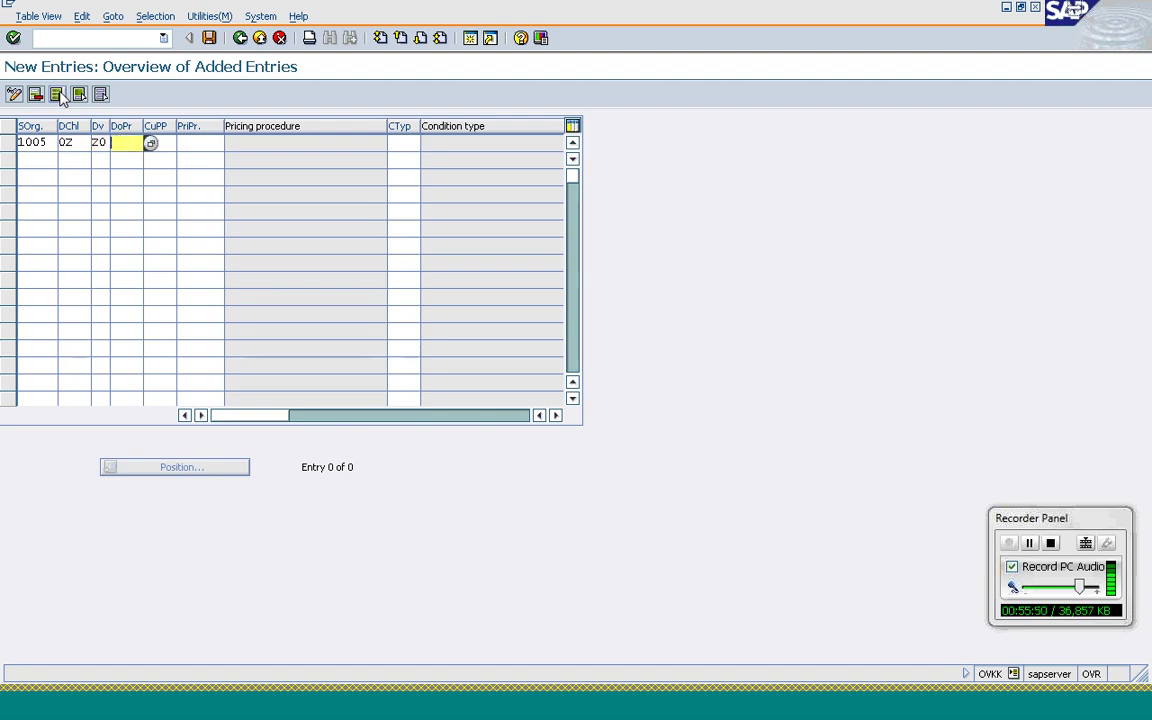
# - Complete the new entry with document pricing procedure A, customer pricing procedure 1 and pricing procedure RVAA01, without a condition type
pyautogui.write('A')
pyautogui.press('Tab')
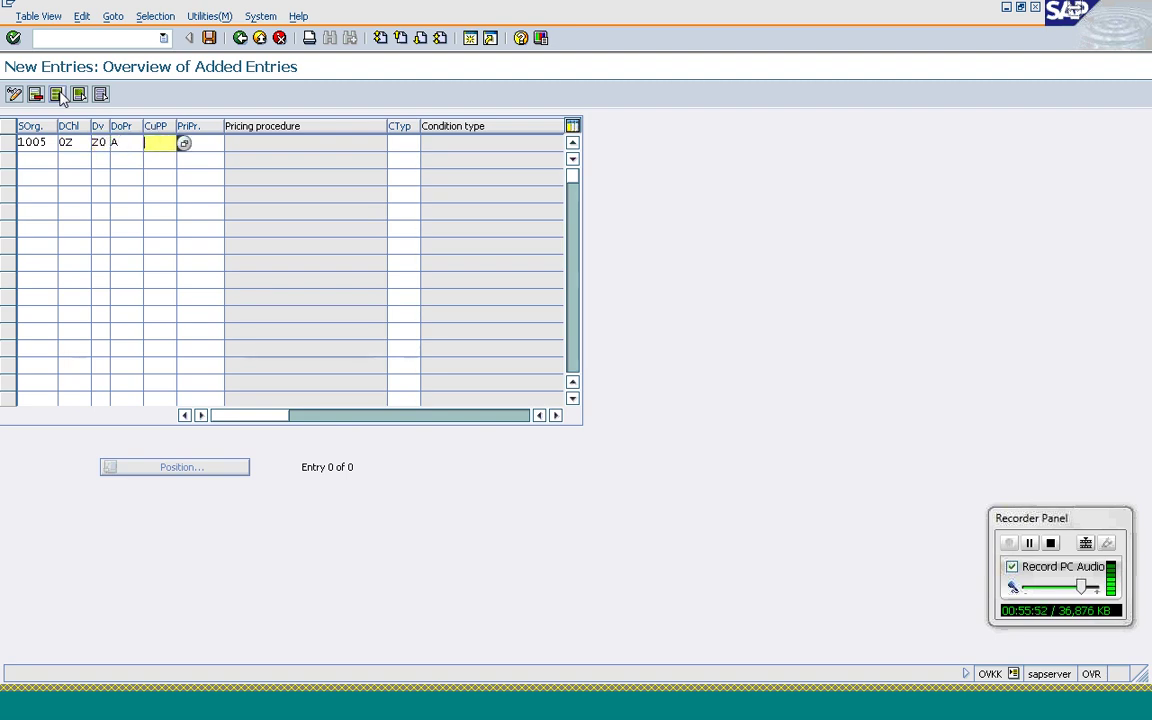
pyautogui.write('1')
pyautogui.press('Tab')
pyautogui.write('R')
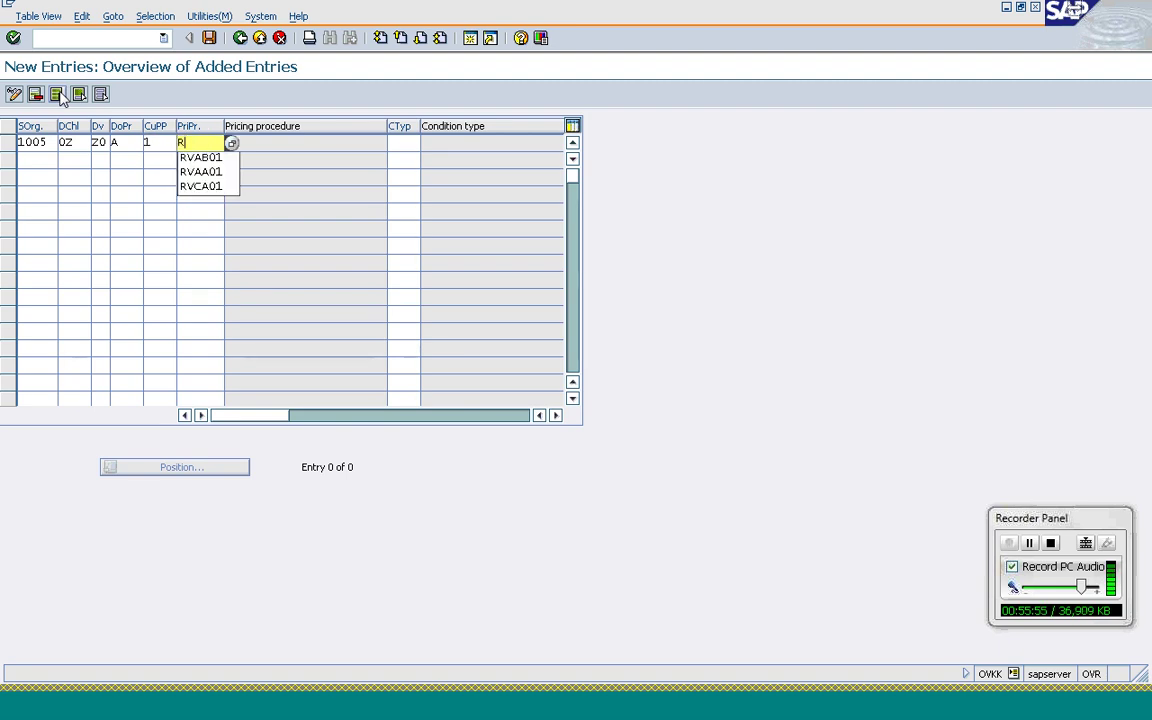
pyautogui.write('VAA01')
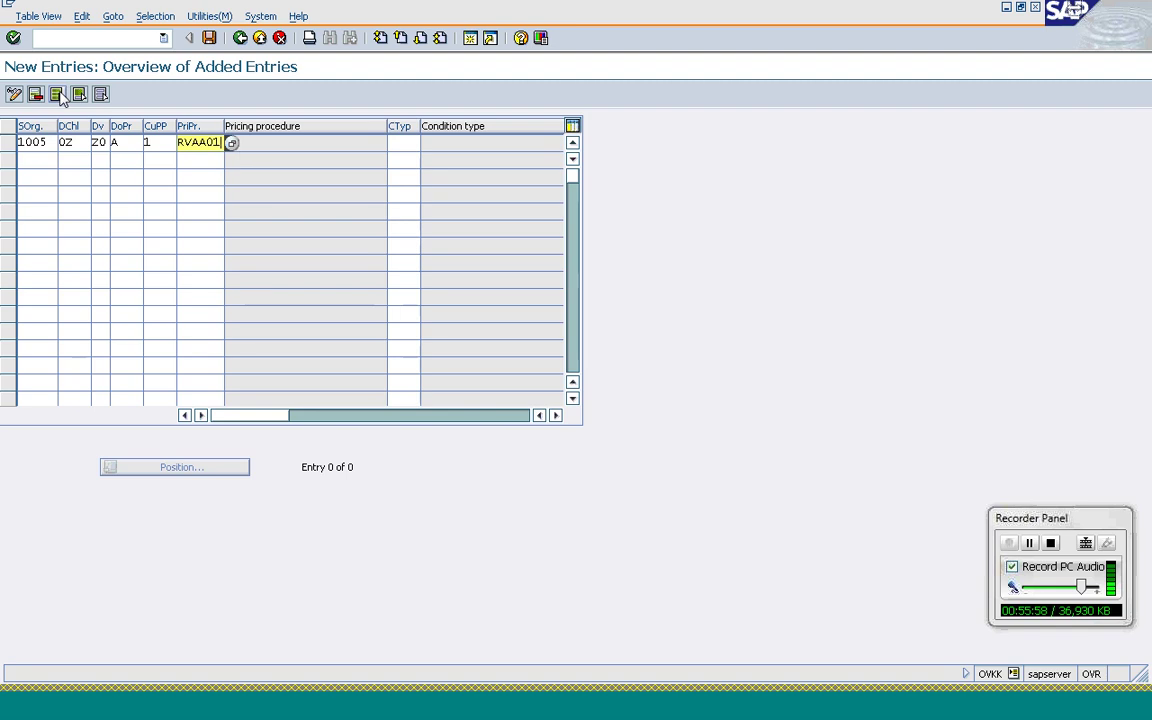
pyautogui.press('Tab')
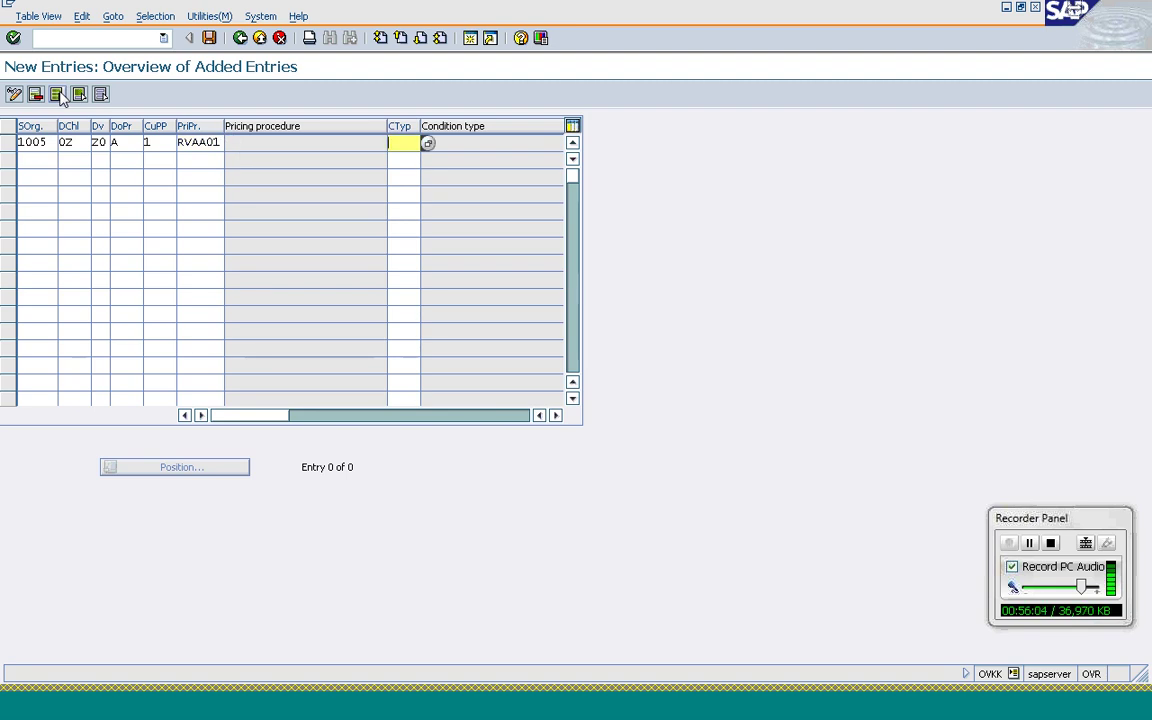
pyautogui.press('Return')
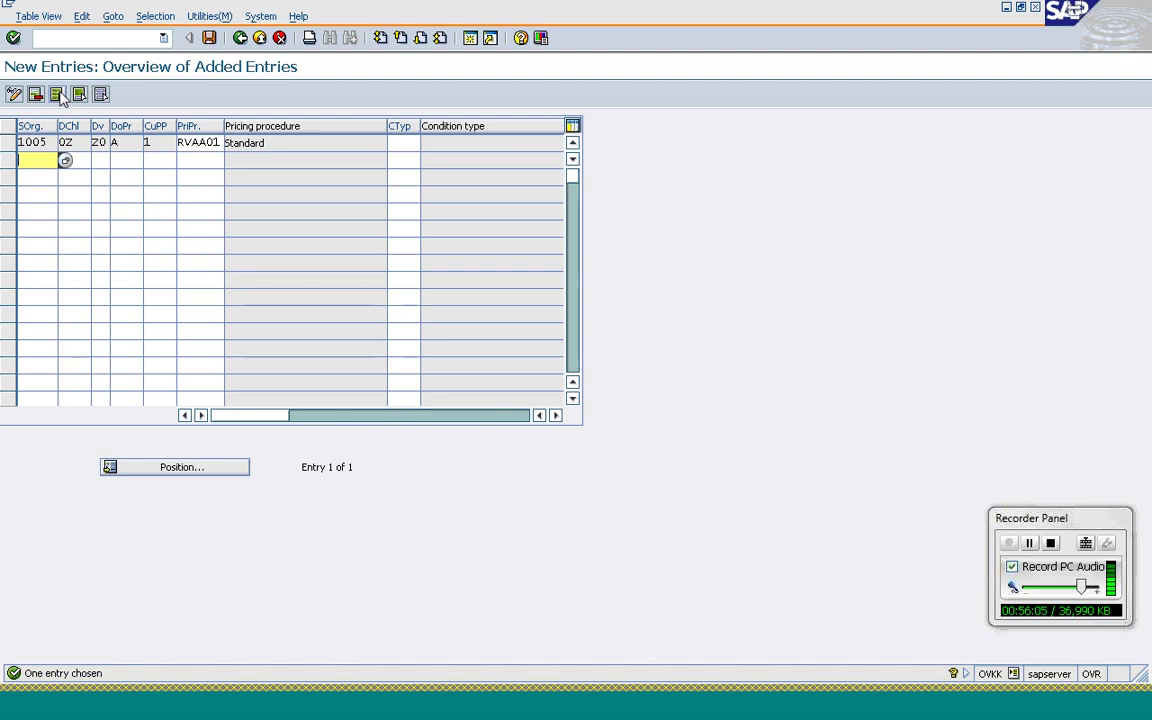
# - Save the determination entry under the proposed customizing request and return to the determination overview
pyautogui.click(150, 142)
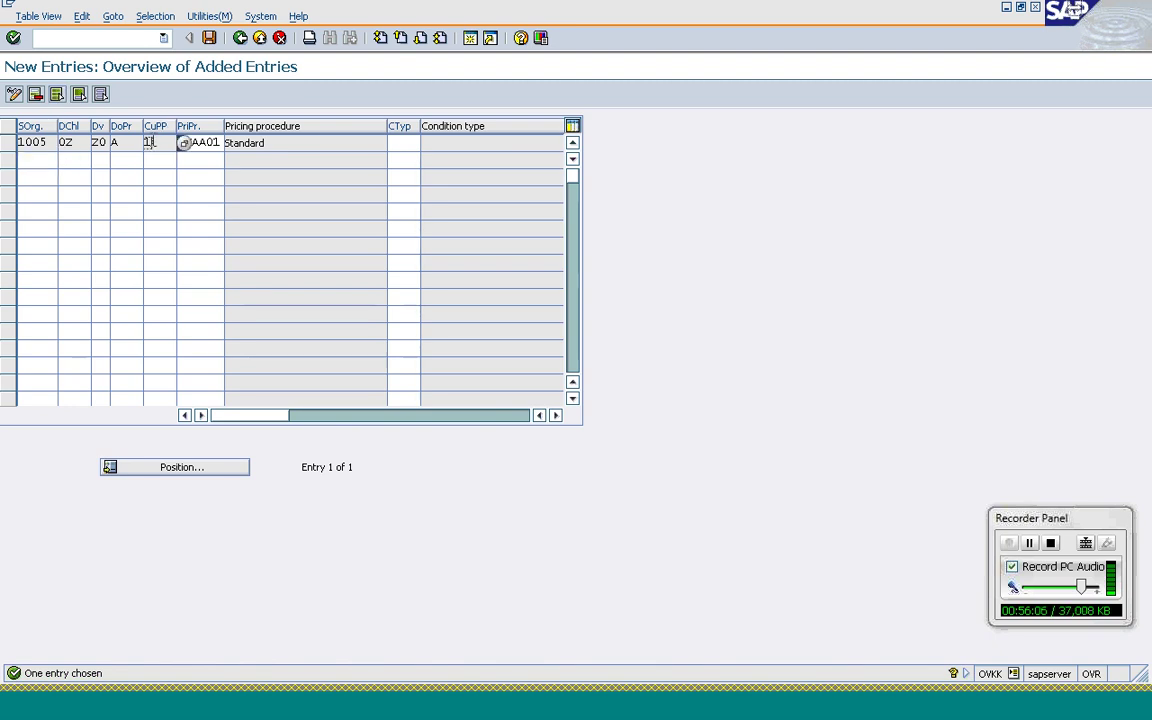
pyautogui.click(209, 38)
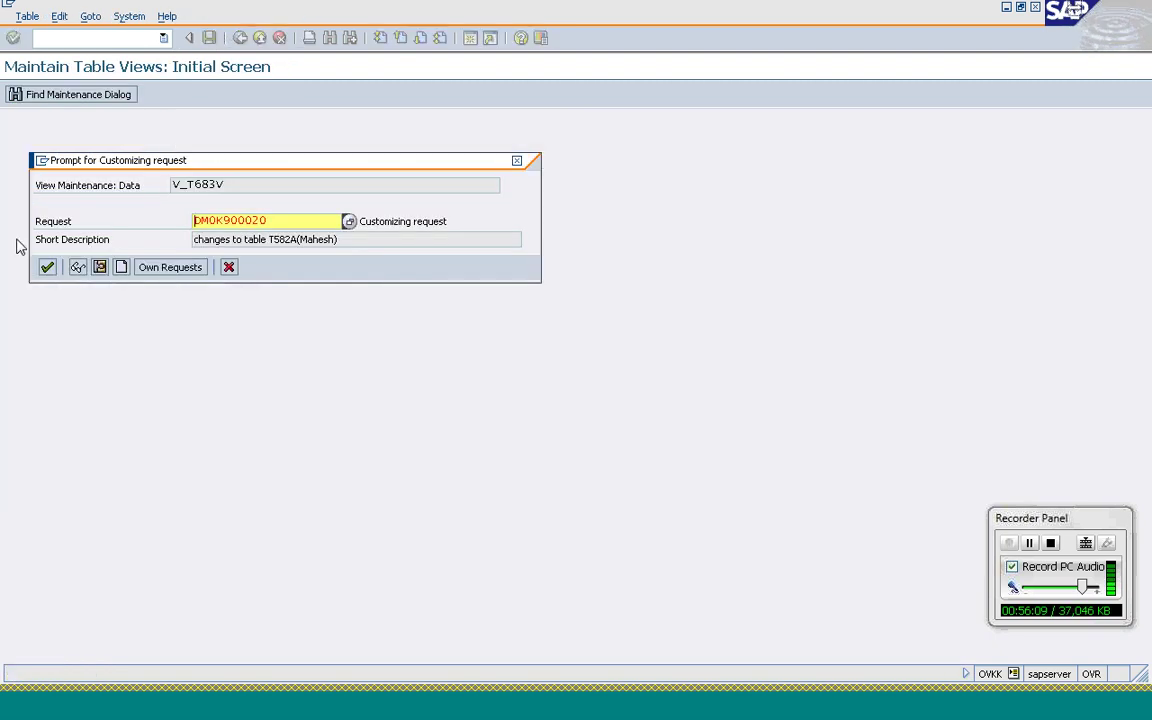
pyautogui.click(46, 267)
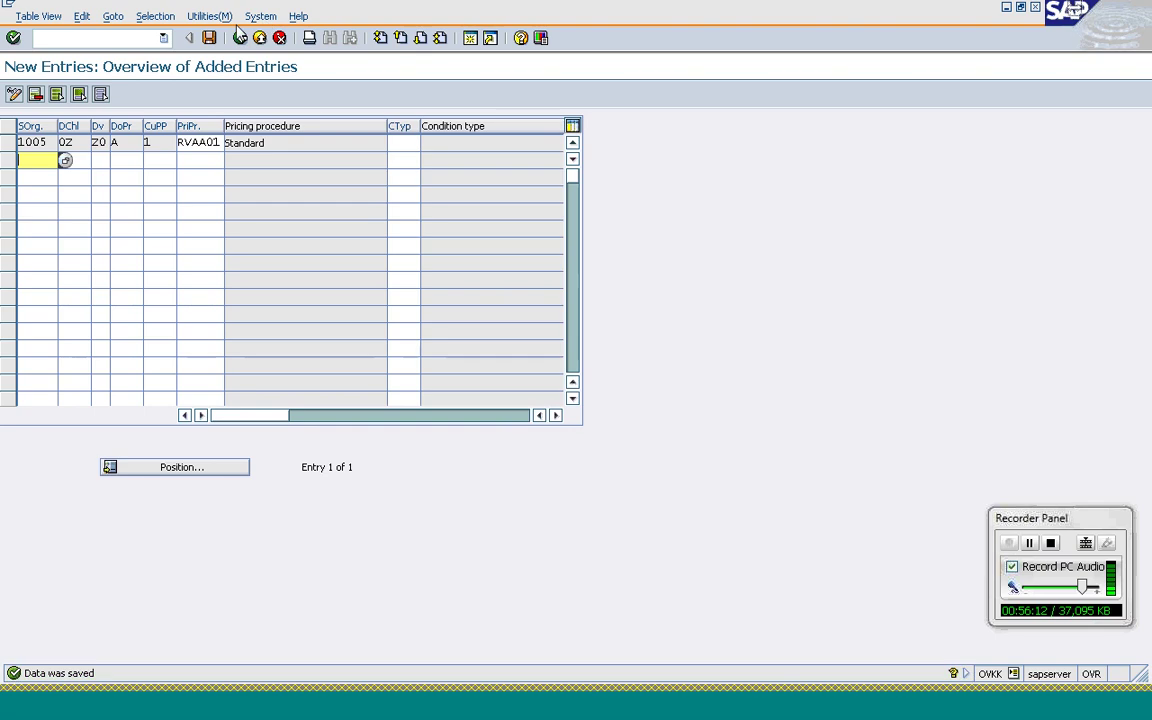
pyautogui.click(240, 38)
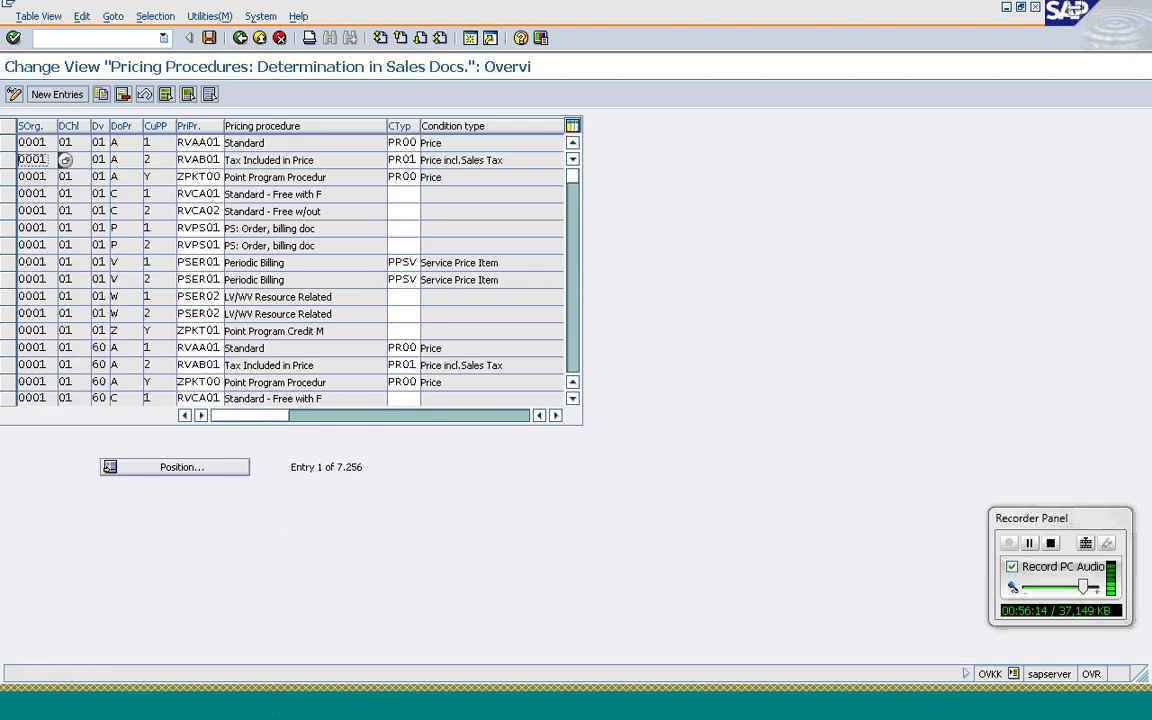
# - Switch to the sales order session, discard the order without saving, and start a new ZSOR order in sales area 1005/0Z/Z0
pyautogui.moveTo(310, 716)
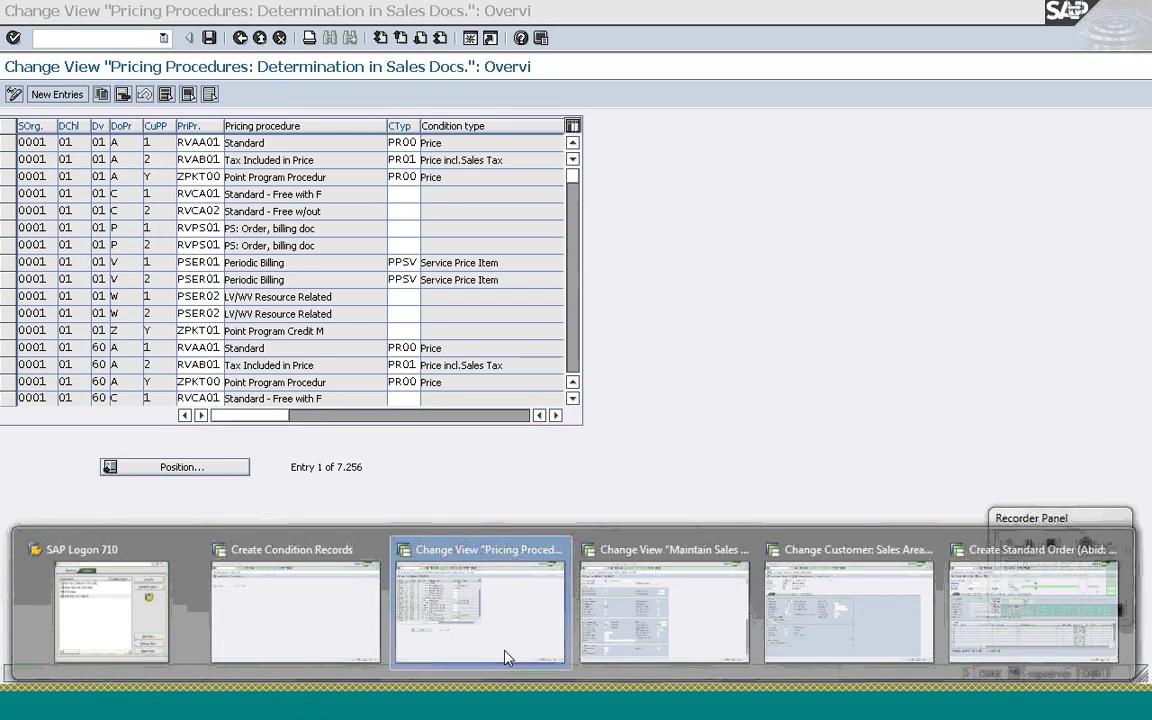
pyautogui.click(505, 657)
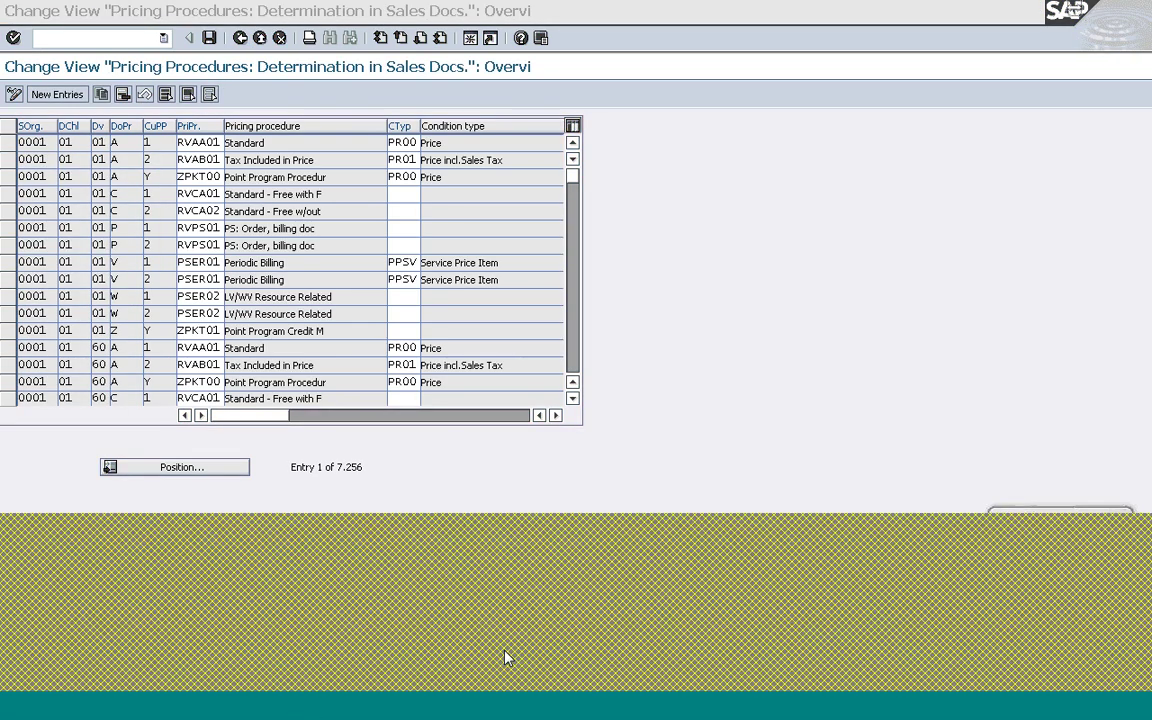
pyautogui.click(979, 600)
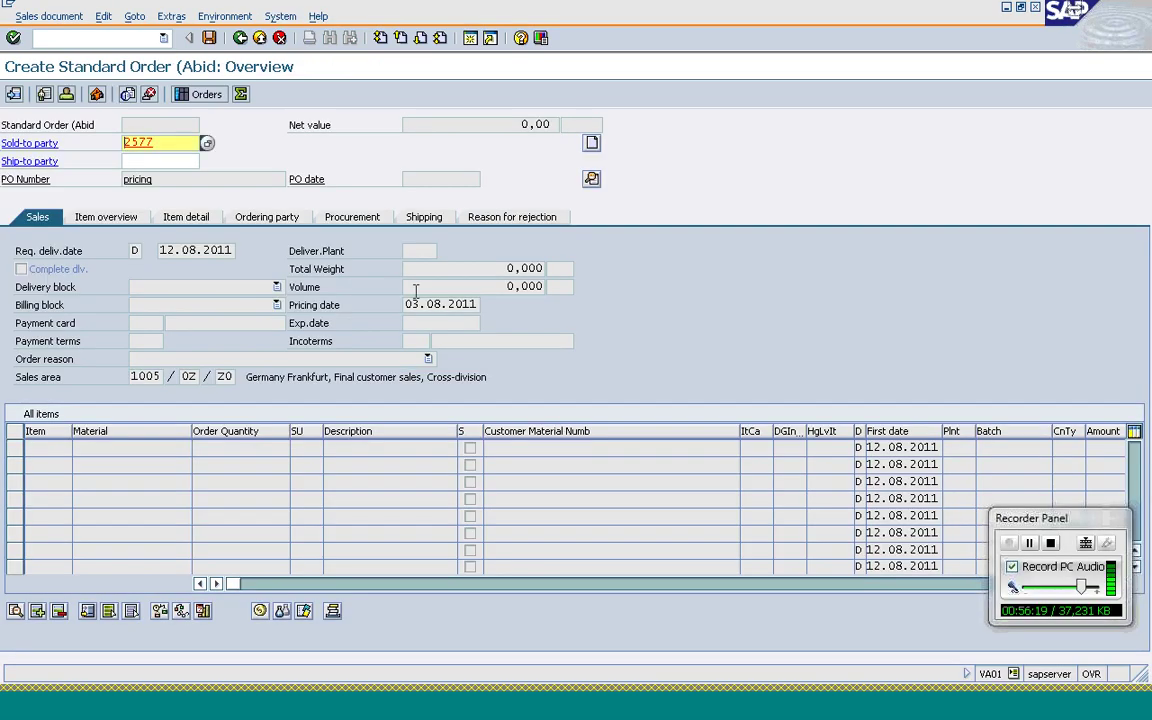
pyautogui.click(240, 38)
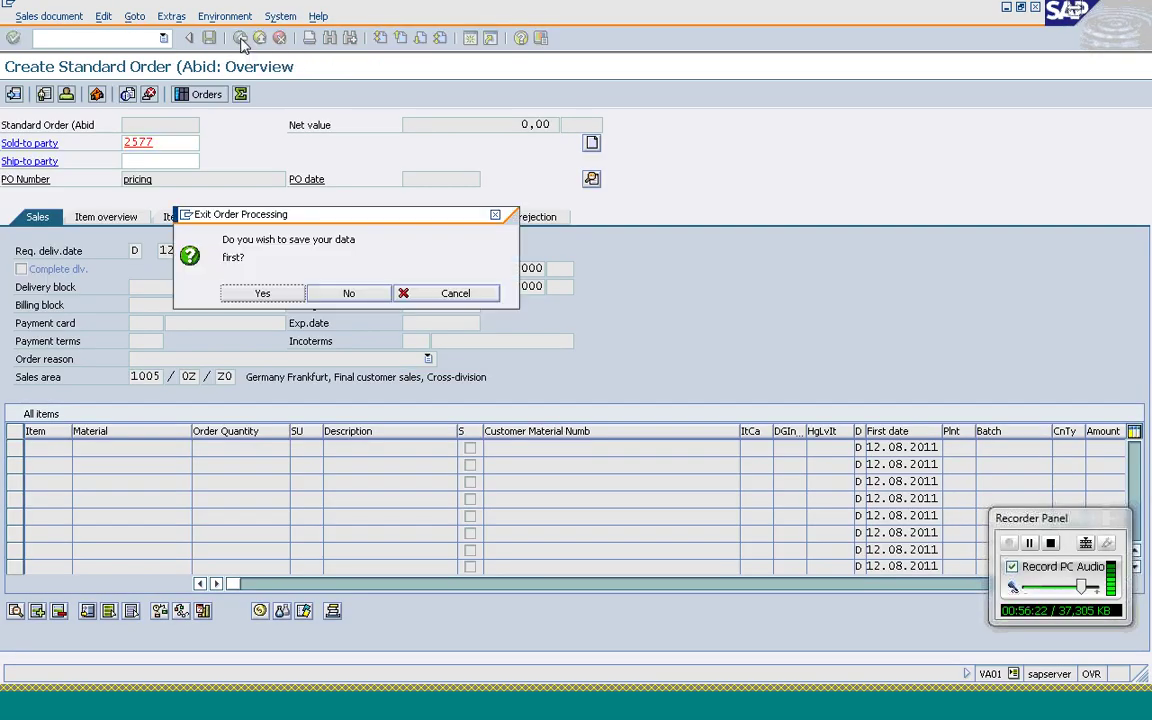
pyautogui.click(333, 298)
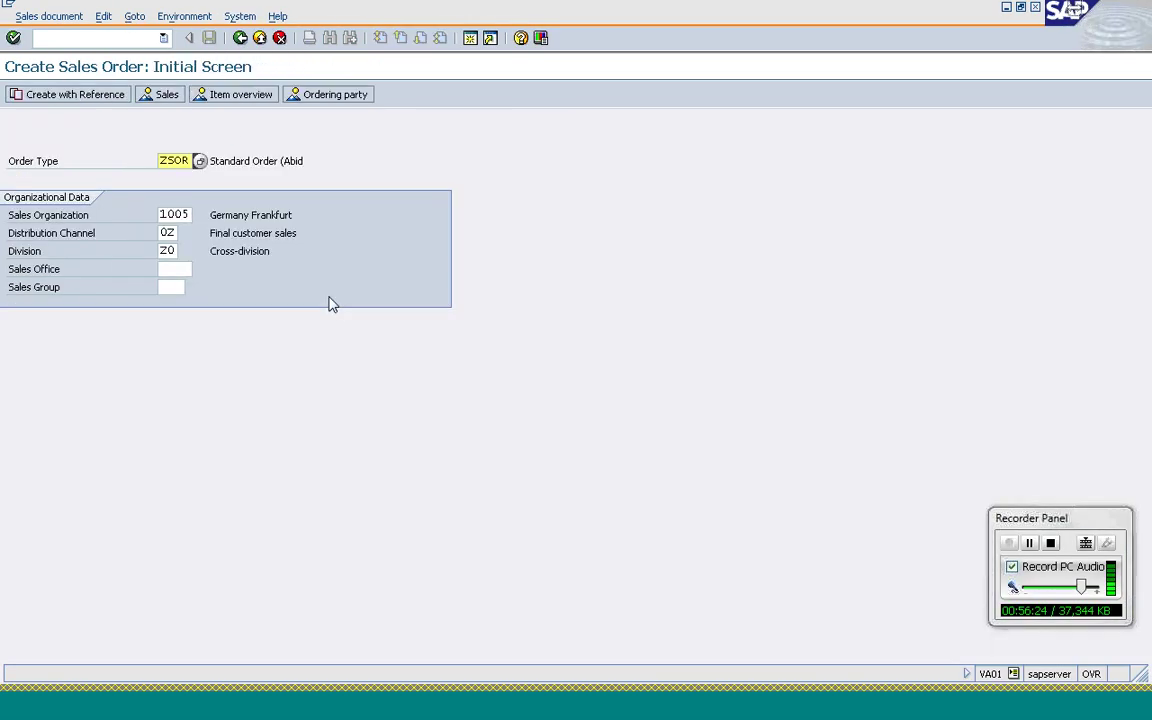
pyautogui.press('Return')
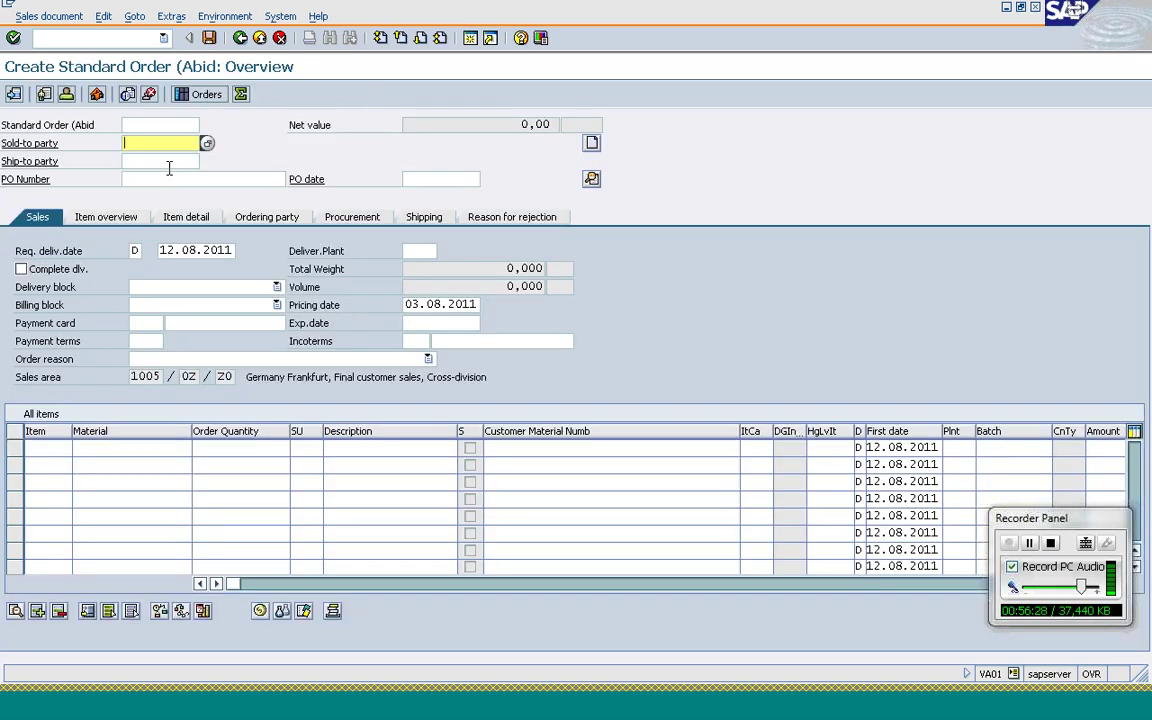
# - Fill in the customer number of the sold-to party from the input history, enter PO number "pricing", and validate the header
pyautogui.press('Down')
pyautogui.press('Return')
pyautogui.press('Return')
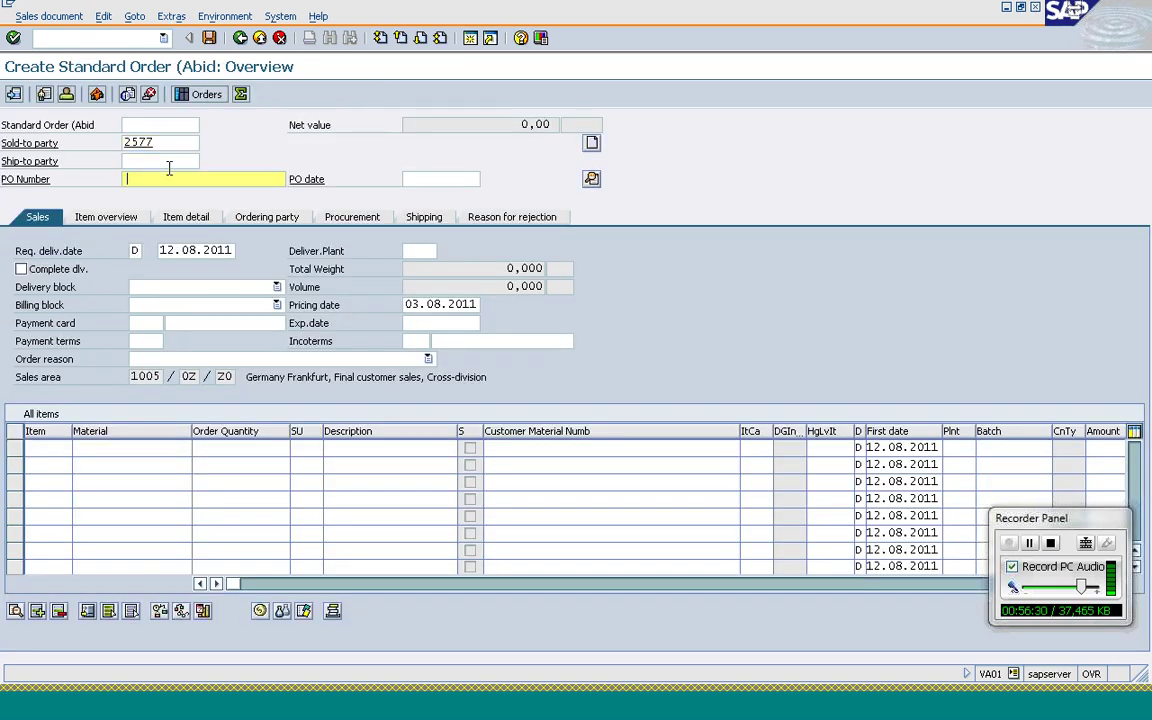
pyautogui.write('pricing')
pyautogui.press('Return')
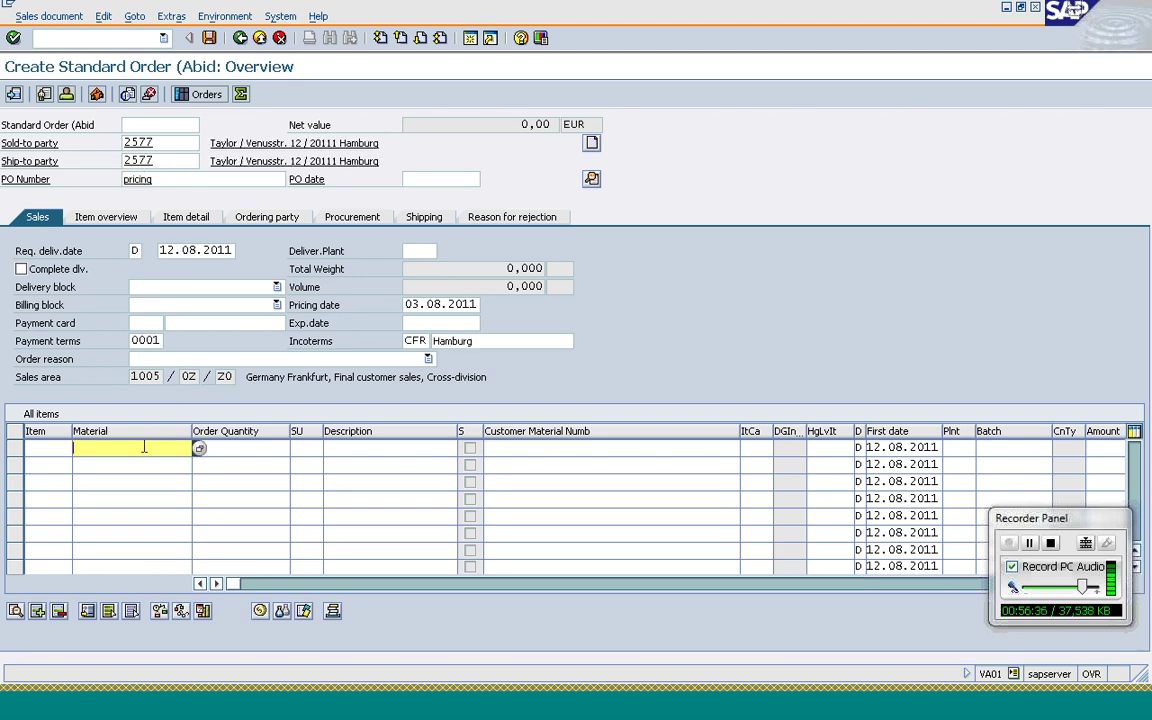
# - Try to add material T-AT101 with order quantity 1 as the first order item
pyautogui.write('t-at101')
pyautogui.press('Tab')
pyautogui.write('1')
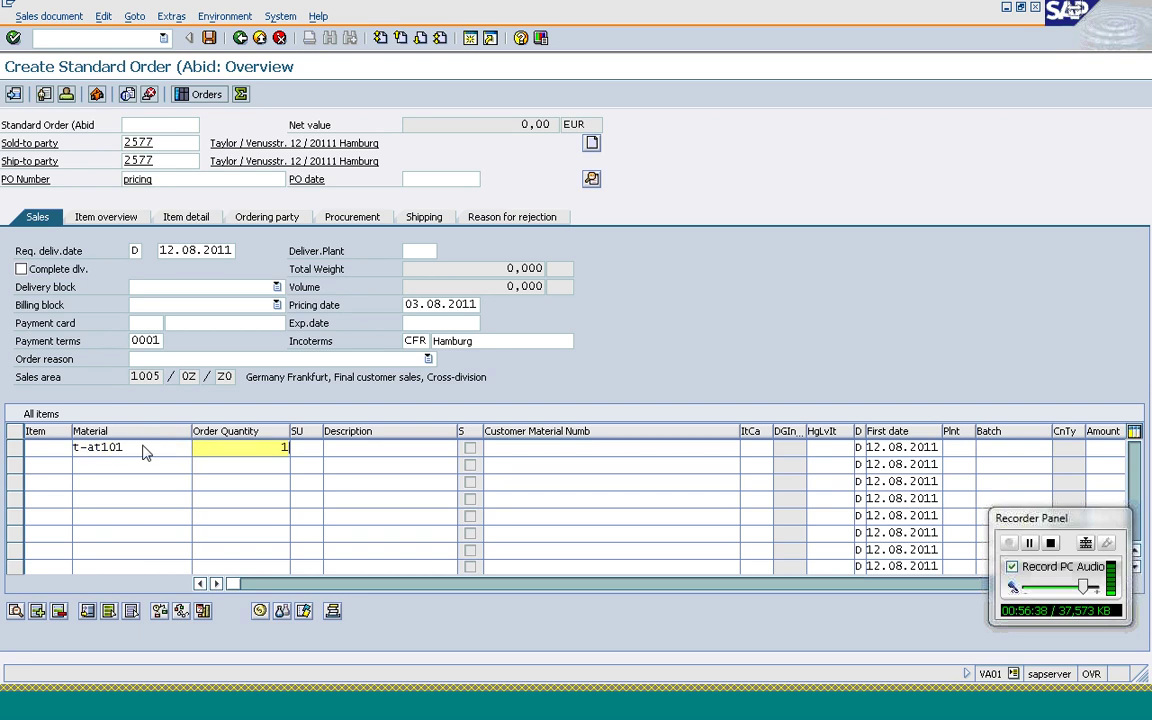
pyautogui.press('Return')
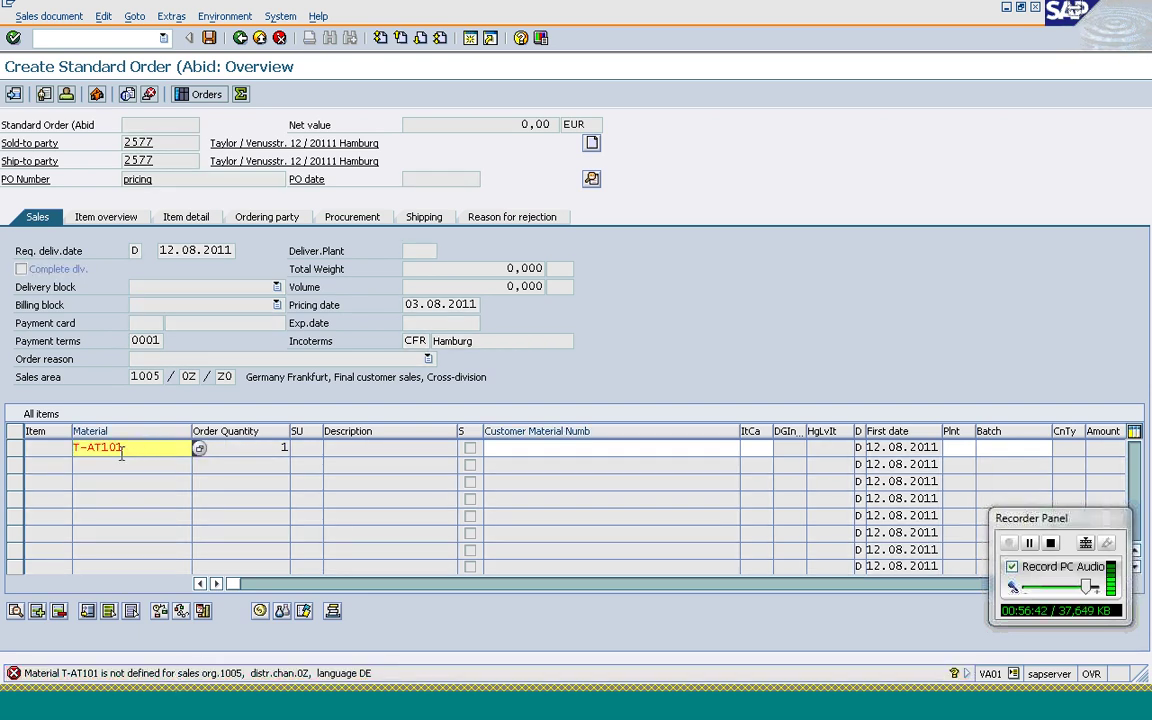
# - Clear material T-AT101 from the first item row and validate the order without any item
pyautogui.press('Delete')
pyautogui.press('Delete')
pyautogui.press('Delete')
pyautogui.press('Delete')
pyautogui.press('Delete')
pyautogui.press('Delete')
pyautogui.press('Delete')
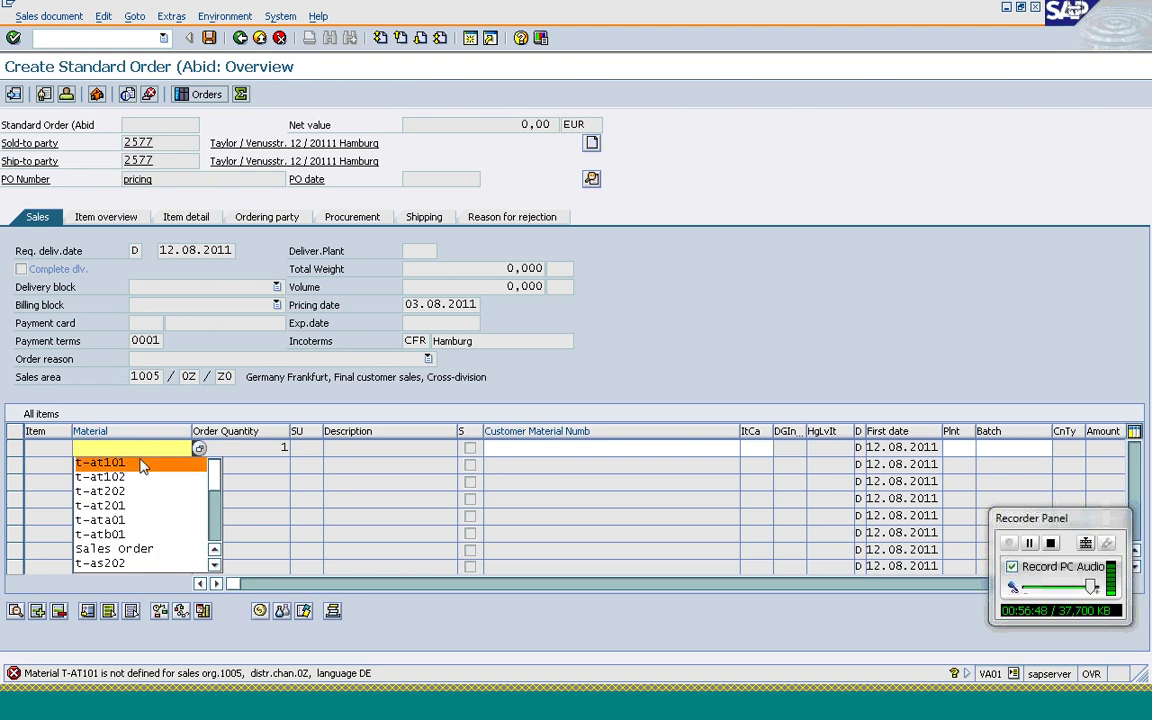
pyautogui.click(142, 463)
pyautogui.hotkey('shift', 'Home')
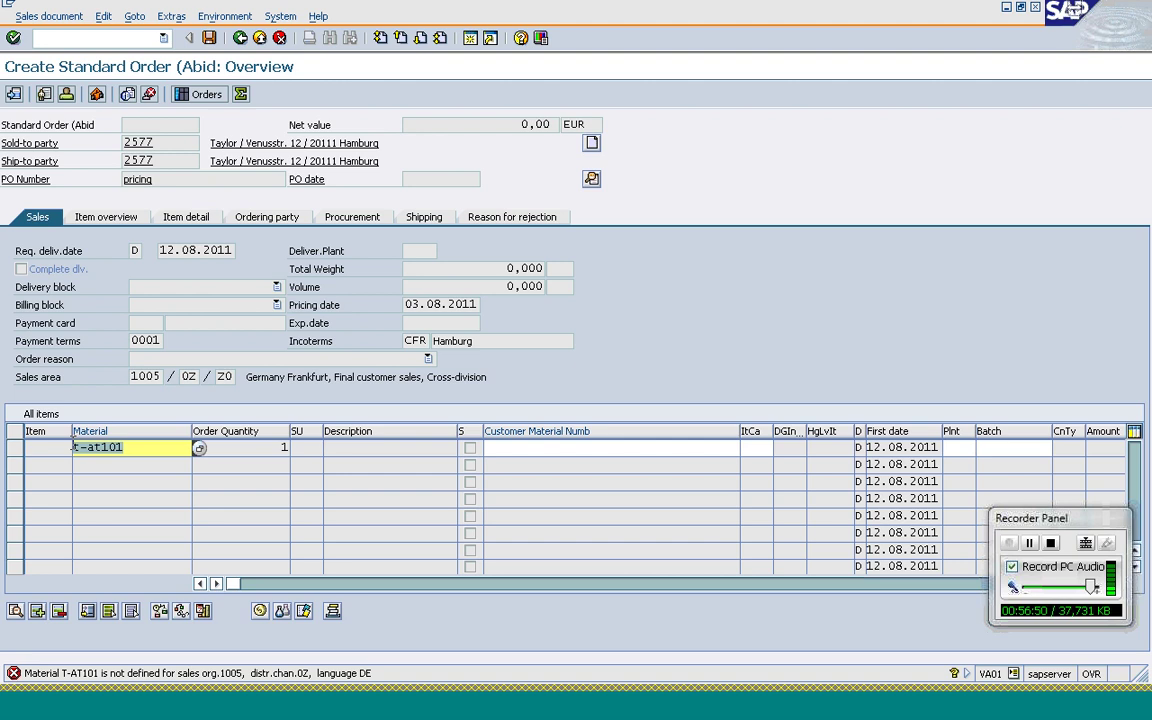
pyautogui.press('Delete')
pyautogui.press('Delete')
pyautogui.press('Delete')
pyautogui.press('Delete')
pyautogui.press('Delete')
pyautogui.press('Delete')
pyautogui.press('Delete')
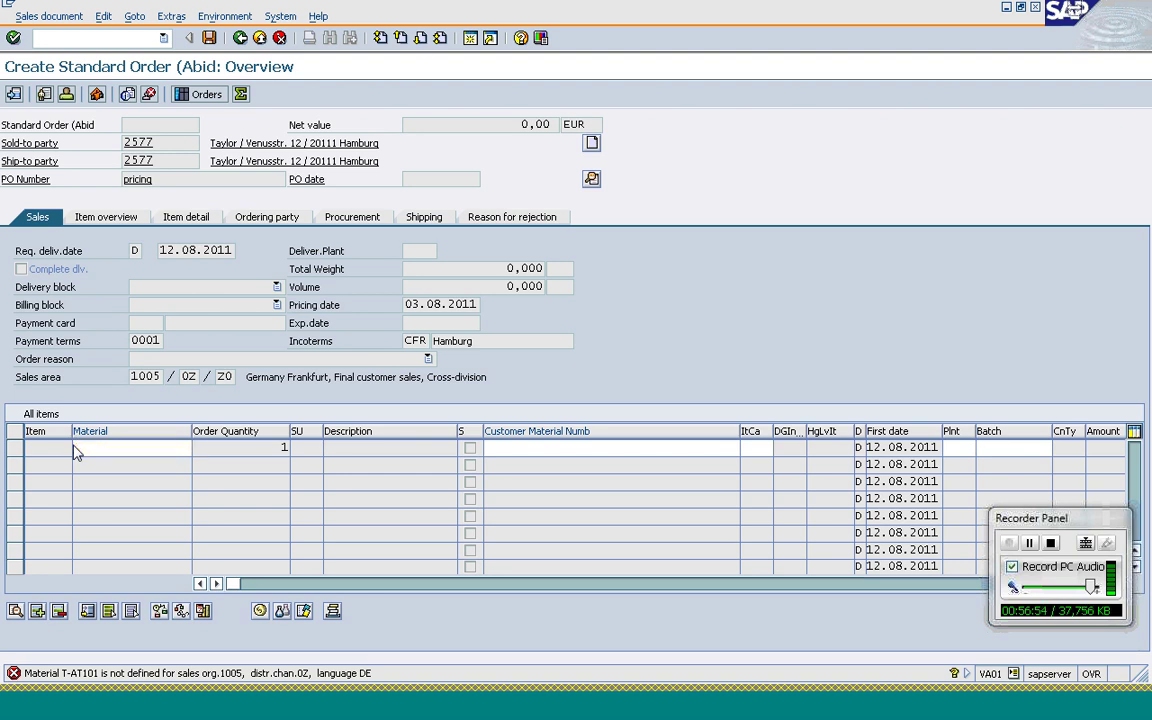
pyautogui.press('Return')
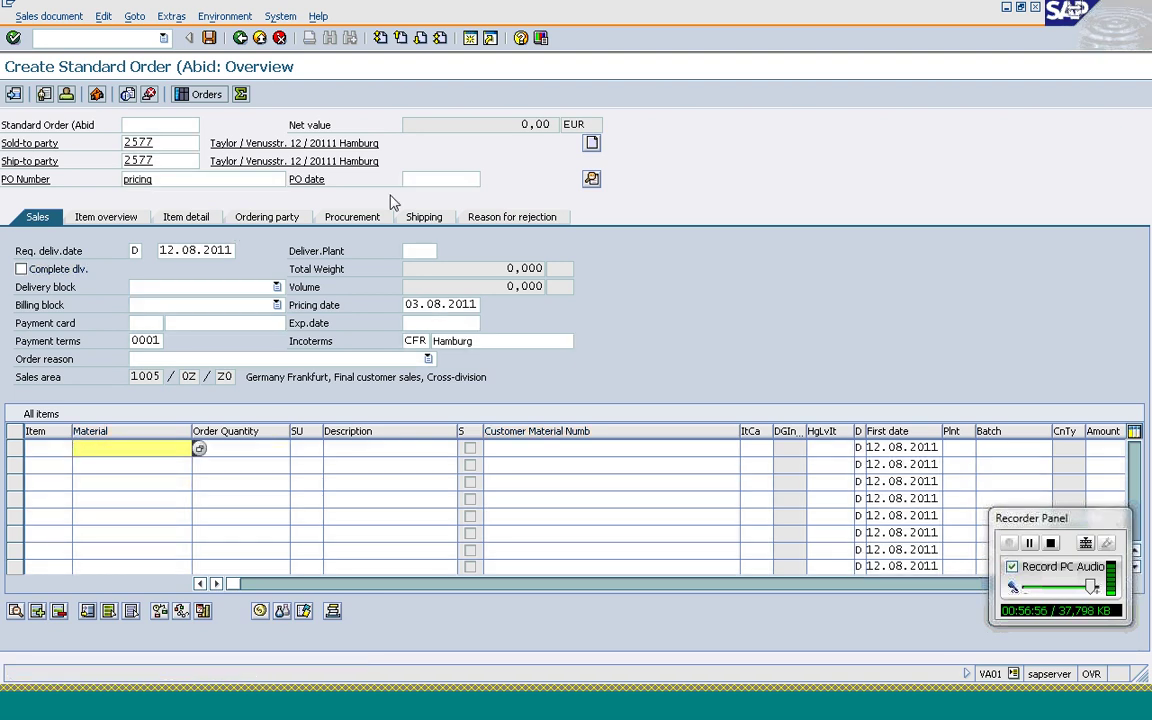
# - Display the order's header data to check the pricing procedure, and view the header pricing conditions
pyautogui.click(592, 179)
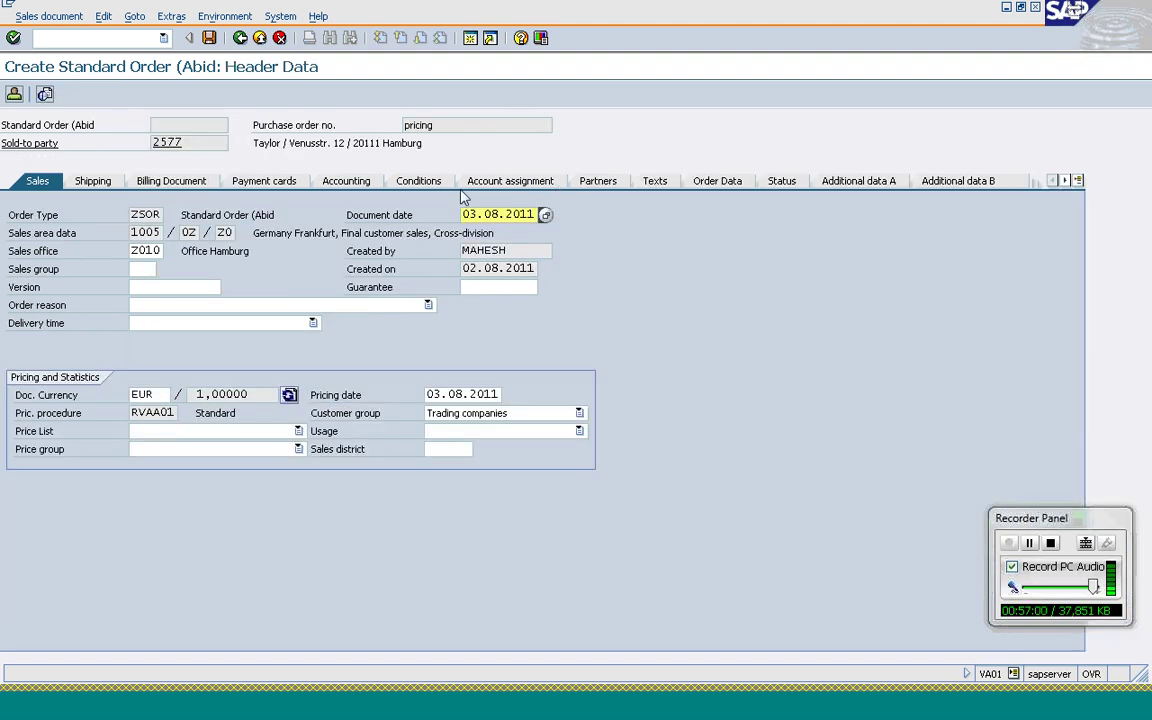
pyautogui.click(420, 182)
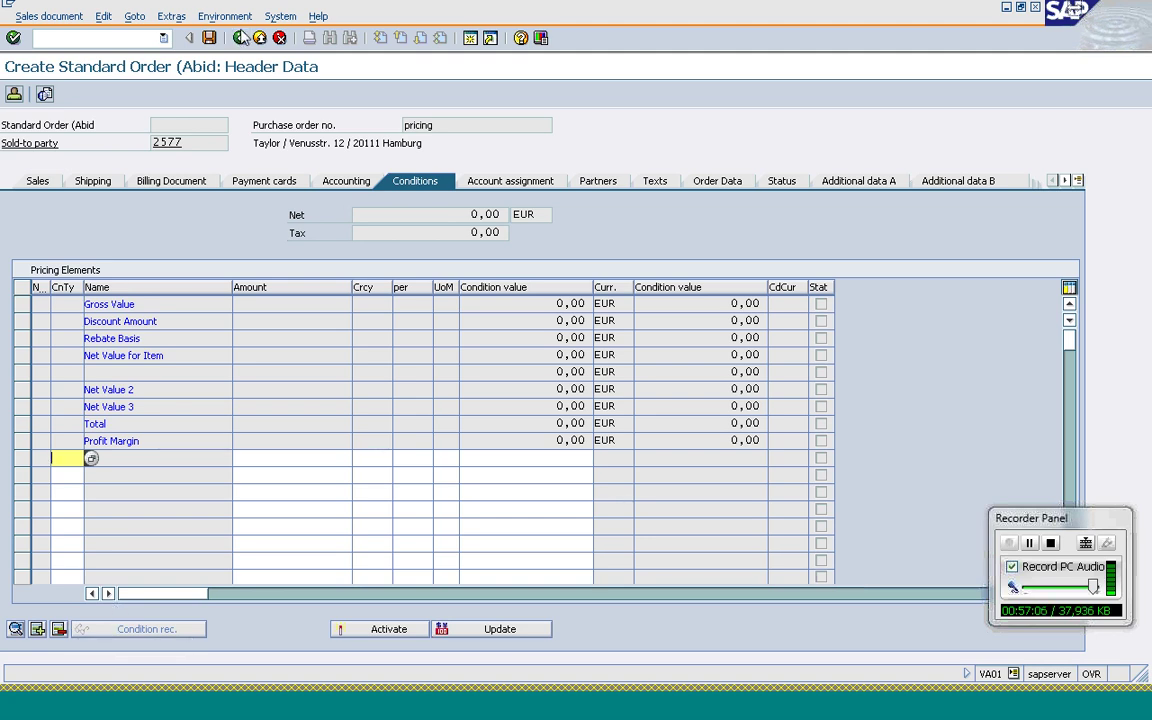
# - Return from the header data to the order overview and try to display the item pricing conditions
pyautogui.click(241, 37)
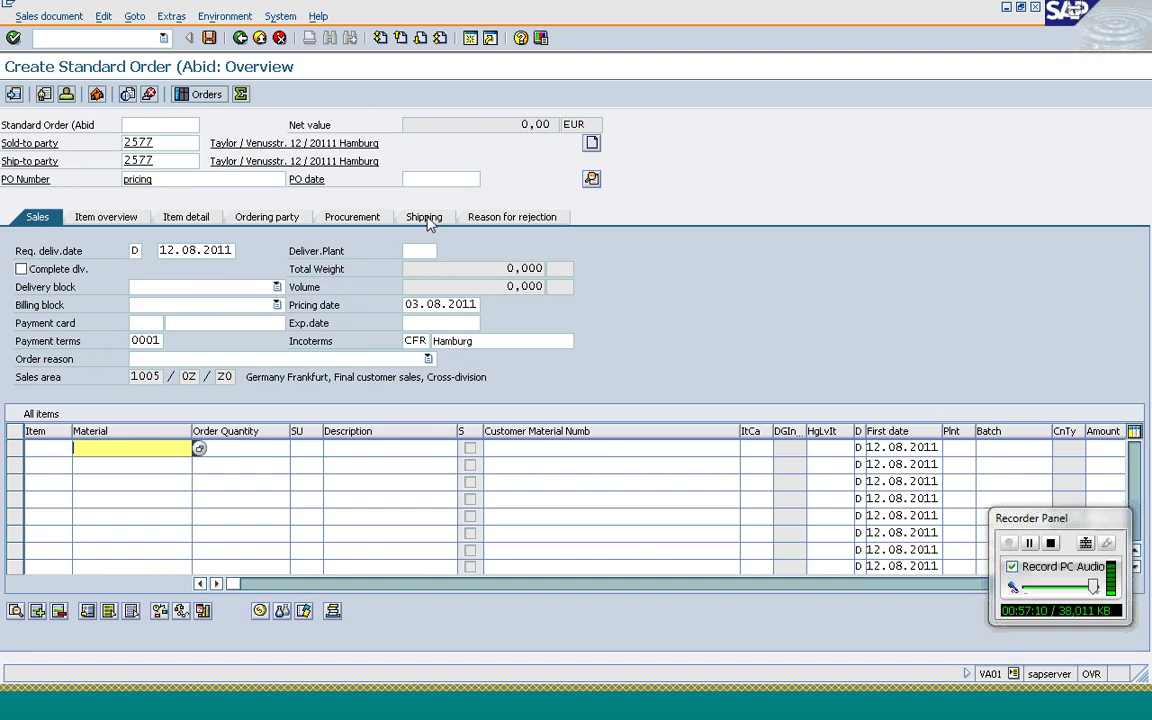
pyautogui.click(262, 617)
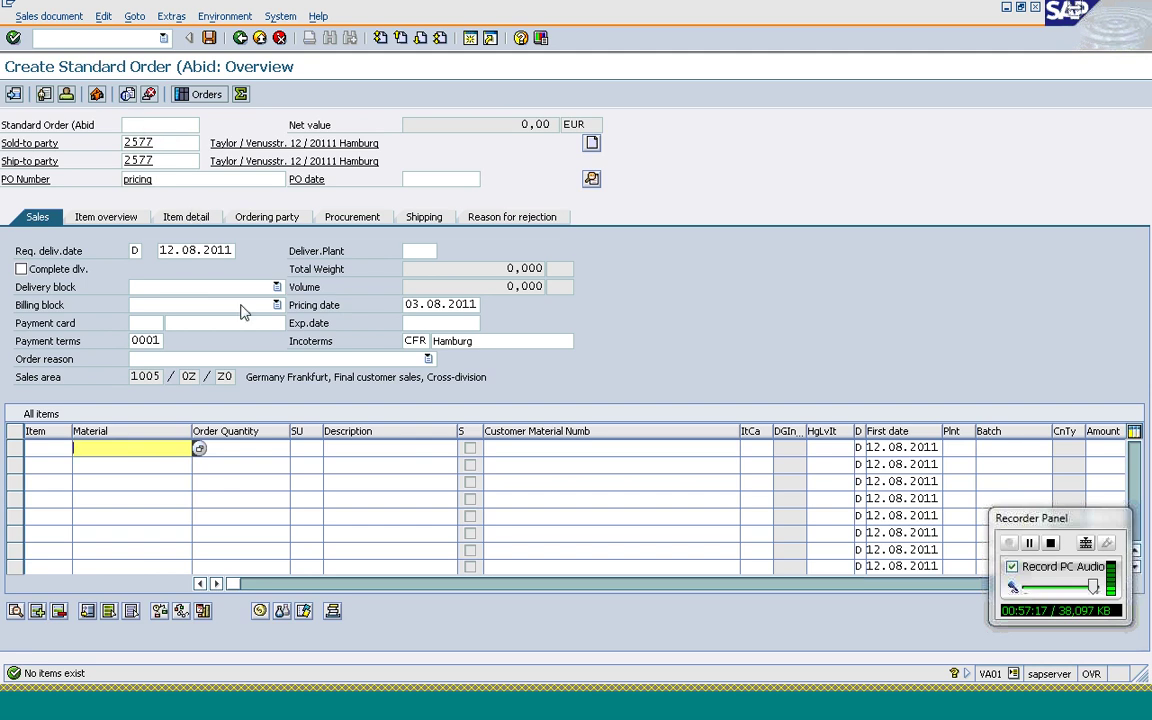
# - Exit the standard order without saving it and leave sales order creation for the SAP Easy Access screen
pyautogui.click(119, 42)
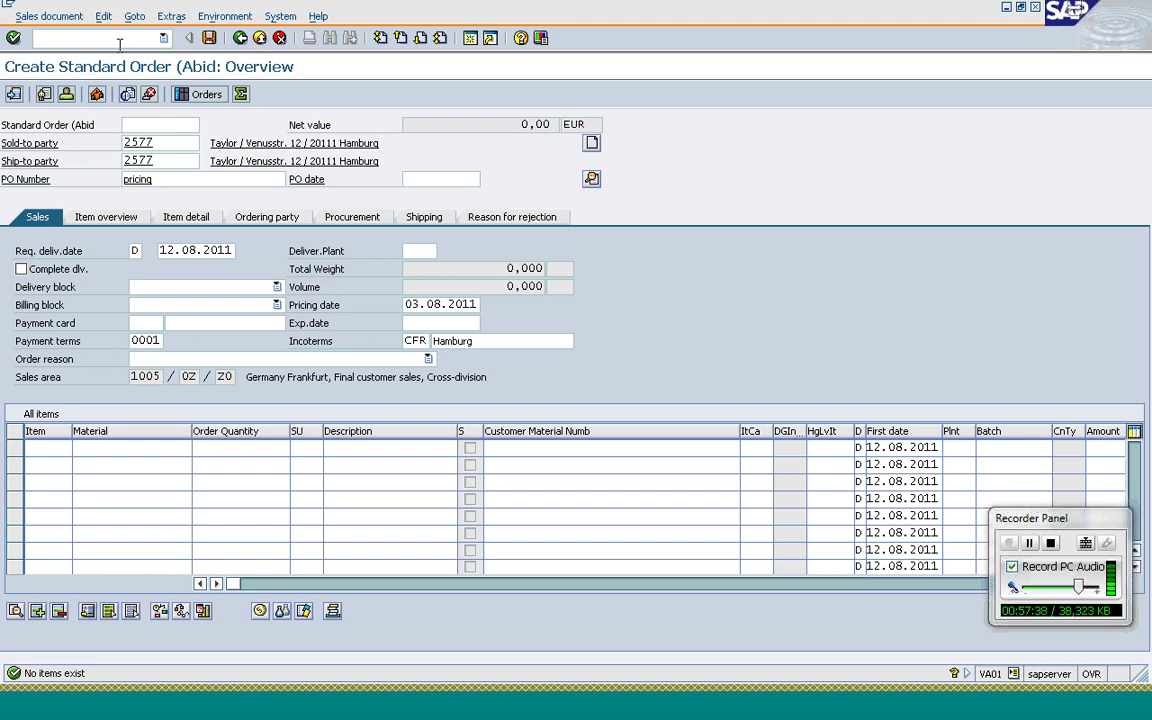
pyautogui.click(241, 40)
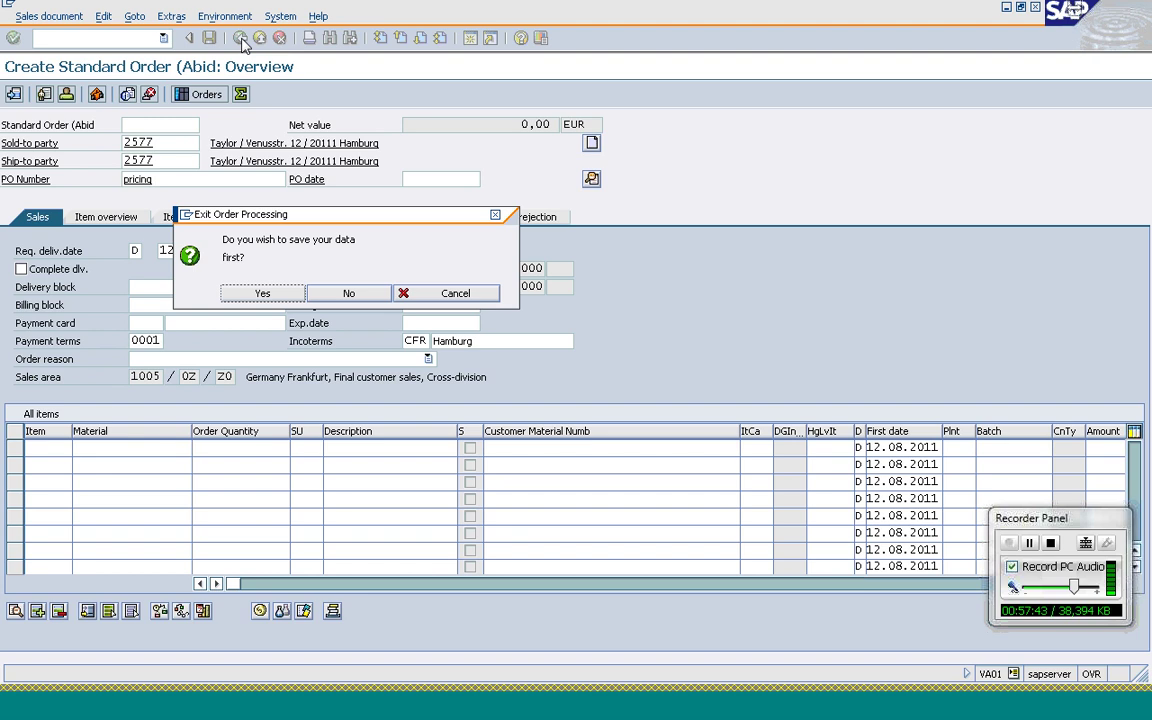
pyautogui.click(343, 299)
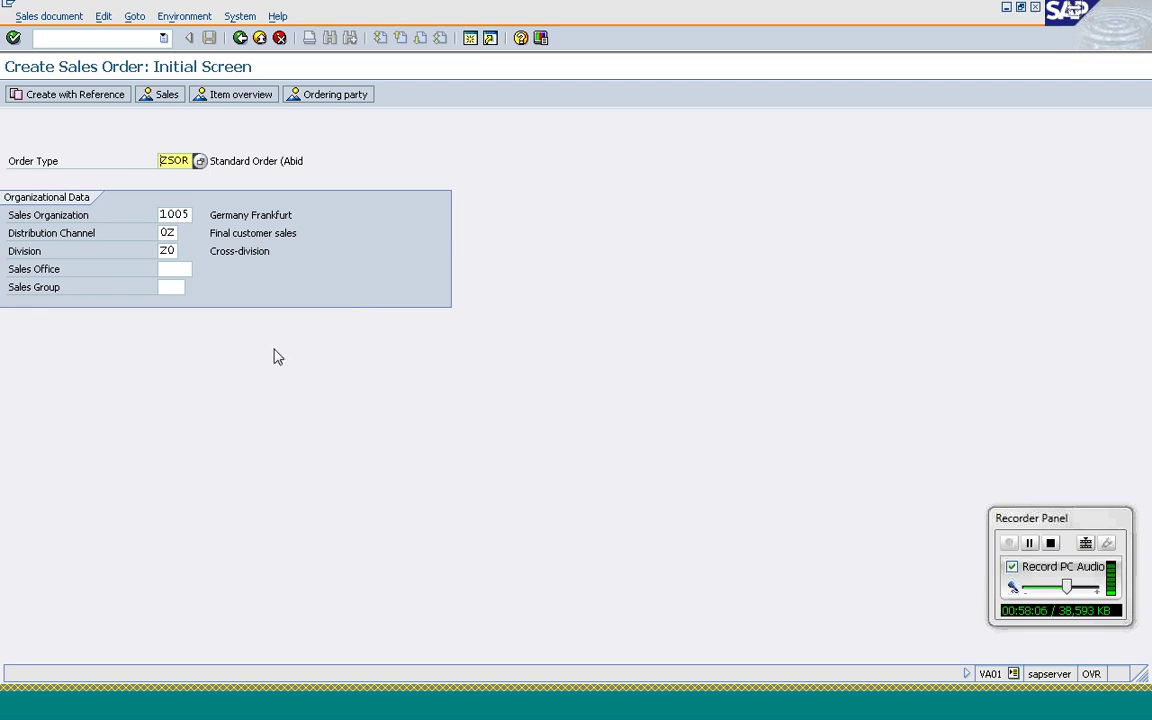
pyautogui.click(241, 40)
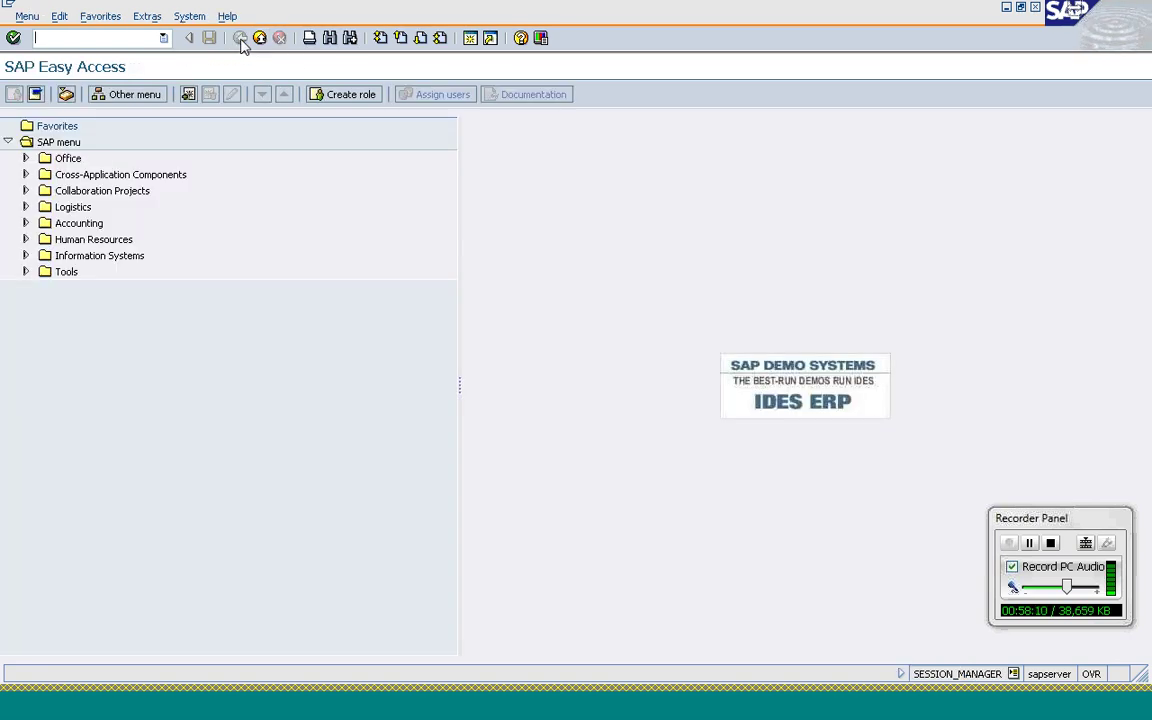